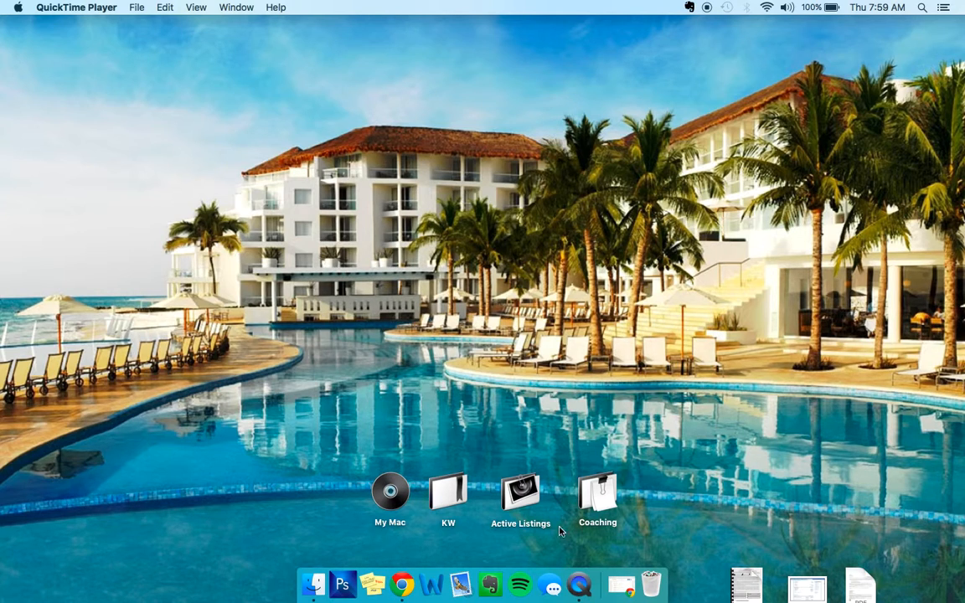
- Switch to Evernote and open the Listings note to view the rental and sale property links
click(402, 587)
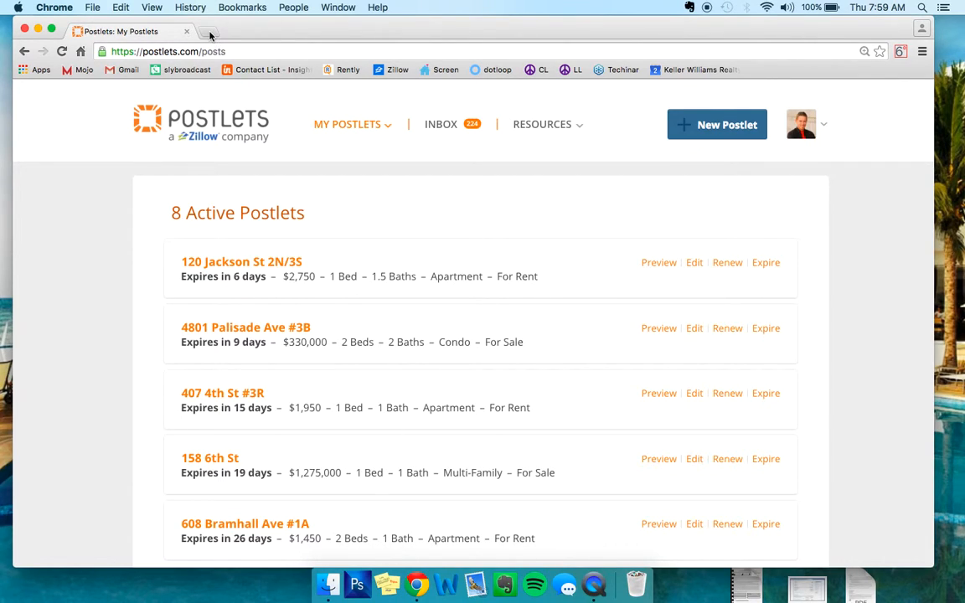
click(506, 586)
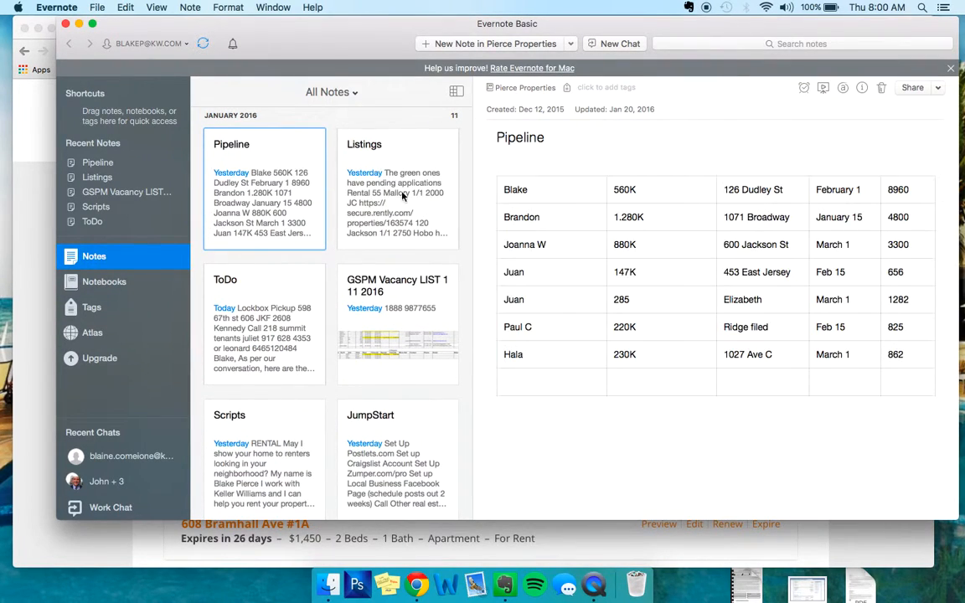
click(429, 150)
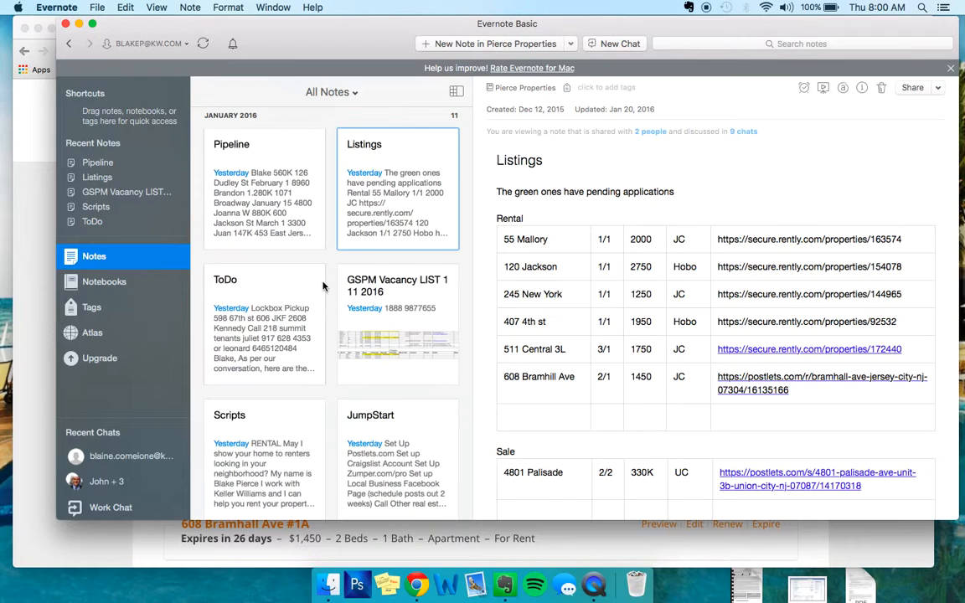
scroll(318, 289, down, 2)
scroll(411, 361, down, 6)
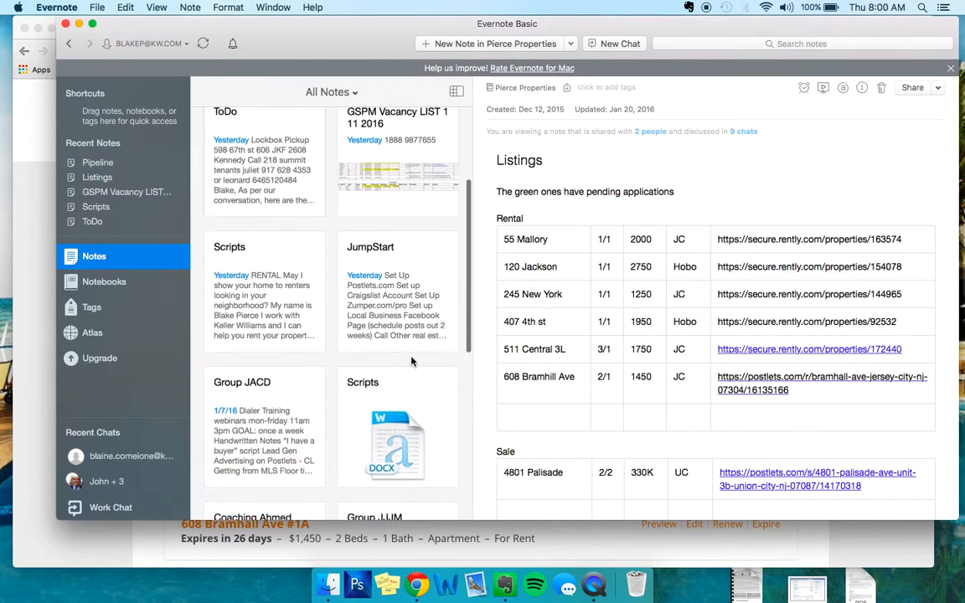
scroll(368, 360, down, 3)
scroll(368, 360, up, 8)
scroll(369, 362, up, 3)
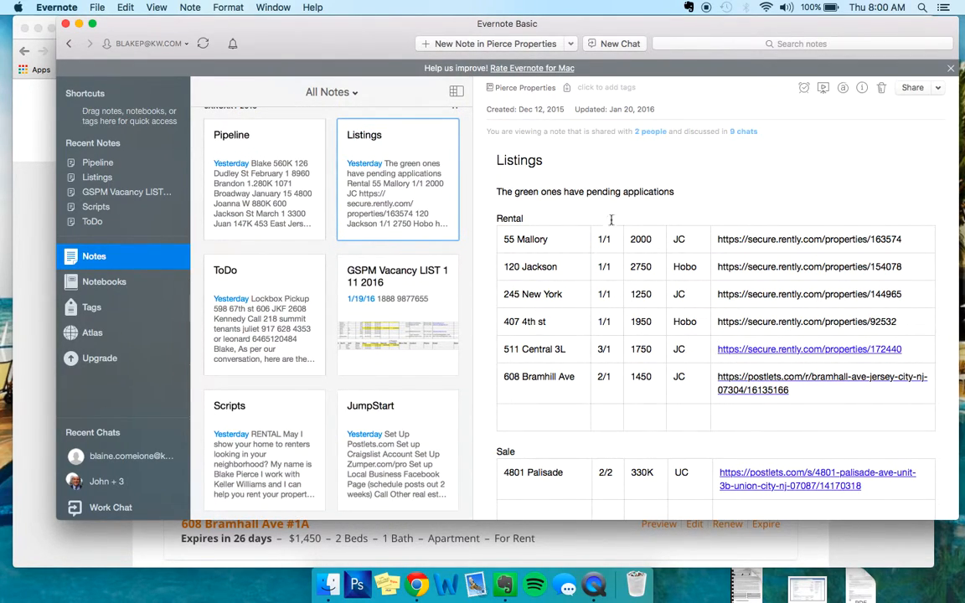
right_click(776, 353)
click(813, 315)
click(416, 584)
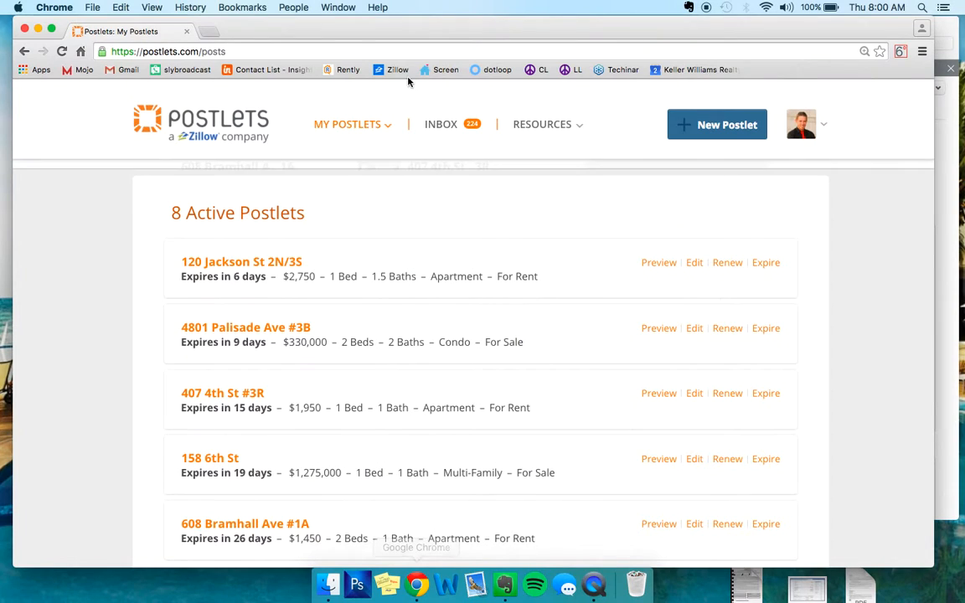
click(209, 31)
key(super+v)
key(Return)
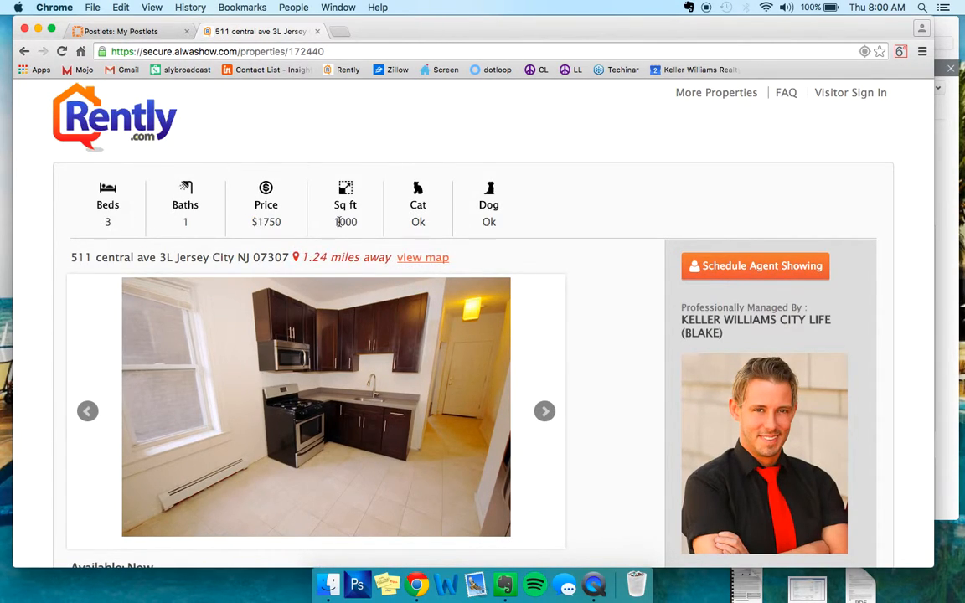
scroll(520, 229, down, 5)
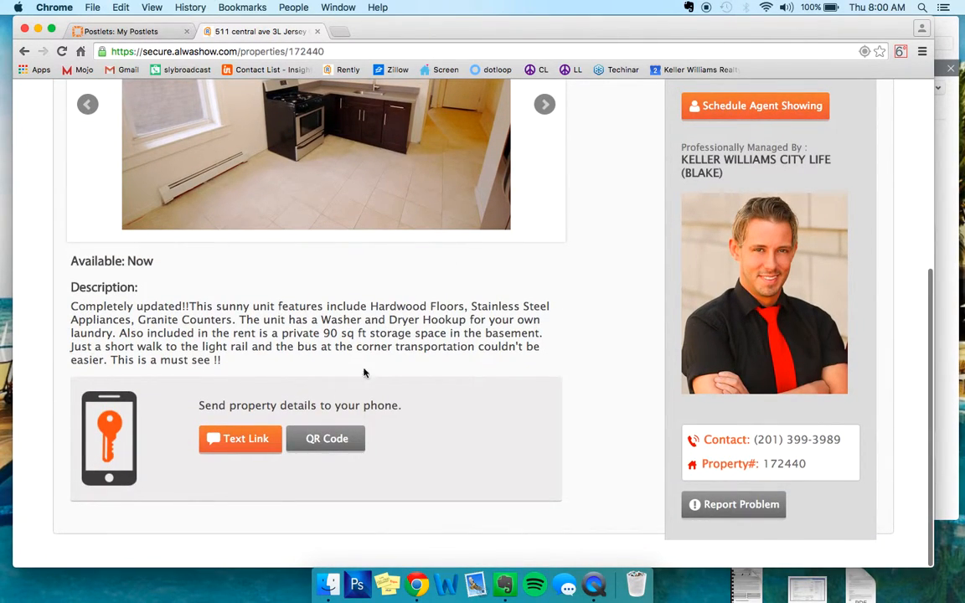
scroll(51, 276, up, 3)
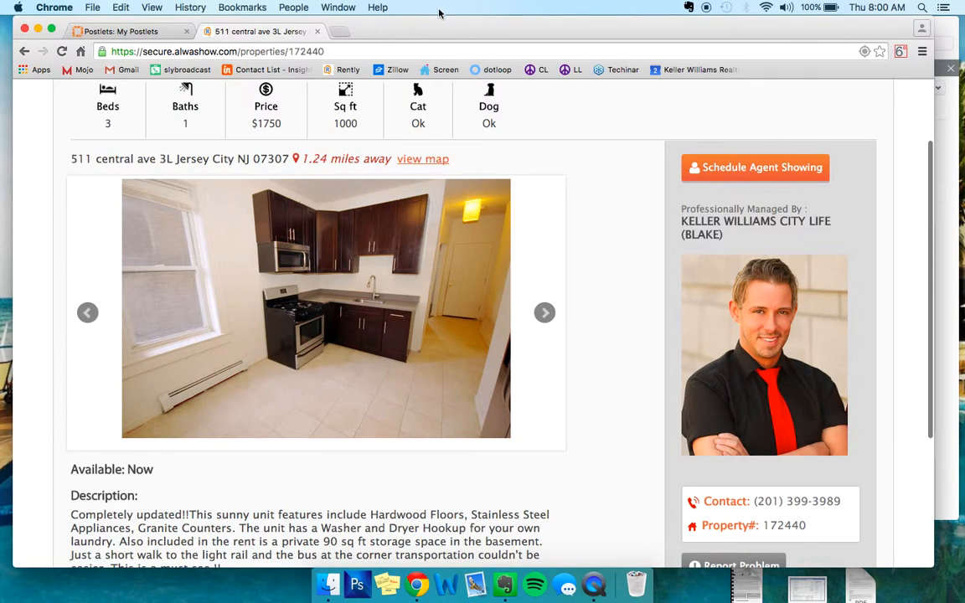
- Move the browser window aside, minimize Evernote and create a new folder on the desktop
drag(410, 24, 498, 4)
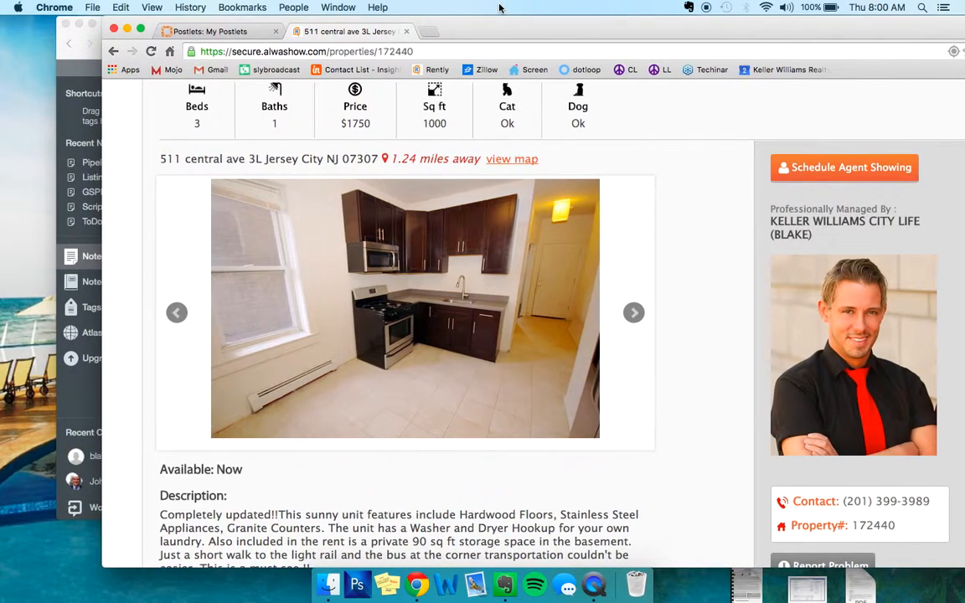
click(80, 25)
right_click(42, 223)
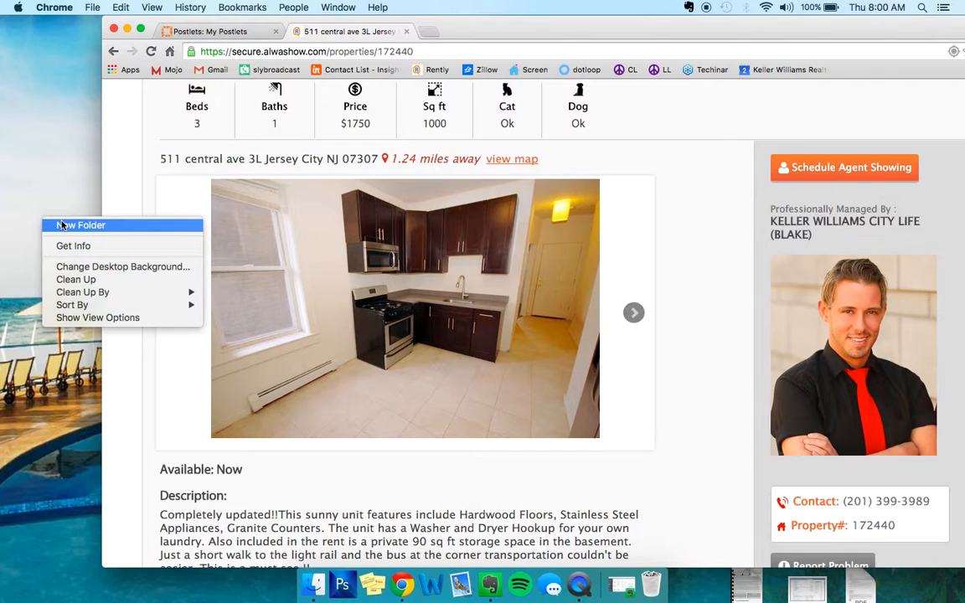
click(62, 224)
click(52, 225)
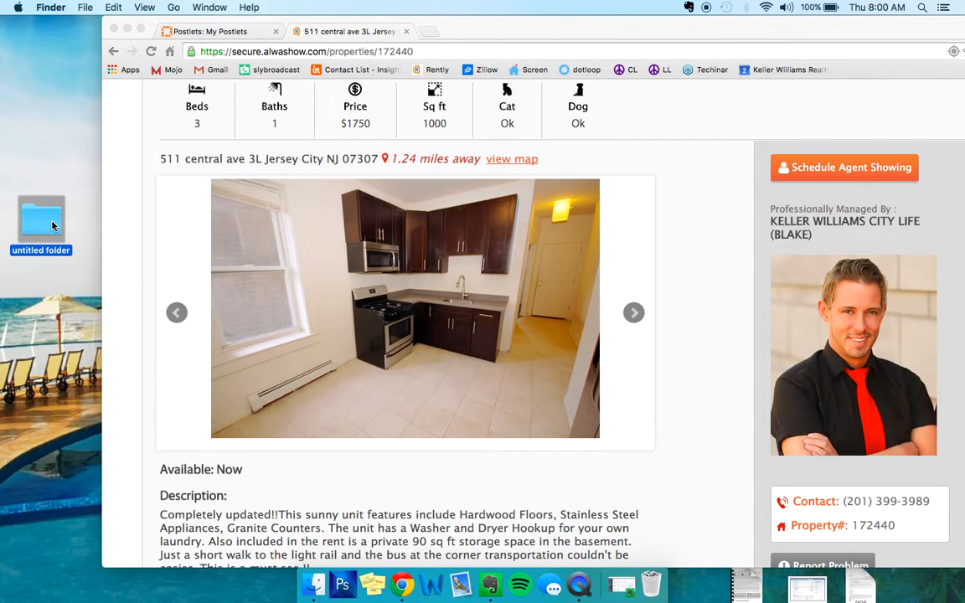
key(super+i)
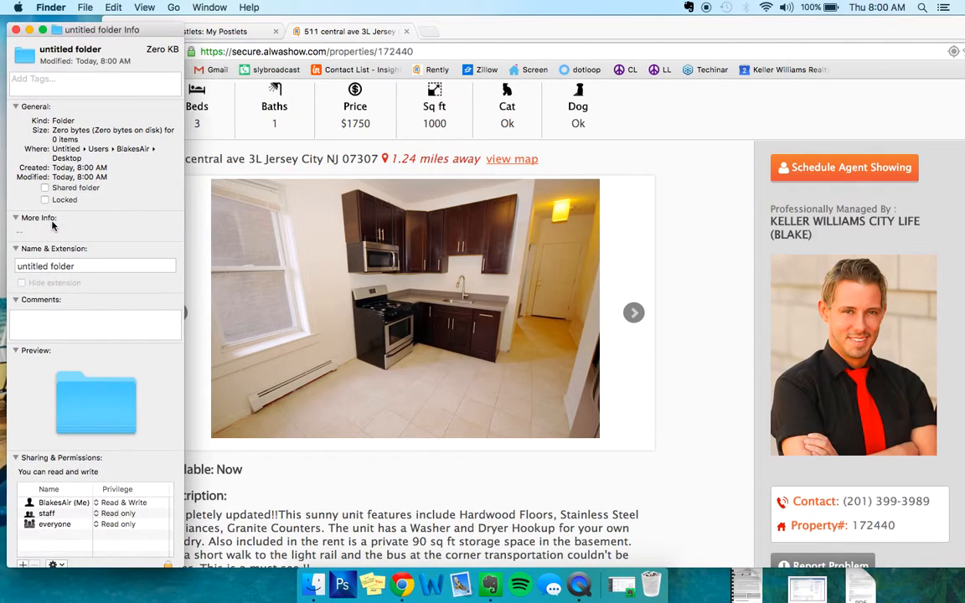
click(85, 266)
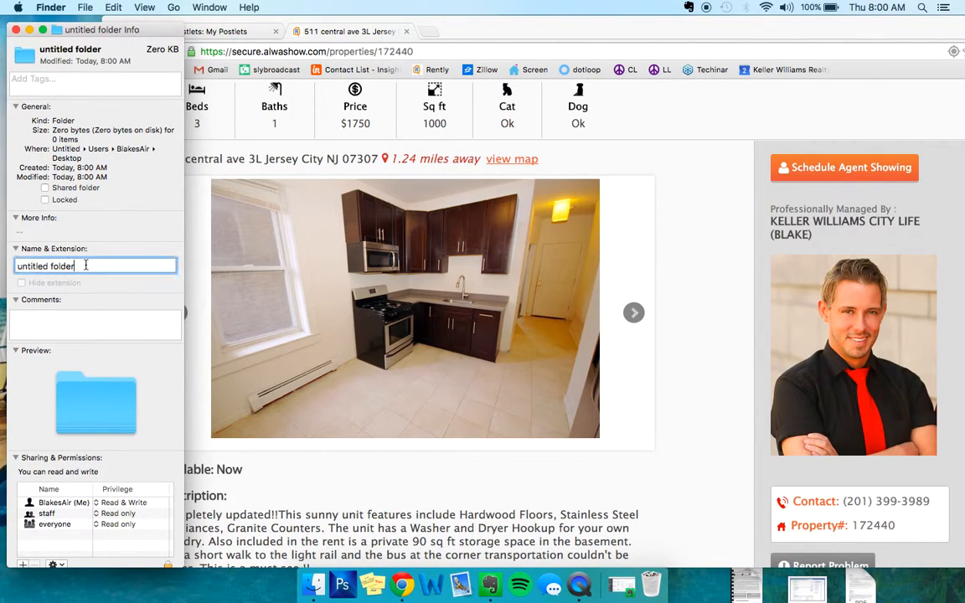
text(5)
key(Return)
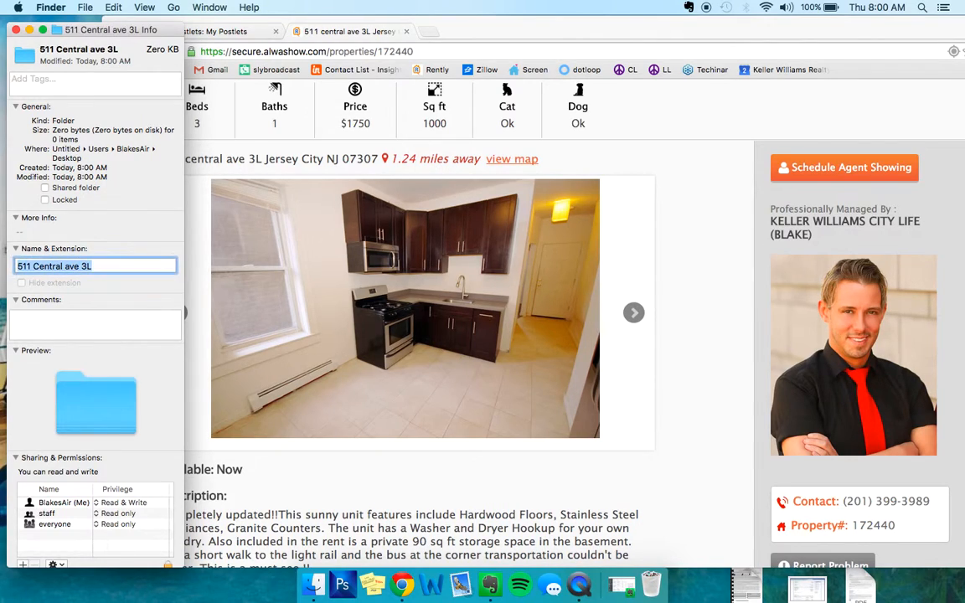
click(16, 29)
drag(782, 26, 720, 12)
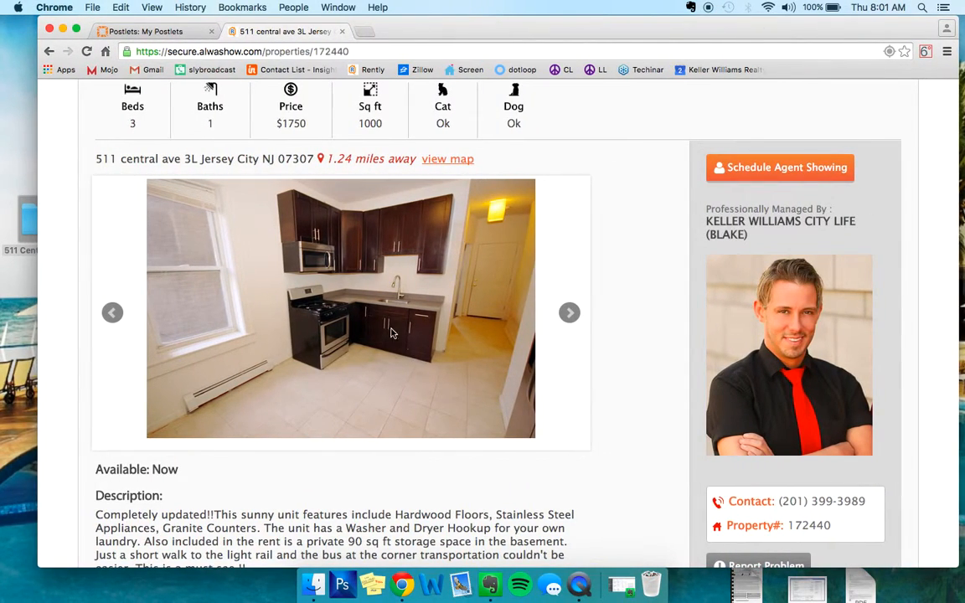
right_click(327, 227)
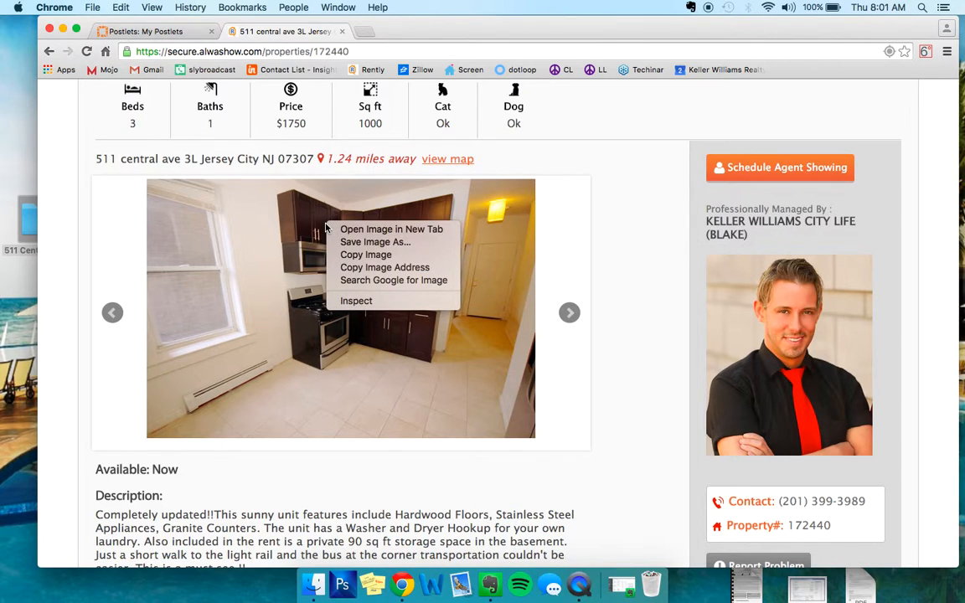
click(351, 242)
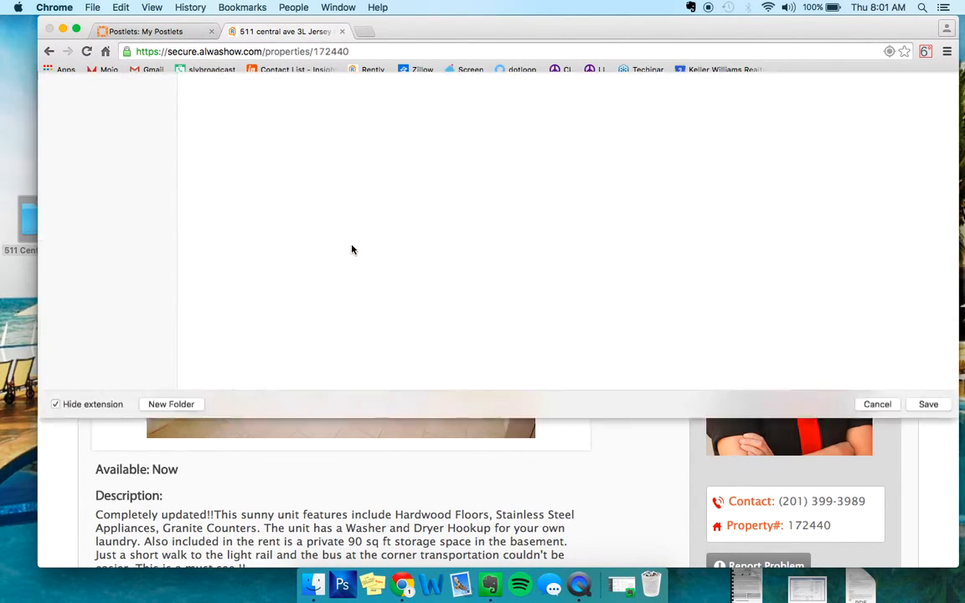
click(239, 195)
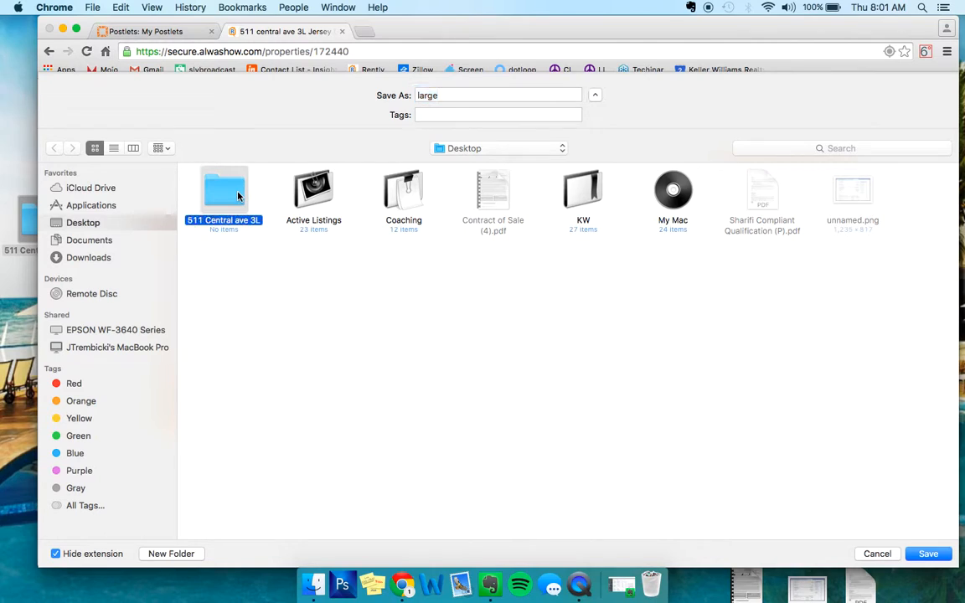
double_click(230, 195)
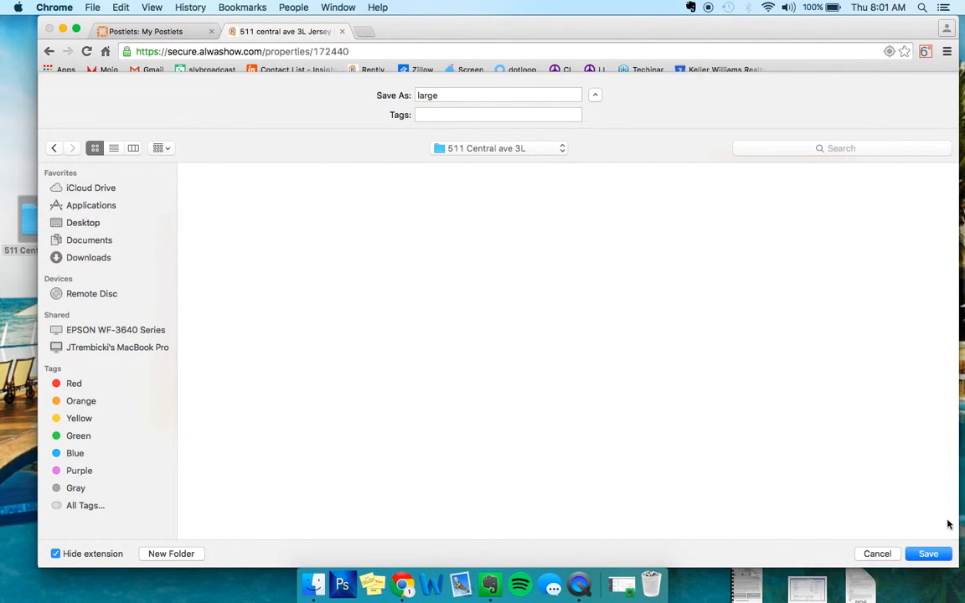
click(930, 553)
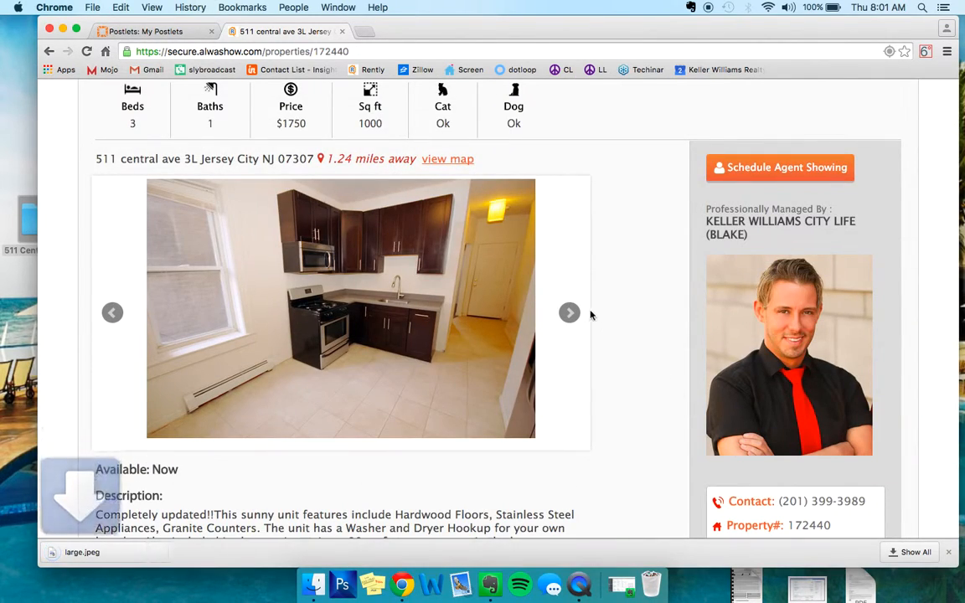
click(569, 312)
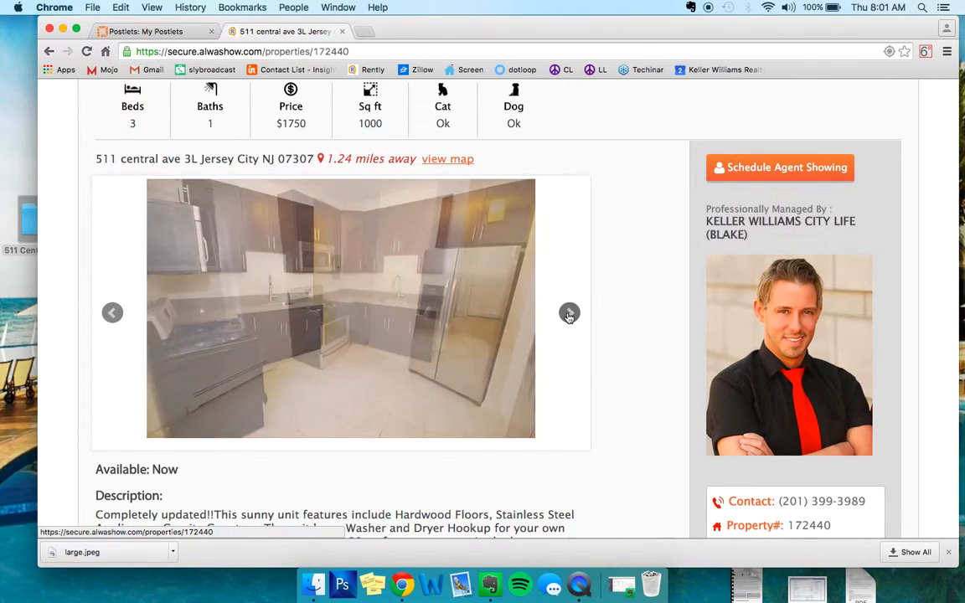
right_click(325, 248)
click(344, 263)
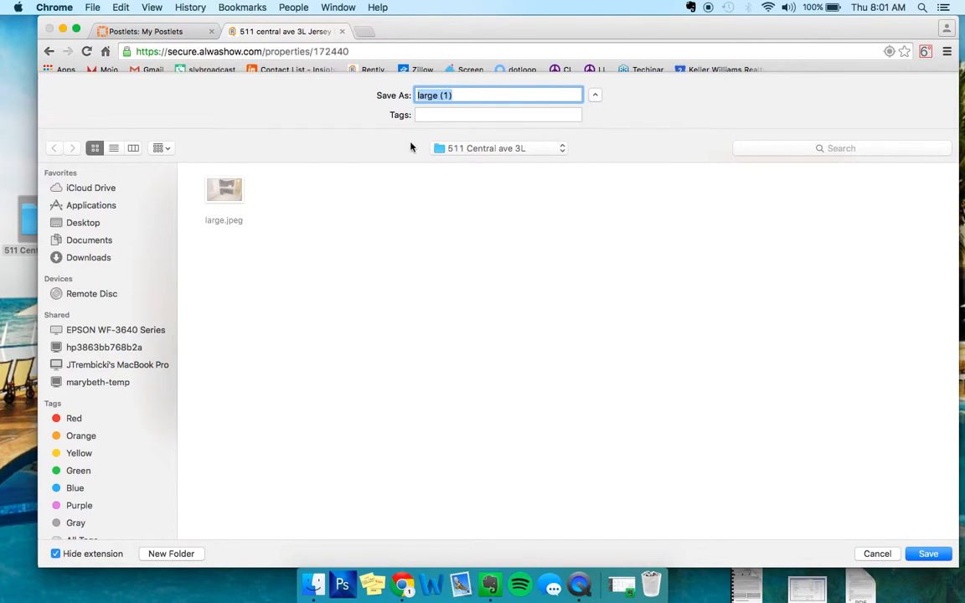
click(916, 551)
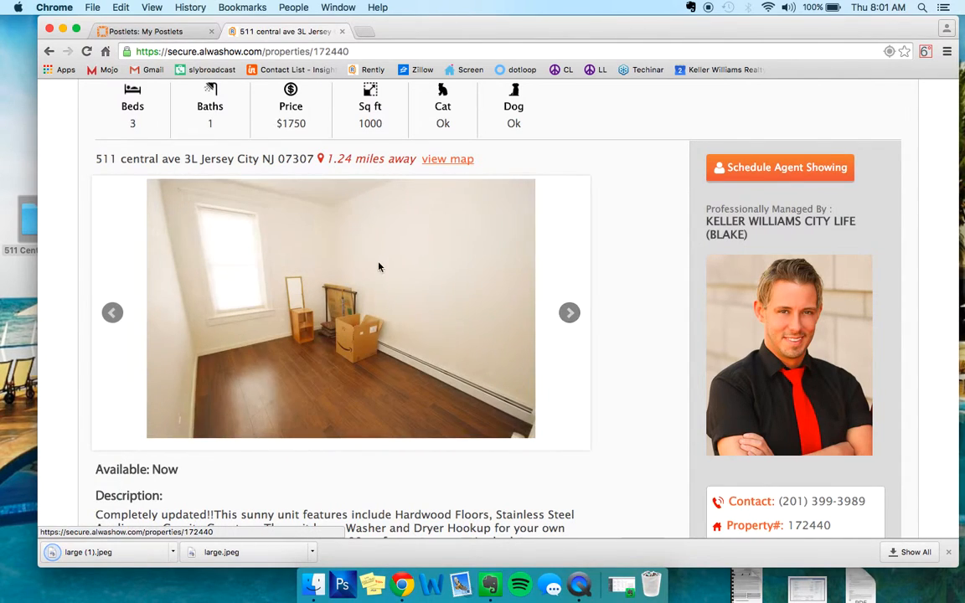
right_click(369, 254)
click(406, 275)
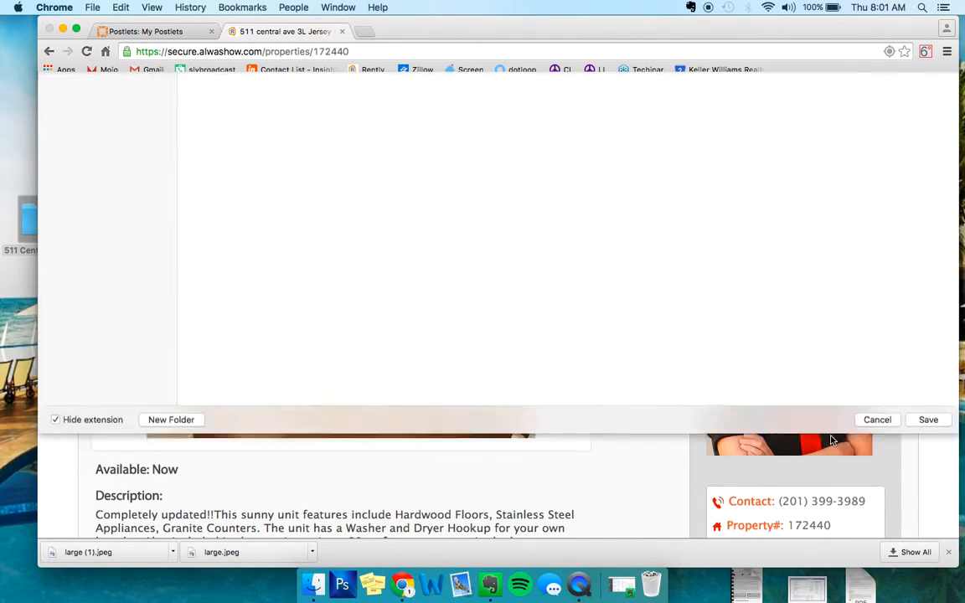
click(920, 555)
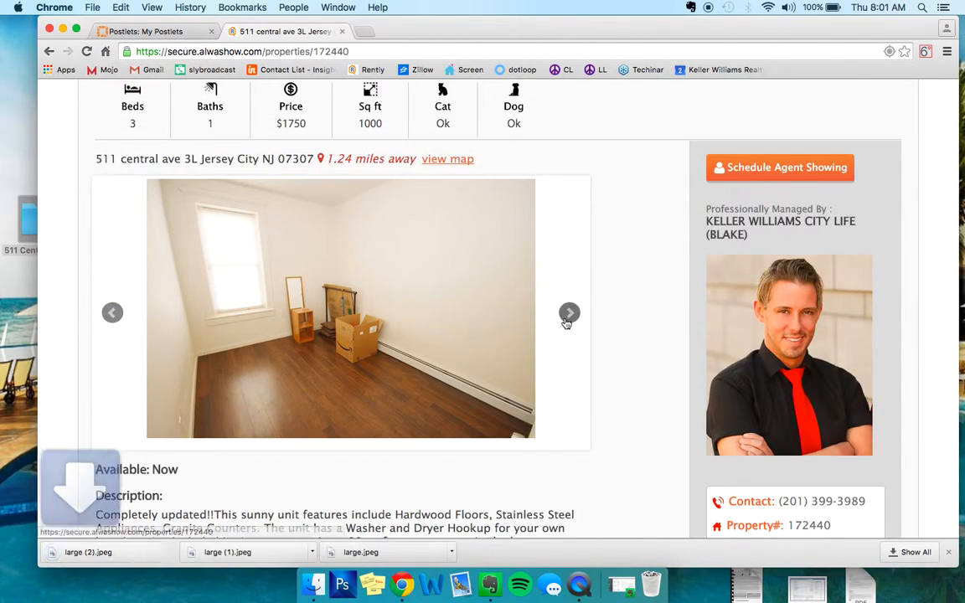
click(567, 317)
right_click(317, 273)
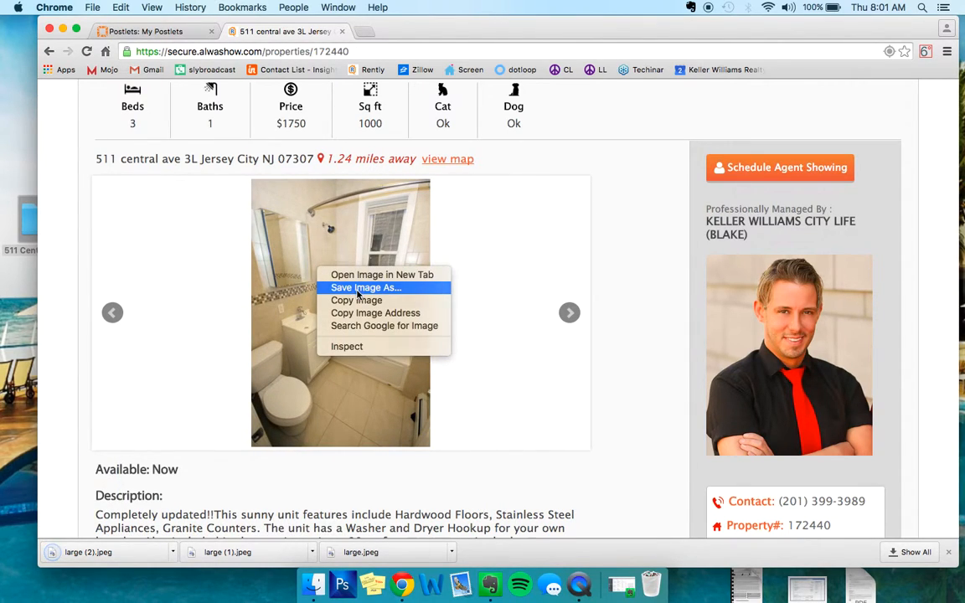
click(357, 287)
key(Return)
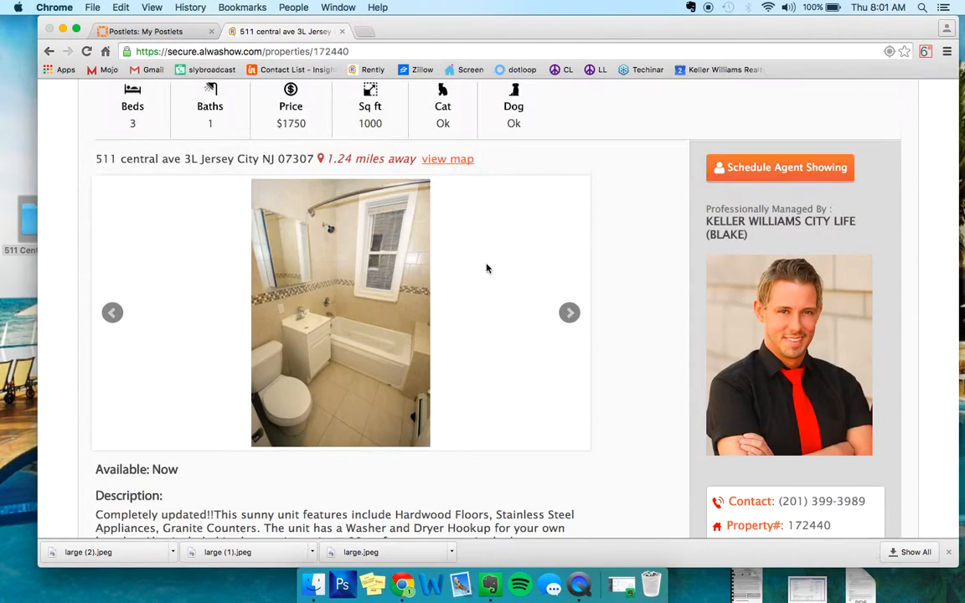
click(568, 312)
right_click(339, 254)
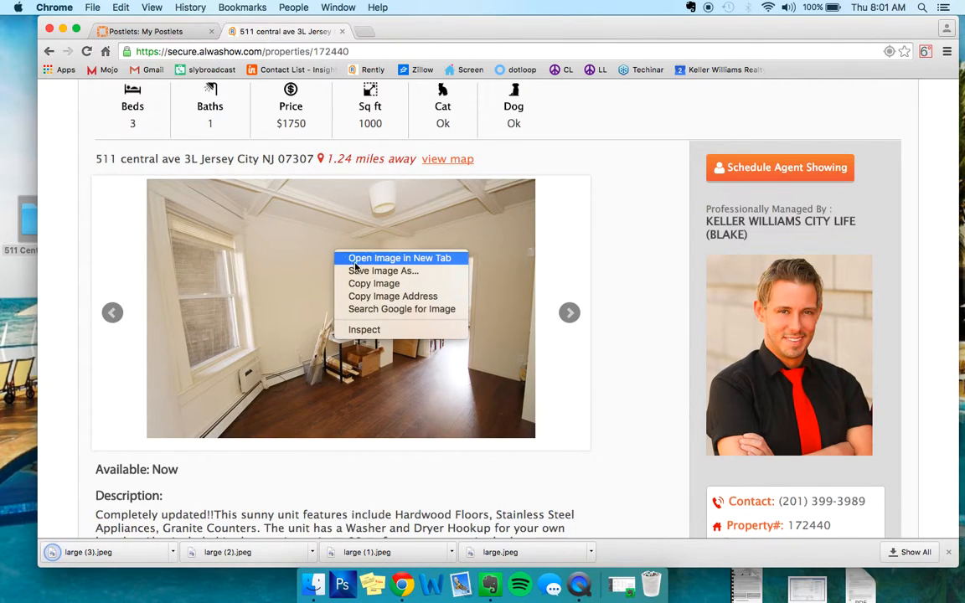
click(362, 270)
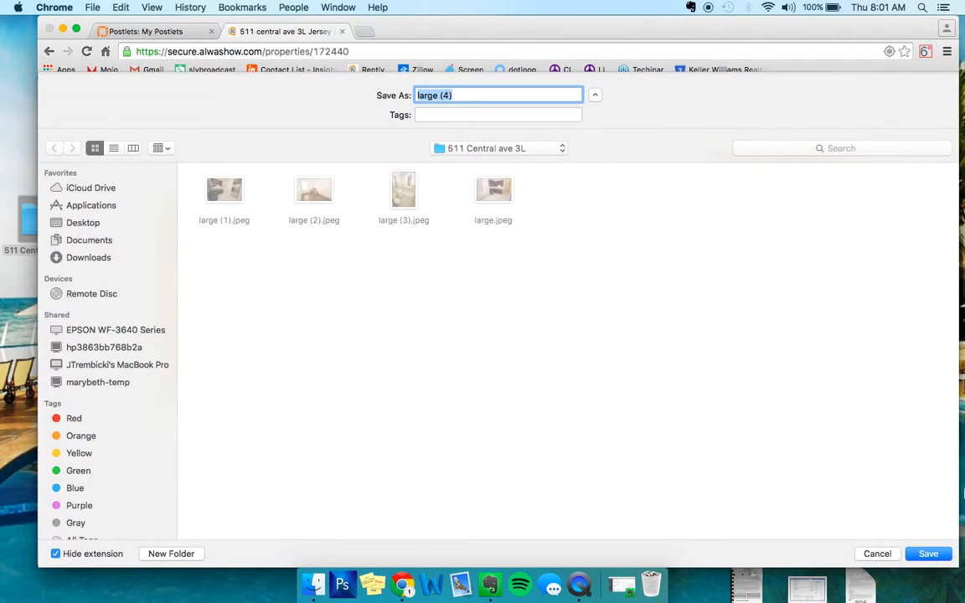
click(929, 553)
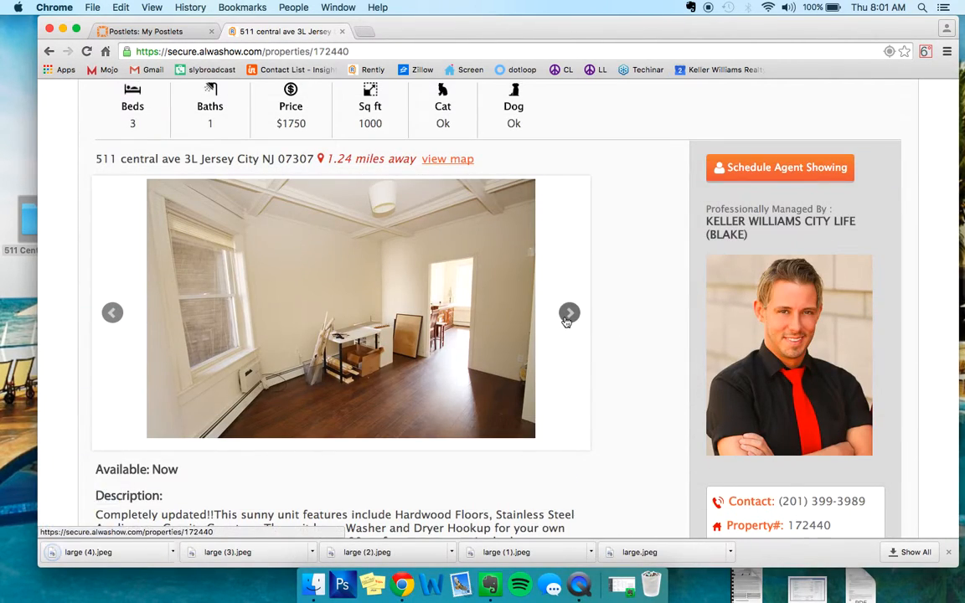
click(569, 313)
right_click(325, 298)
click(355, 316)
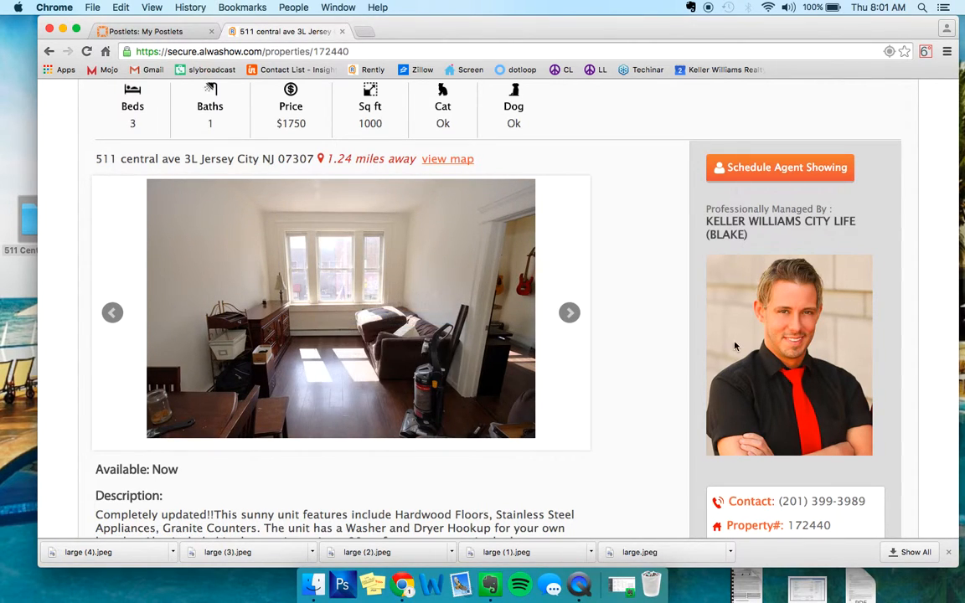
click(930, 554)
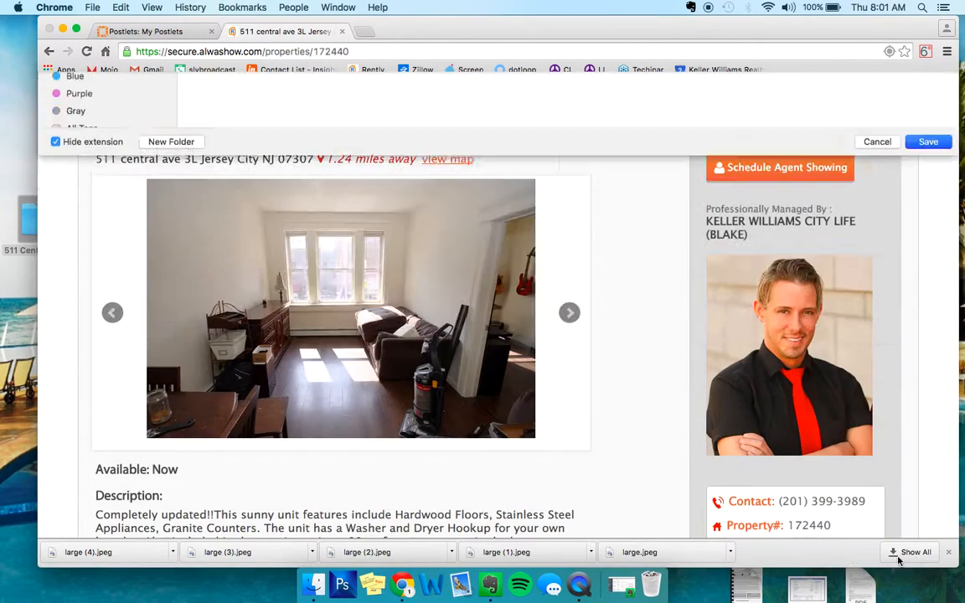
click(569, 312)
click(569, 312)
right_click(356, 282)
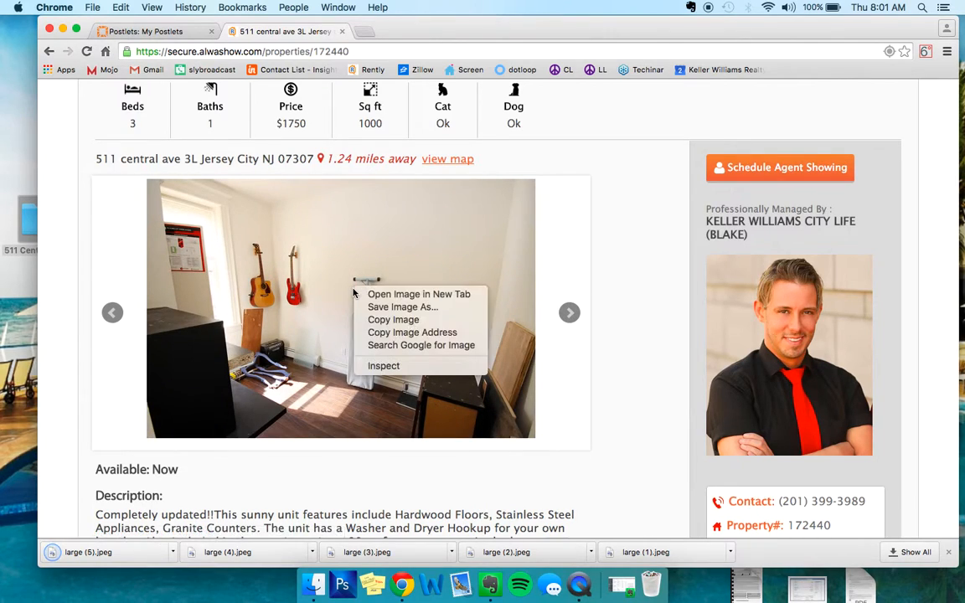
click(384, 309)
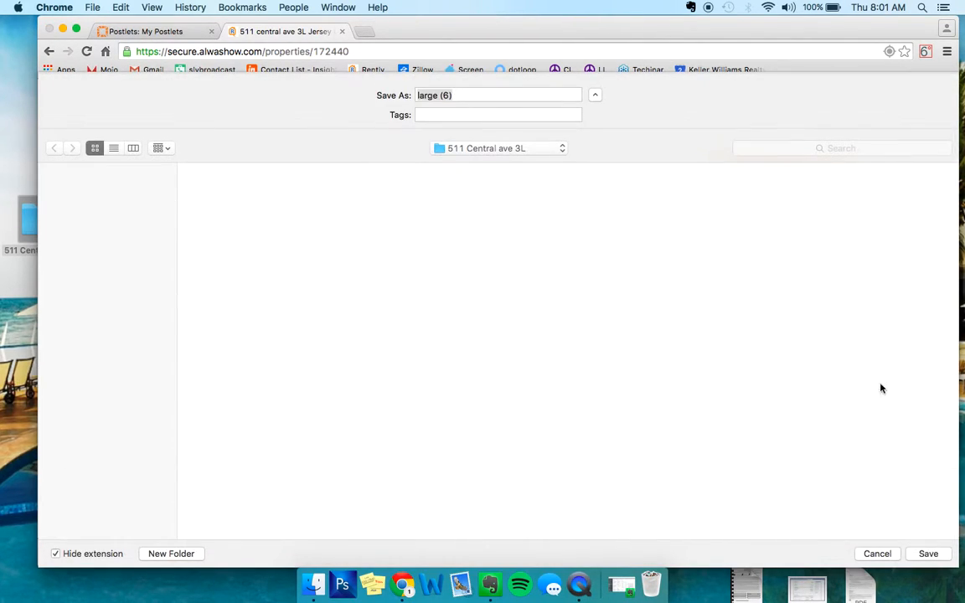
click(924, 553)
click(576, 316)
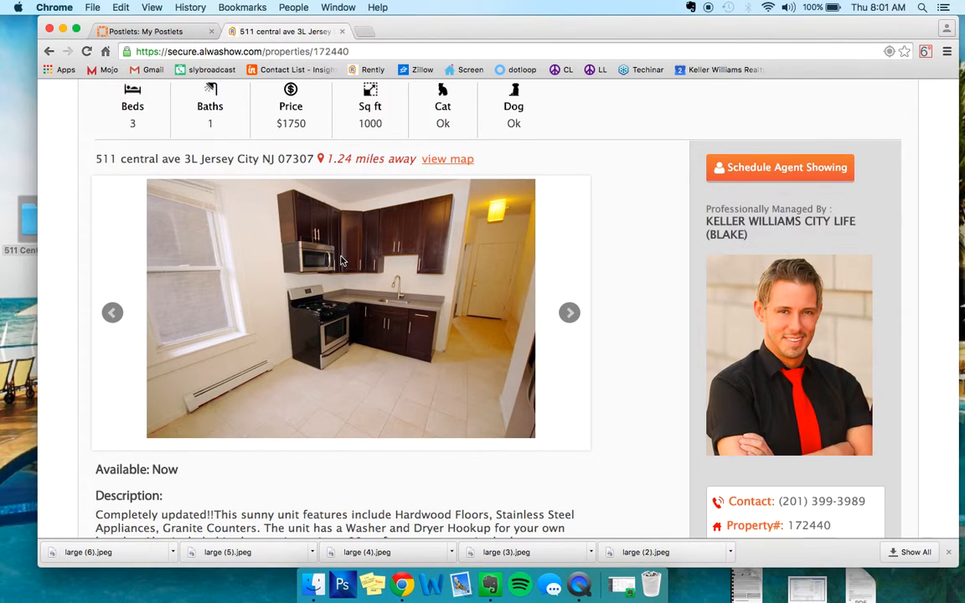
- Review the rental listing's description and details, and look through the active, draft and expired postlets on Postlets
scroll(341, 261, down, 3)
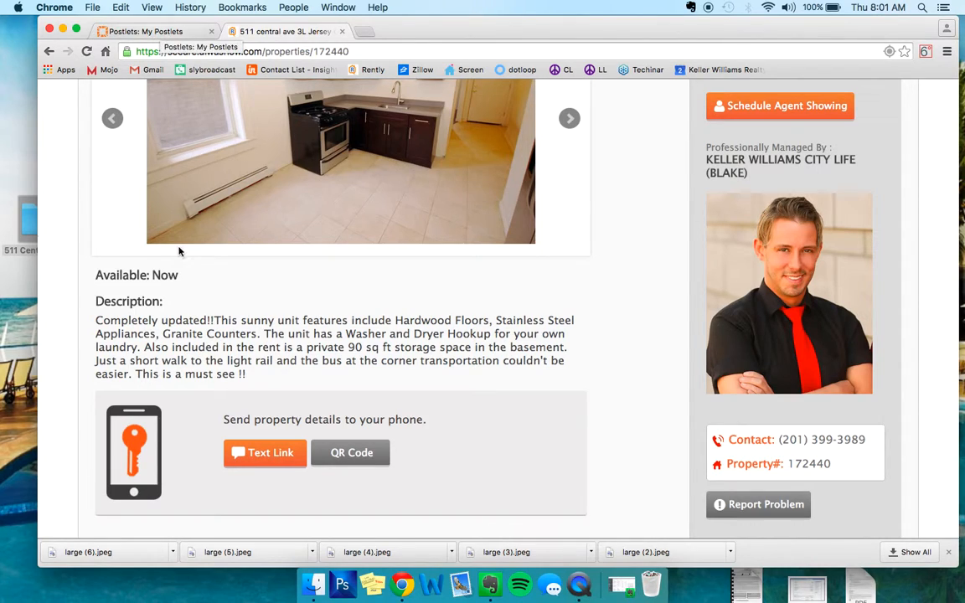
scroll(178, 250, up, 5)
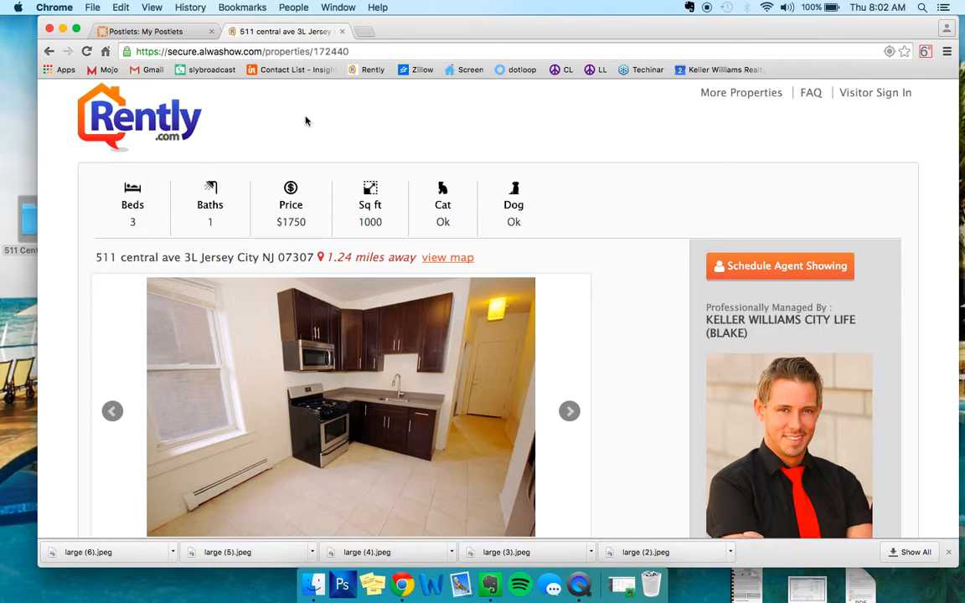
click(163, 31)
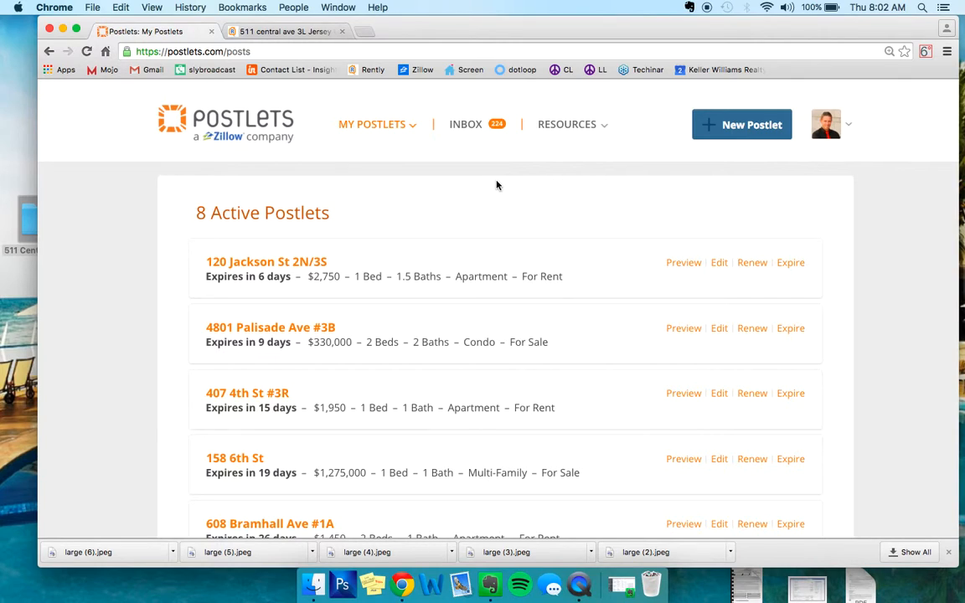
mouse_move(854, 128)
scroll(557, 316, down, 5)
scroll(557, 315, down, 6)
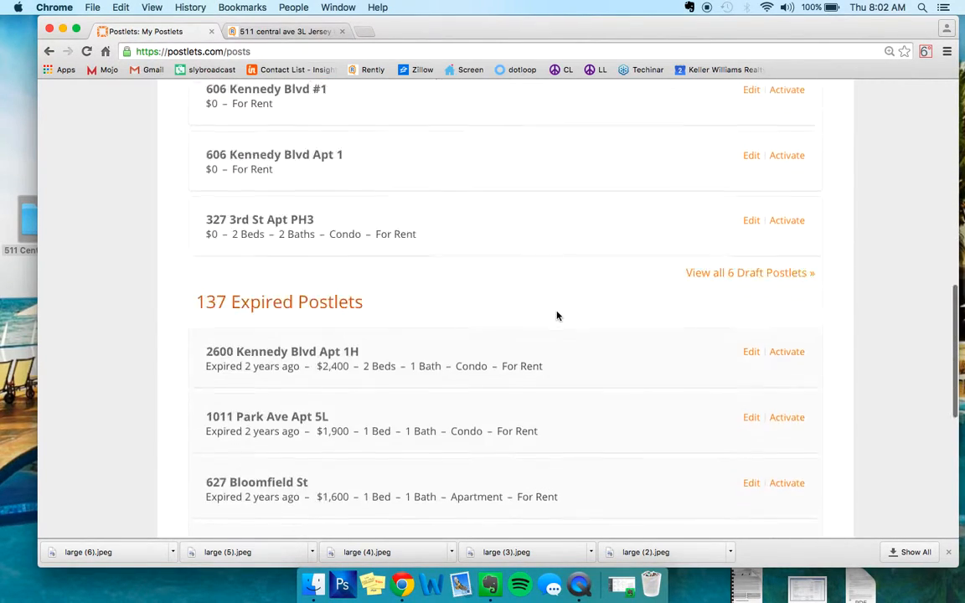
scroll(557, 316, up, 2)
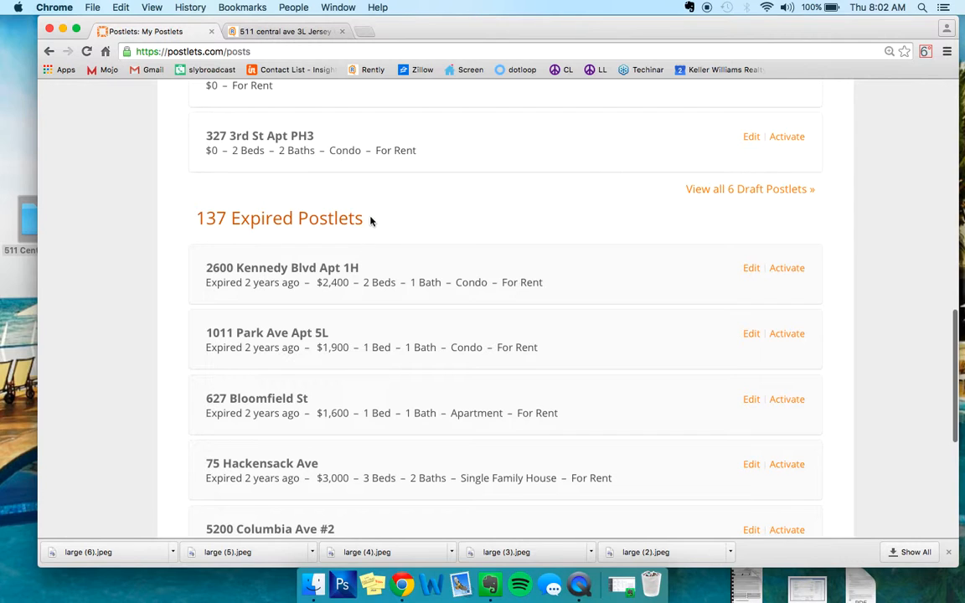
scroll(389, 207, up, 15)
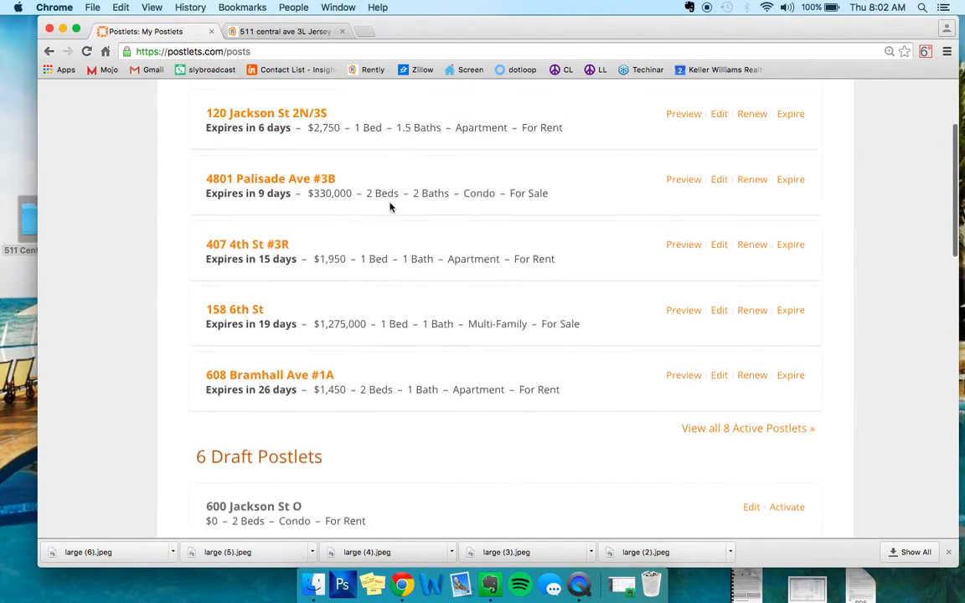
click(737, 125)
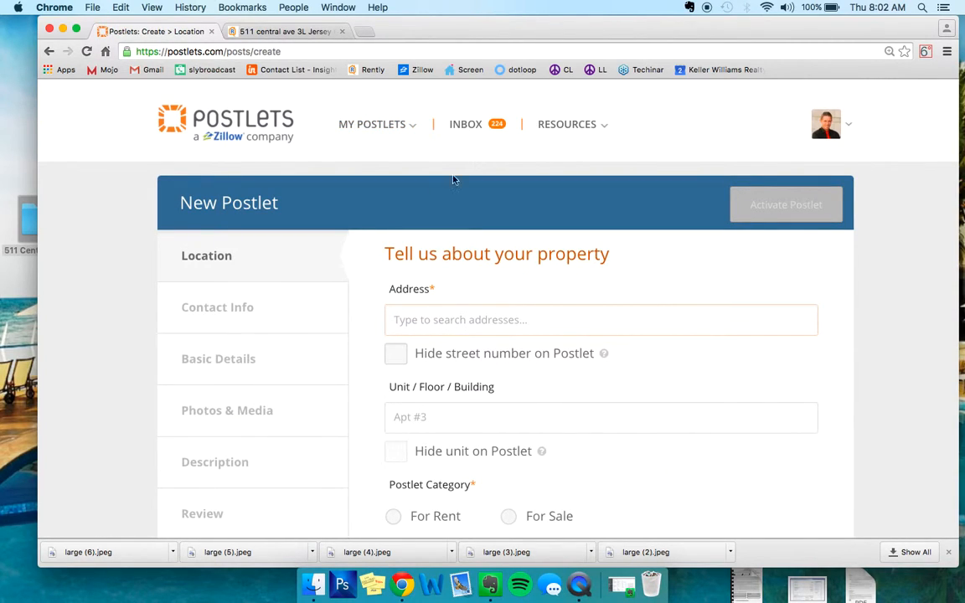
scroll(448, 278, down, 4)
scroll(448, 279, up, 4)
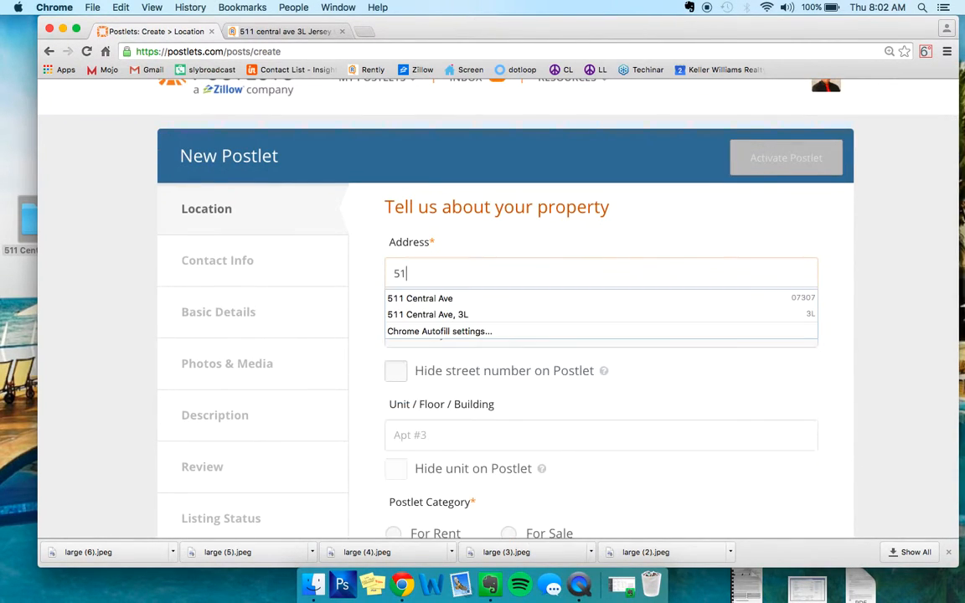
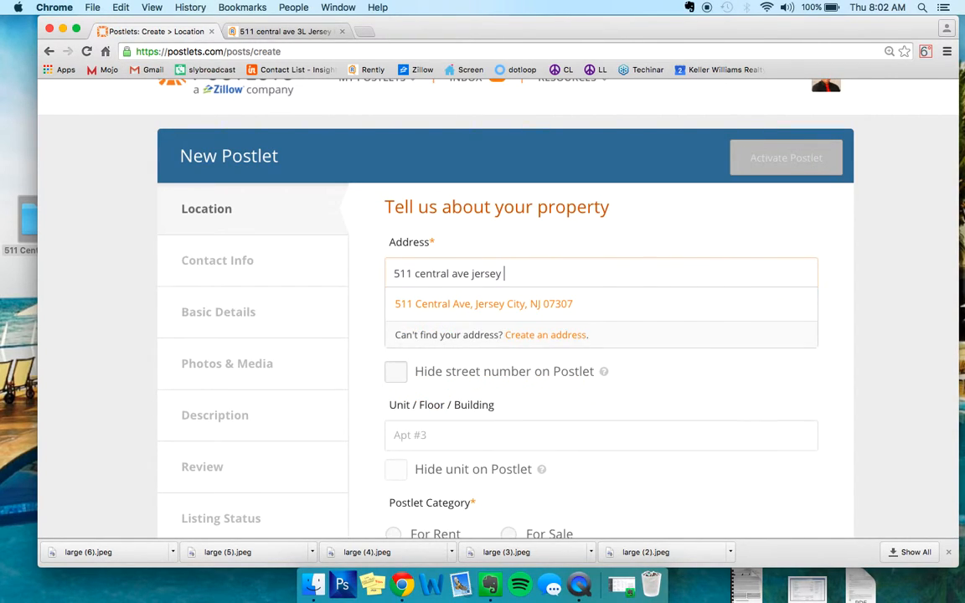
click(493, 305)
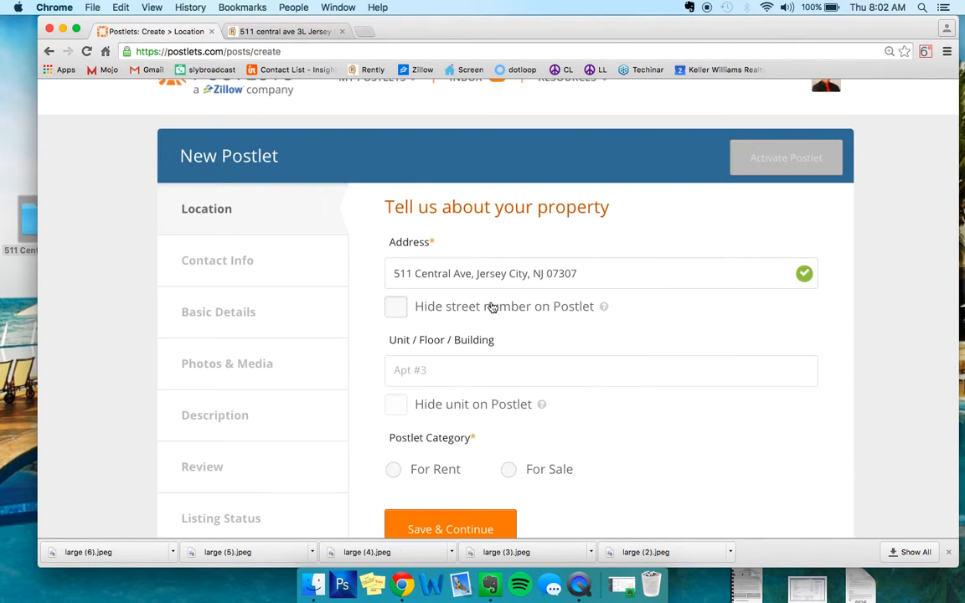
- Set the unit to 3L and the postlet category to For Rent, and save the location details
text(3L)
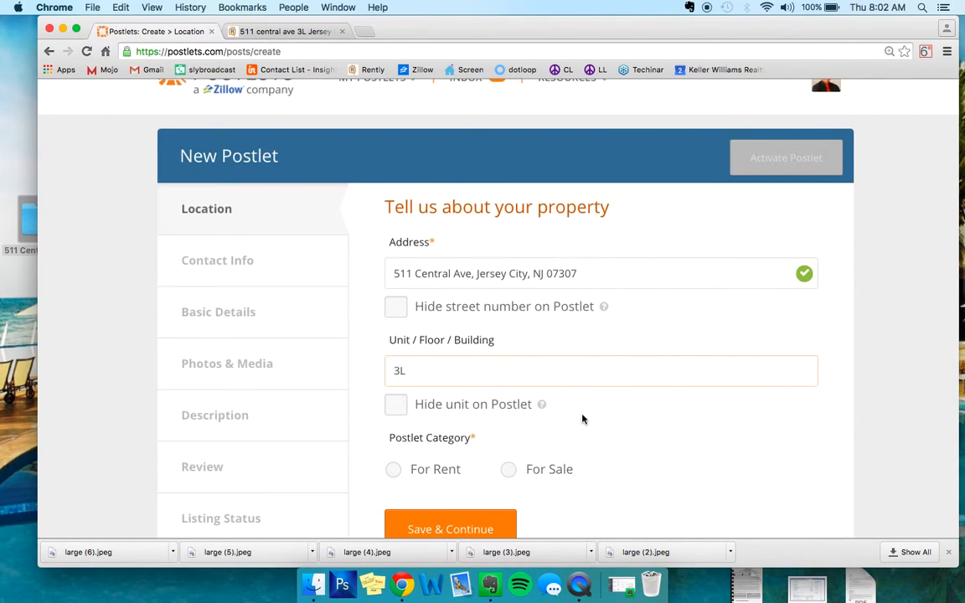
scroll(583, 419, down, 2)
click(456, 404)
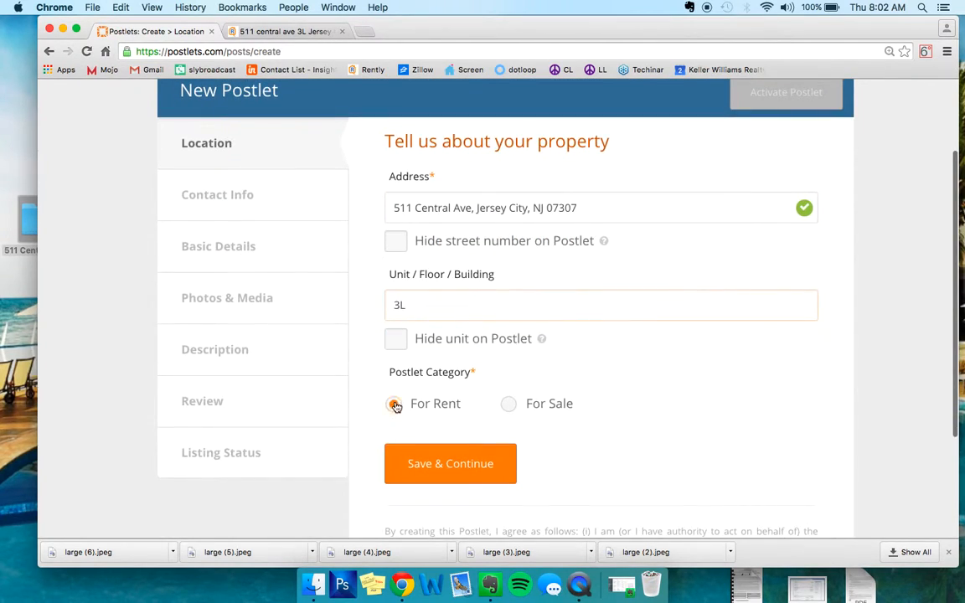
click(459, 467)
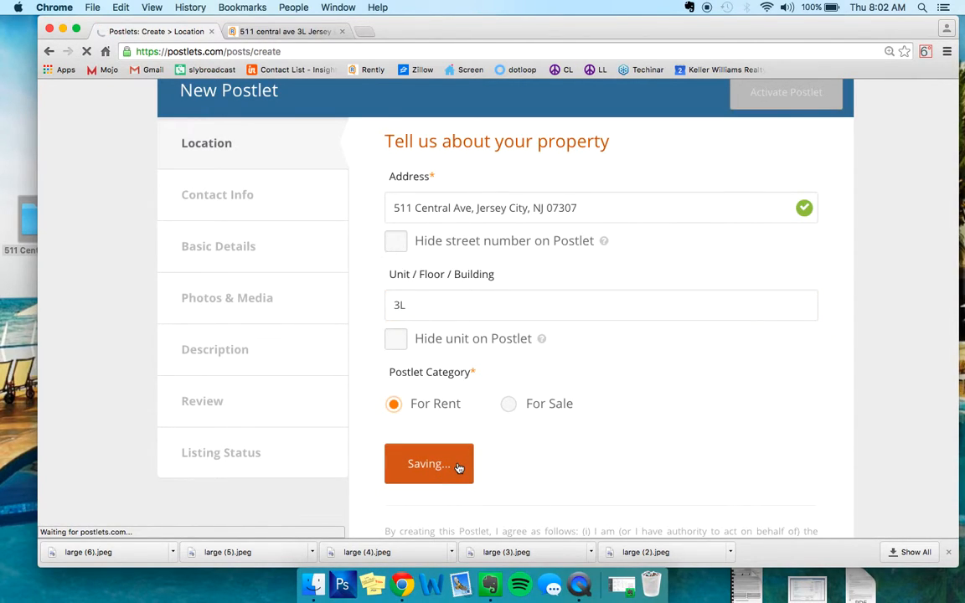
- Set the lease terms to a rent of $1,750, a deposit of $2,625 and an available date of Mar 1, 2016
click(447, 324)
text(1,750)
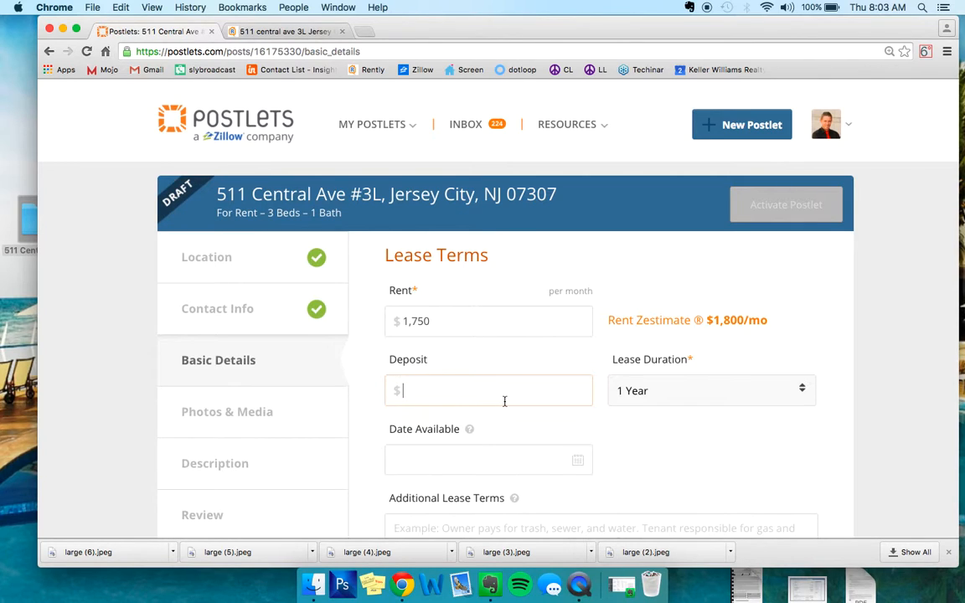
text(2625)
scroll(529, 383, down, 2)
click(555, 383)
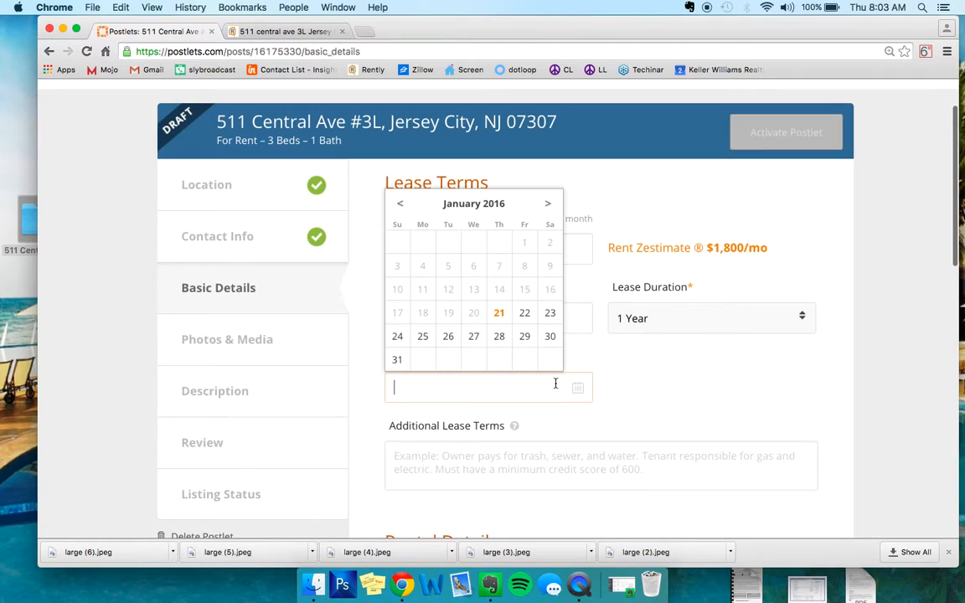
click(549, 203)
click(550, 204)
click(448, 242)
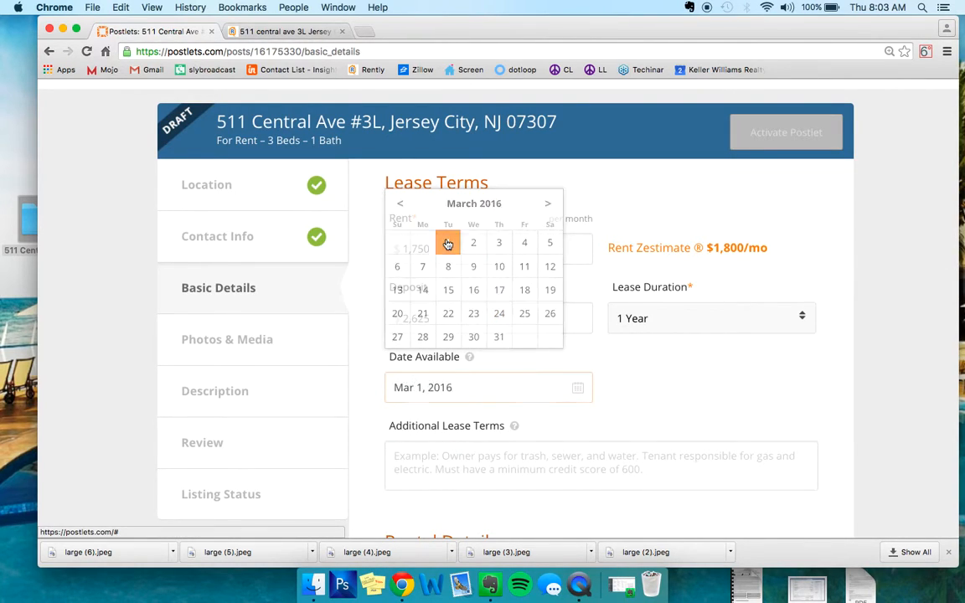
- Enter the additional lease terms on separate lines: FEES APPLY, 1 month broker fee, 1.5 month security, $30 credit check
scroll(513, 382, down, 2)
text(F)
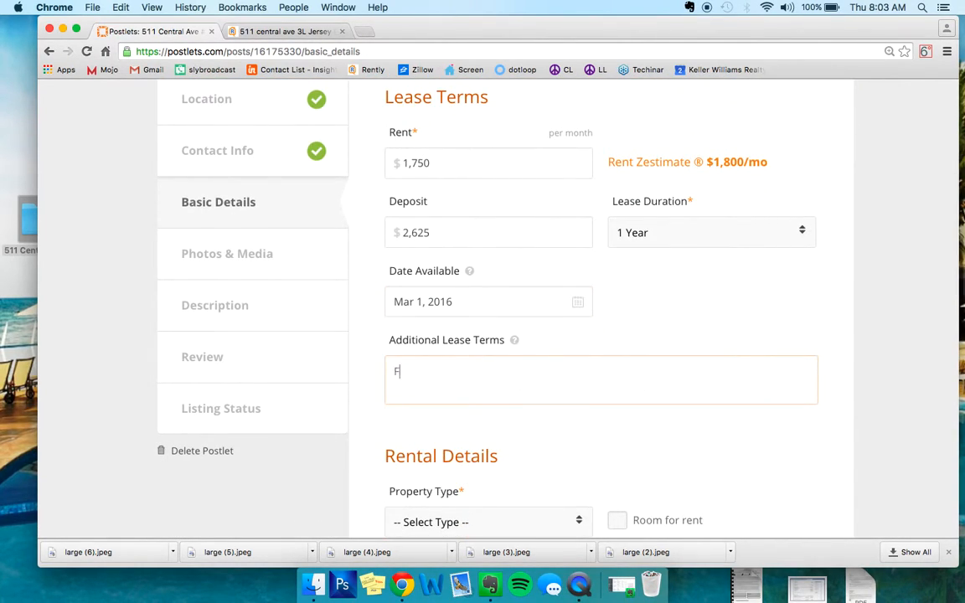
text(EES APPLY)
text(1 month )
text(broker fee)
key(Return)
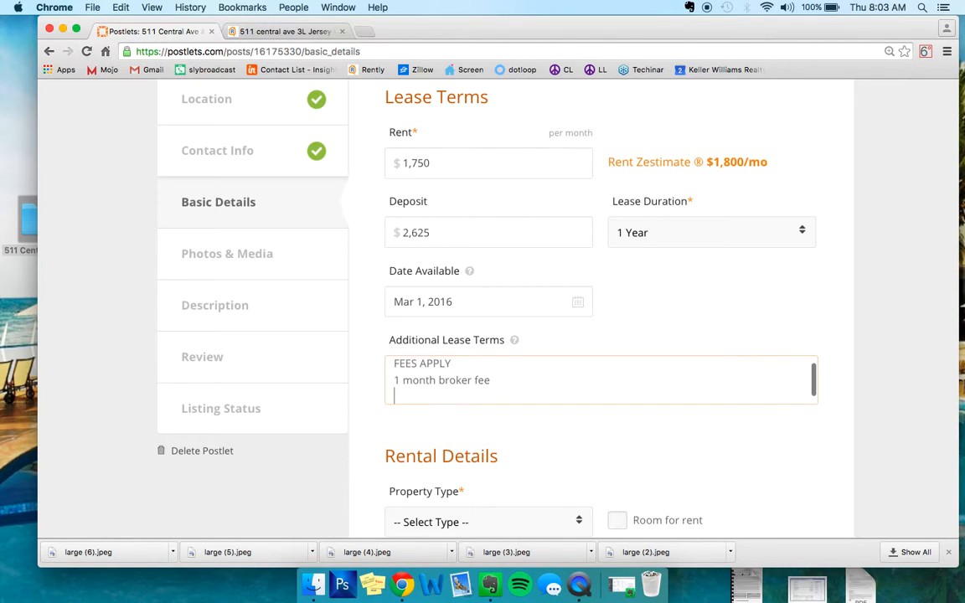
text(1.5 month security)
key(Return)
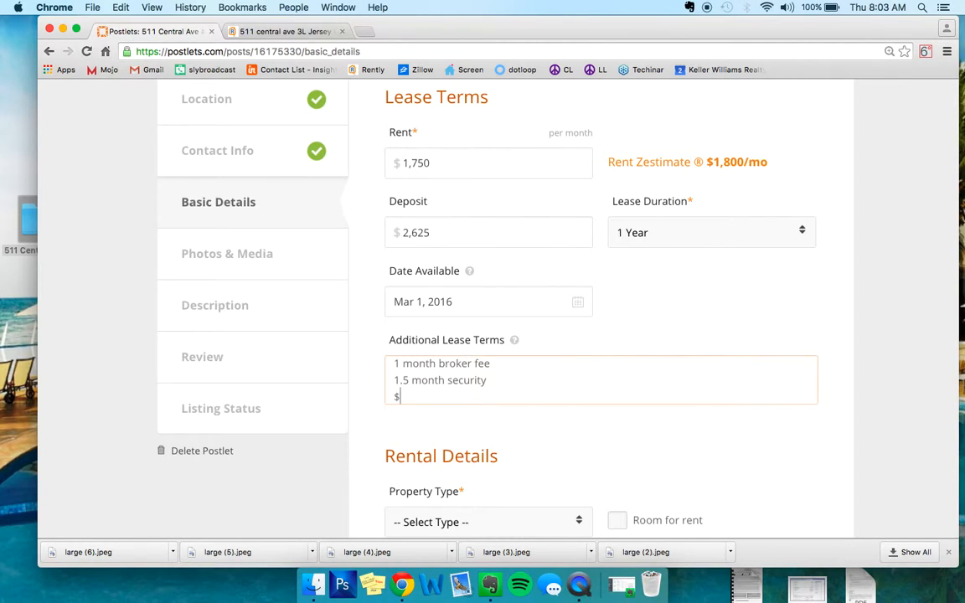
text($30 credit check)
- Set the rental's property type to Apartment, its unit floor to 3 and its parking spaces to None
scroll(662, 294, down, 5)
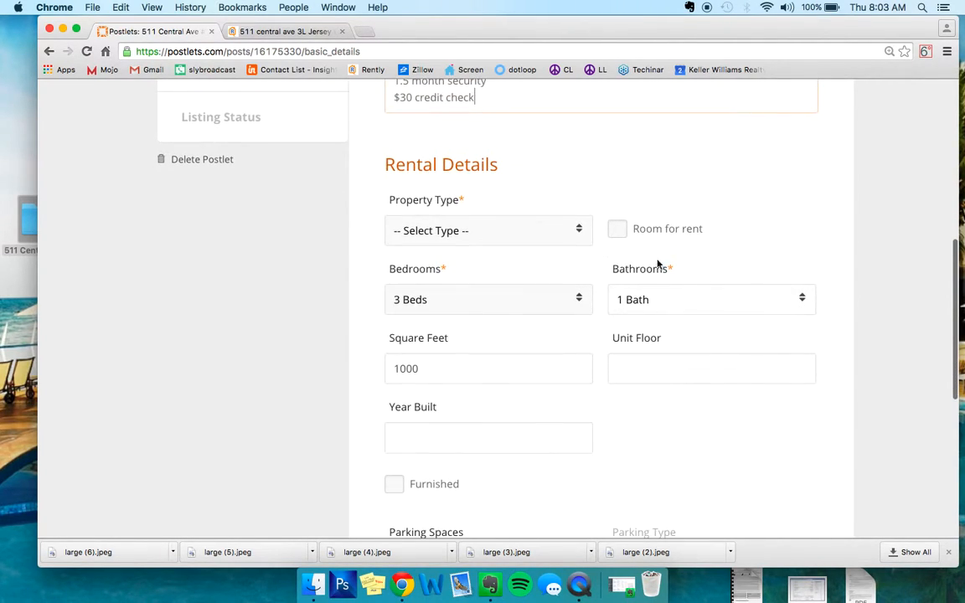
click(503, 231)
click(520, 249)
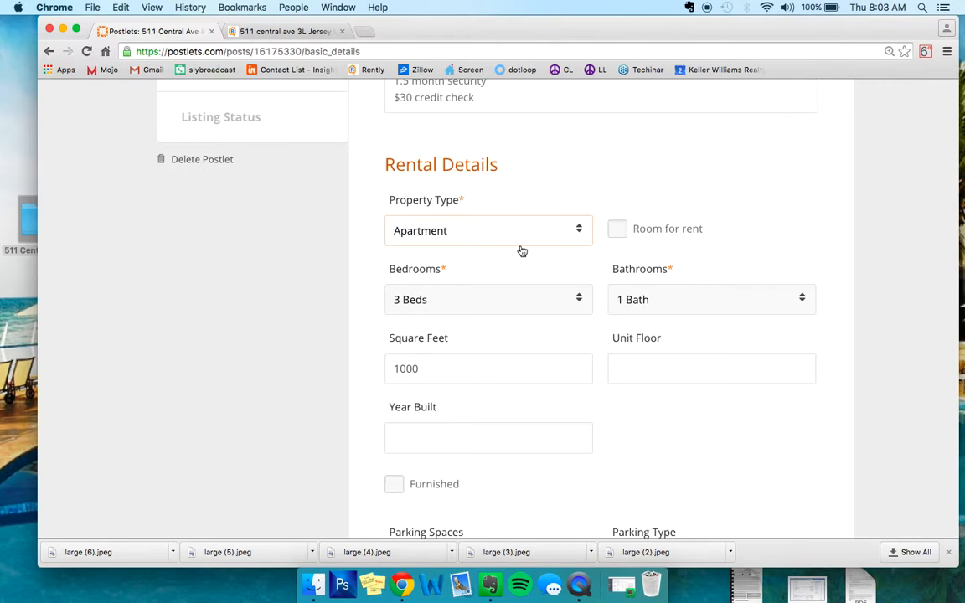
scroll(545, 153, down, 2)
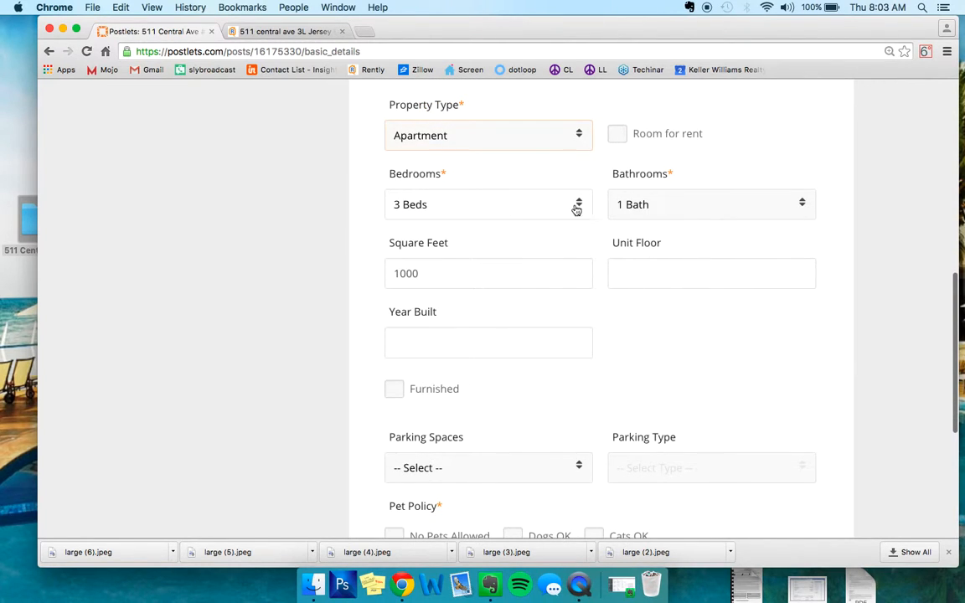
text(3)
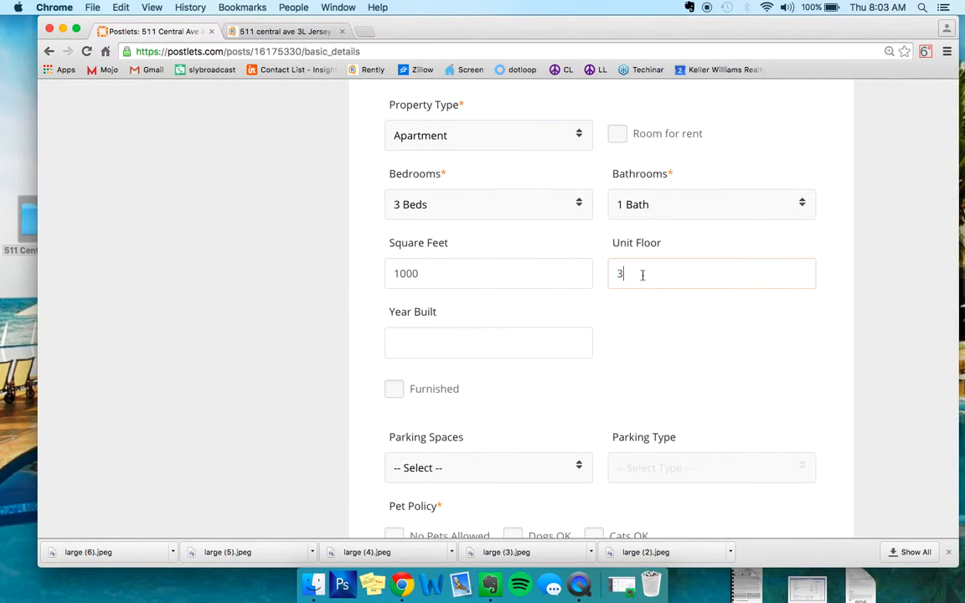
scroll(500, 329, down, 2)
click(479, 378)
click(476, 385)
- Allow cats and both small and large dogs, set laundry to None, and save the basic details
scroll(622, 304, down, 3)
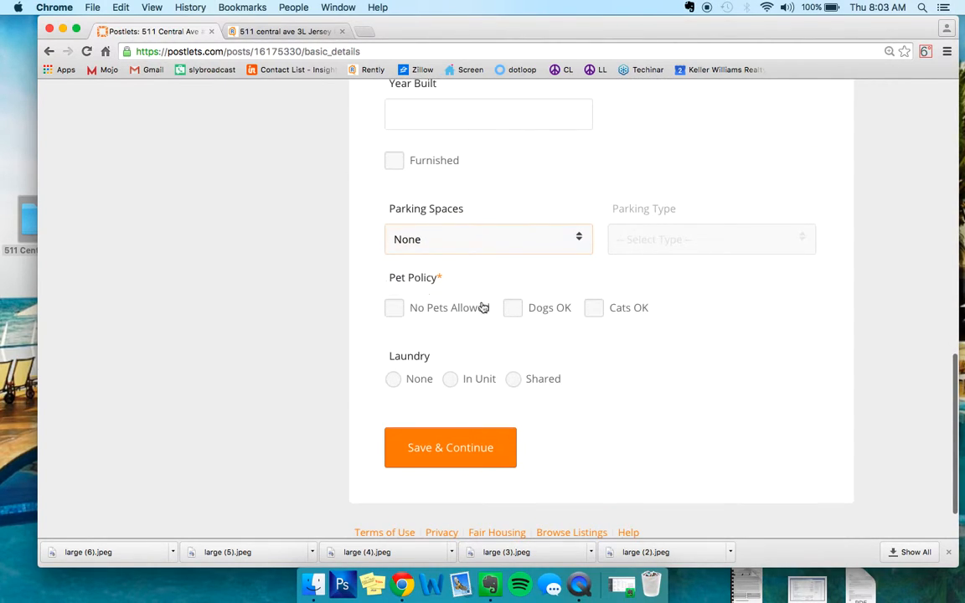
click(512, 310)
click(485, 372)
click(393, 370)
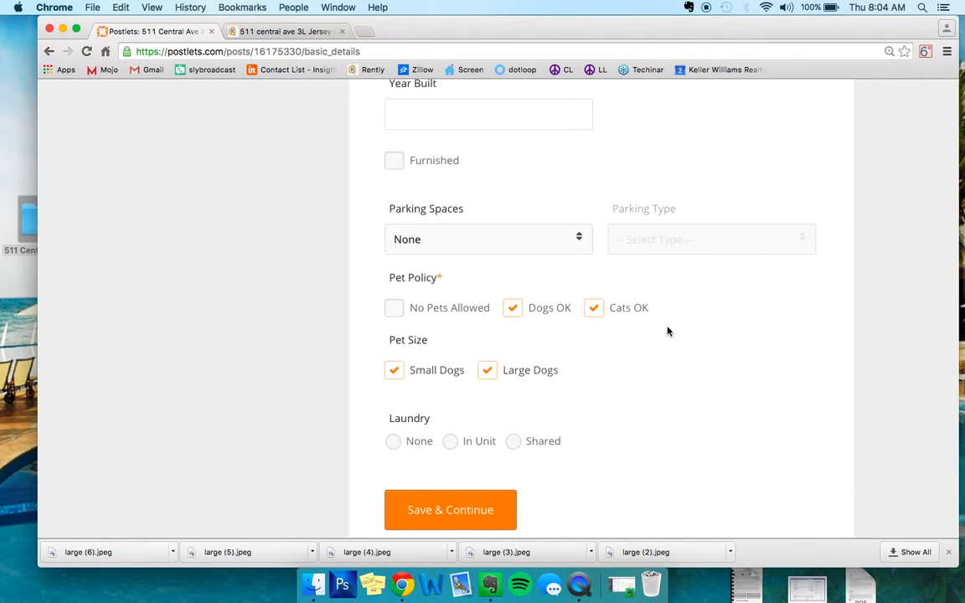
scroll(667, 329, down, 3)
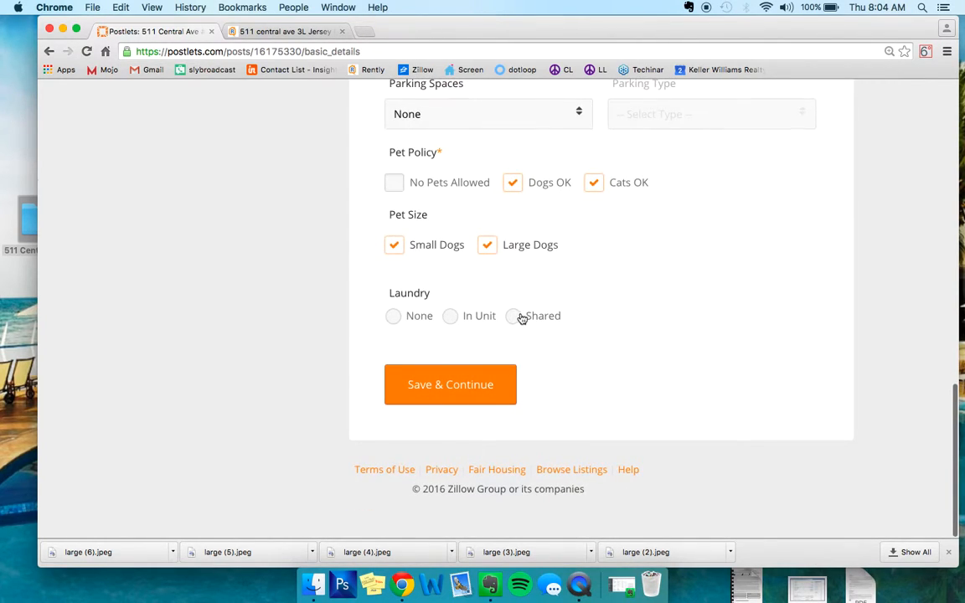
click(392, 317)
click(472, 394)
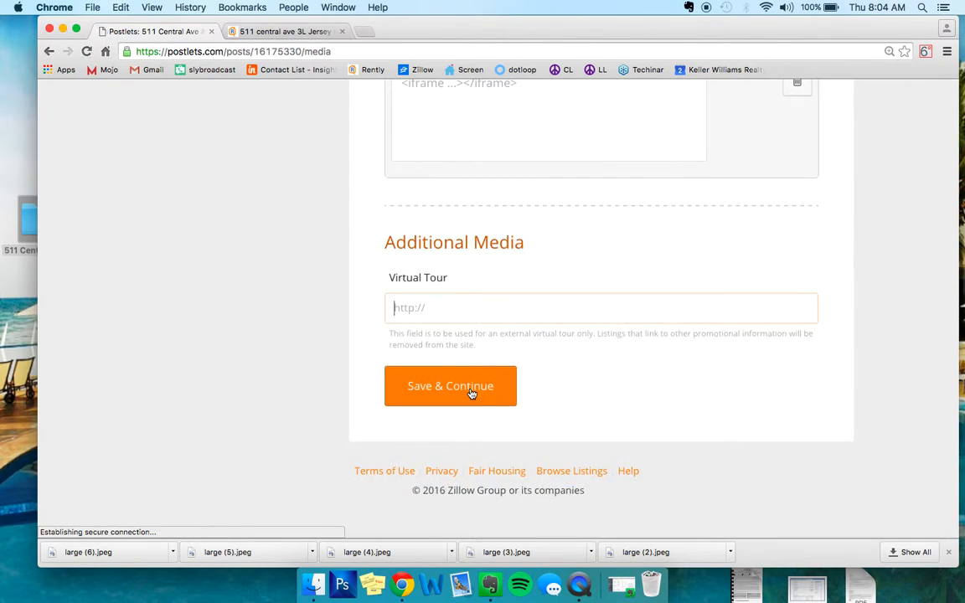
scroll(528, 247, down, 5)
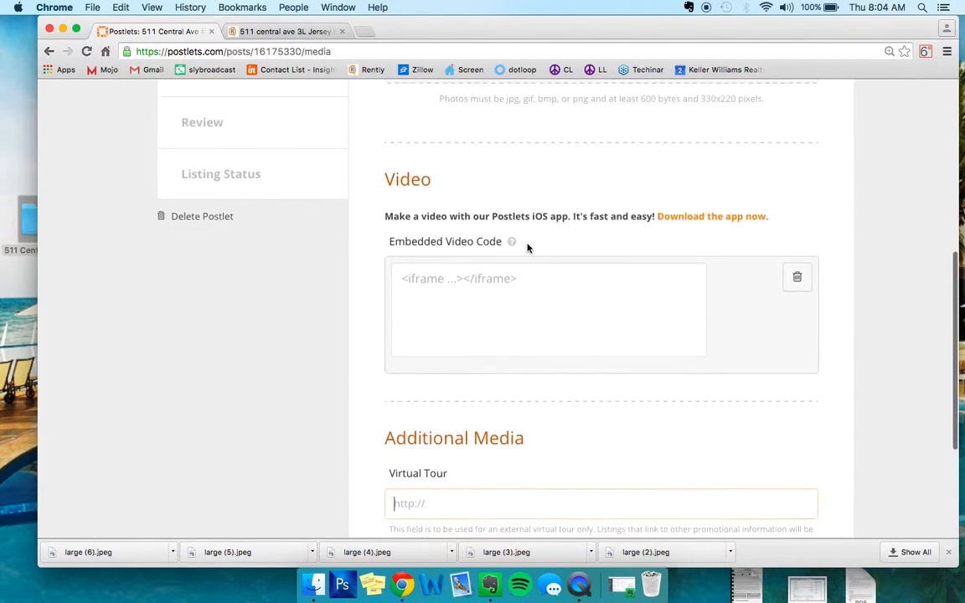
scroll(528, 247, up, 3)
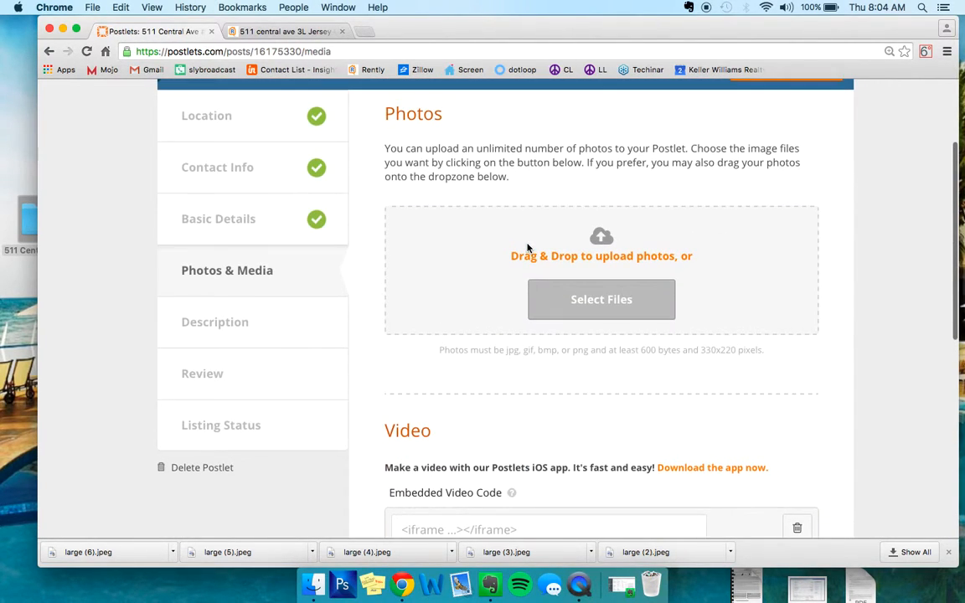
click(588, 299)
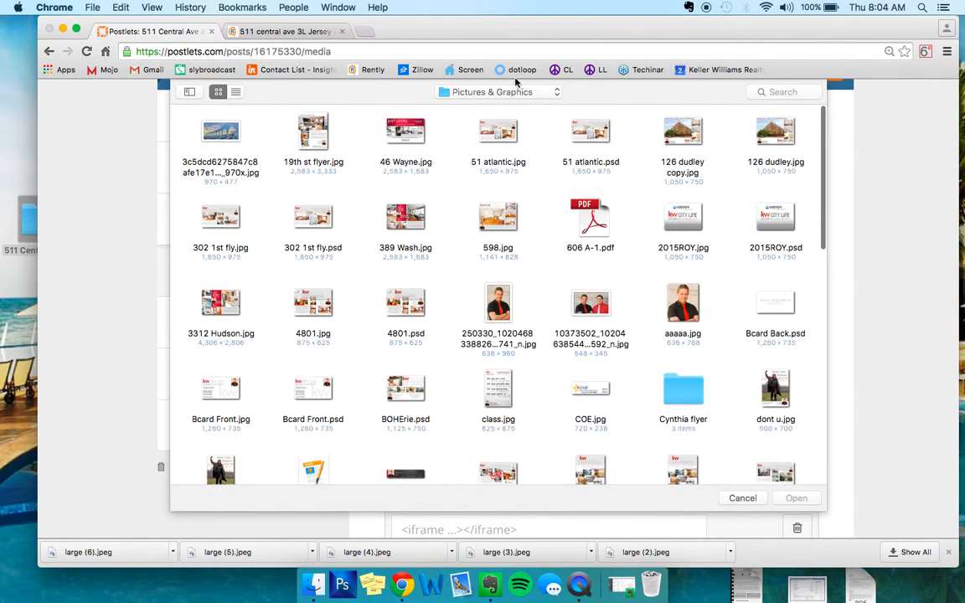
click(456, 92)
click(490, 120)
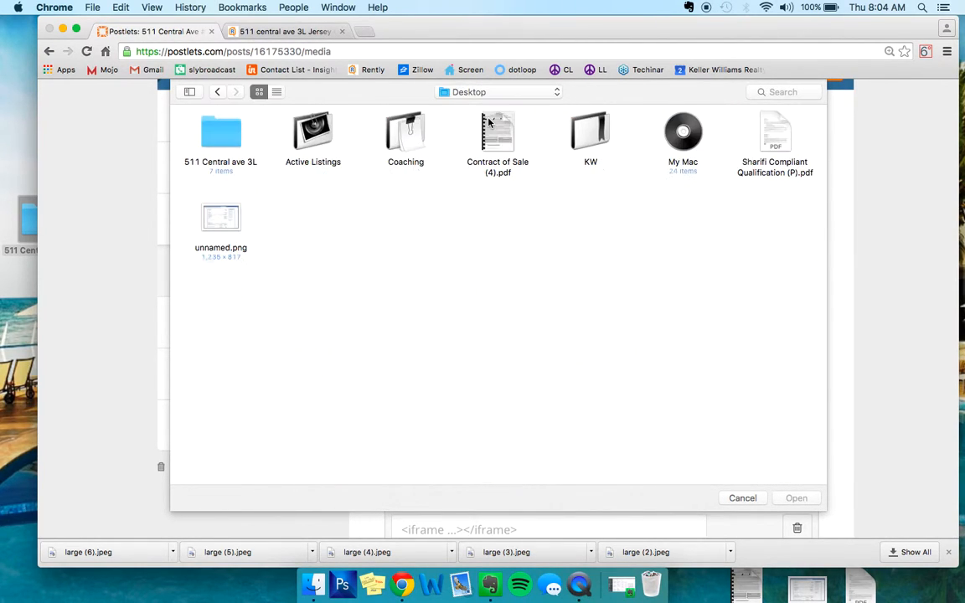
double_click(186, 126)
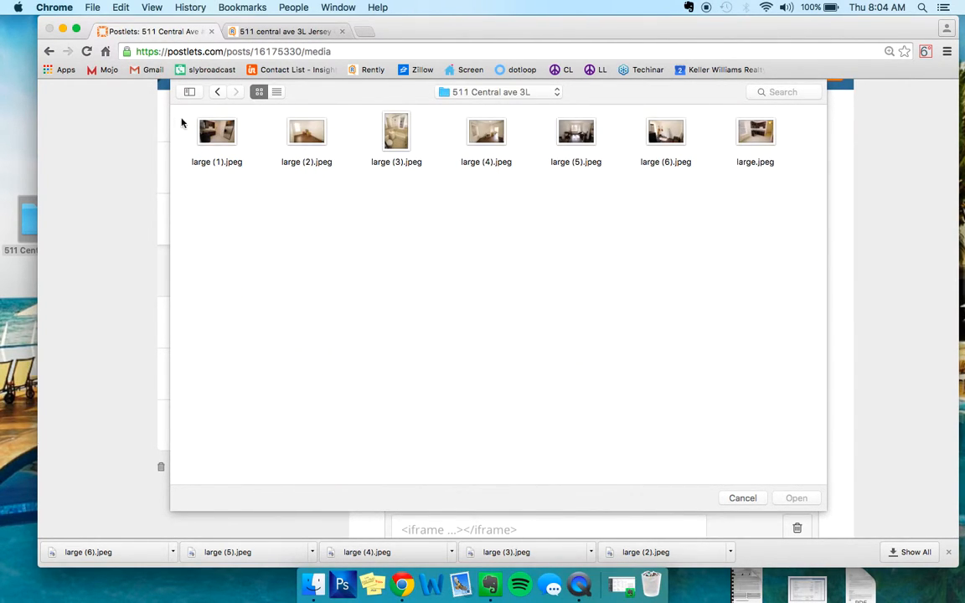
drag(183, 122, 803, 214)
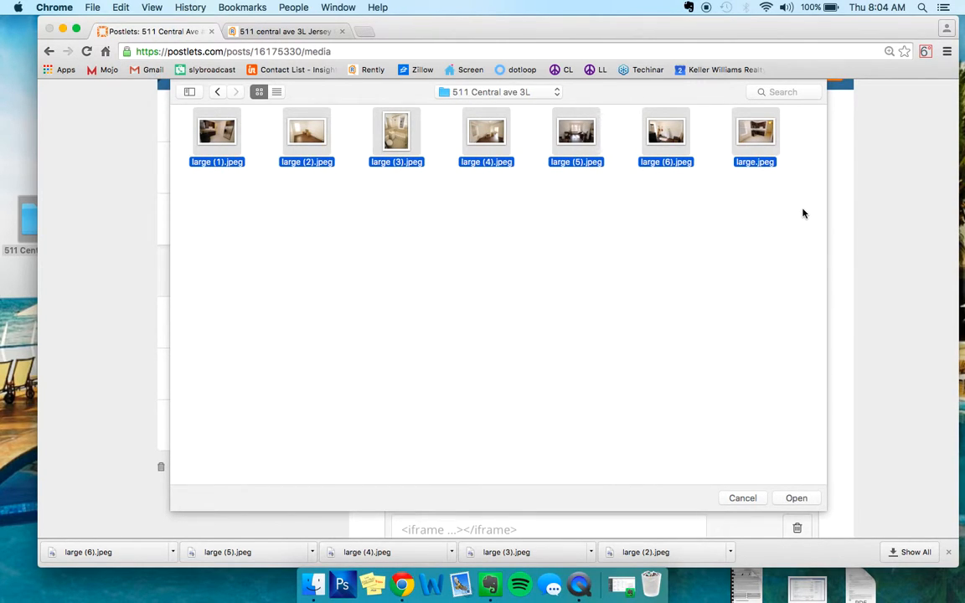
drag(810, 128, 215, 219)
click(796, 498)
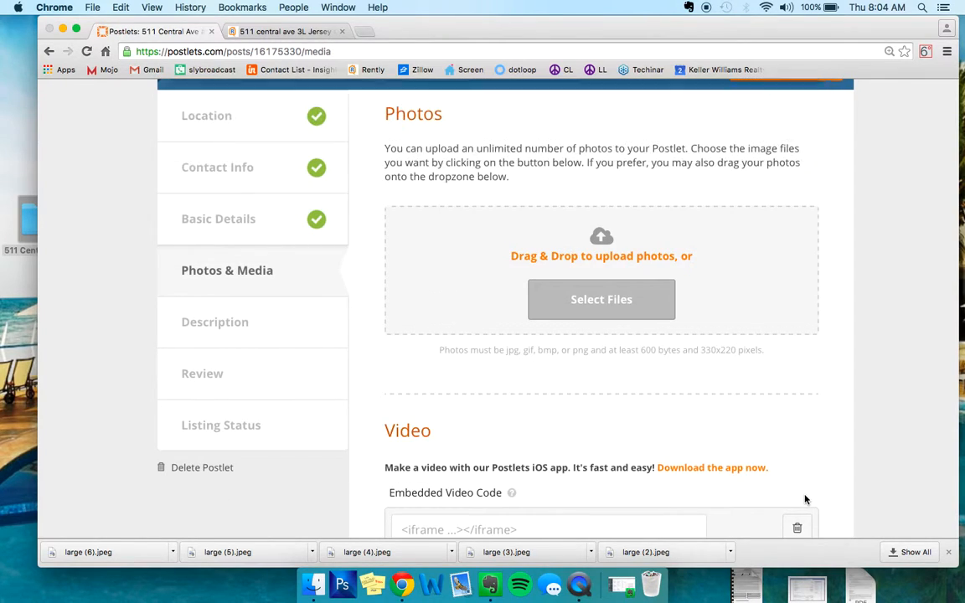
- Review the uploaded photo list and save the photos and media section without captions, video code or a virtual tour
scroll(814, 272, down, 3)
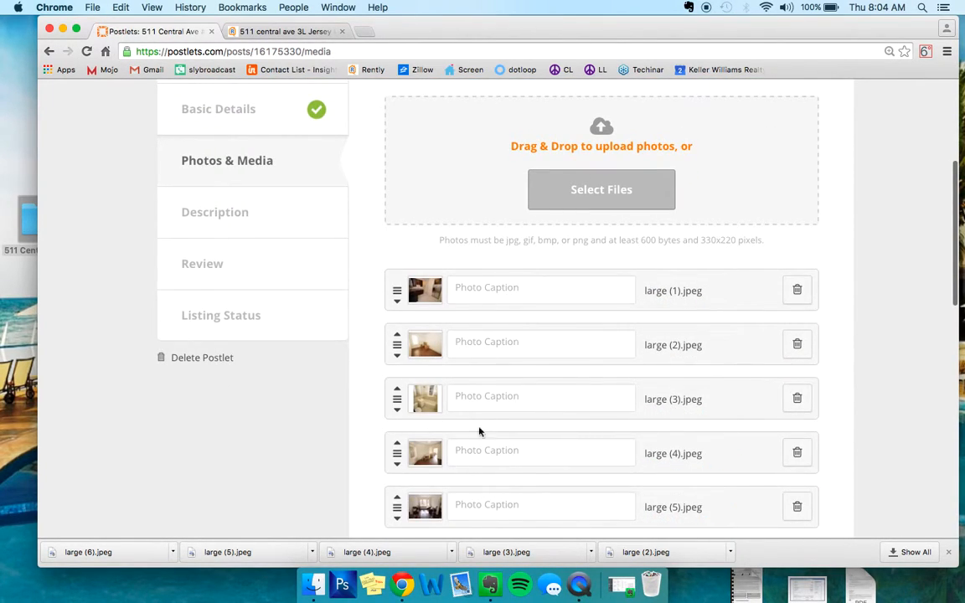
scroll(498, 392, down, 5)
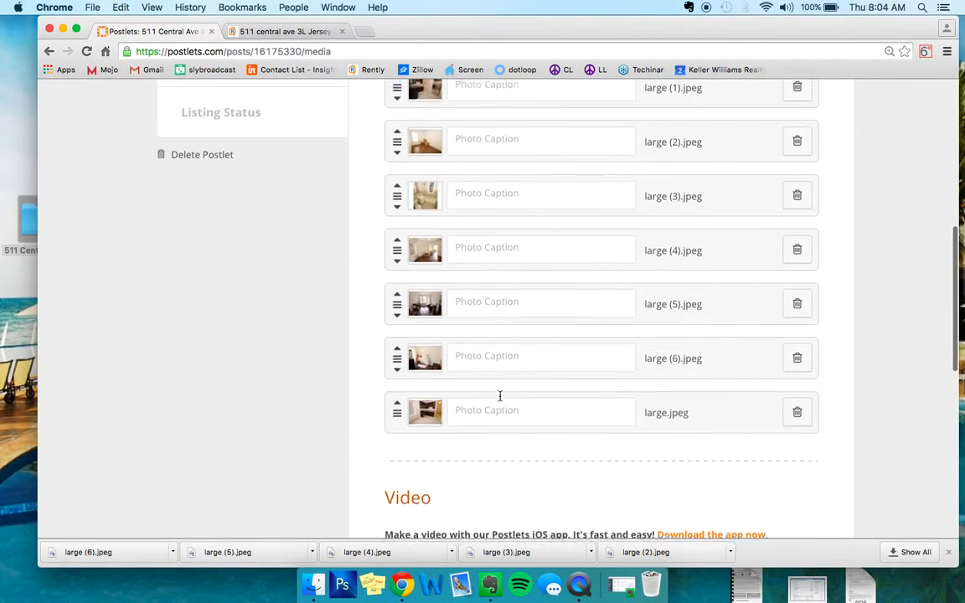
scroll(500, 395, up, 4)
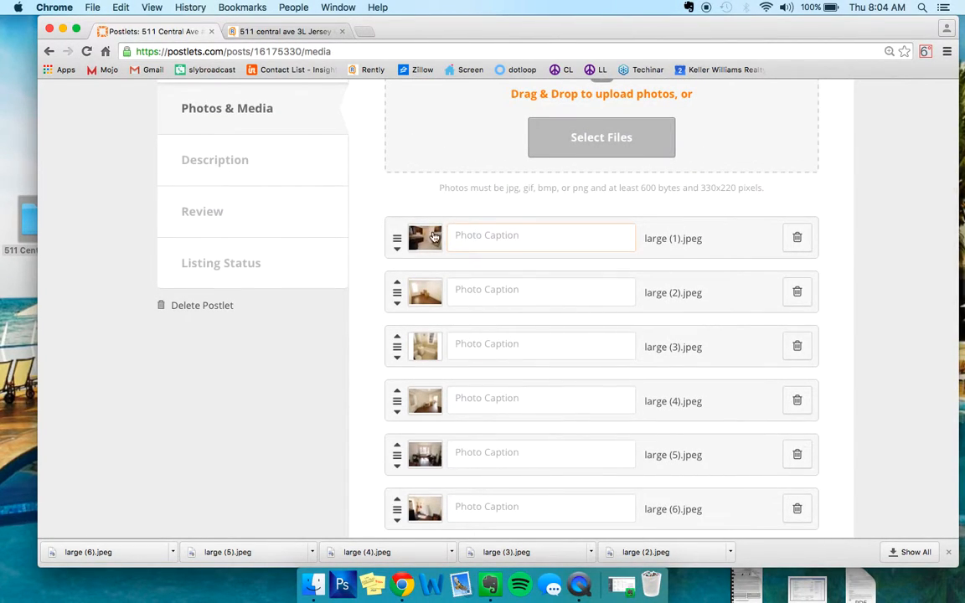
scroll(508, 249, down, 1)
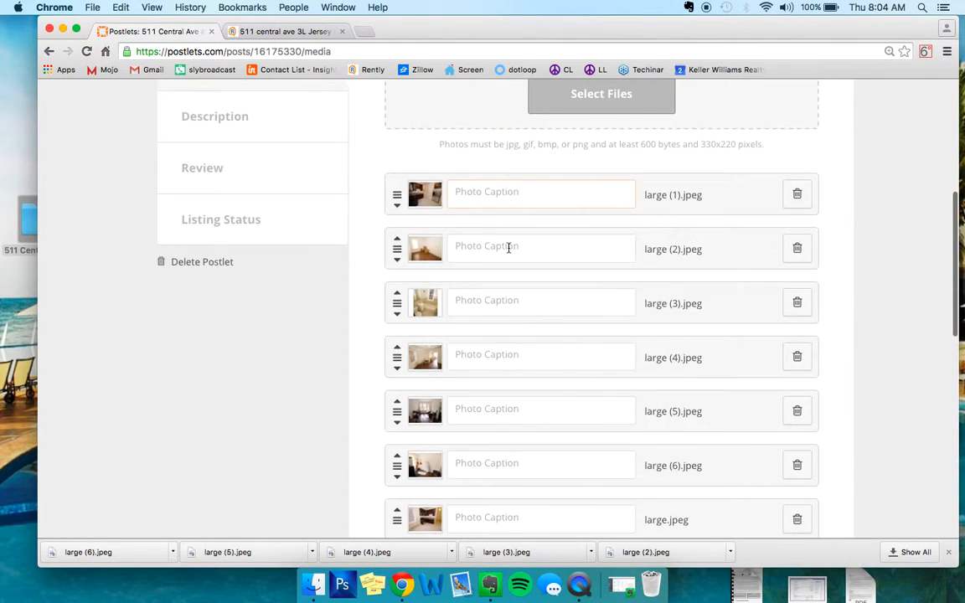
scroll(508, 248, down, 5)
scroll(508, 247, down, 7)
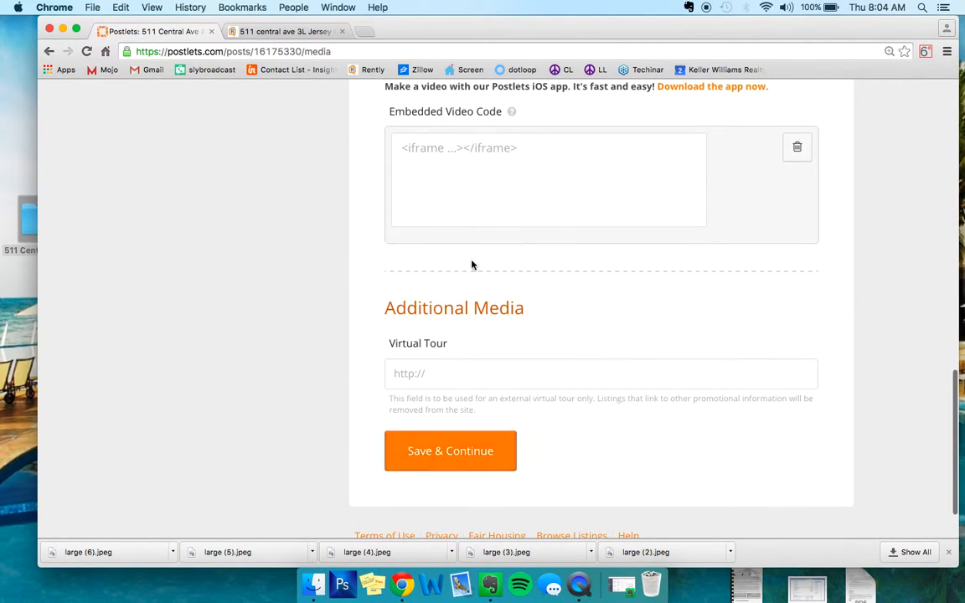
scroll(471, 263, up, 8)
scroll(471, 263, down, 4)
scroll(472, 263, down, 3)
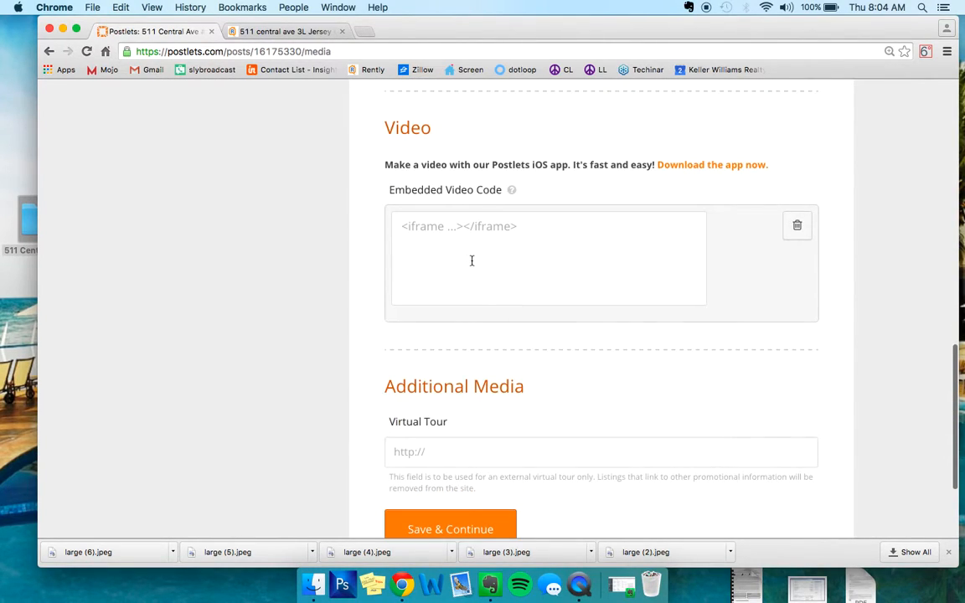
scroll(508, 216, down, 1)
scroll(508, 217, down, 1)
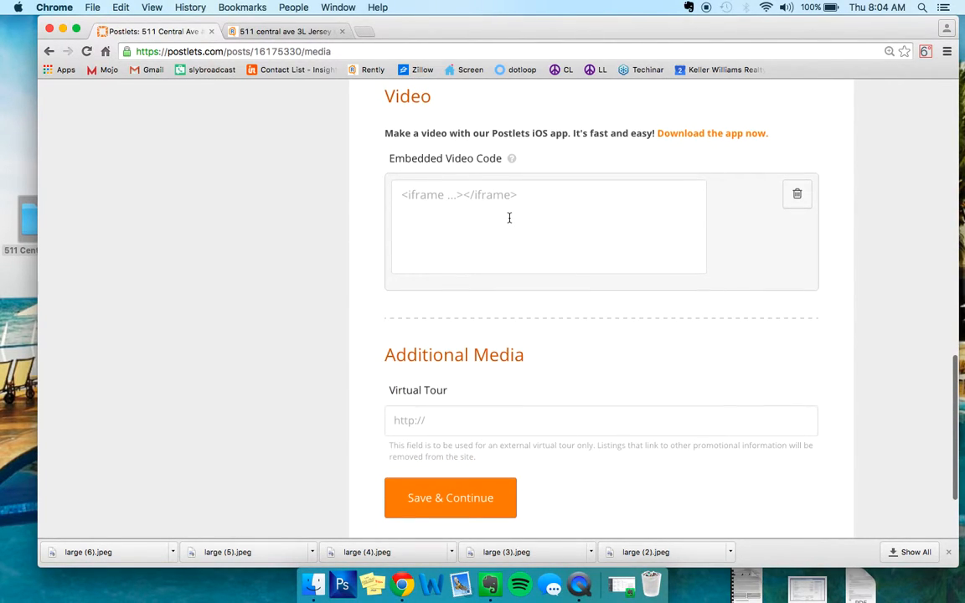
scroll(508, 218, down, 3)
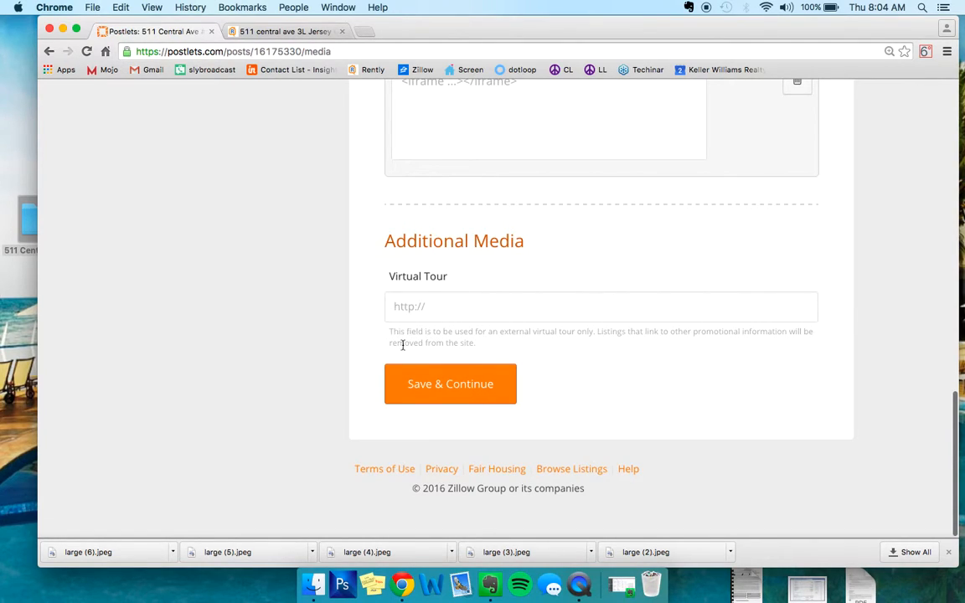
click(477, 386)
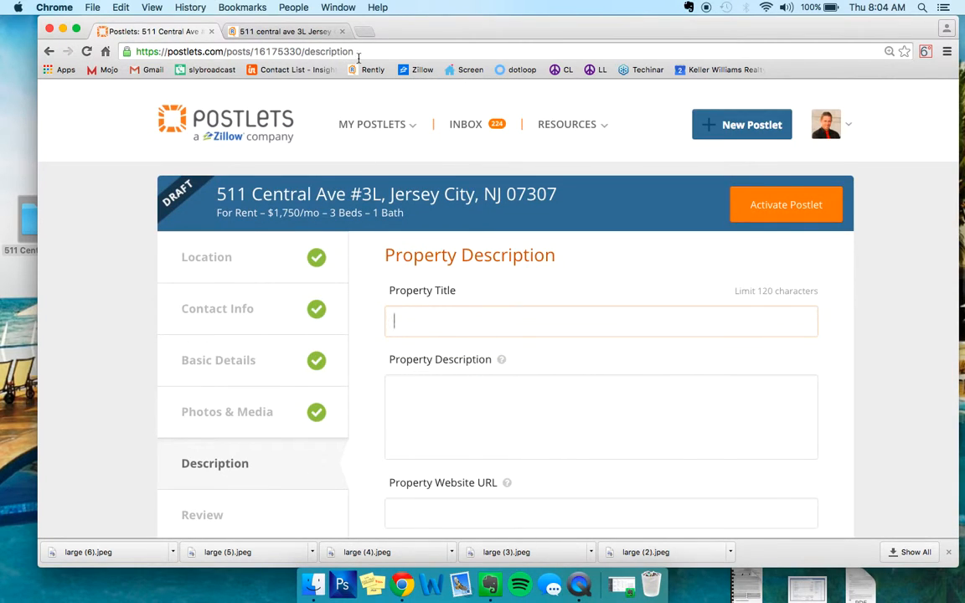
click(276, 32)
scroll(374, 217, down, 5)
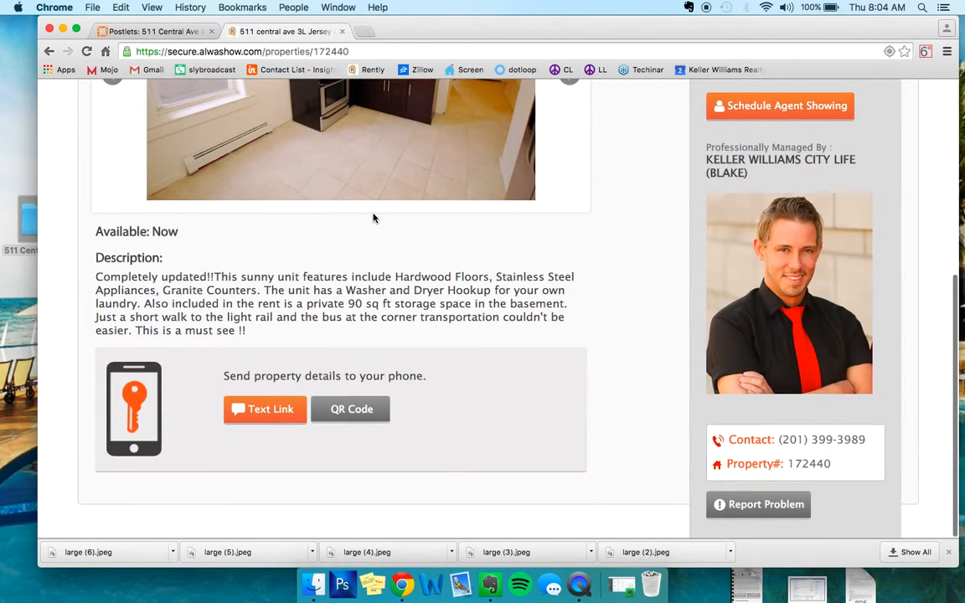
drag(248, 331, 95, 279)
key(super+c)
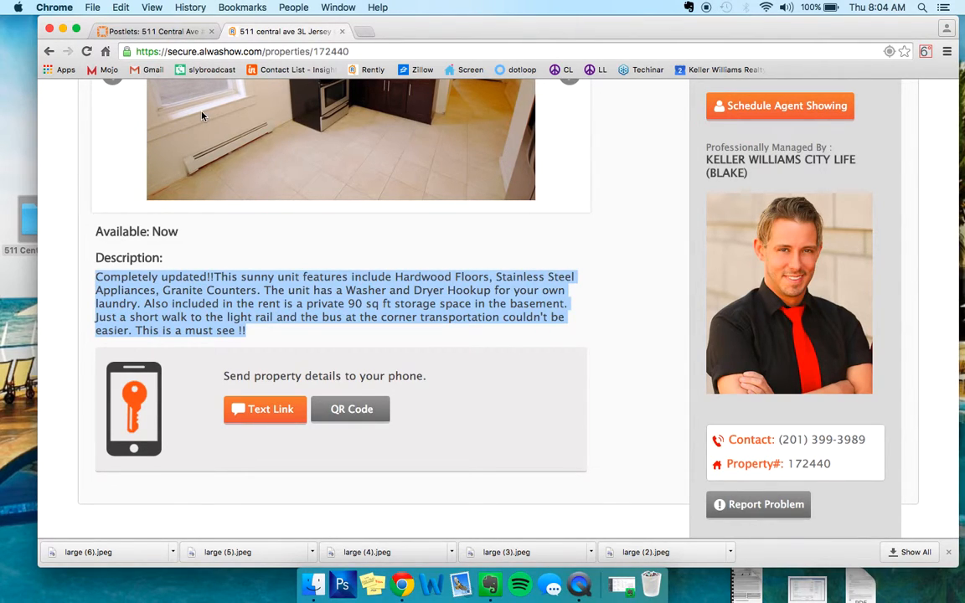
click(157, 31)
click(460, 431)
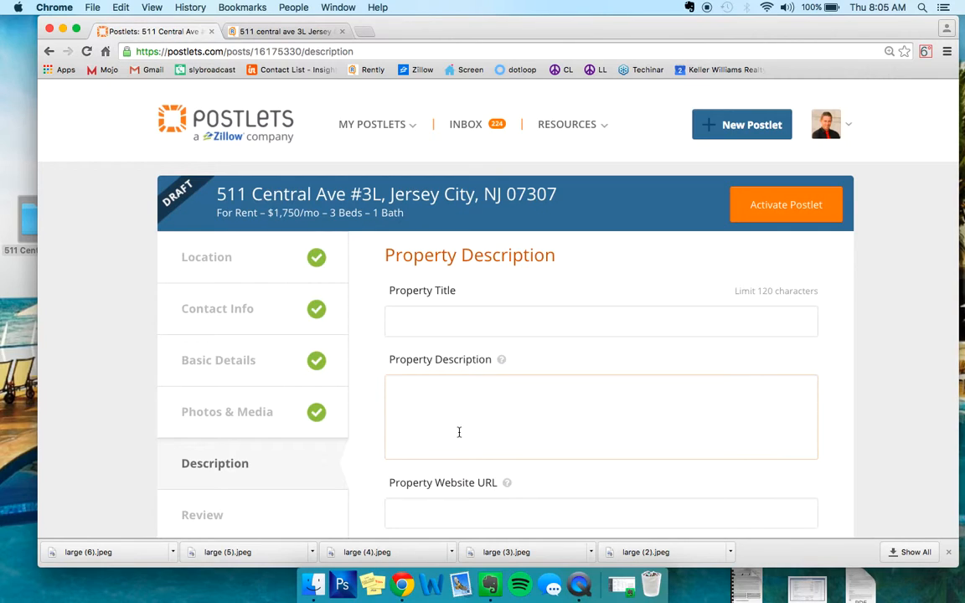
key(super+v)
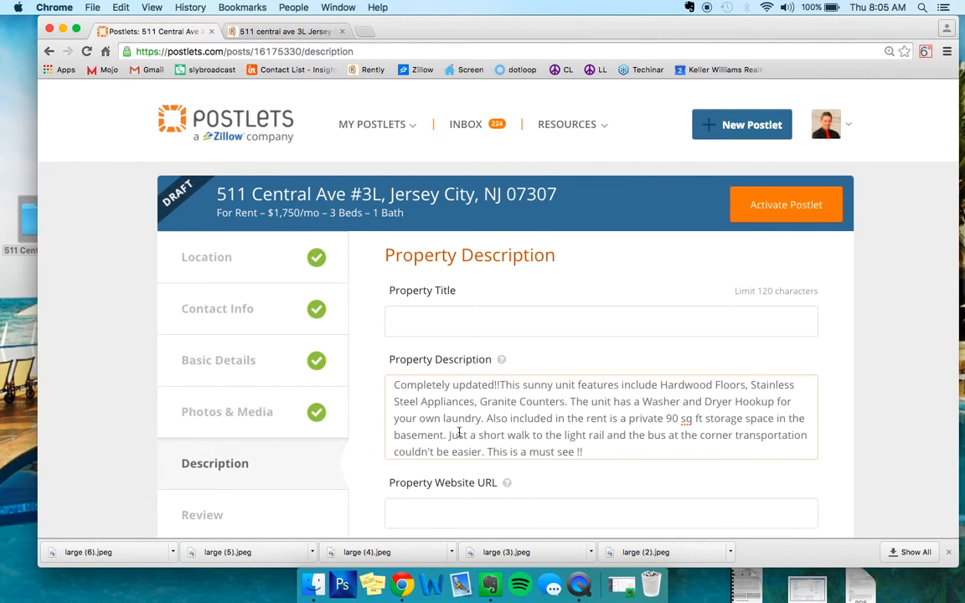
- Reuse the description's opening words in the Property Title so it reads "Completely updated!!This sunny three bedroom."
drag(395, 384, 556, 385)
key(super+c)
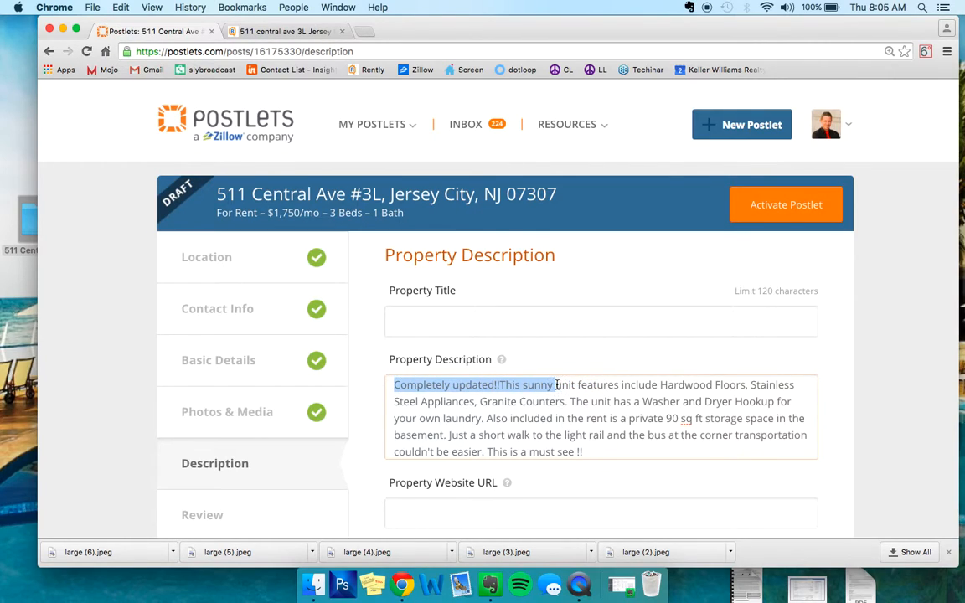
click(519, 328)
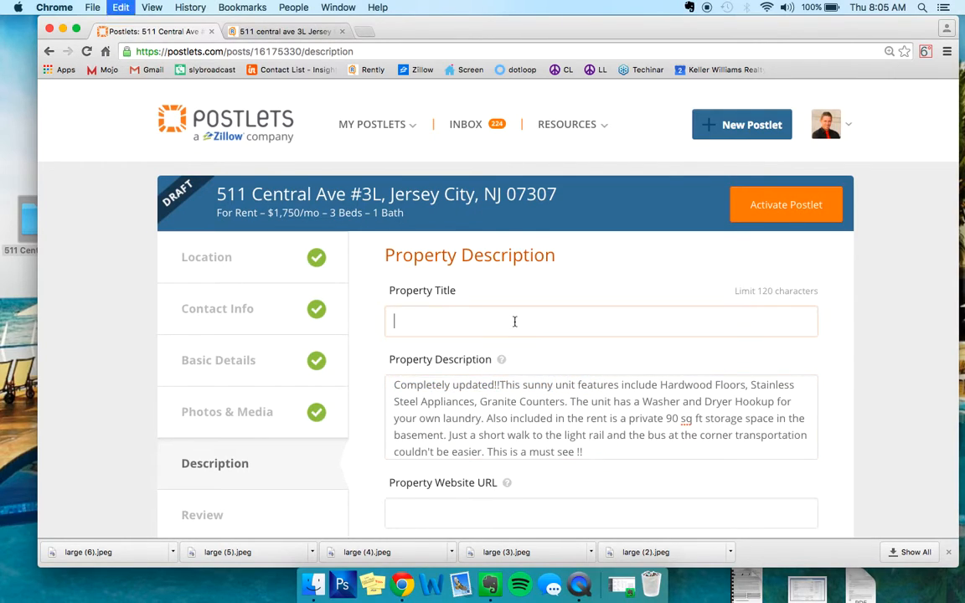
key(super+v)
text(three bedro)
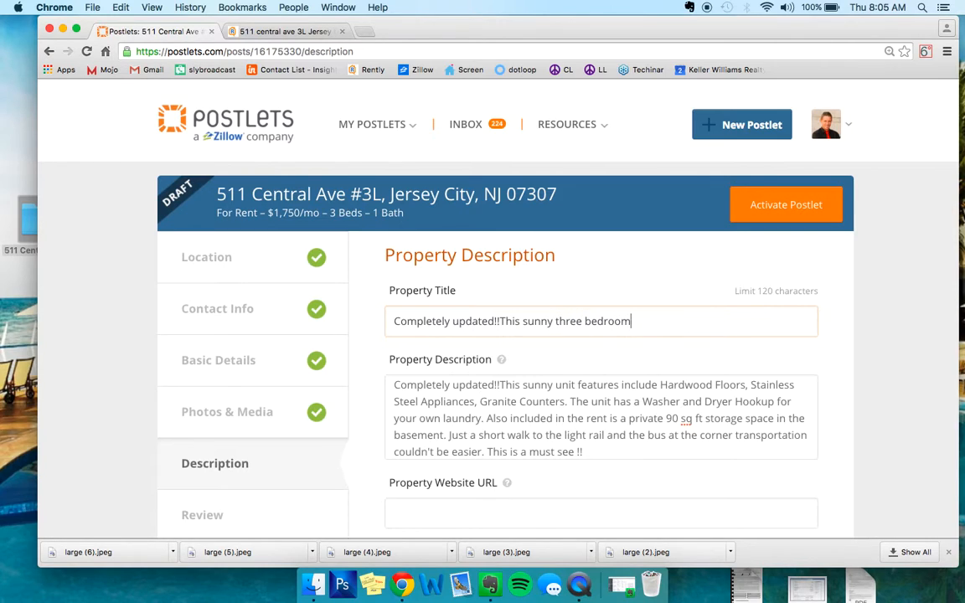
- Remove "This" from the property title and capitalize the next word so it reads "Completely updated!! Sunny three bedroom."
scroll(570, 274, down, 1)
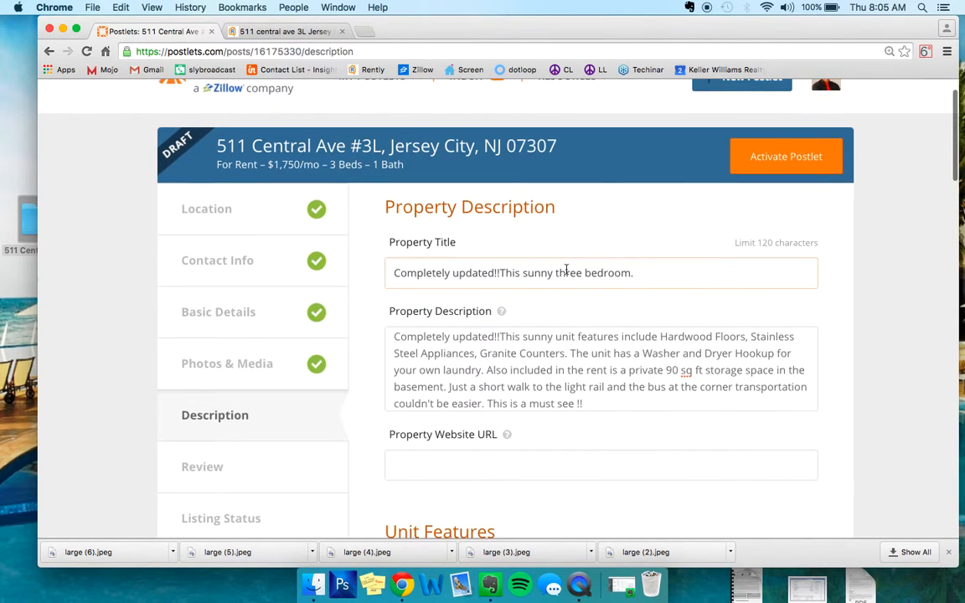
click(524, 273)
key(BackSpace)
key(BackSpace)
key(BackSpace)
key(BackSpace)
key(BackSpace)
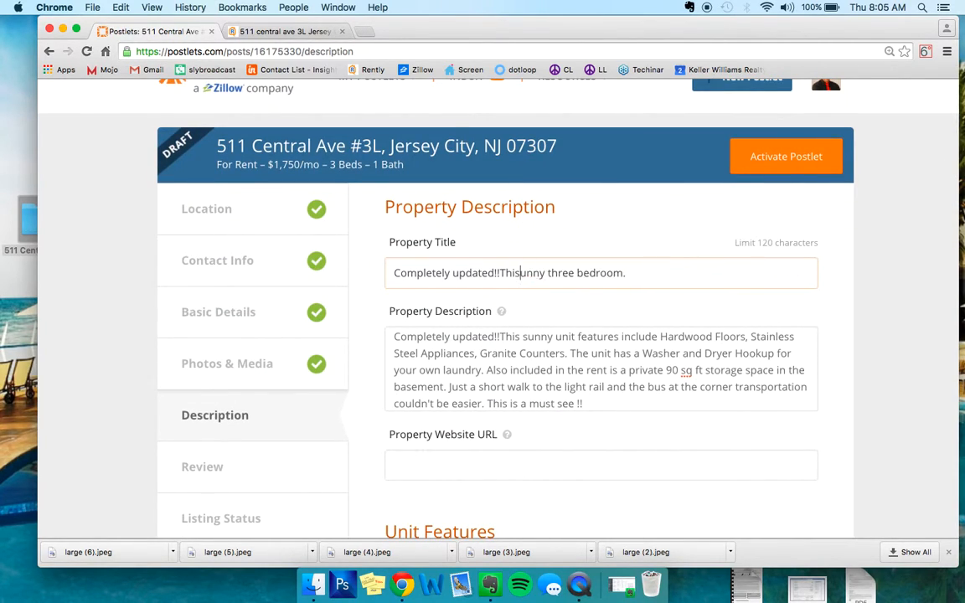
key(BackSpace)
text(S)
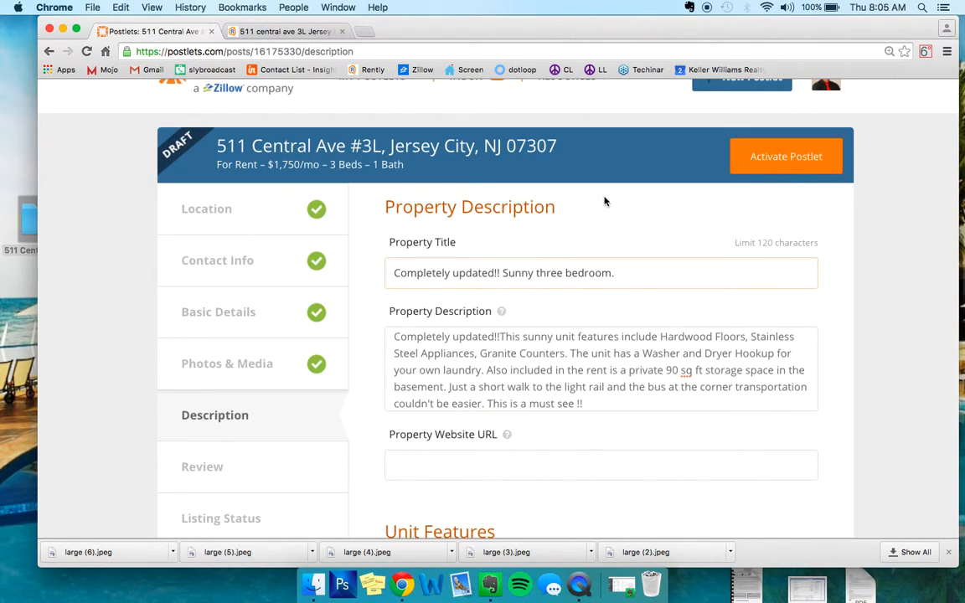
scroll(605, 201, down, 3)
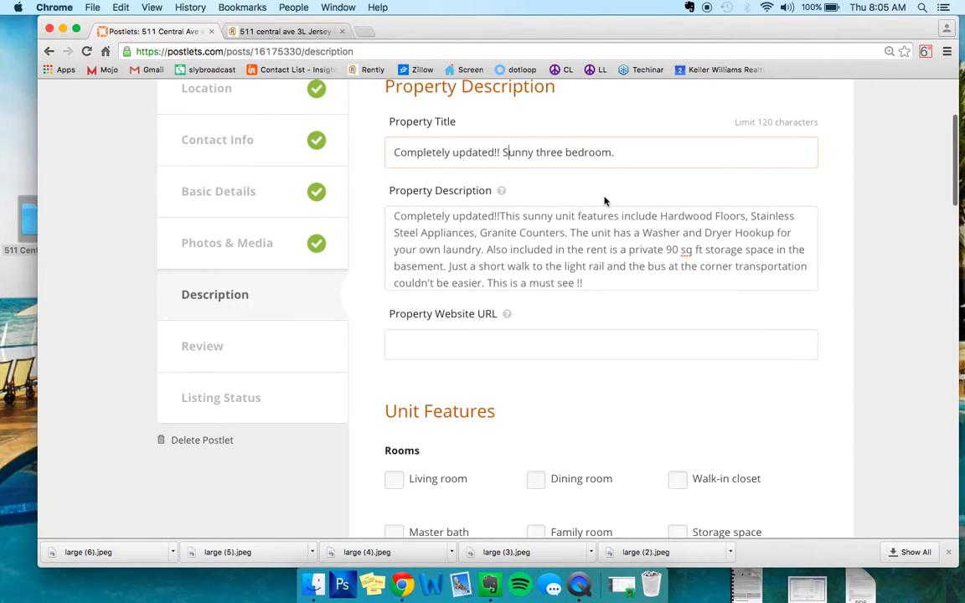
click(285, 32)
click(270, 52)
key(ctrl+c)
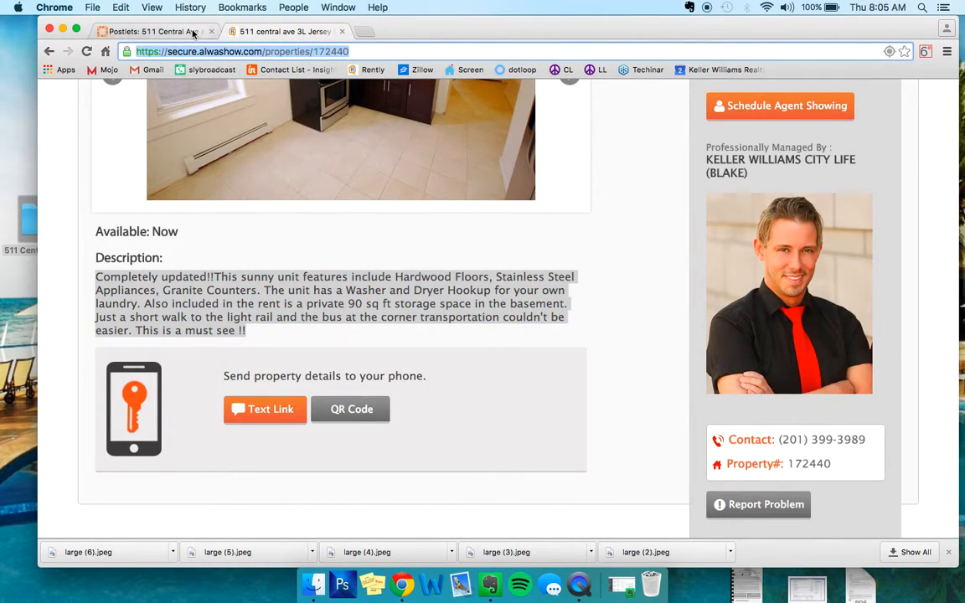
click(181, 31)
click(513, 349)
key(ctrl+v)
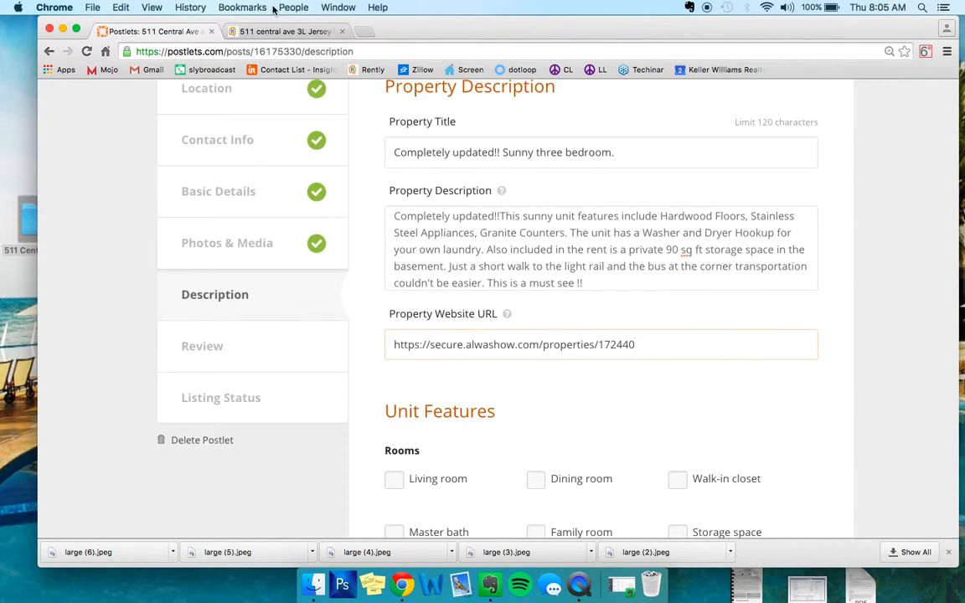
click(241, 31)
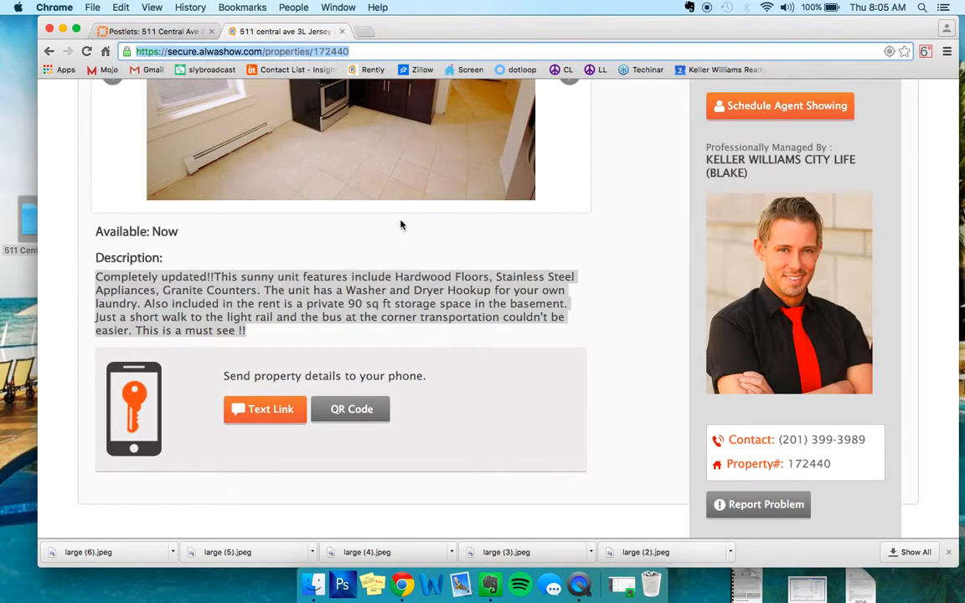
click(182, 31)
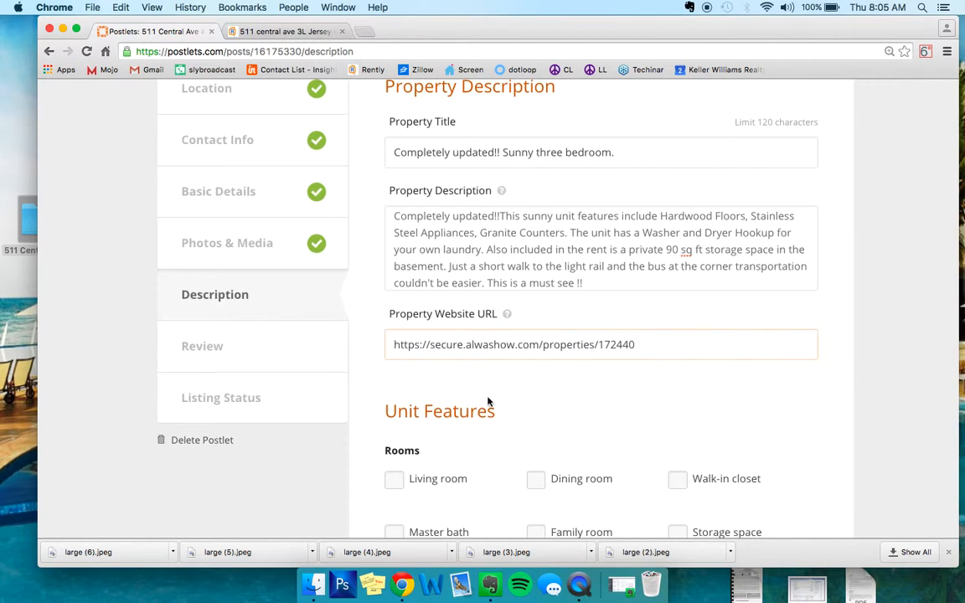
- Mark Living room and Storage space as the unit's rooms
scroll(505, 352, down, 5)
click(414, 223)
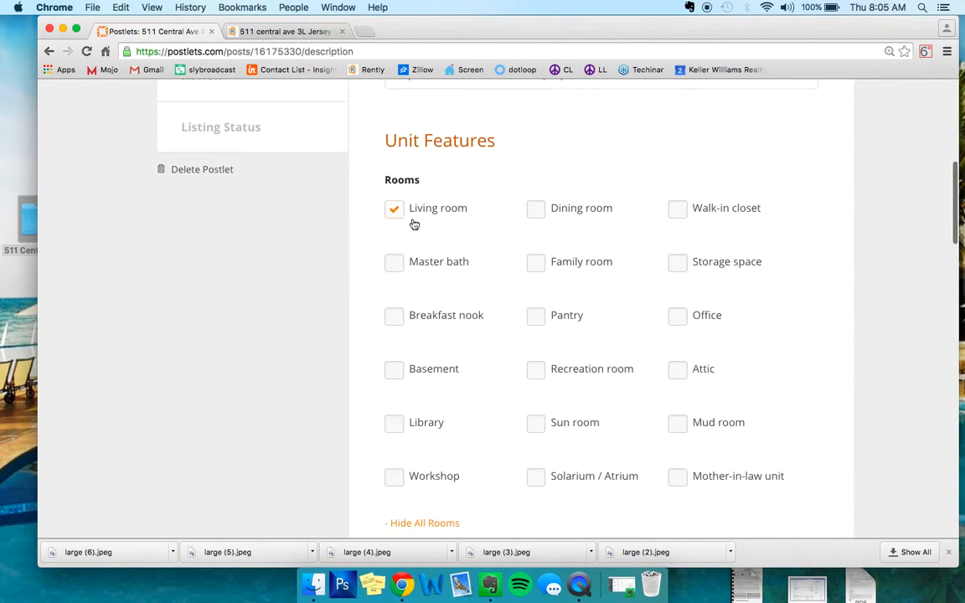
scroll(674, 198, down, 1)
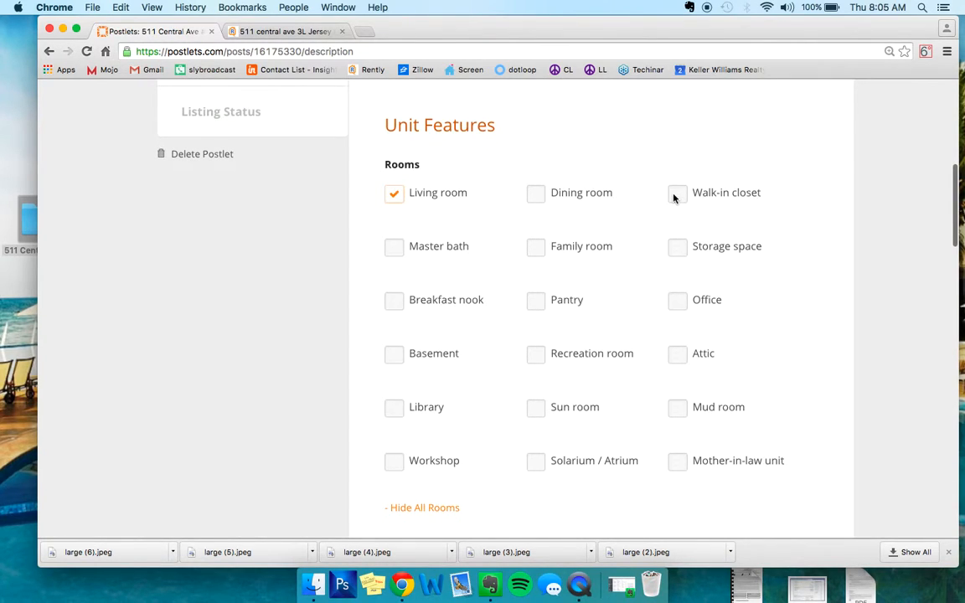
scroll(673, 228, down, 3)
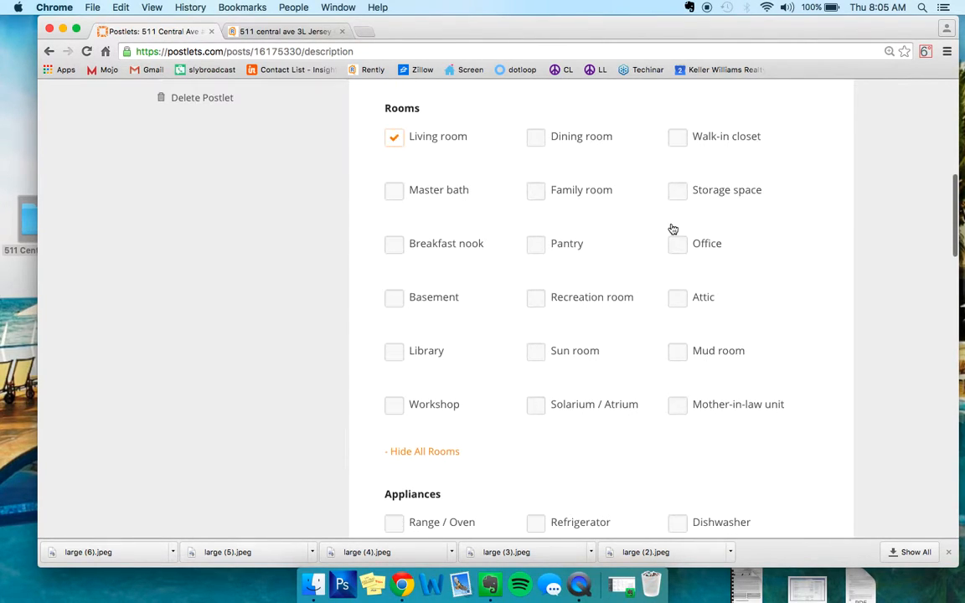
click(701, 191)
scroll(569, 168, down, 2)
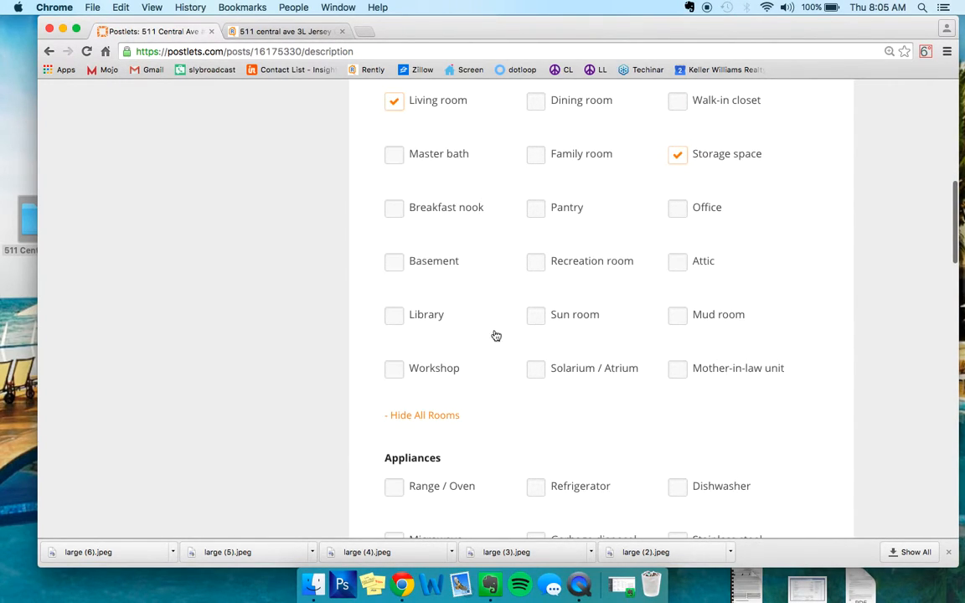
scroll(626, 255, down, 5)
click(434, 255)
click(431, 173)
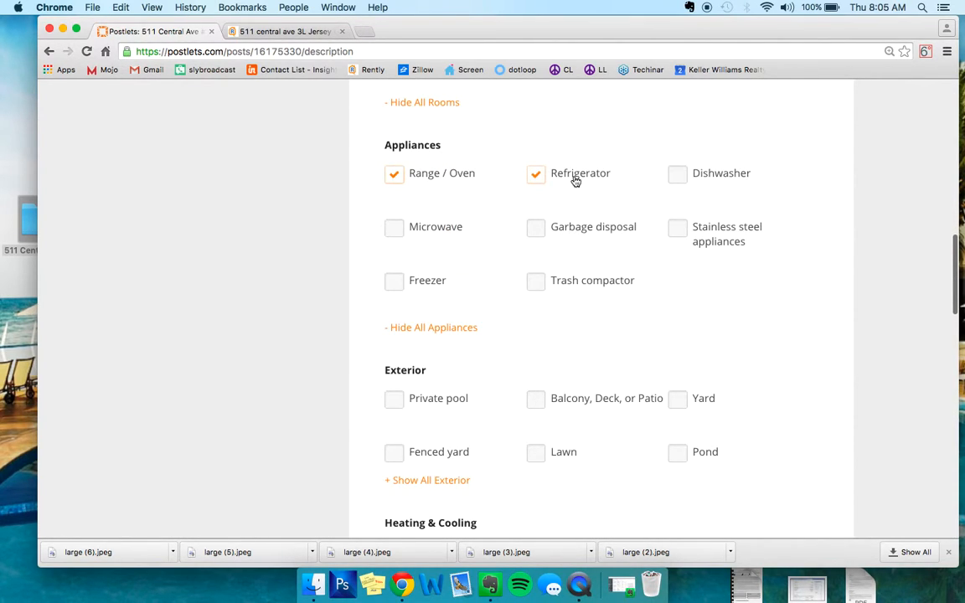
click(273, 31)
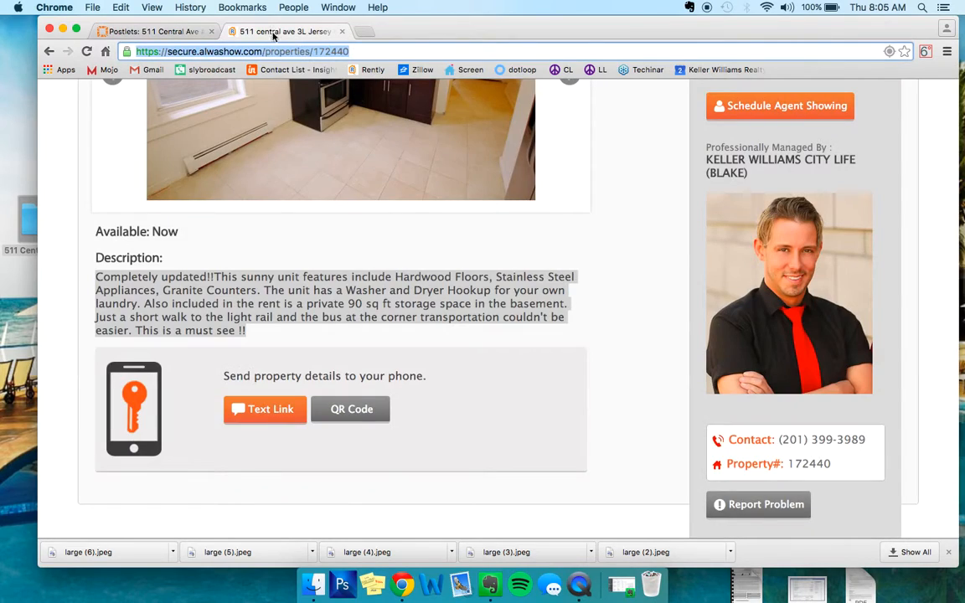
click(160, 33)
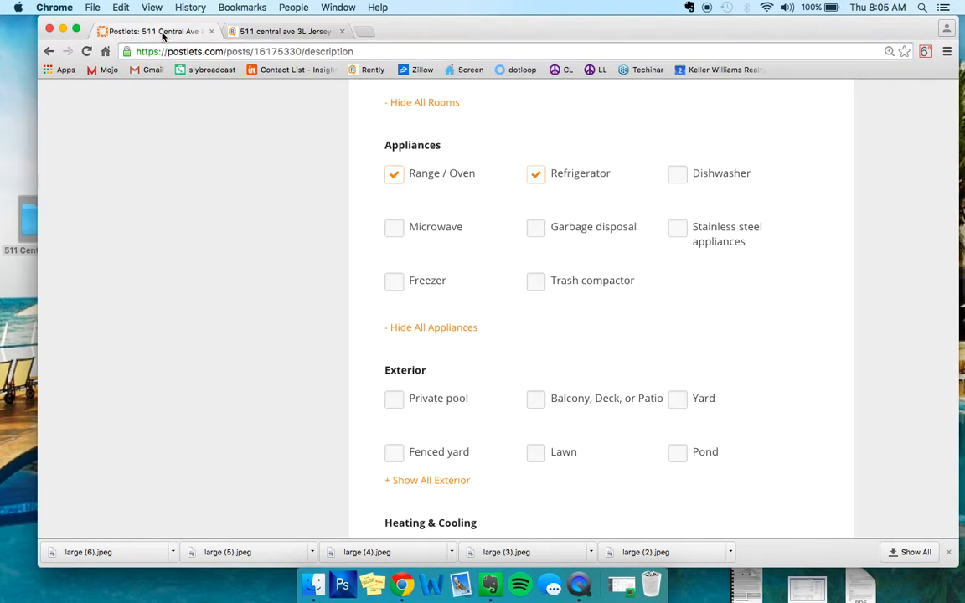
click(434, 231)
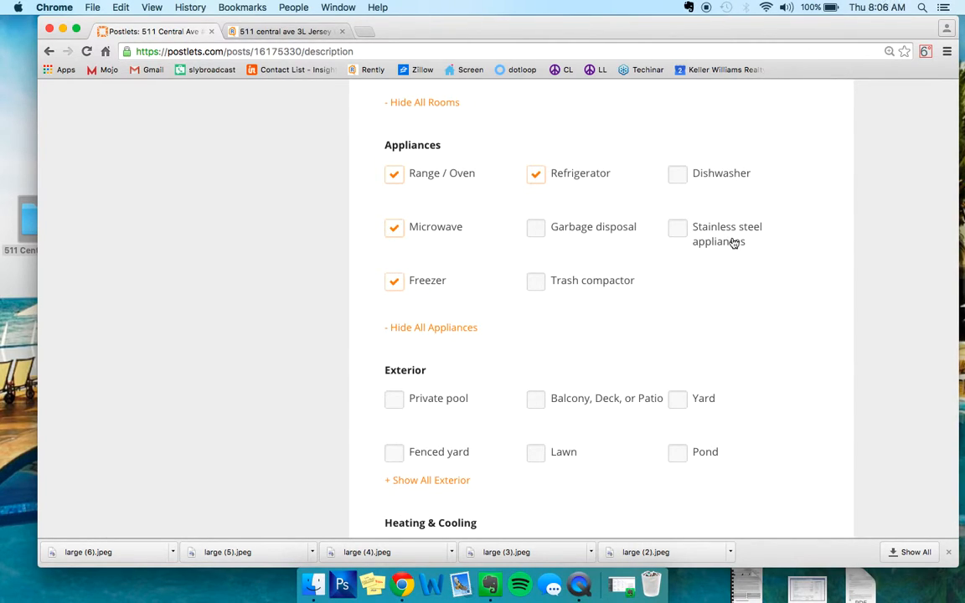
- Expand the exterior options, and mark Central A/C under Heating & Cooling and Cable-ready under Wiring
scroll(734, 243, down, 5)
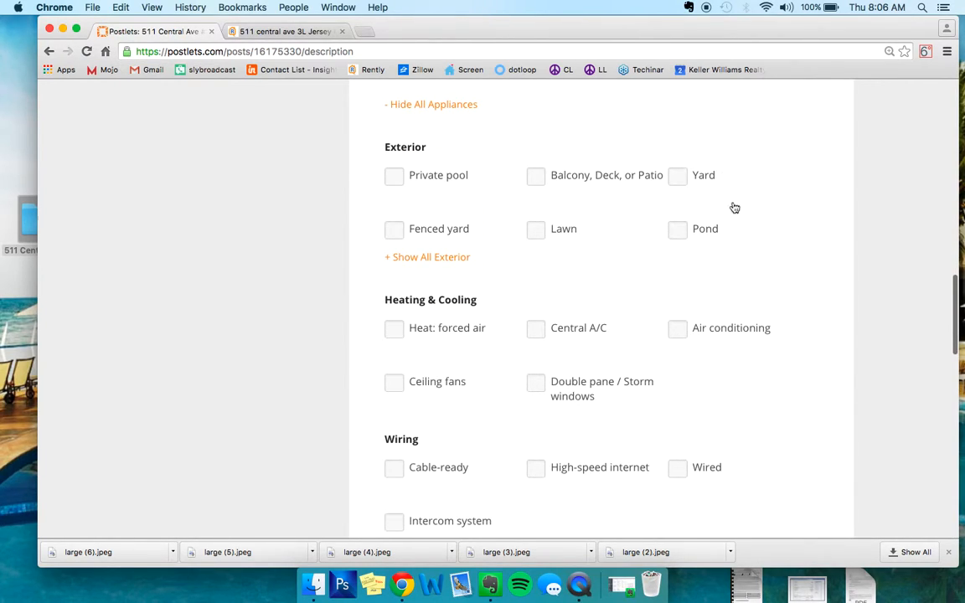
click(450, 257)
scroll(452, 257, down, 5)
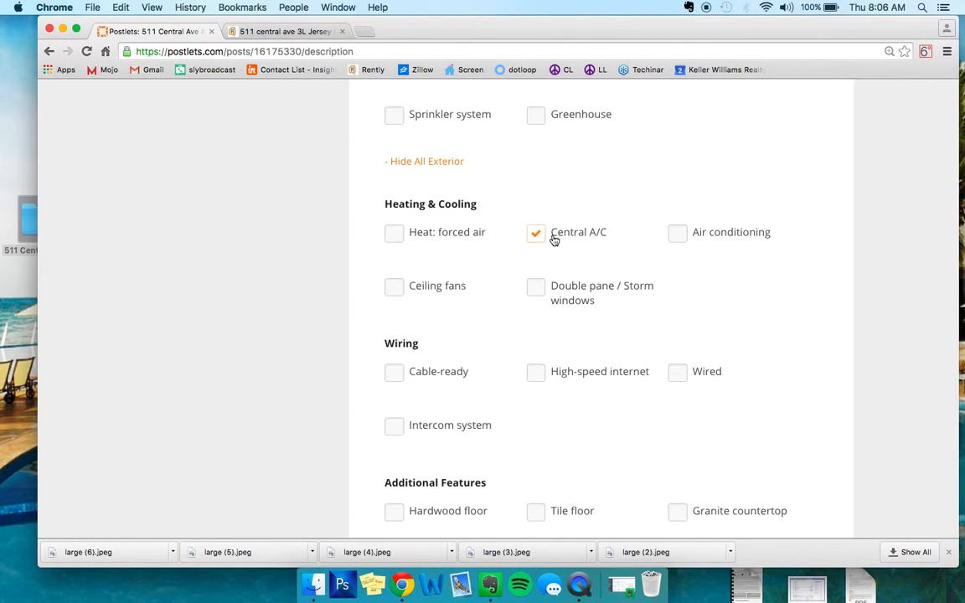
scroll(655, 182, down, 1)
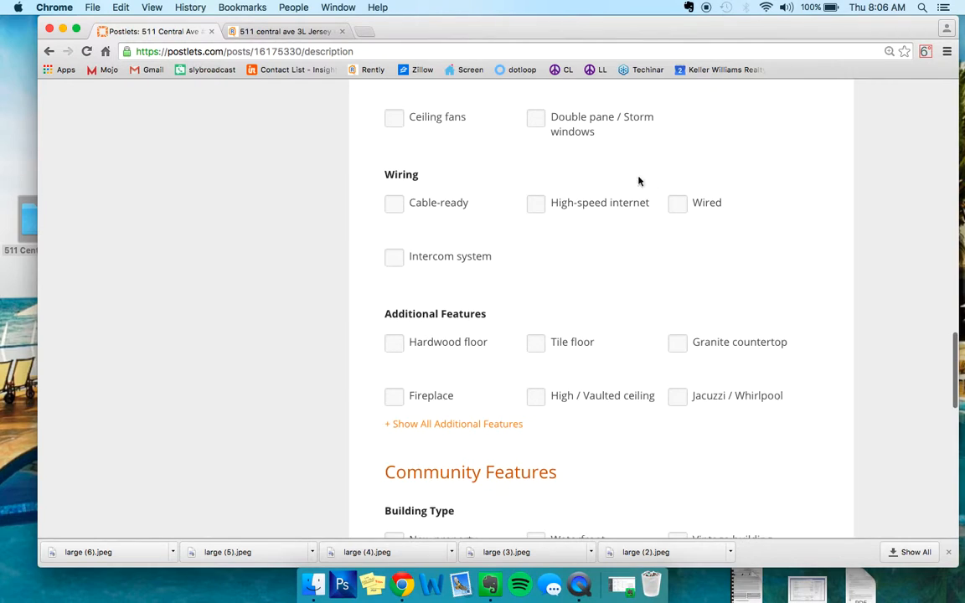
click(449, 210)
- Mark Hardwood floor and Granite countertop as the unit's additional features
scroll(451, 212, down, 3)
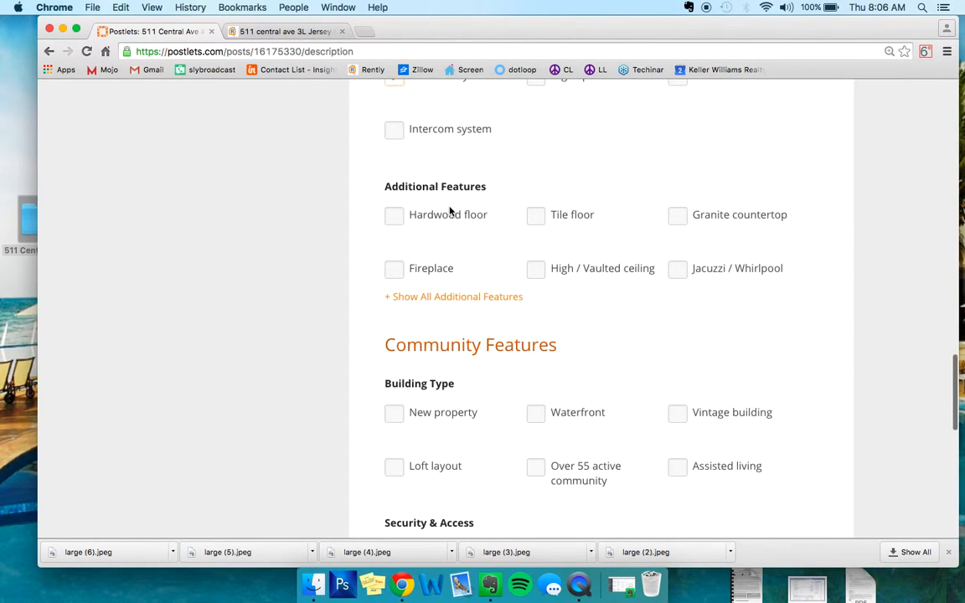
click(448, 217)
click(680, 220)
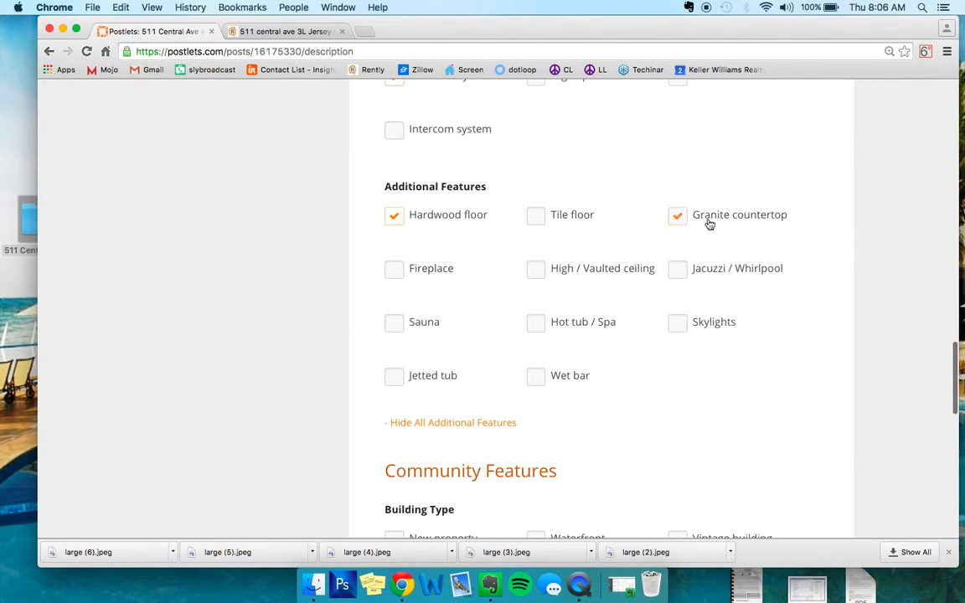
- Mark Secured entry under Security & Access and Near transportation under Facilities & Recreation in the community features
scroll(596, 198, down, 3)
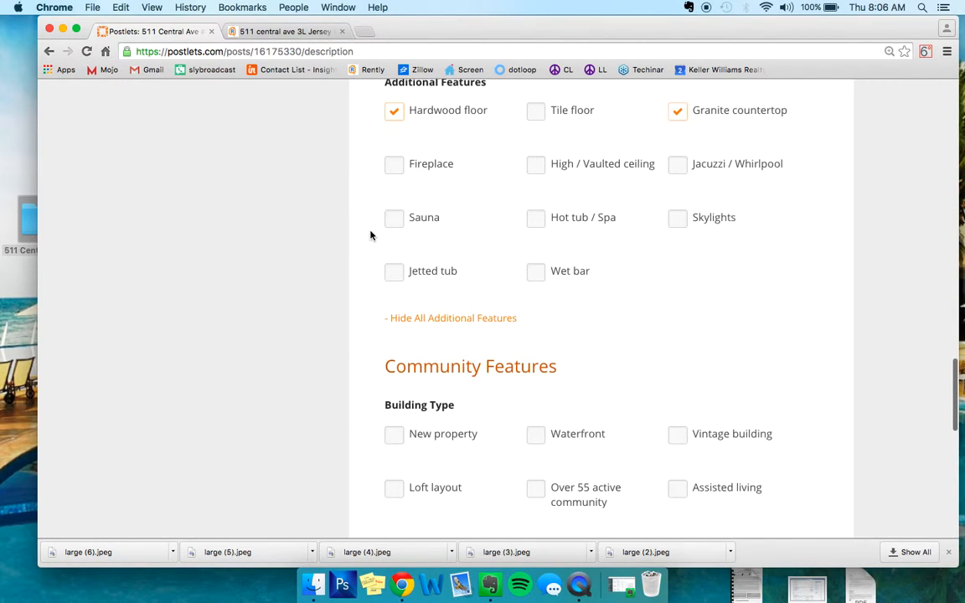
scroll(469, 235, down, 6)
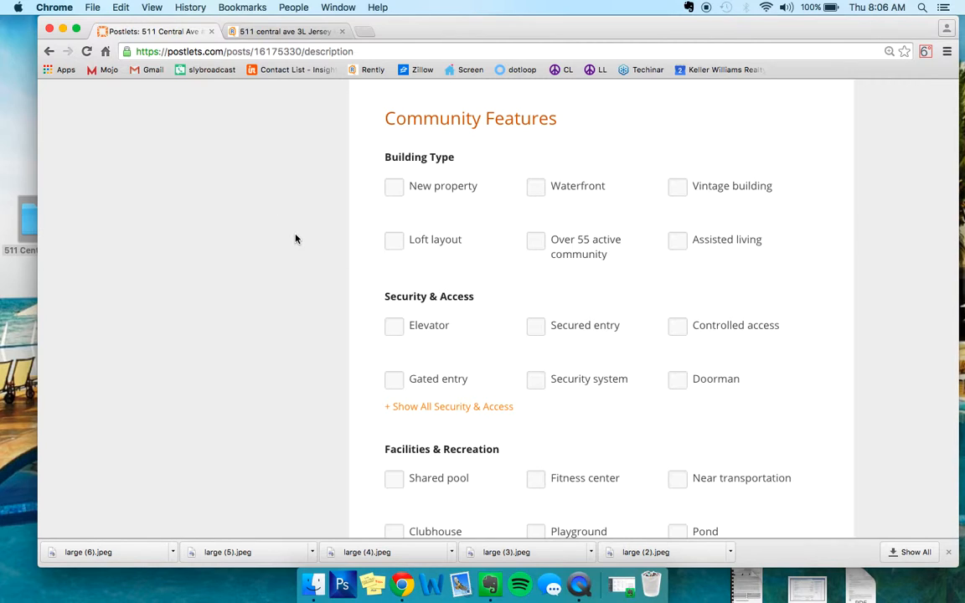
scroll(295, 239, down, 1)
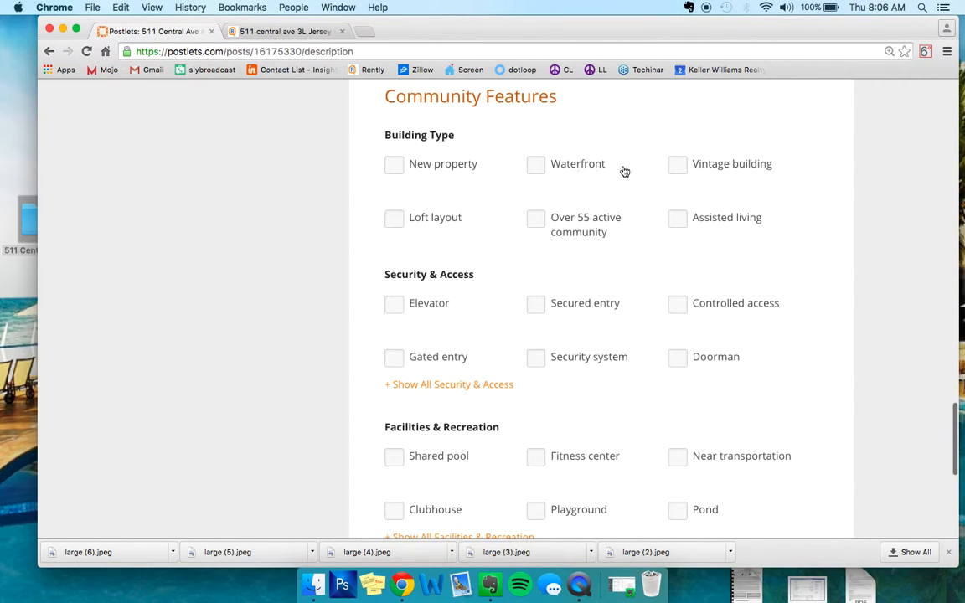
scroll(486, 185, down, 2)
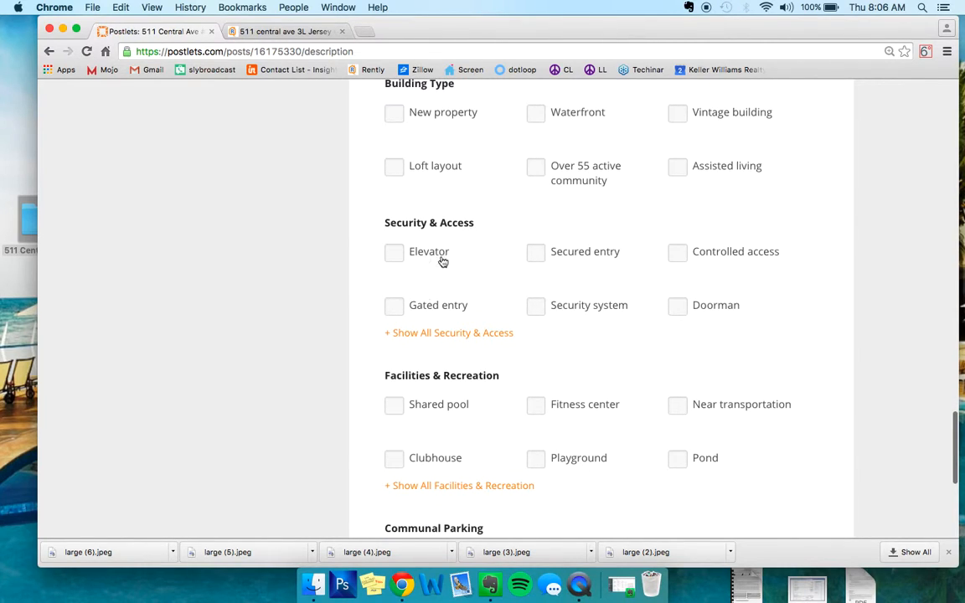
click(598, 263)
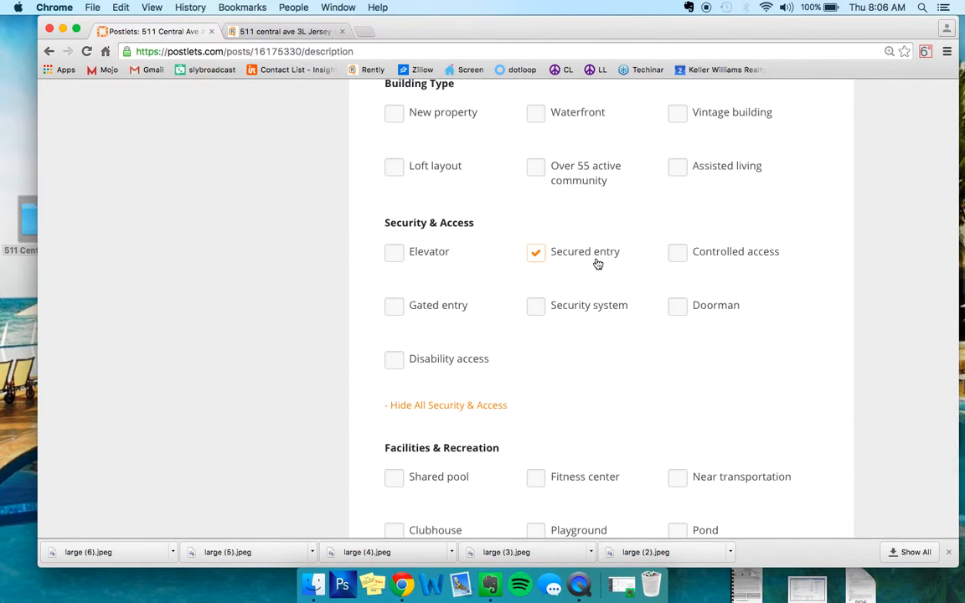
scroll(598, 264, down, 2)
scroll(598, 263, down, 5)
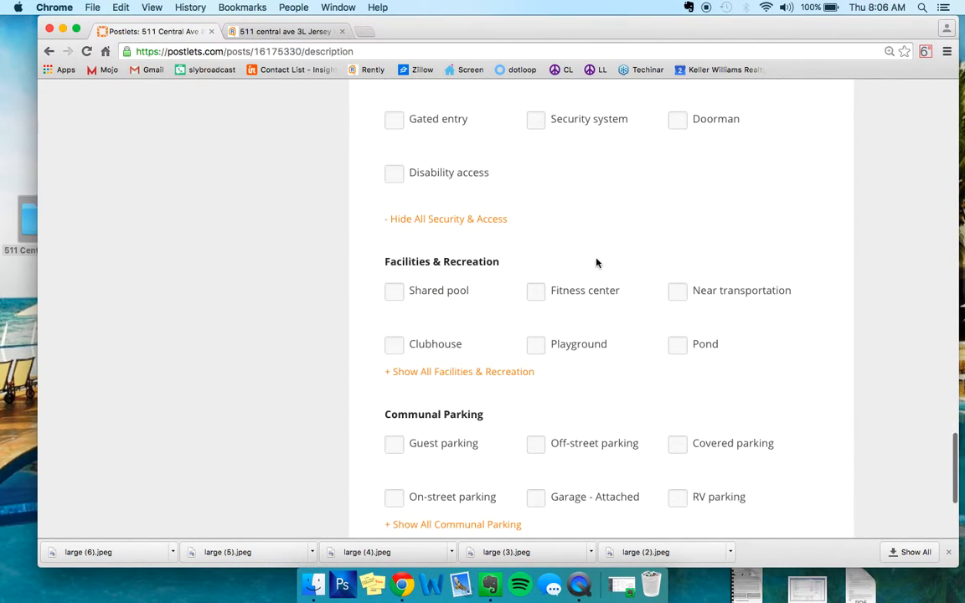
click(718, 213)
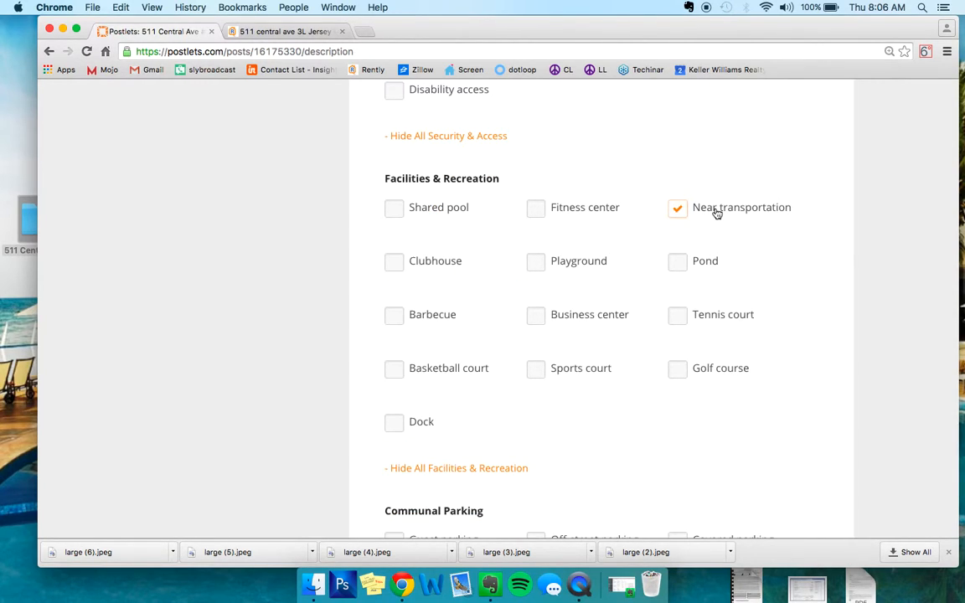
- Save the description and features, and look over the draft postlet's review page from the photos to the contact information
scroll(632, 163, down, 4)
scroll(633, 162, down, 4)
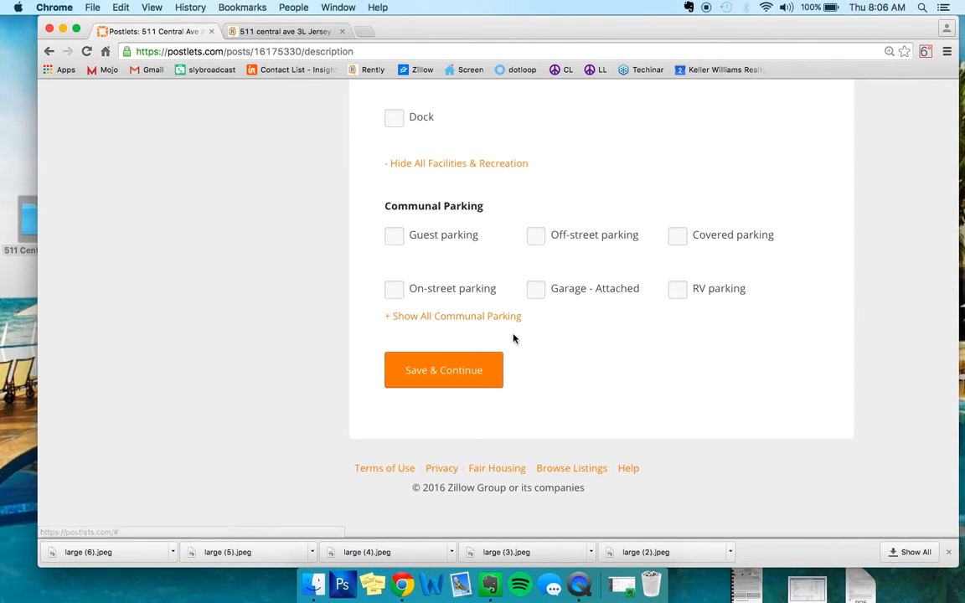
click(438, 379)
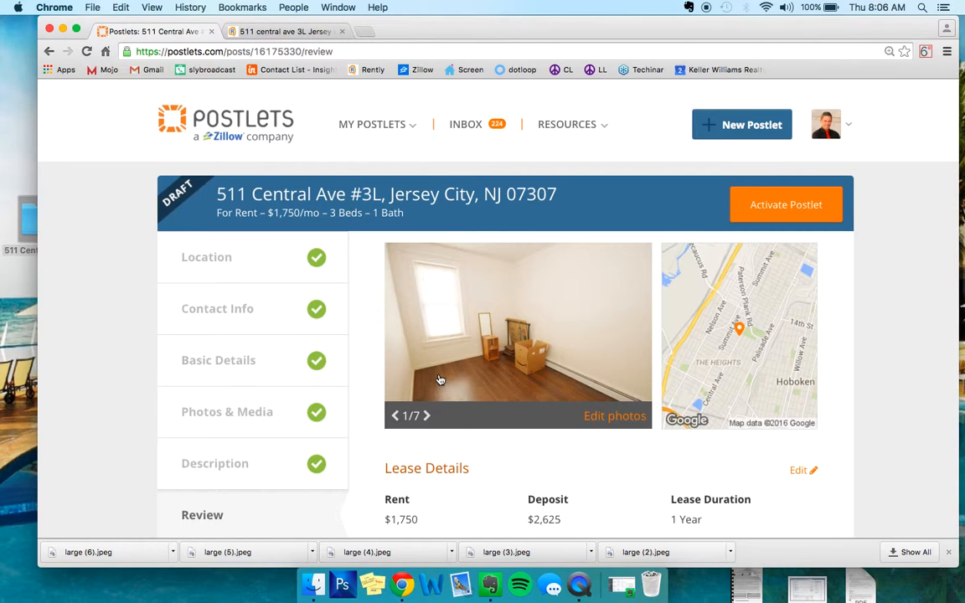
scroll(577, 251, down, 3)
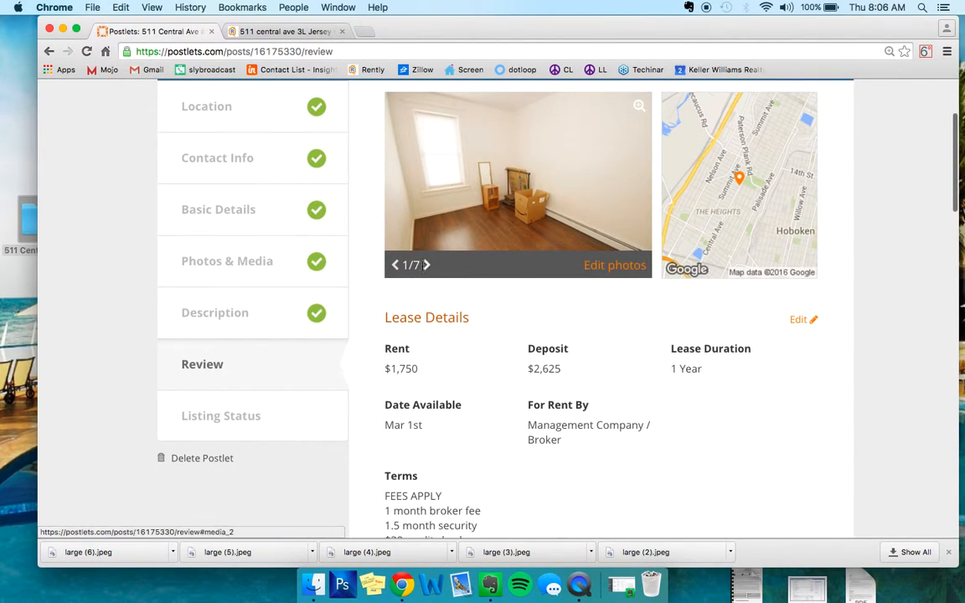
scroll(426, 267, down, 10)
scroll(426, 268, down, 15)
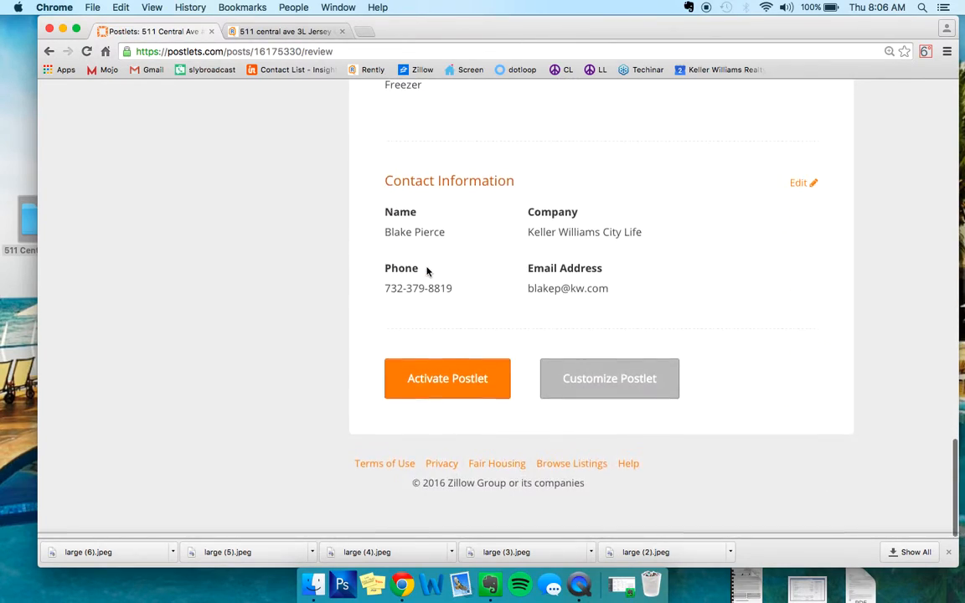
scroll(427, 269, up, 20)
scroll(427, 271, up, 2)
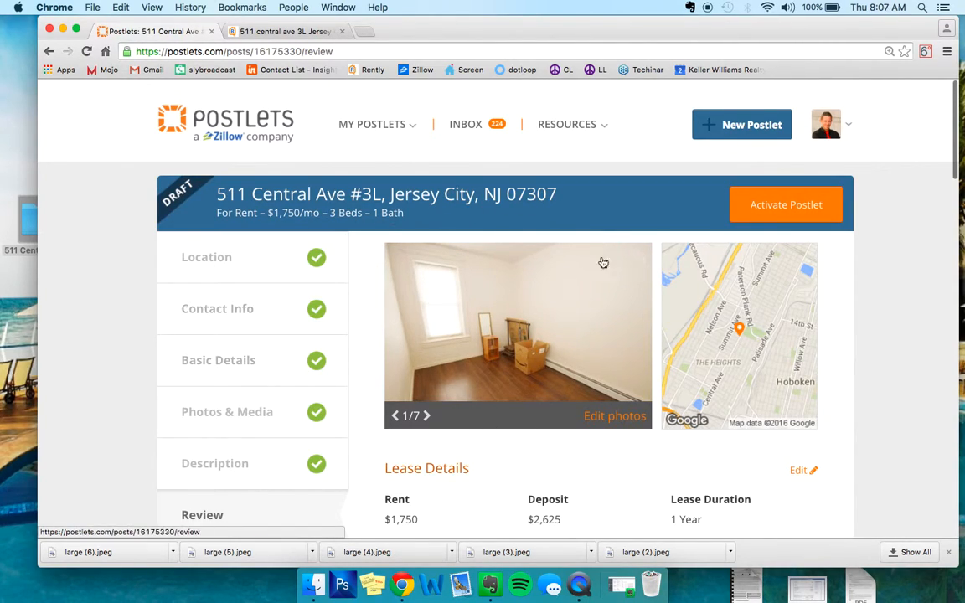
- Reorder the postlet's photos so the dark furnished living room comes first, followed by the two kitchen photos
click(227, 412)
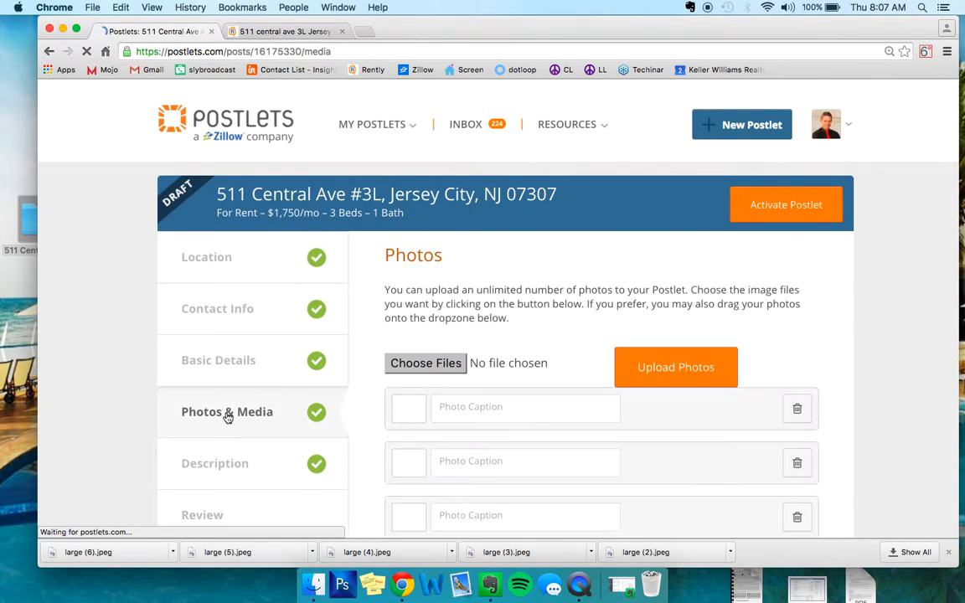
scroll(419, 252, down, 5)
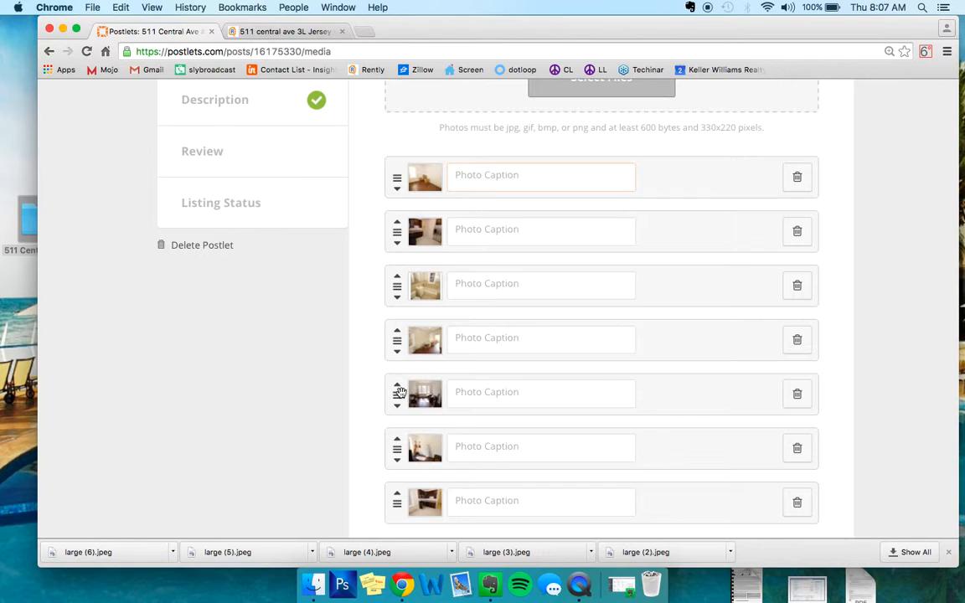
drag(401, 393, 398, 127)
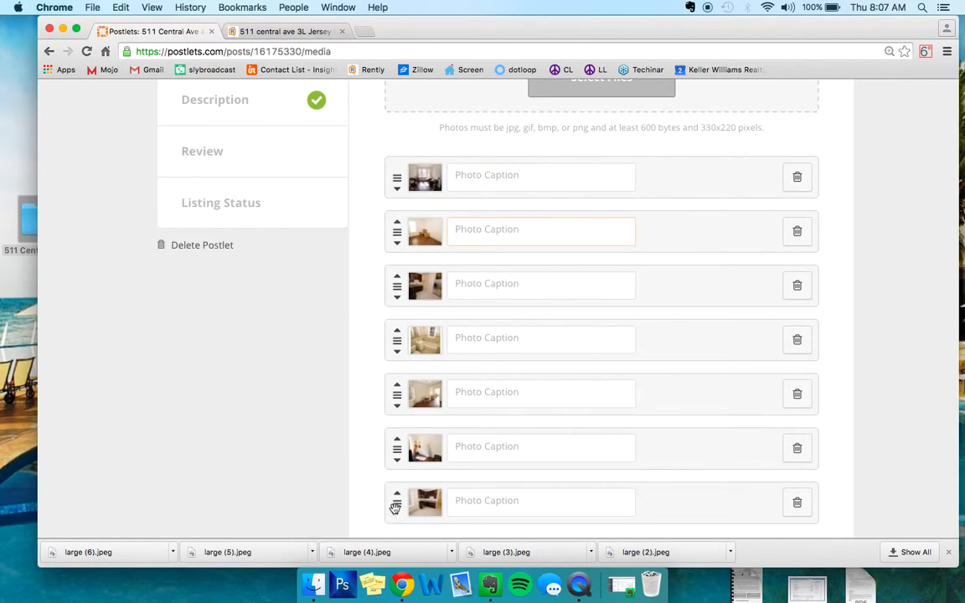
drag(395, 507, 396, 228)
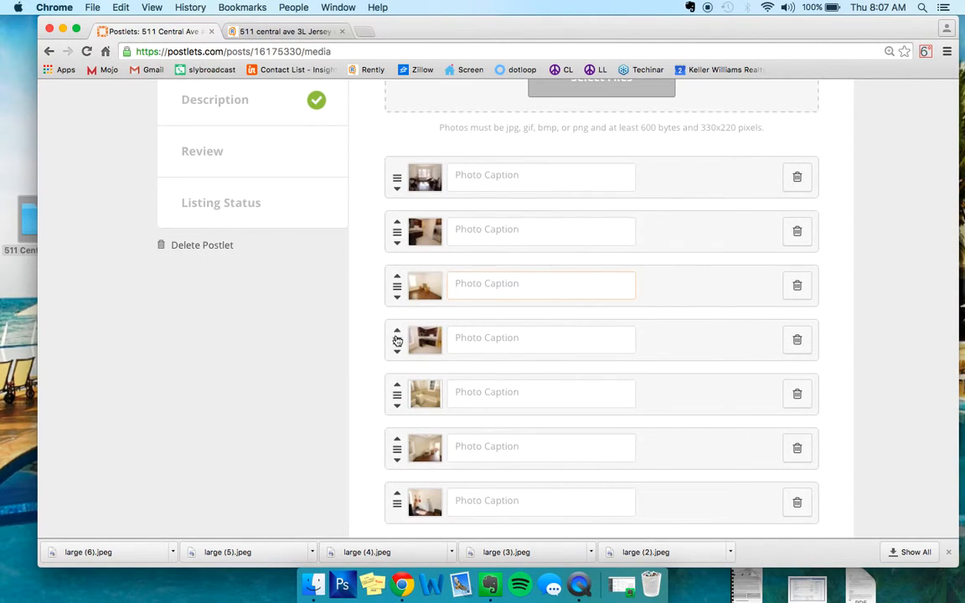
drag(397, 340, 403, 277)
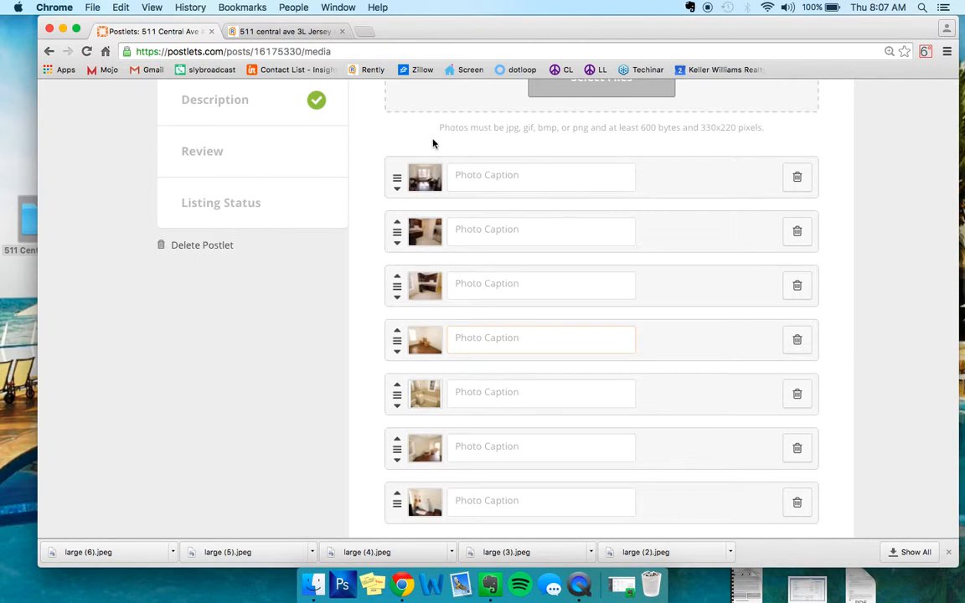
- Move the empty bright room's photo up to fourth place, directly after the kitchen photos, and save the photo order
scroll(352, 380, down, 5)
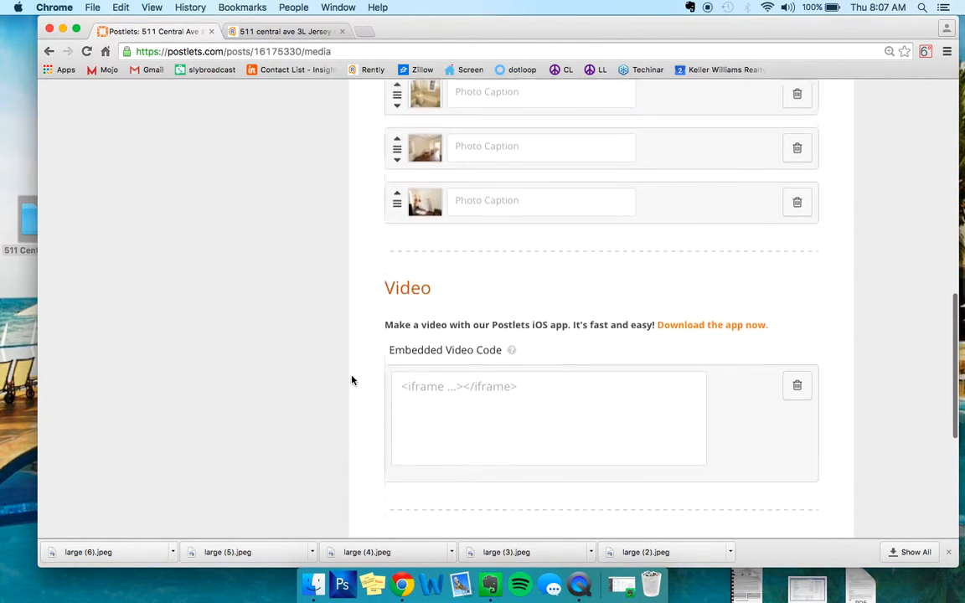
scroll(351, 380, up, 6)
drag(397, 512, 395, 399)
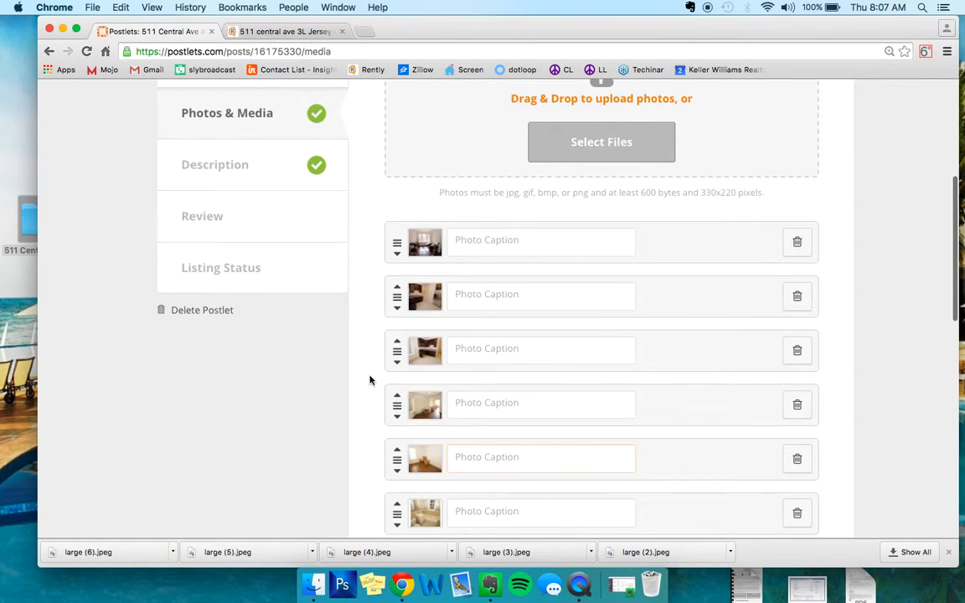
scroll(378, 378, down, 10)
click(481, 374)
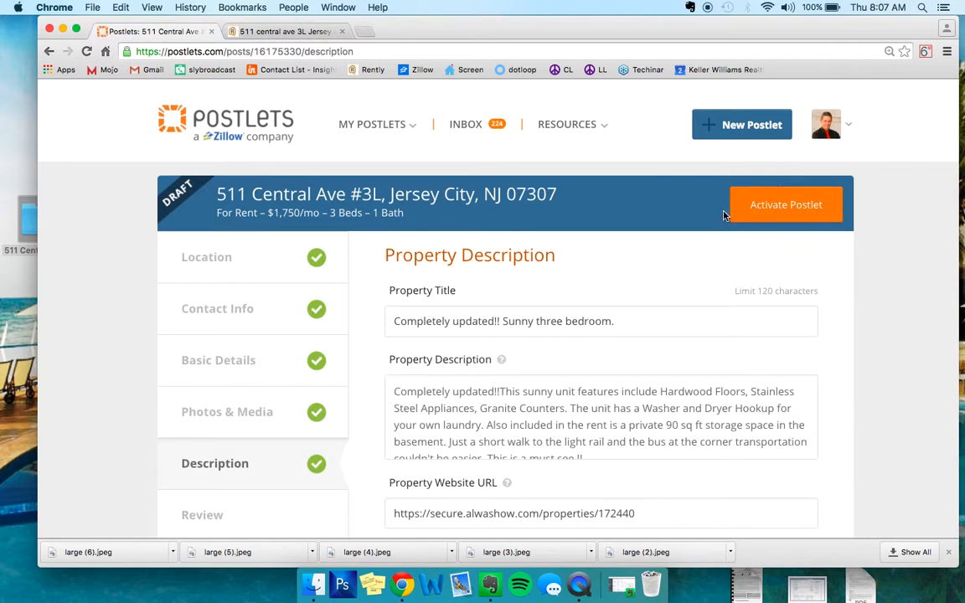
- Check the draft's details on the review page and activate the postlet, dismissing the activation notice
scroll(259, 355, down, 4)
click(256, 355)
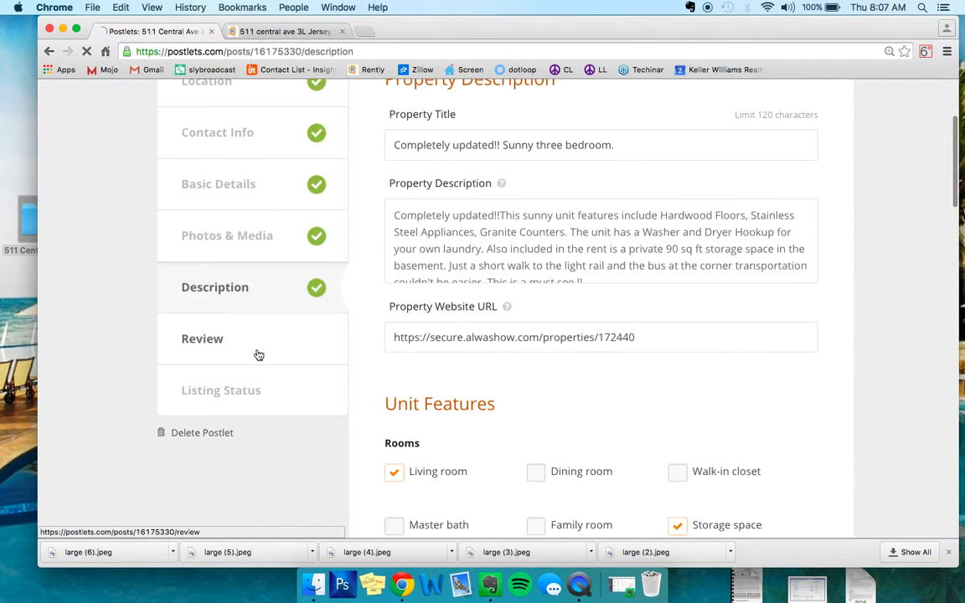
scroll(551, 237, down, 5)
scroll(551, 237, down, 15)
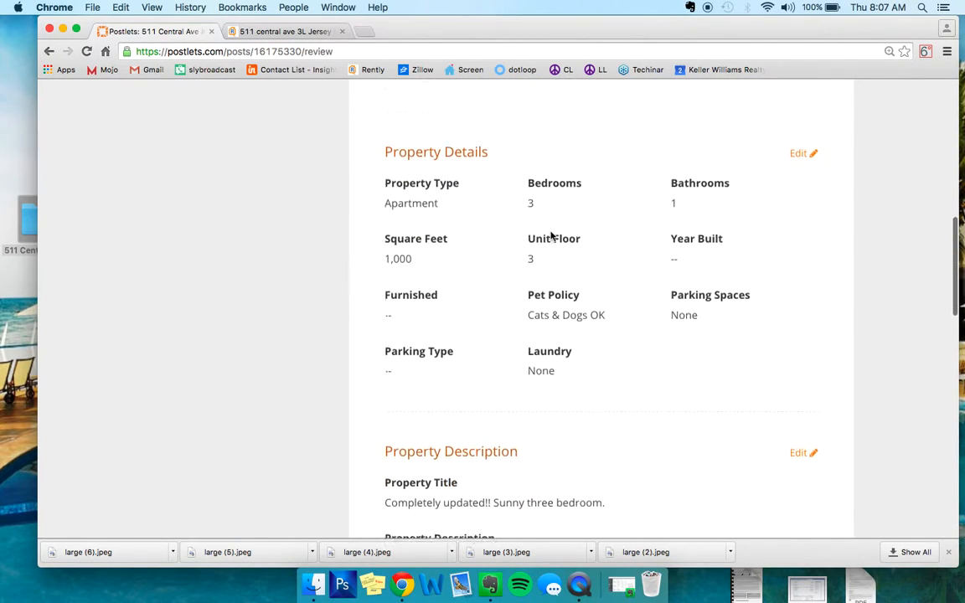
scroll(551, 237, down, 2)
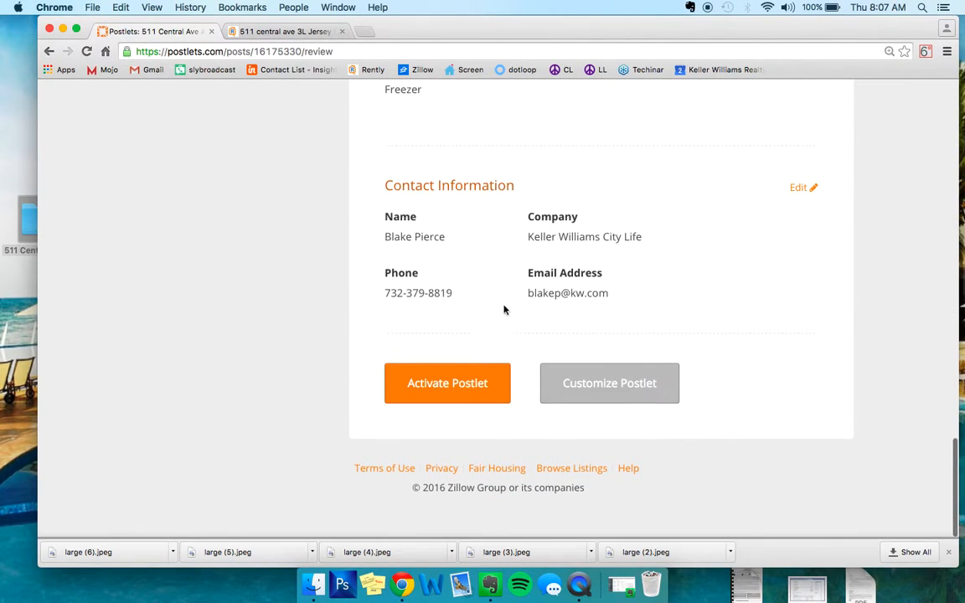
click(438, 383)
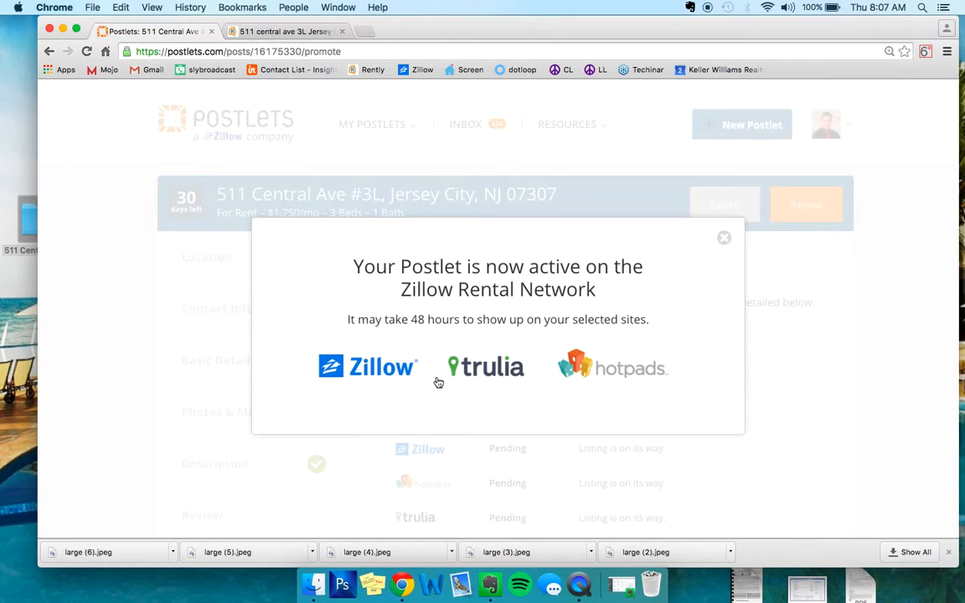
click(726, 238)
- Look over the activated postlet's listing status, syndication sites and Craigslist posting instructions
scroll(568, 293, down, 5)
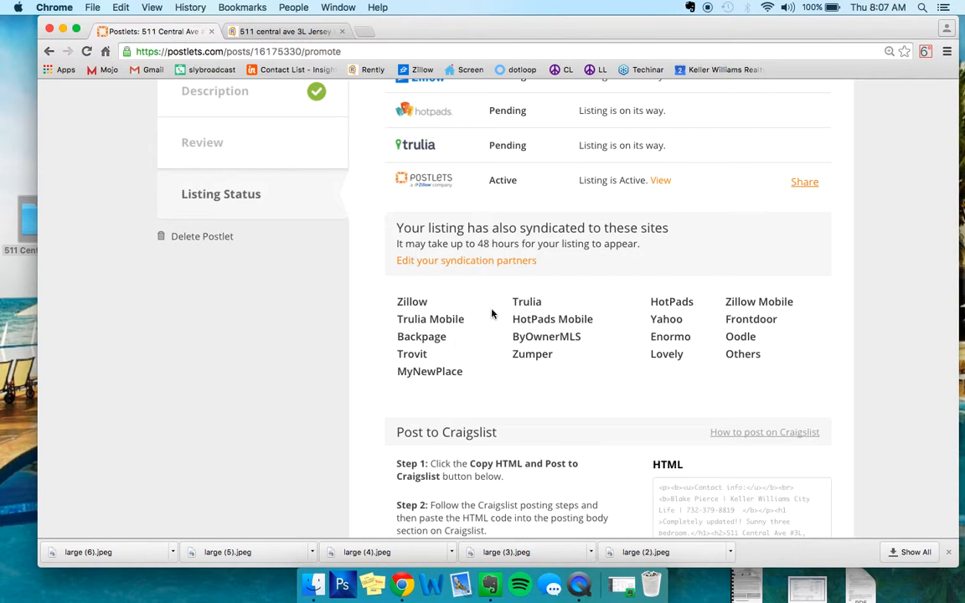
scroll(577, 329, down, 3)
scroll(577, 329, up, 10)
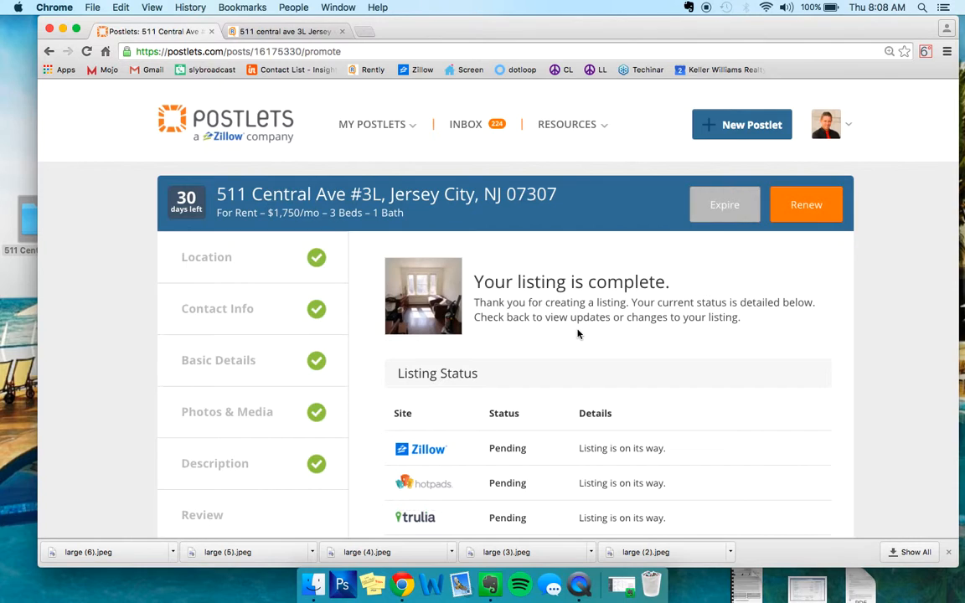
- Review each site's listing status and the syndication partners, and locate the section for posting the listing to Craigslist
scroll(577, 333, down, 2)
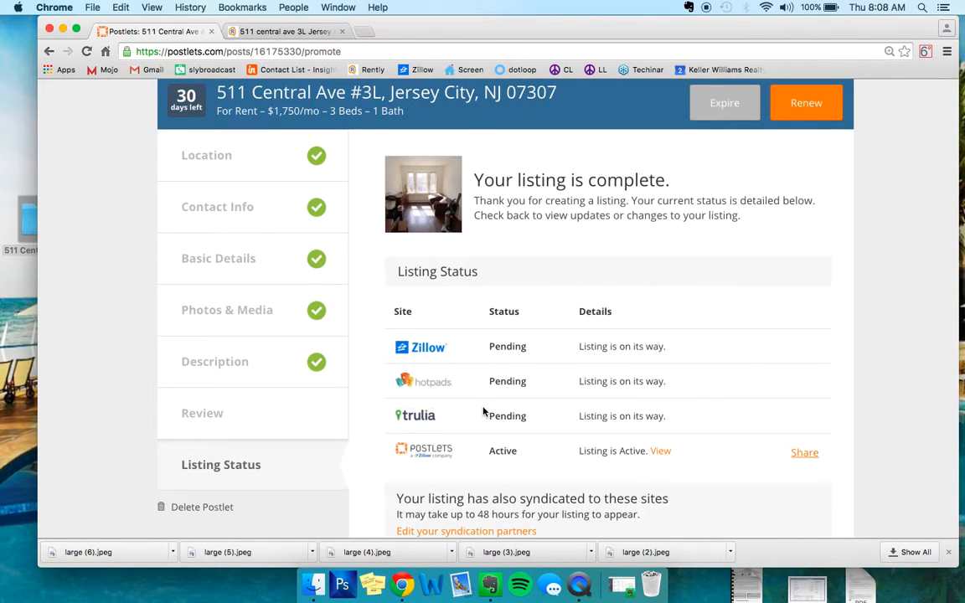
scroll(510, 339, down, 5)
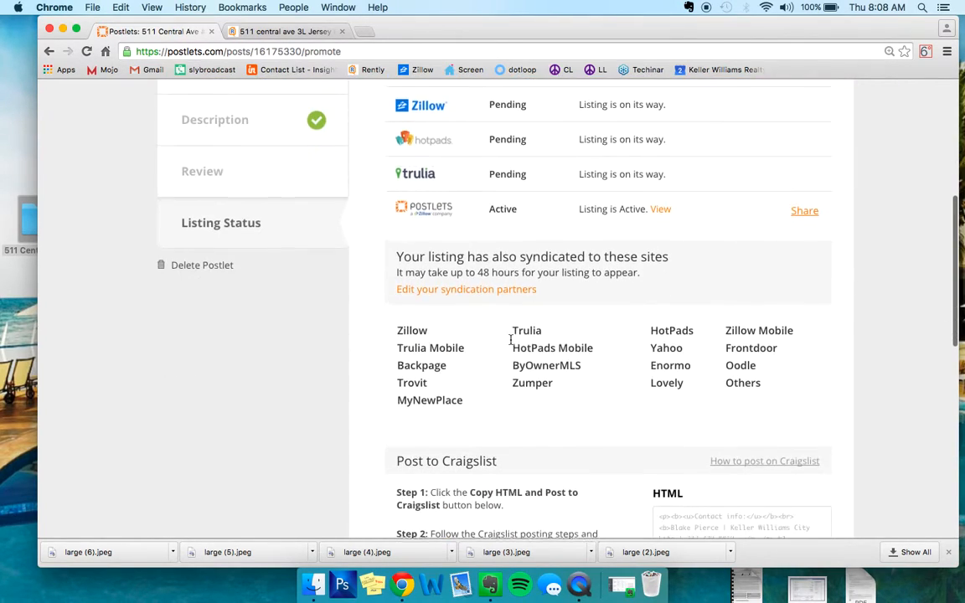
scroll(510, 343, down, 3)
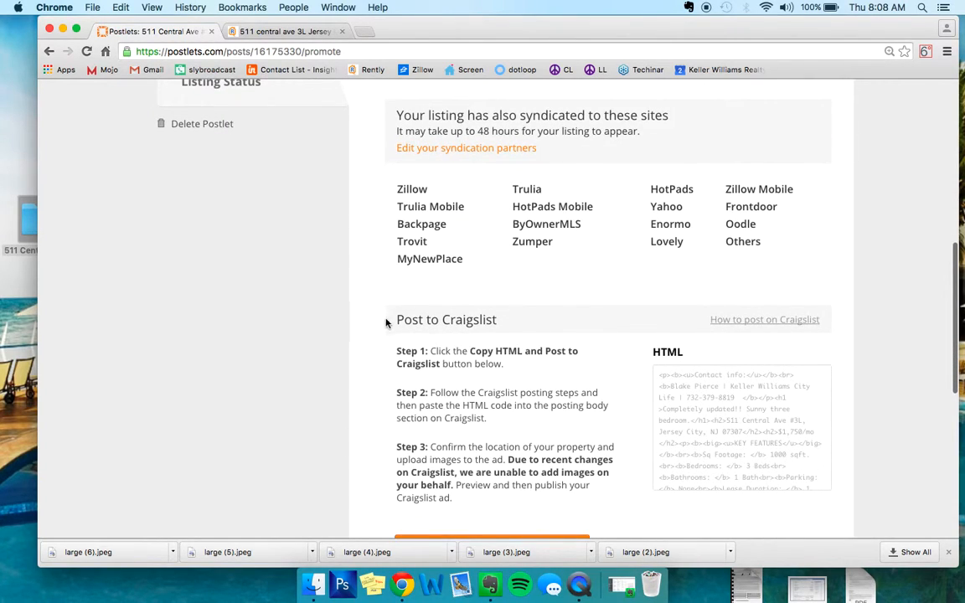
drag(385, 322, 541, 321)
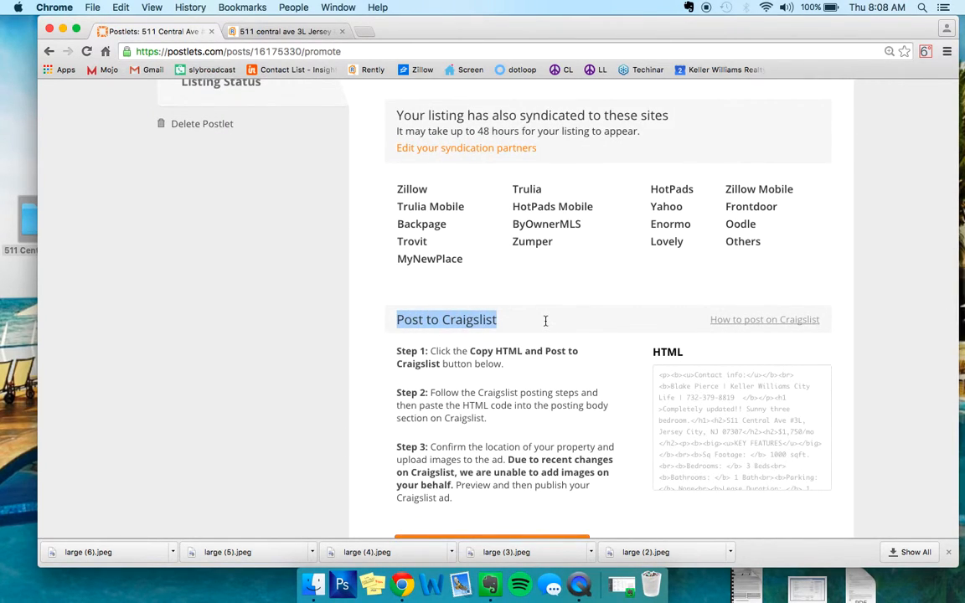
click(546, 321)
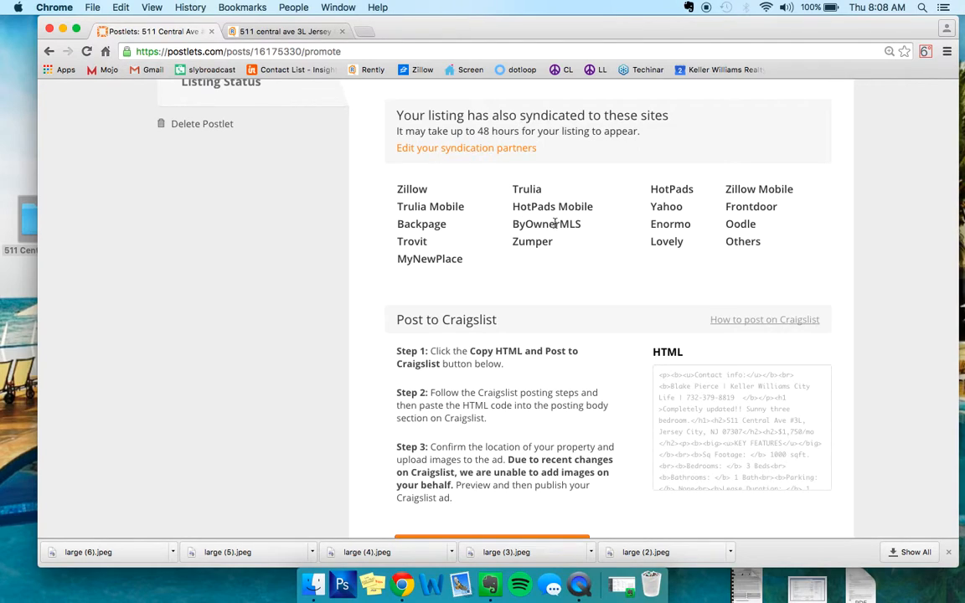
scroll(554, 224, down, 3)
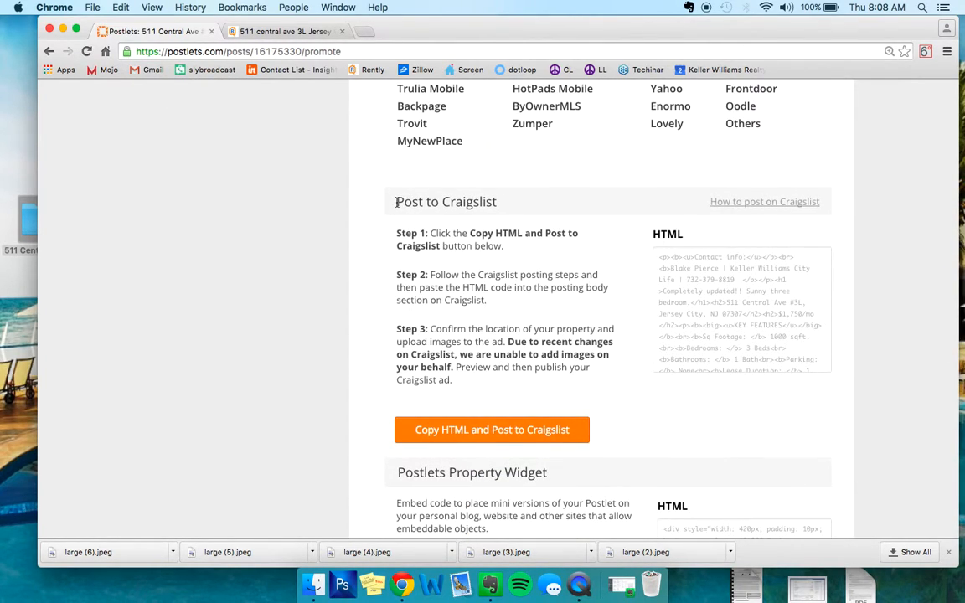
drag(397, 202, 505, 203)
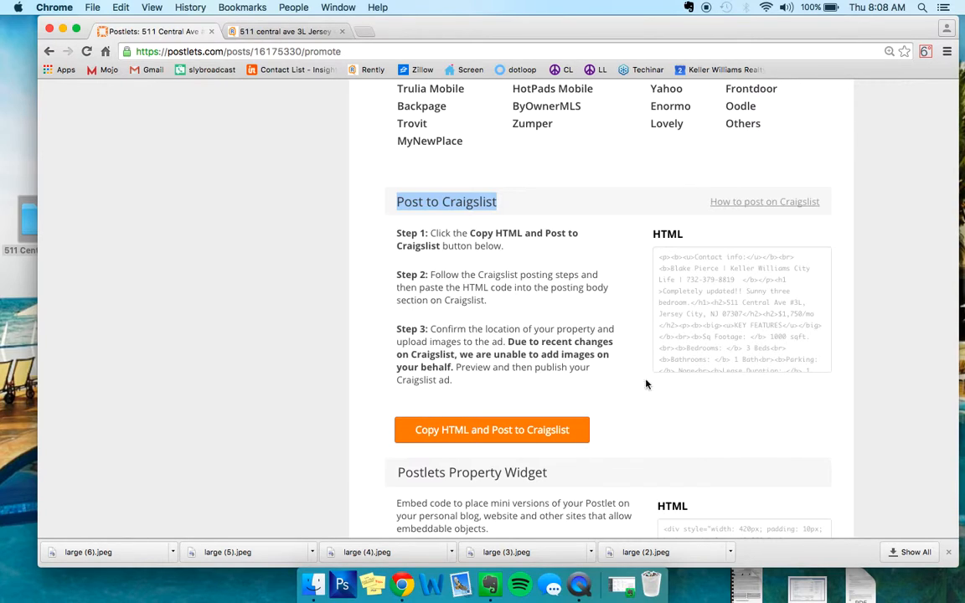
- Copy the postlet's Craigslist HTML code and open the account login for posting on the north jersey Craigslist site in a new tab
click(756, 279)
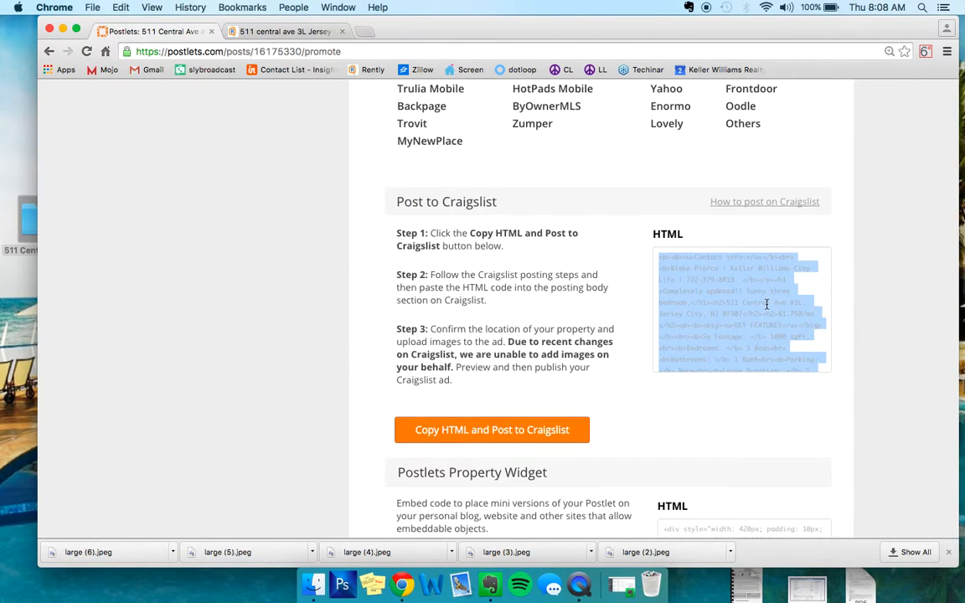
click(361, 32)
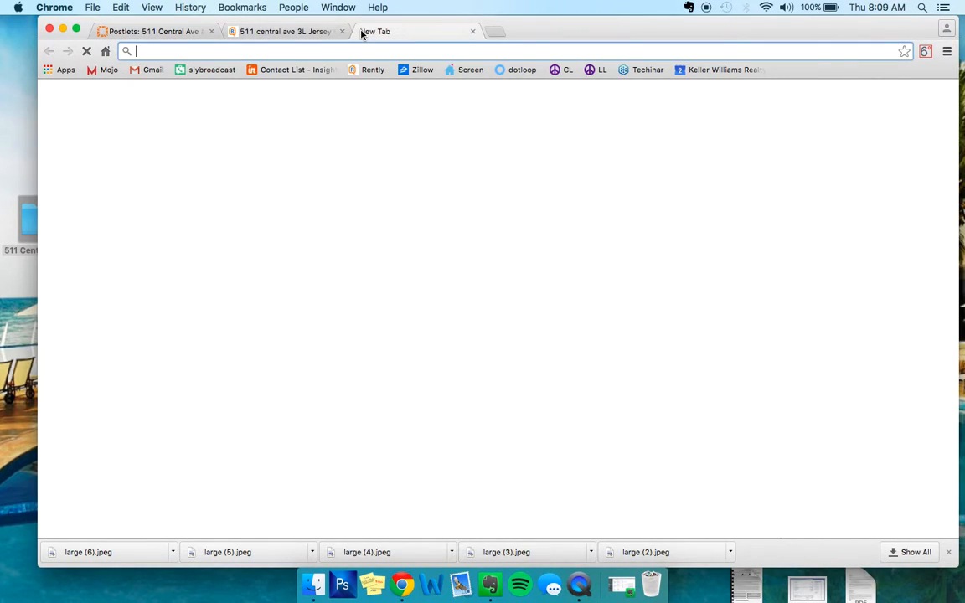
click(567, 71)
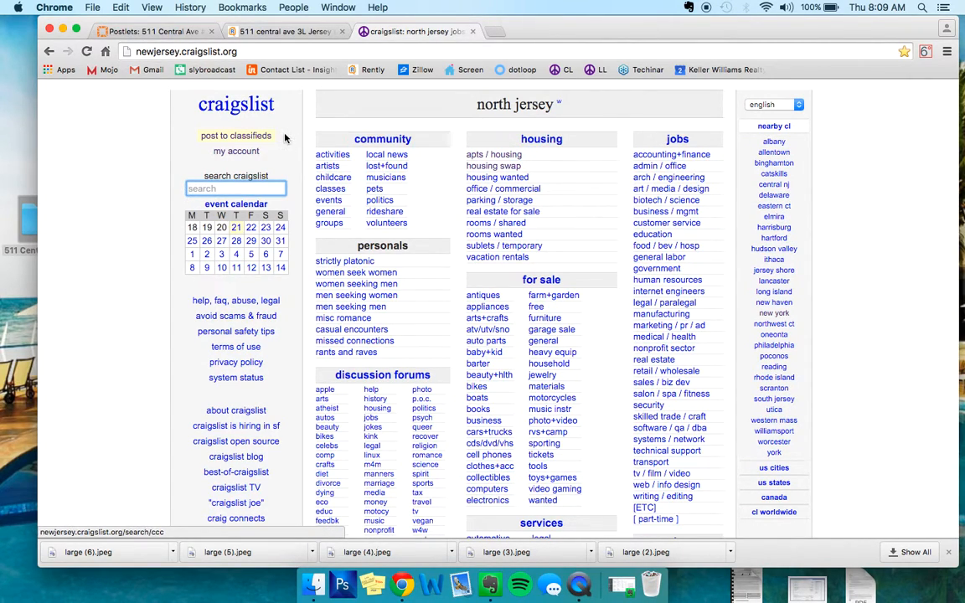
click(501, 159)
click(945, 93)
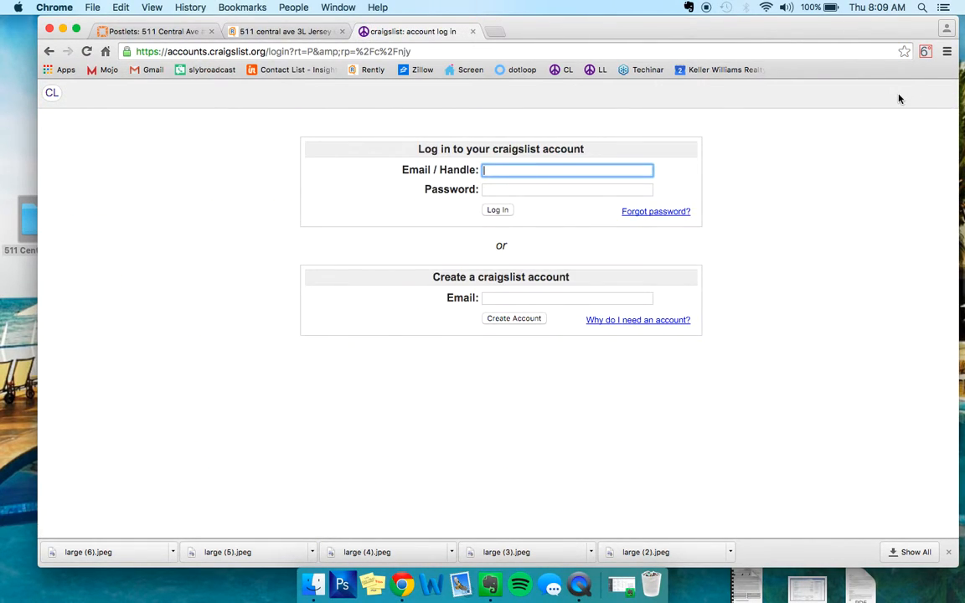
- Log in to the Craigslist account with the saved e-mail address and the account password
text(b)
key(Down)
key(Tab)
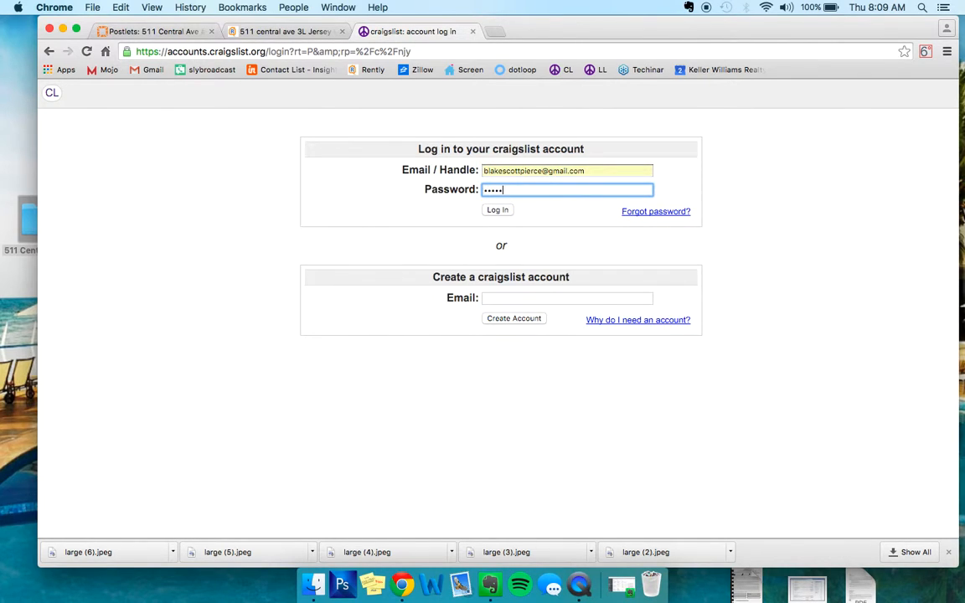
key(Return)
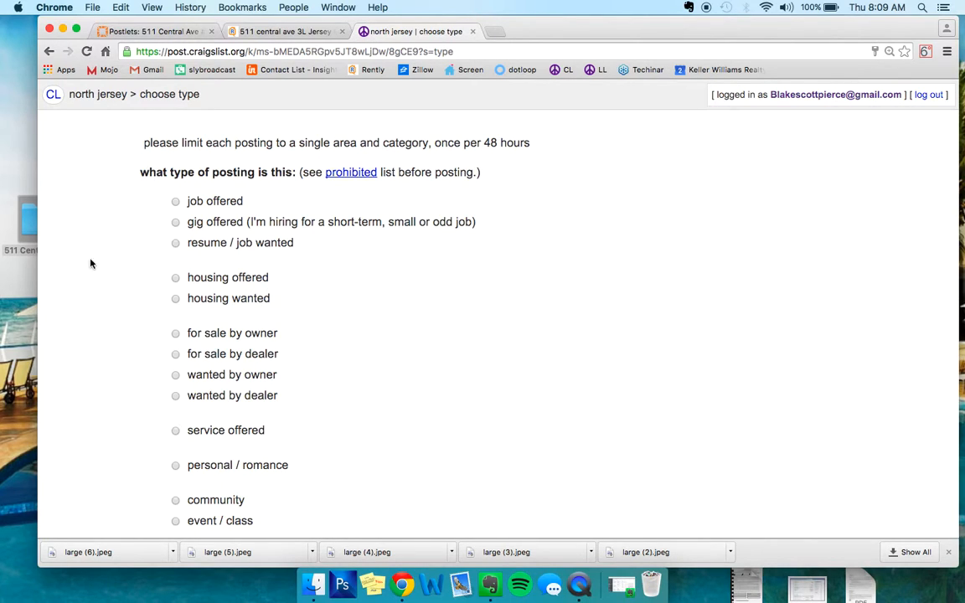
- Set the posting type to housing offered and the category to apts/housing for rent
scroll(386, 281, down, 2)
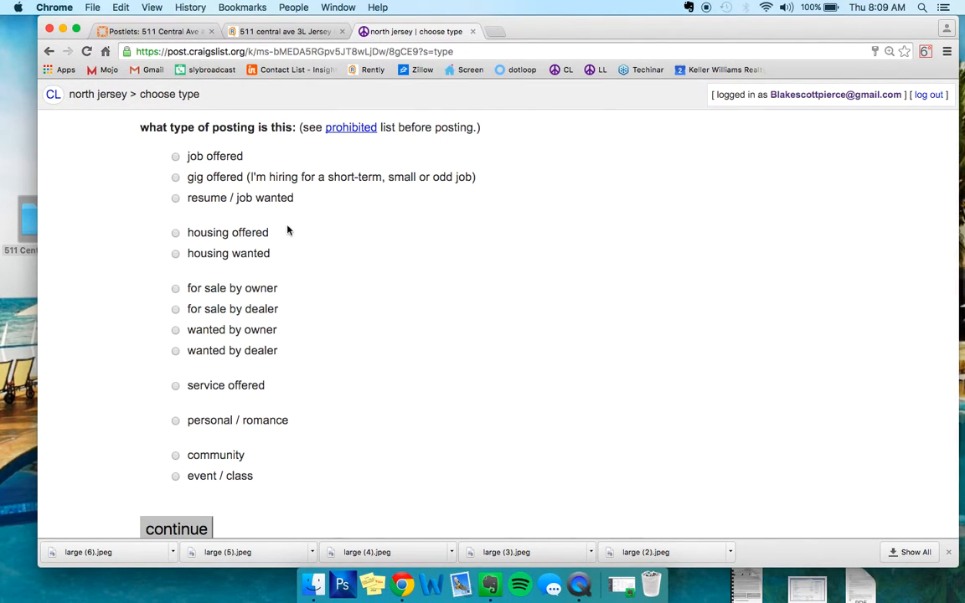
click(229, 234)
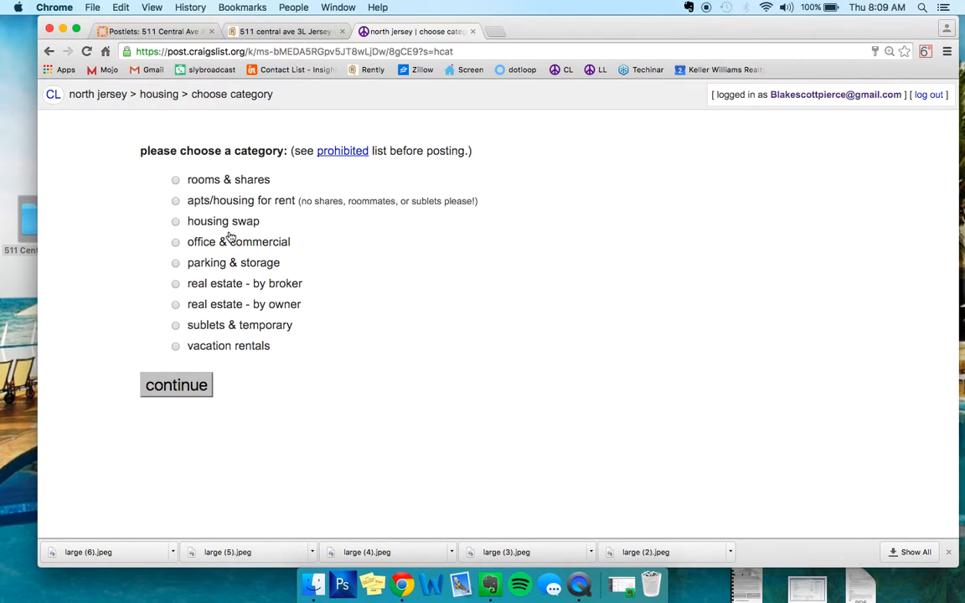
click(241, 201)
- Paste the copied Postlets HTML code into the posting body
click(300, 489)
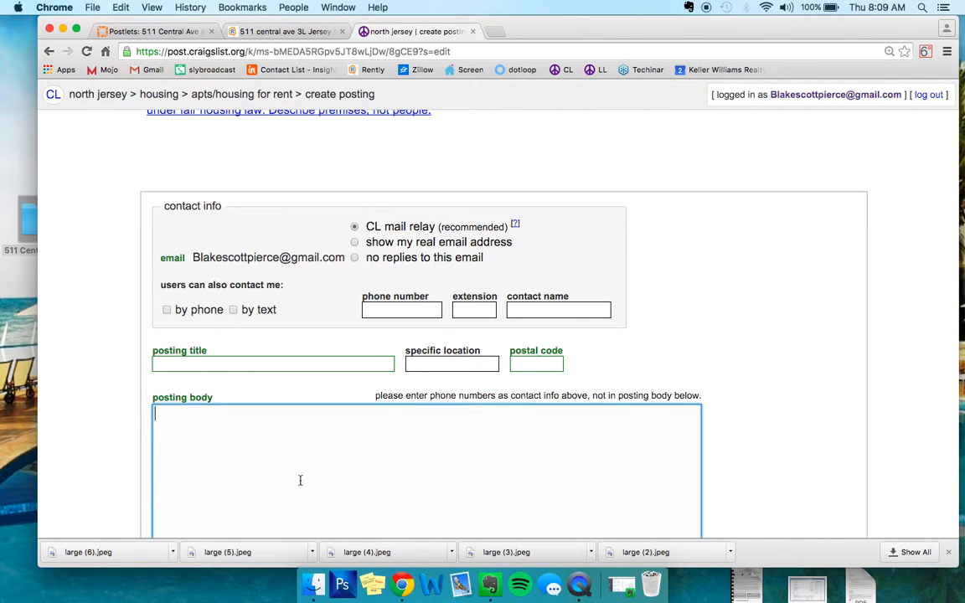
scroll(103, 334, down, 3)
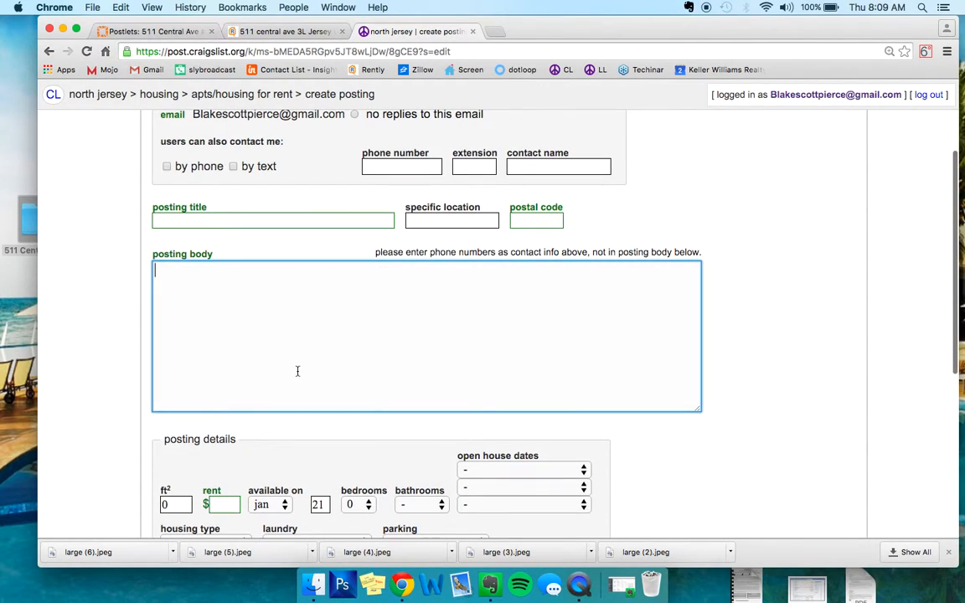
key(super+v)
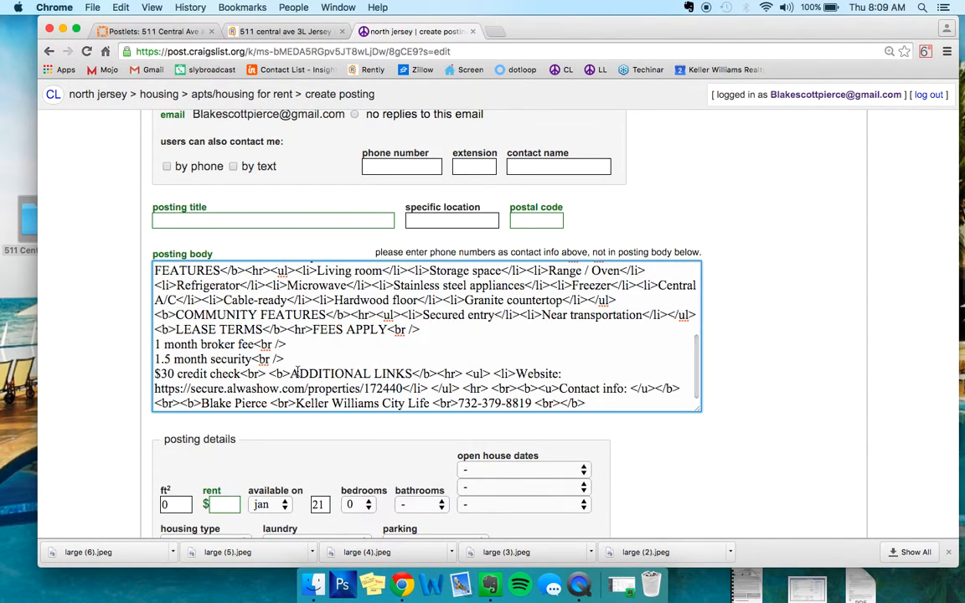
scroll(298, 373, up, 10)
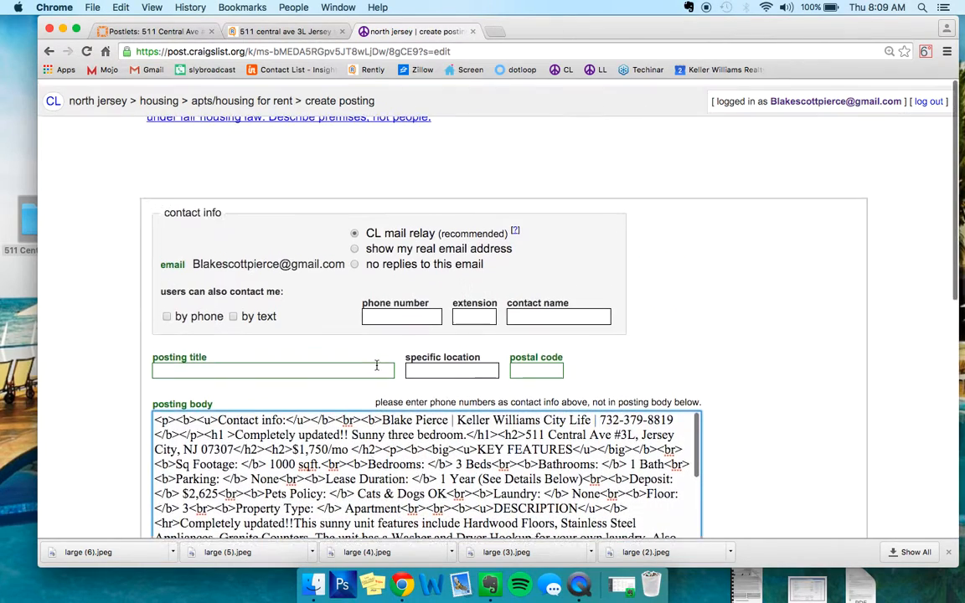
- Close the source listing's tab and check the Craigslist instructions on Postlets before returning to the posting form
click(341, 32)
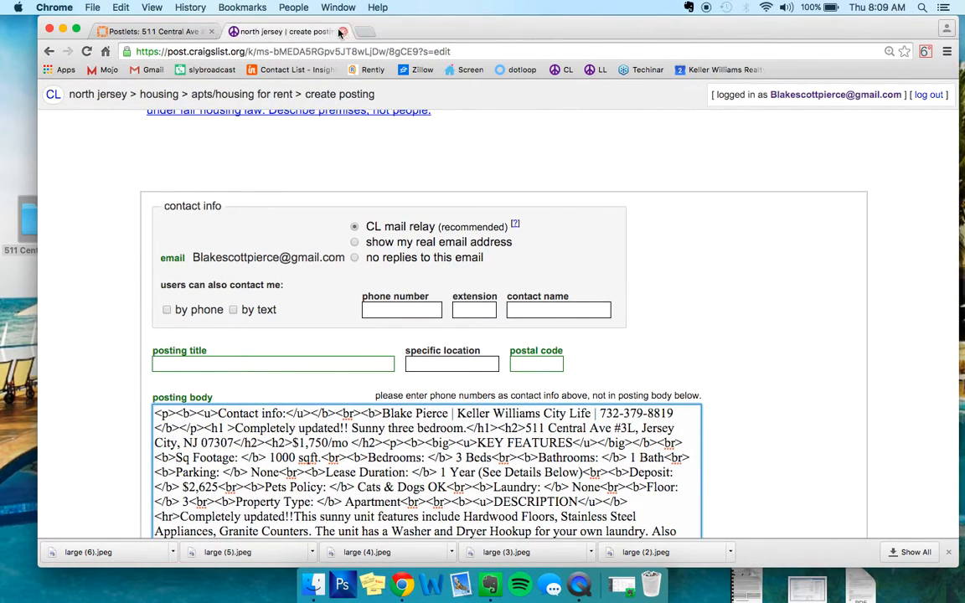
click(140, 32)
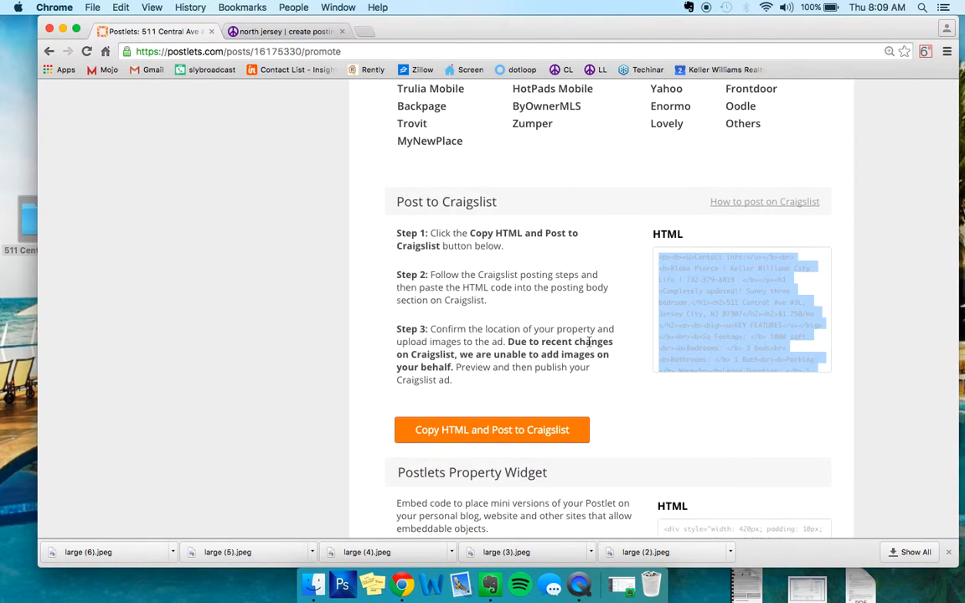
click(228, 30)
- Copy the headline "Completely updated!! Sunny three bedroom." from the posting body into the posting title
scroll(624, 430, down, 2)
scroll(624, 431, down, 2)
scroll(624, 452, up, 5)
scroll(752, 327, down, 3)
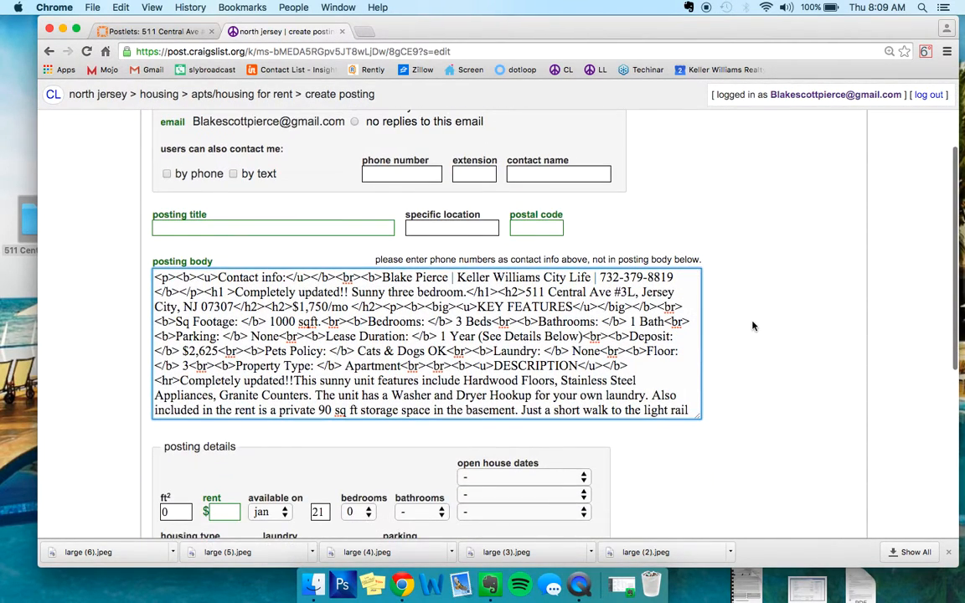
drag(235, 291, 465, 291)
key(ctrl+c)
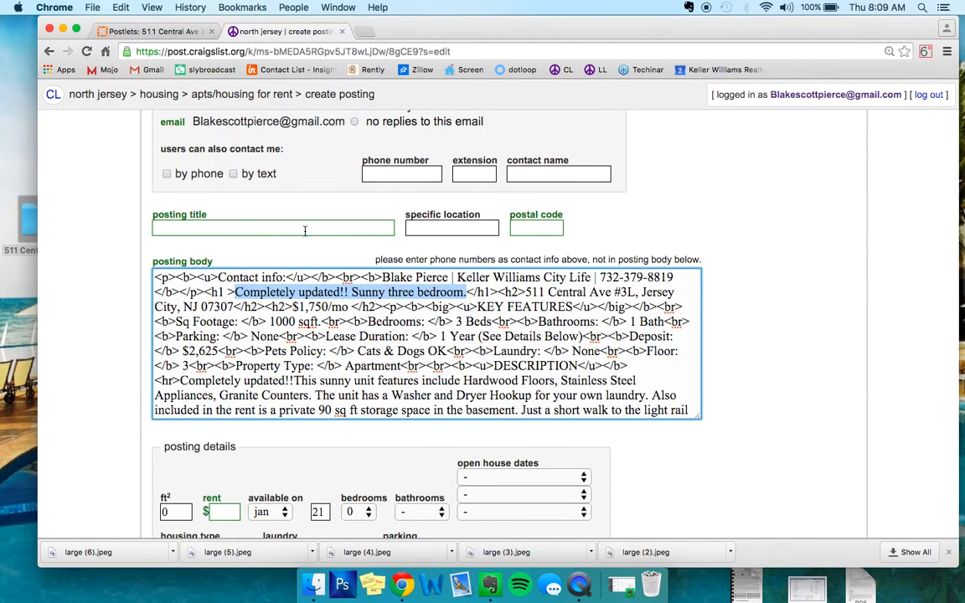
click(305, 230)
key(ctrl+v)
- Enter Jersey City as the specific location and 07307 as the postal code
click(480, 226)
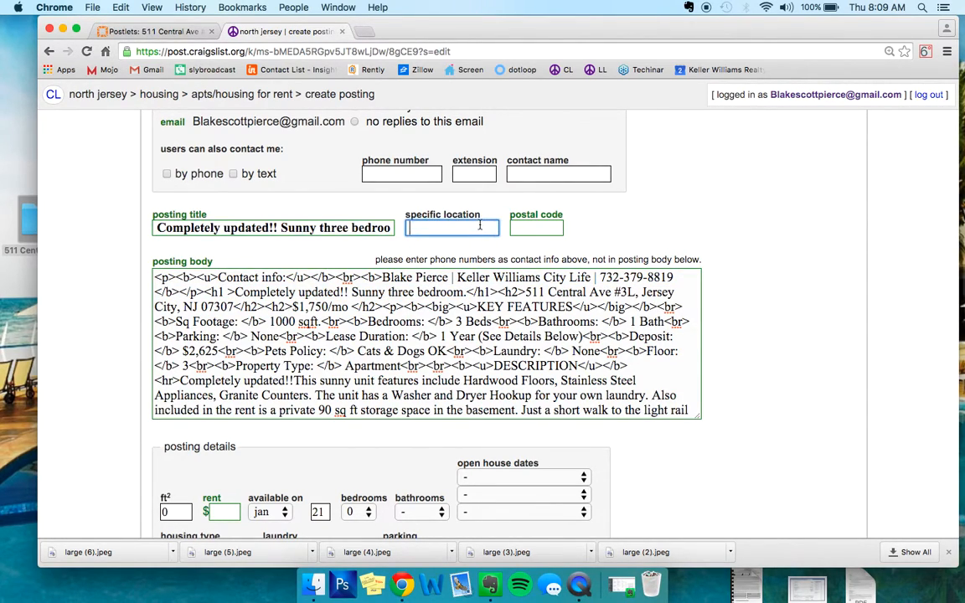
text(Jersey City)
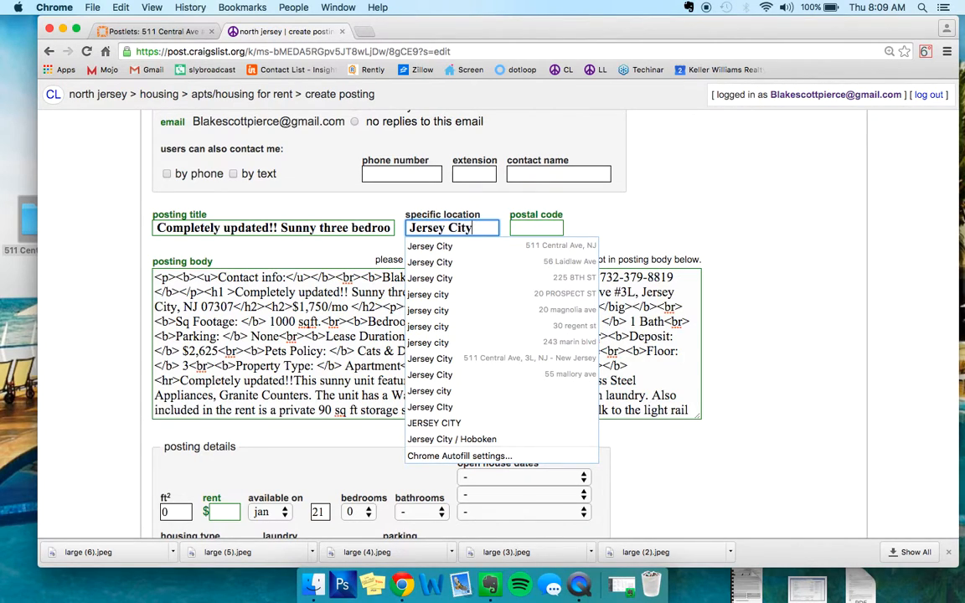
key(Tab)
text(07307)
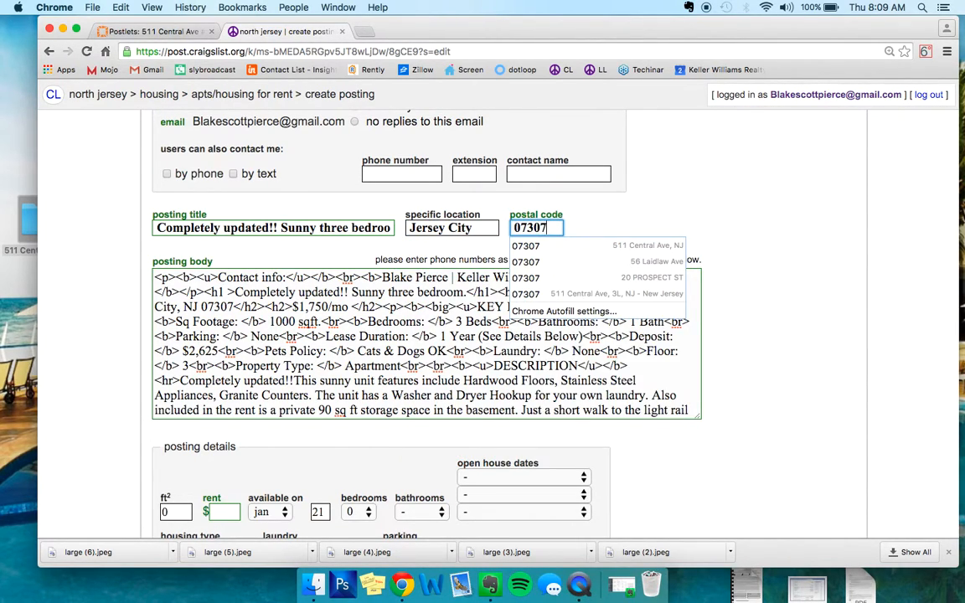
- Set the apartment's area to 1000 square feet and the rent to $1750 in the posting details
key(Tab)
key(Tab)
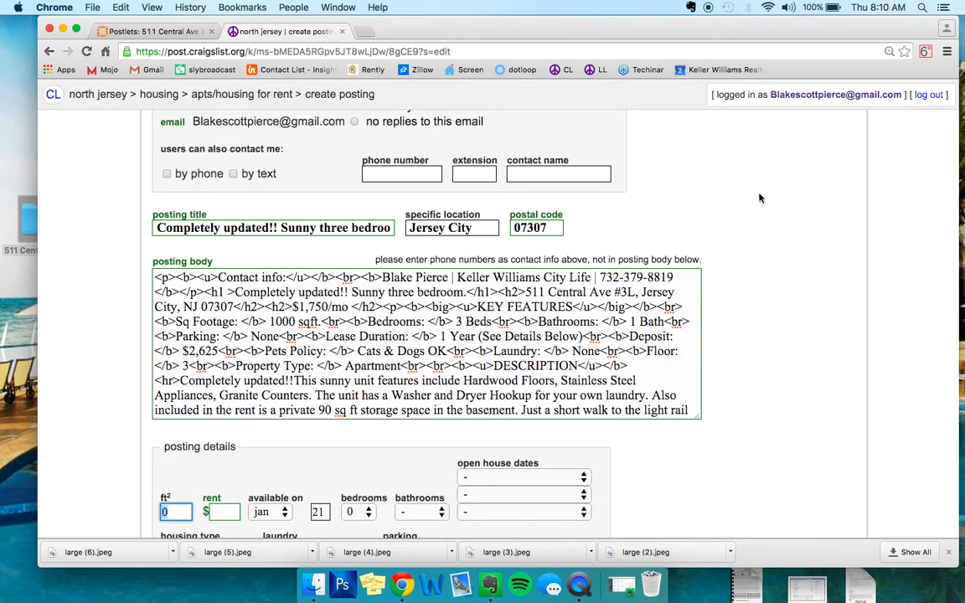
scroll(760, 198, down, 3)
text(1000)
- Set the availability date to mar 1
key(Tab)
text(1750)
key(Tab)
key(Tab)
key(Tab)
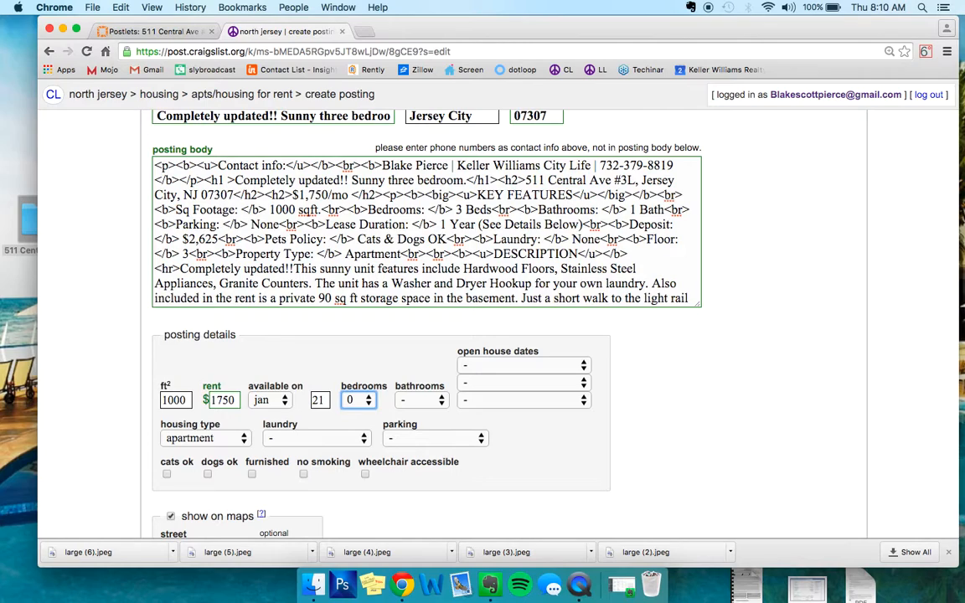
click(267, 399)
click(265, 432)
click(319, 401)
key(BackSpace)
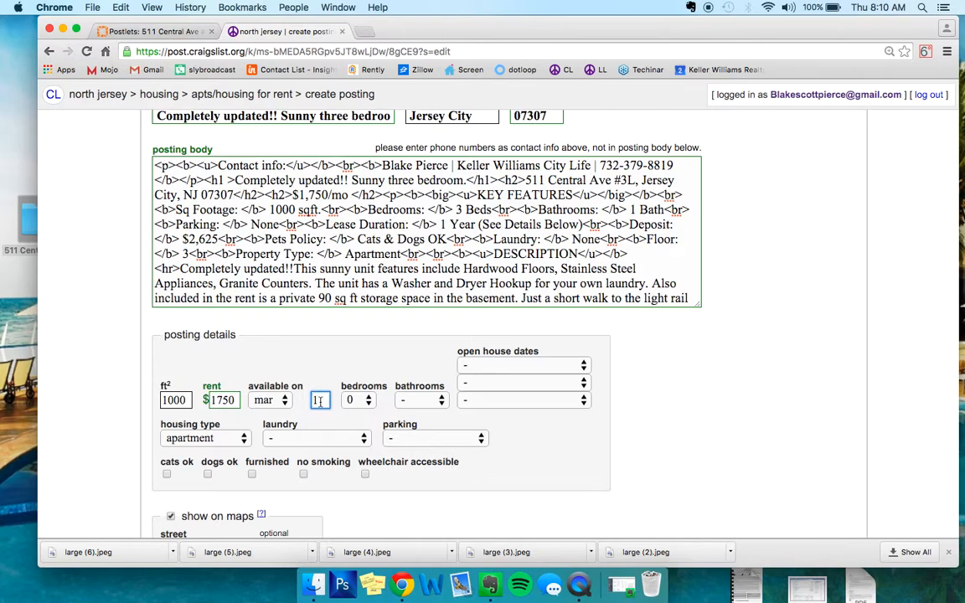
- Set the bedrooms to 3 and the bathrooms to 1
click(356, 399)
click(358, 448)
click(431, 400)
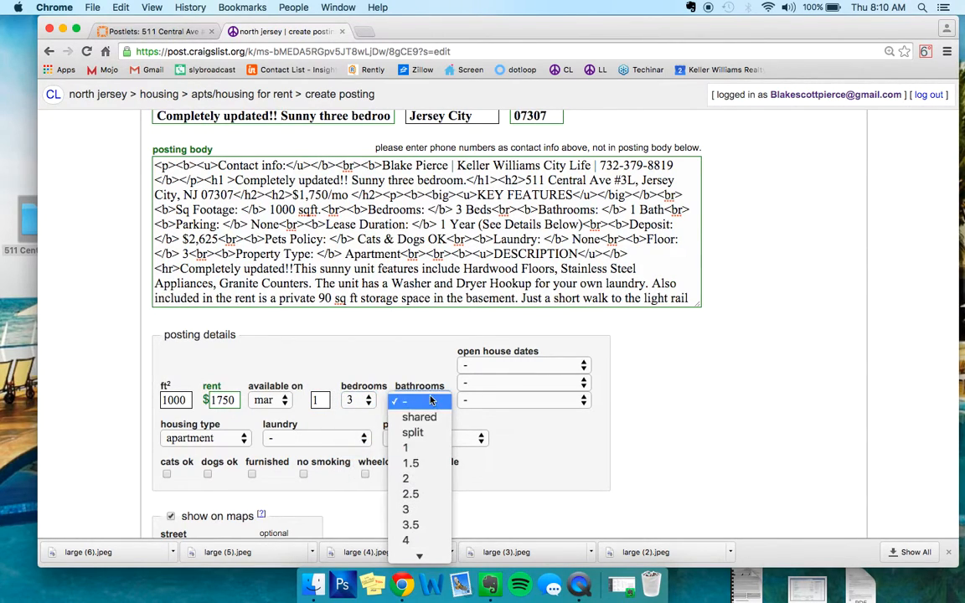
click(410, 448)
- Choose no laundry on site and no parking, and mark both cats and dogs as ok
click(316, 438)
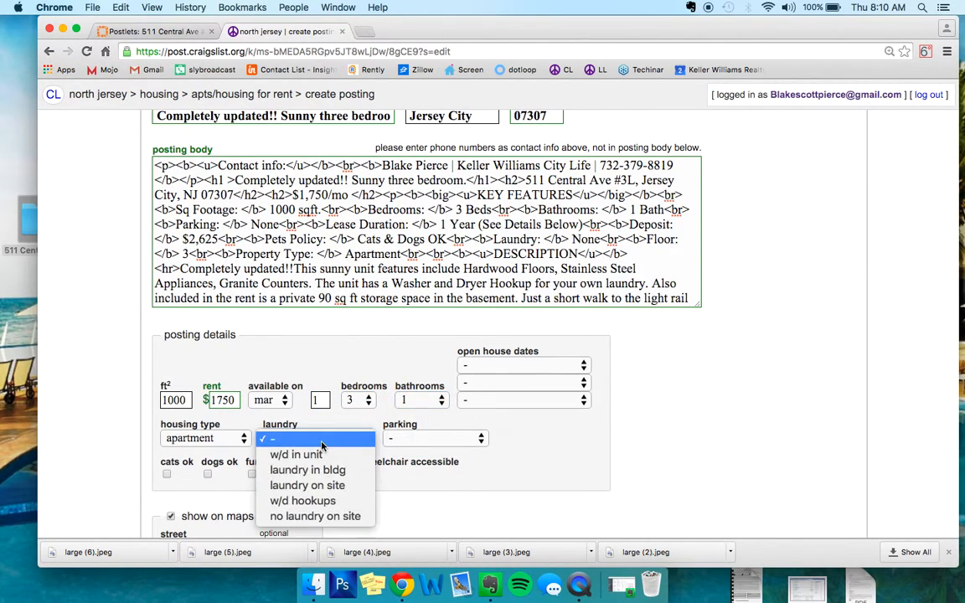
click(314, 516)
click(432, 438)
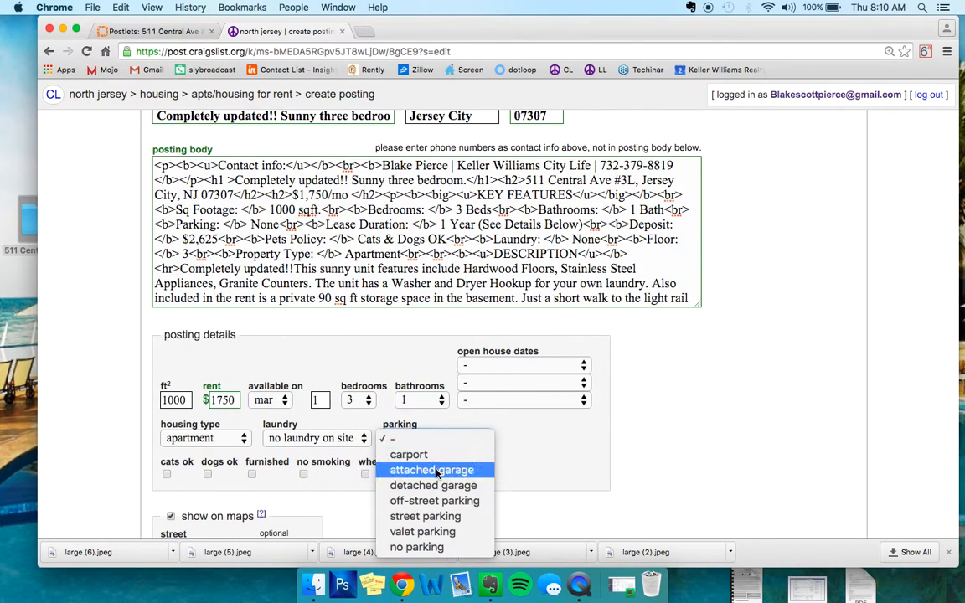
click(416, 547)
click(166, 475)
click(209, 475)
- Fill in the map location with the listing's street address, the city jersey city and the state nj
scroll(208, 475, down, 3)
click(209, 452)
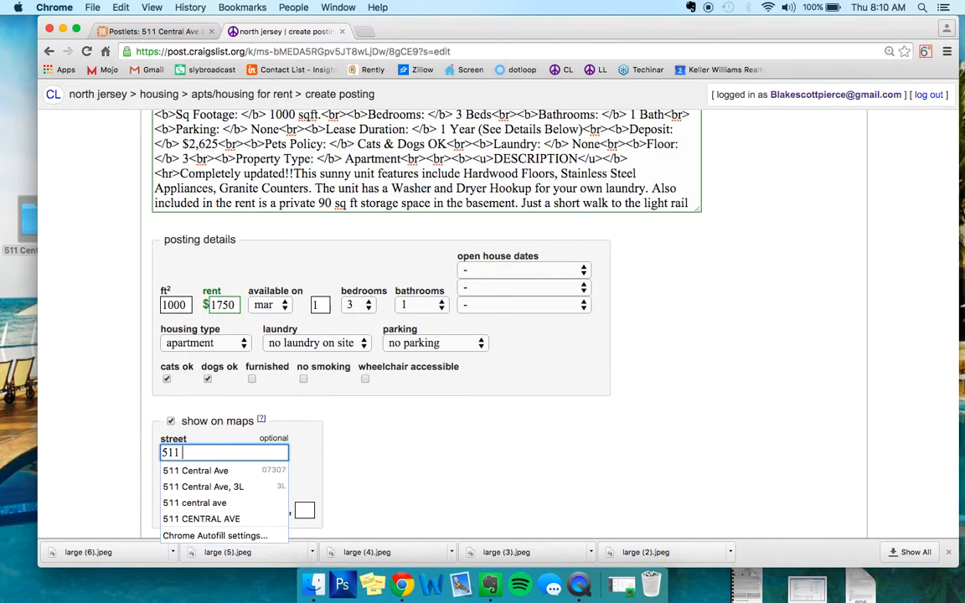
key(Tab)
key(Tab)
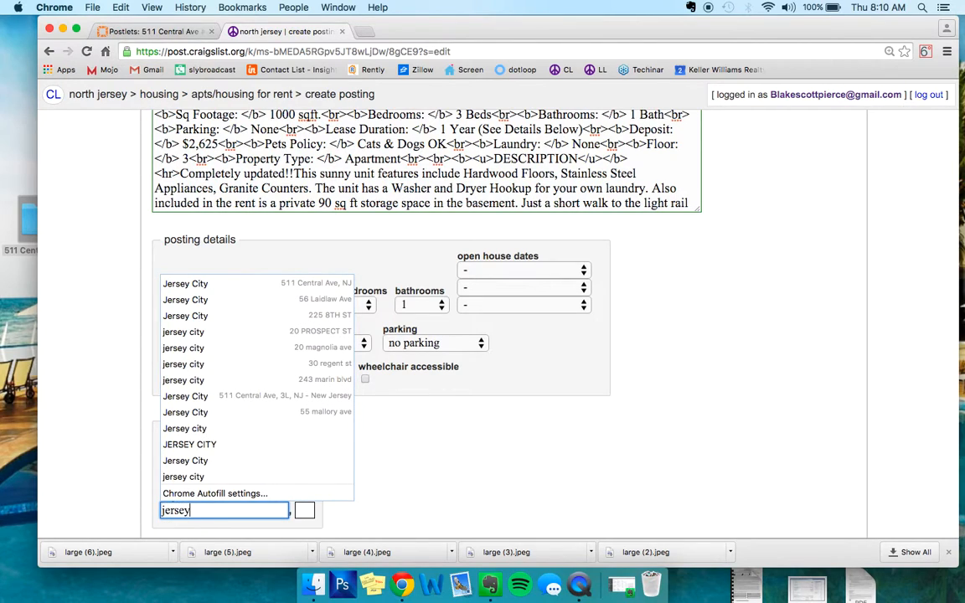
key(Tab)
text(nj)
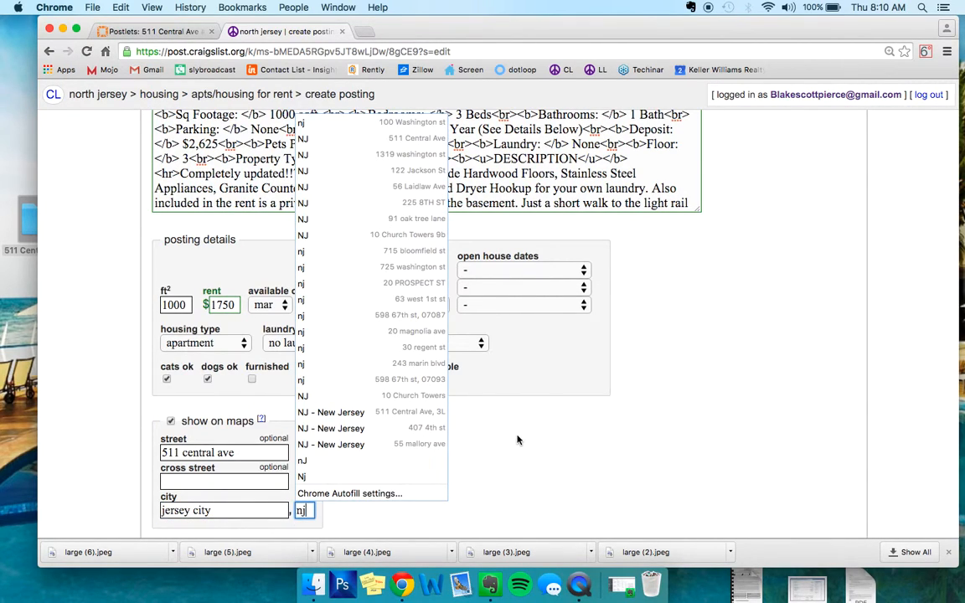
- Submit the posting details and accept the pinned map location for the listing
scroll(465, 395, down, 3)
click(854, 487)
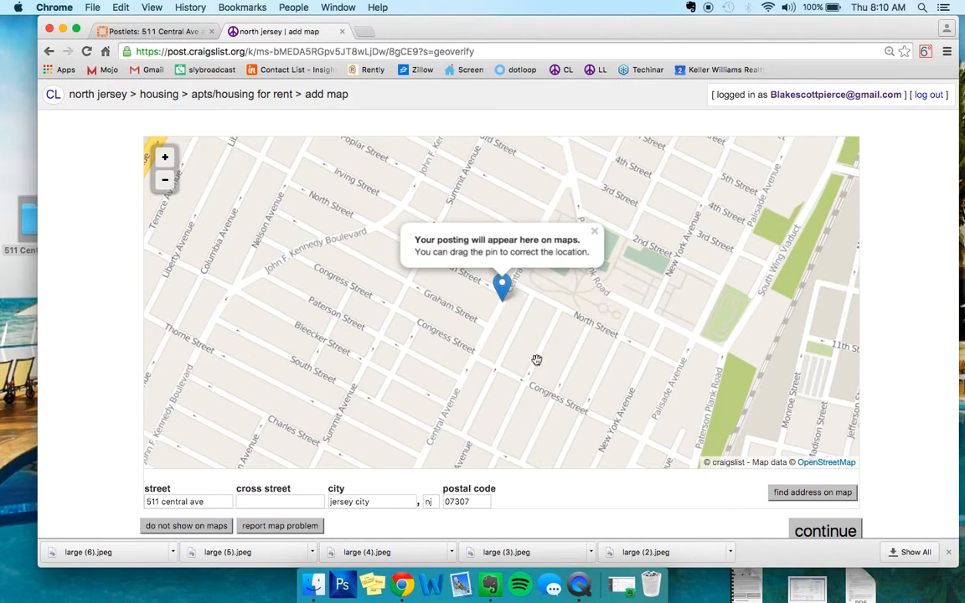
click(804, 529)
- Upload all seven JPEG photos from the listing's photo folder to the posting
click(211, 271)
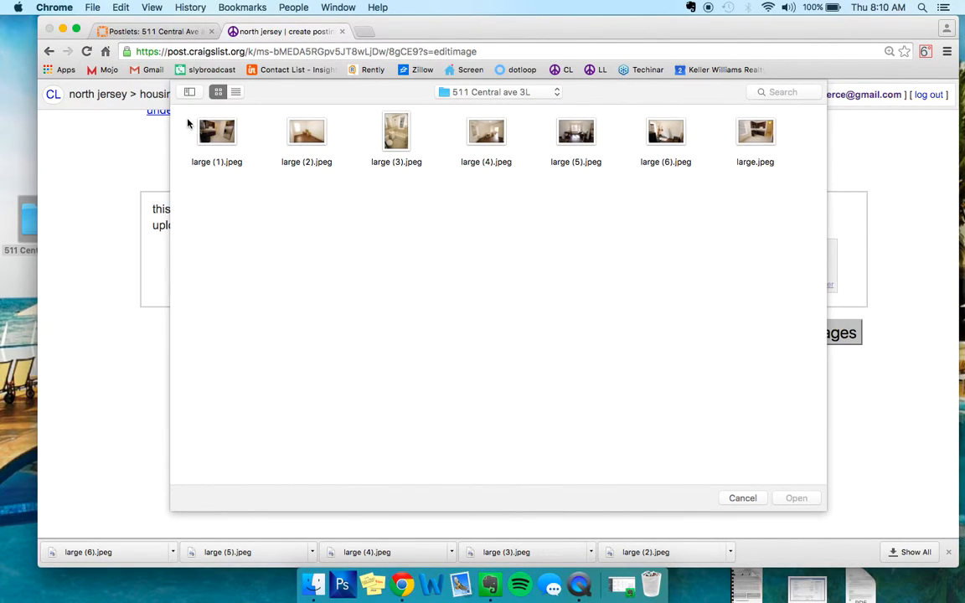
drag(187, 124, 811, 201)
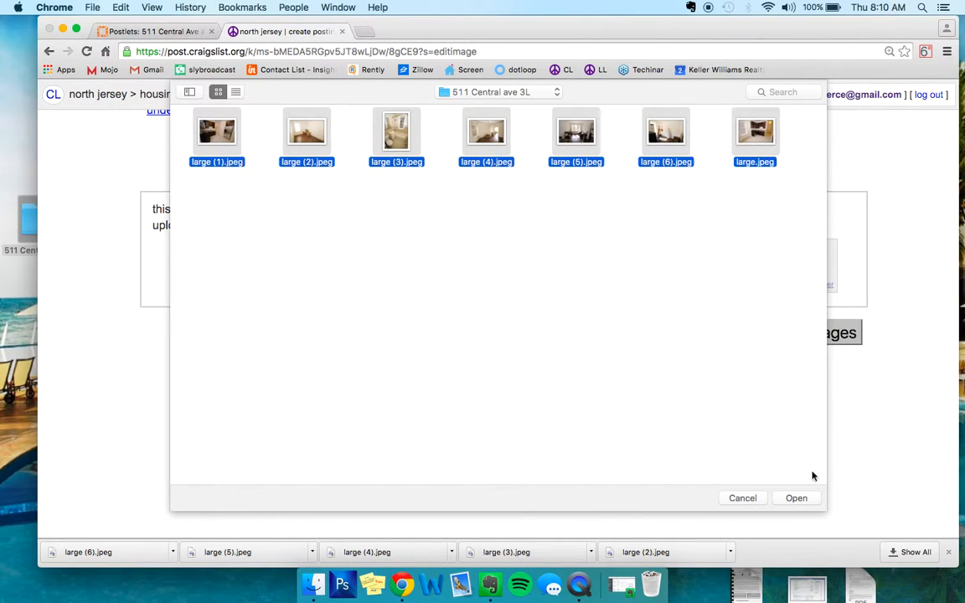
click(797, 498)
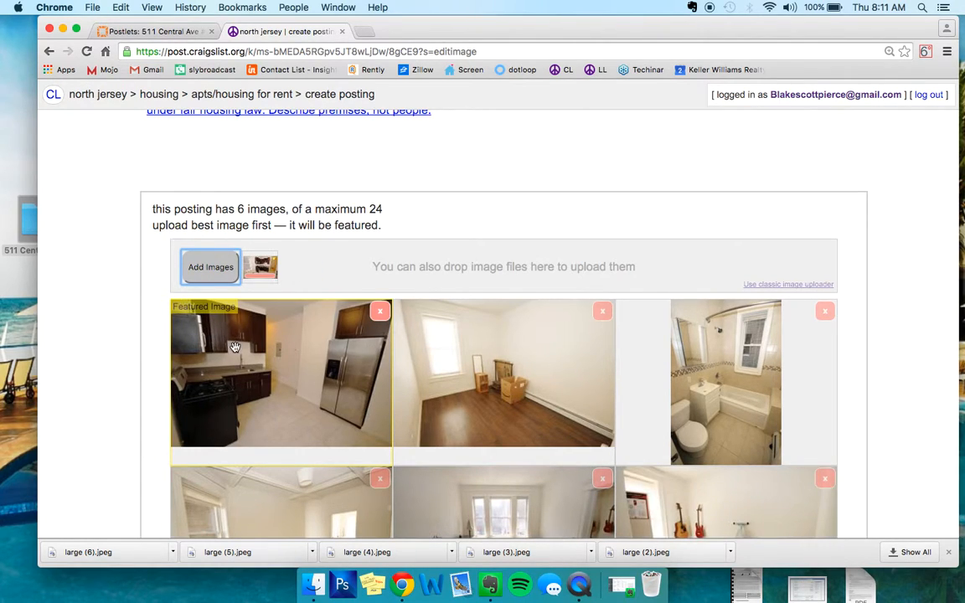
- Rename large (1).jpeg in the desktop listing photo folder as 1.jpeg and close its info and folder windows
double_click(29, 209)
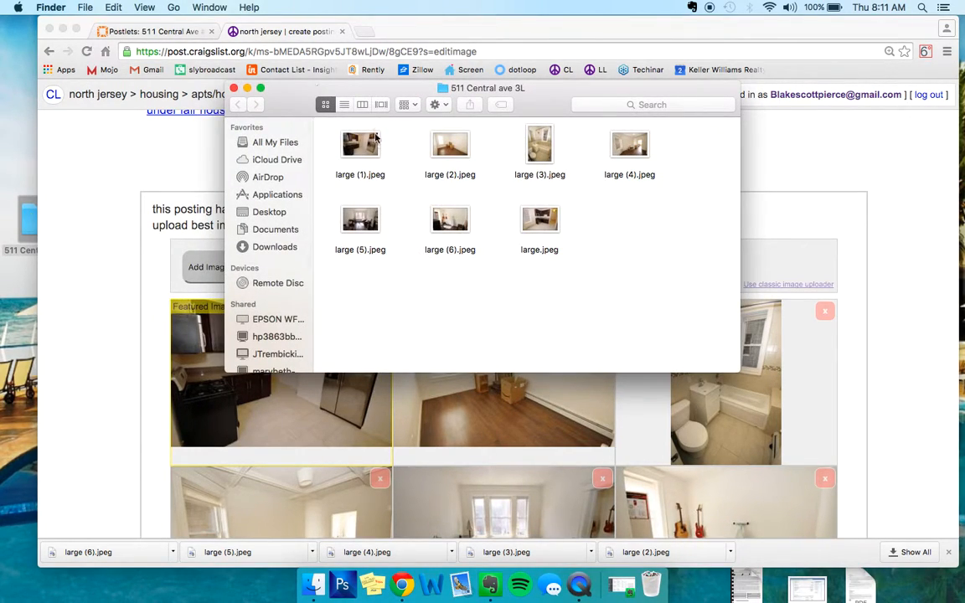
click(343, 143)
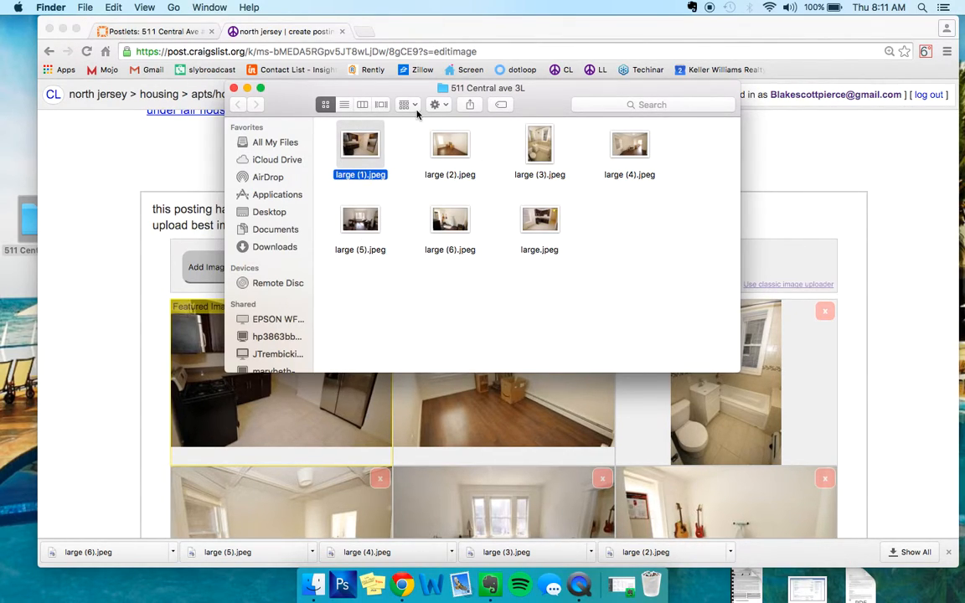
click(396, 146)
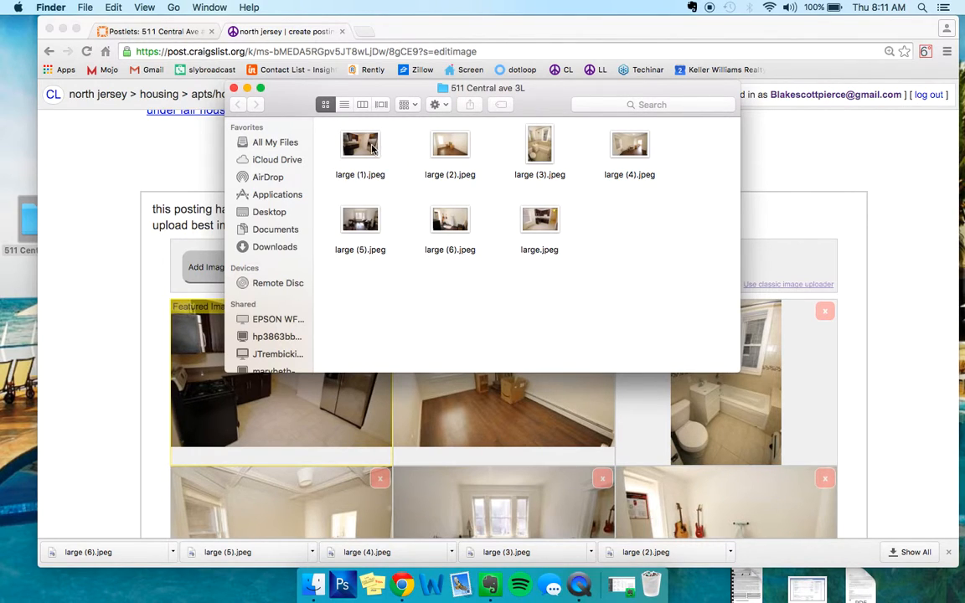
click(373, 148)
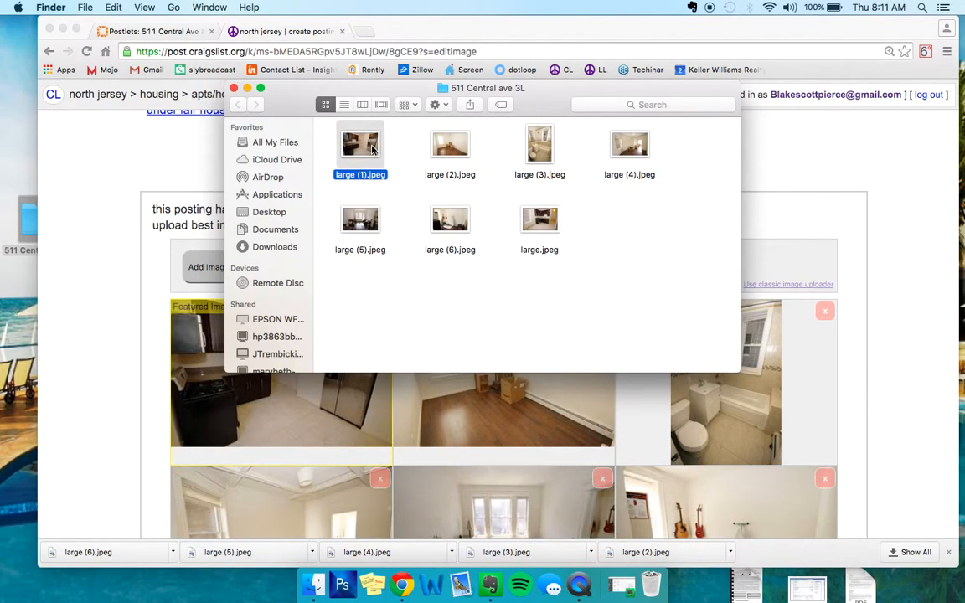
key(super+i)
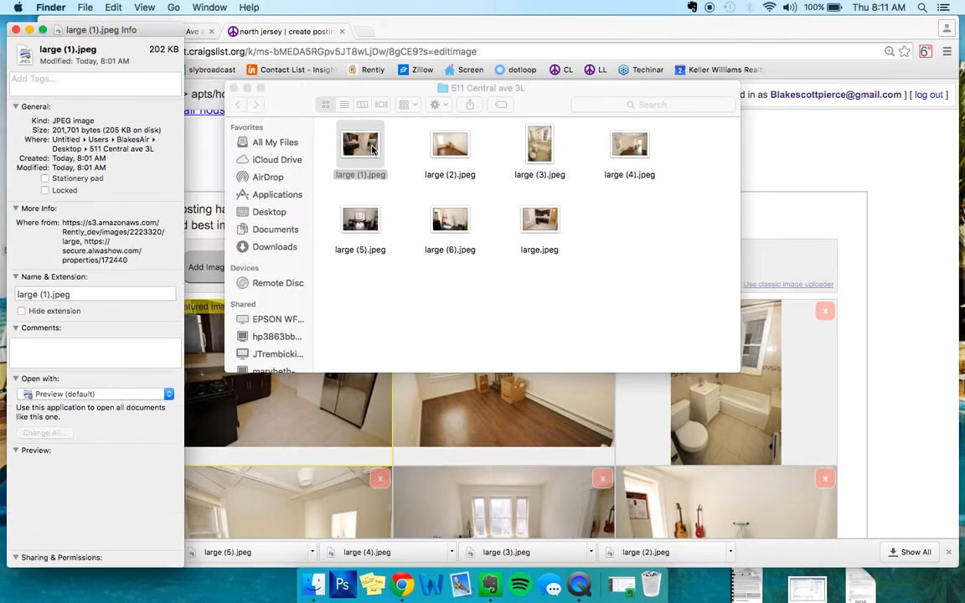
click(48, 294)
drag(49, 295, 1, 308)
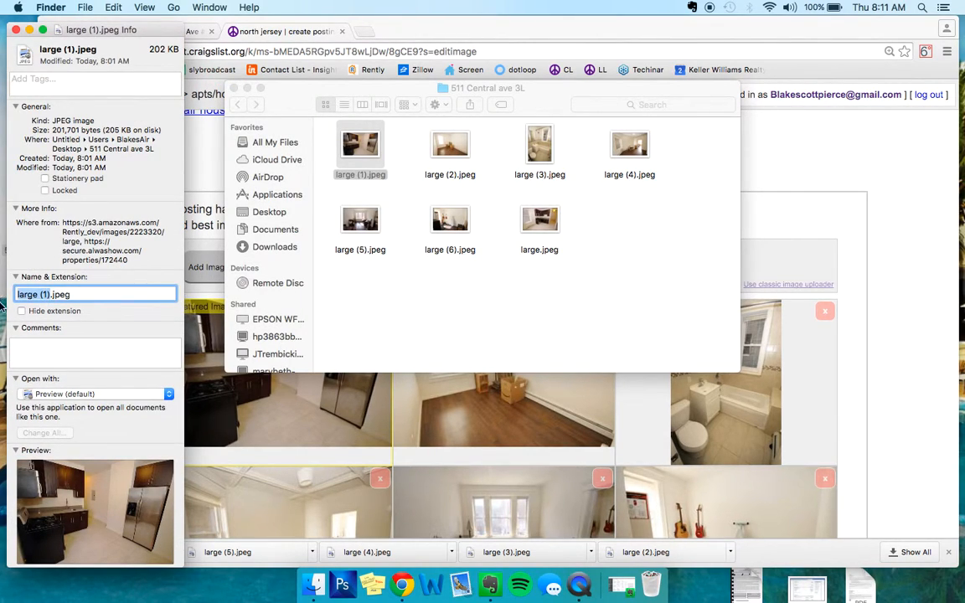
text(1)
key(Return)
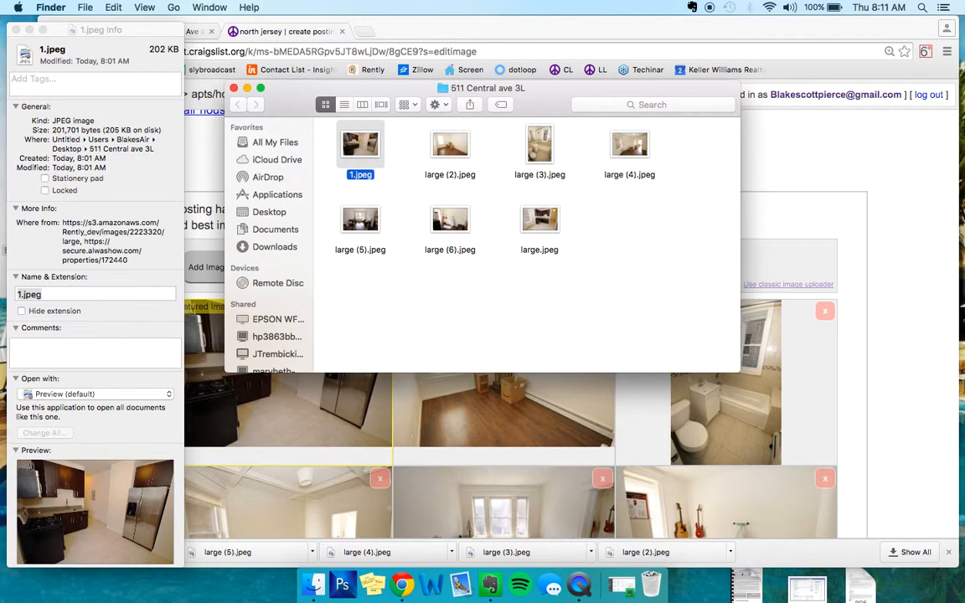
click(14, 31)
click(234, 89)
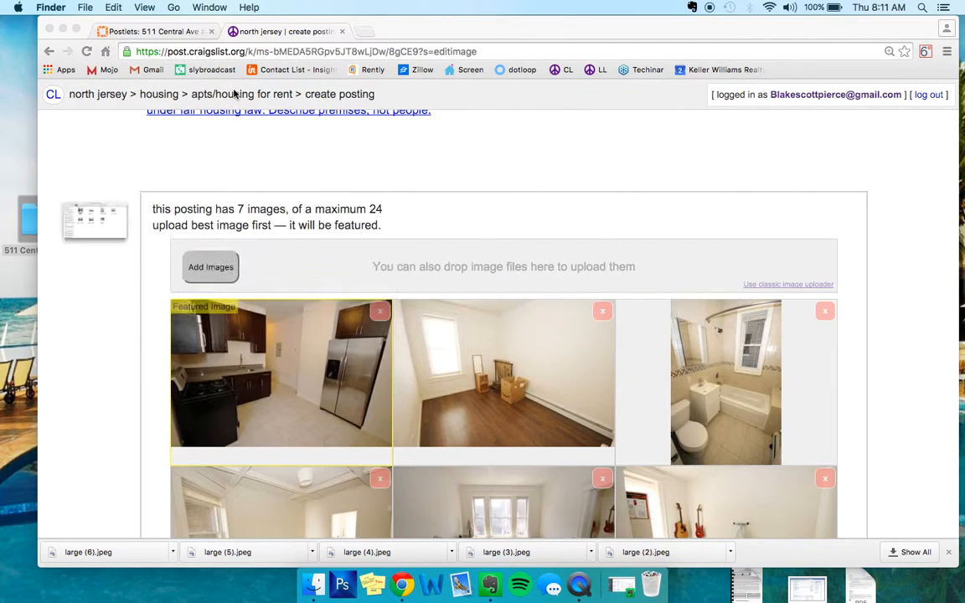
- Finish the image stage of the Craigslist posting with the uploaded photos
scroll(604, 154, down, 10)
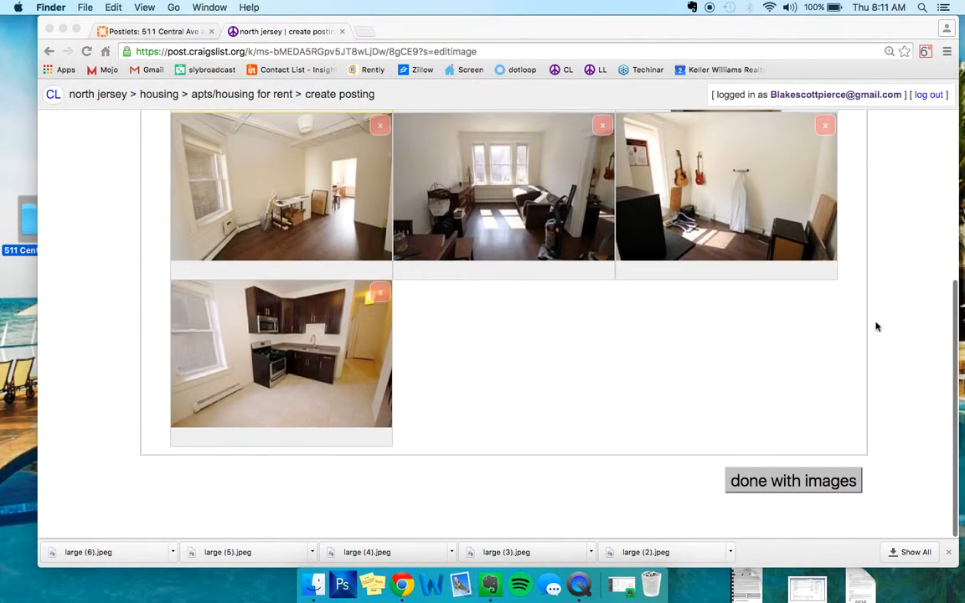
click(737, 418)
click(775, 484)
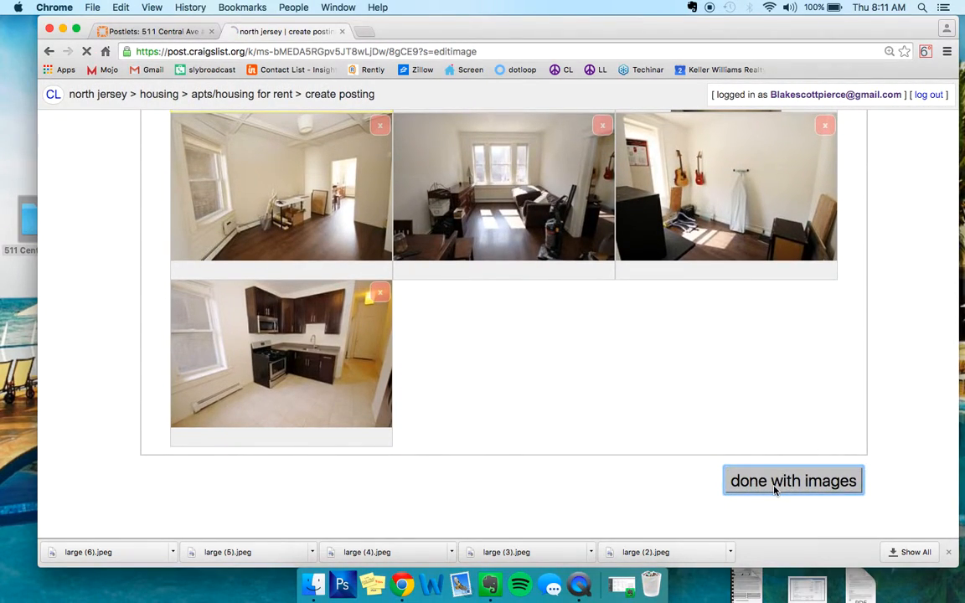
- Review the unpublished draft's photos, map and details, and publish the posting
scroll(626, 313, down, 5)
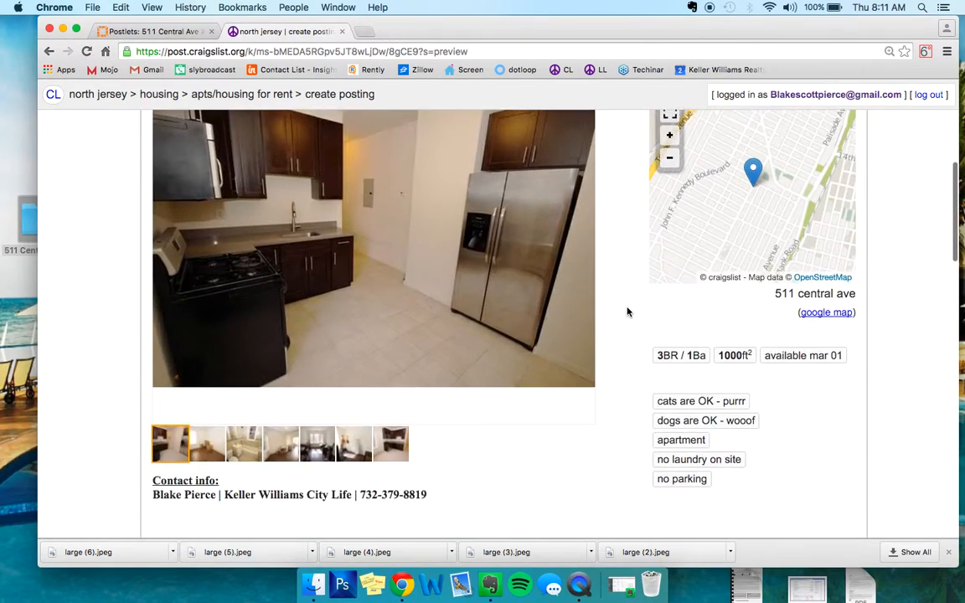
scroll(626, 311, down, 15)
scroll(627, 309, down, 5)
scroll(627, 311, up, 20)
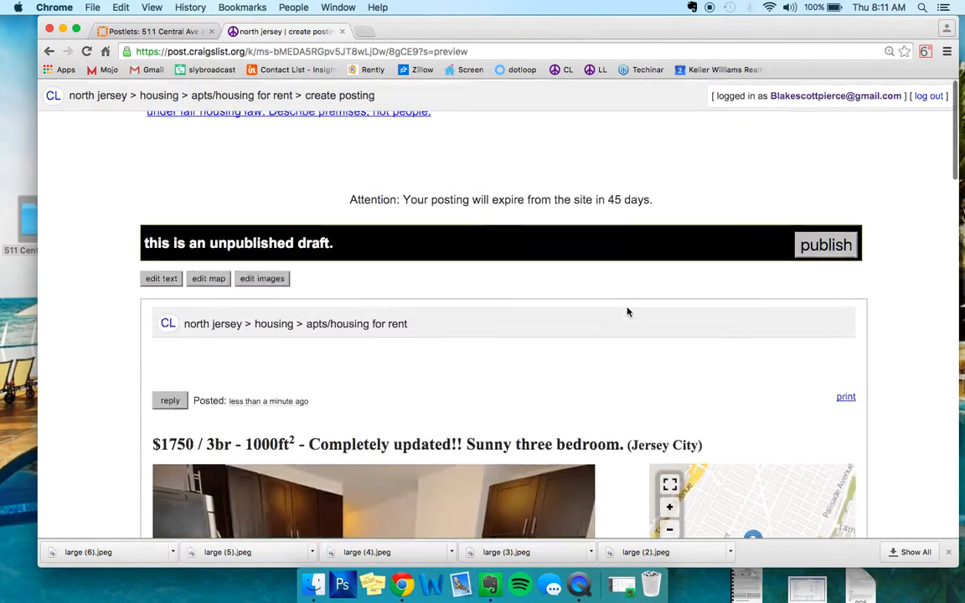
click(829, 243)
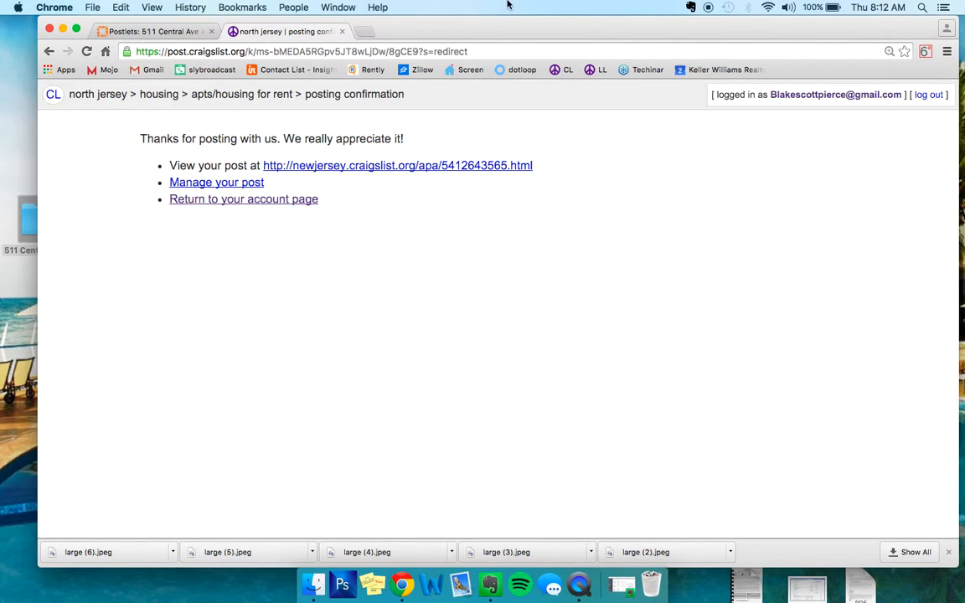
- Close the Craigslist posting confirmation and open the Paragon MLS site hudson.paragonrels.com in a new browser tab
click(342, 32)
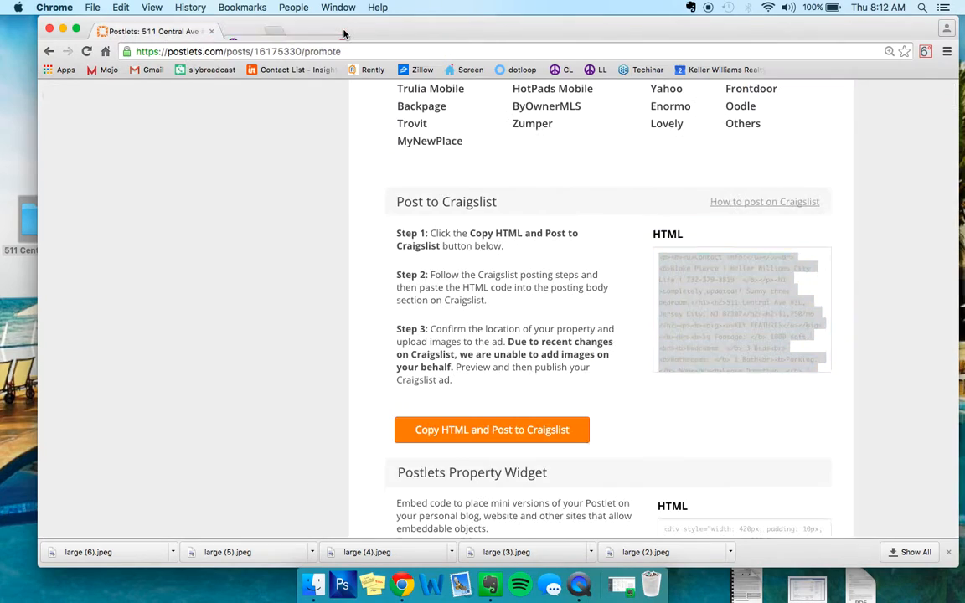
click(235, 35)
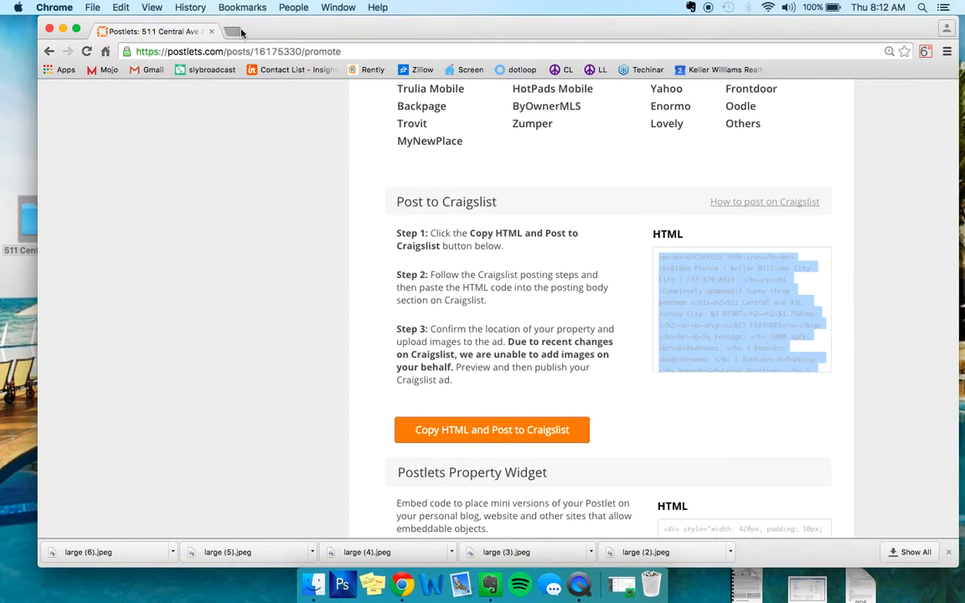
text(hud)
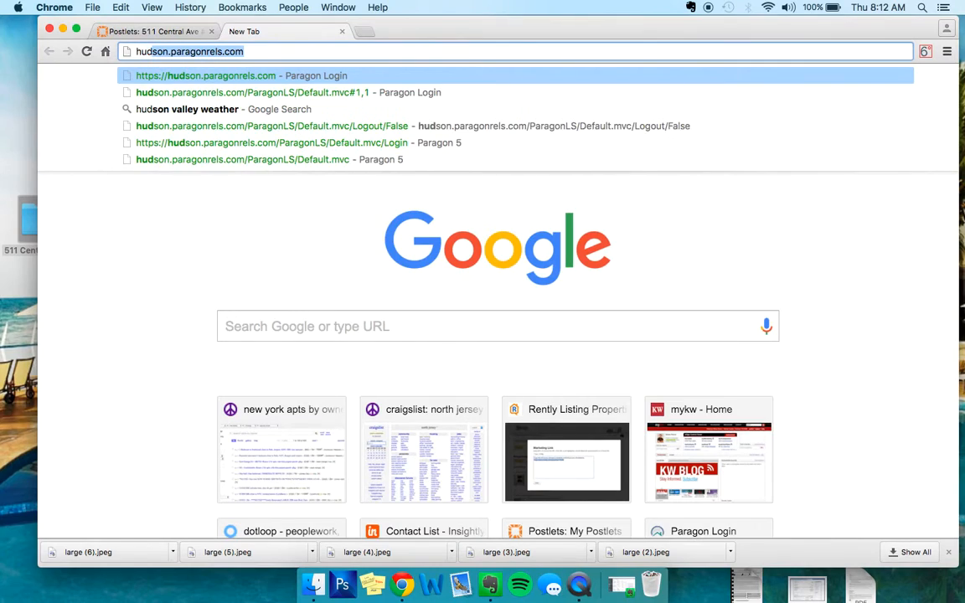
key(Return)
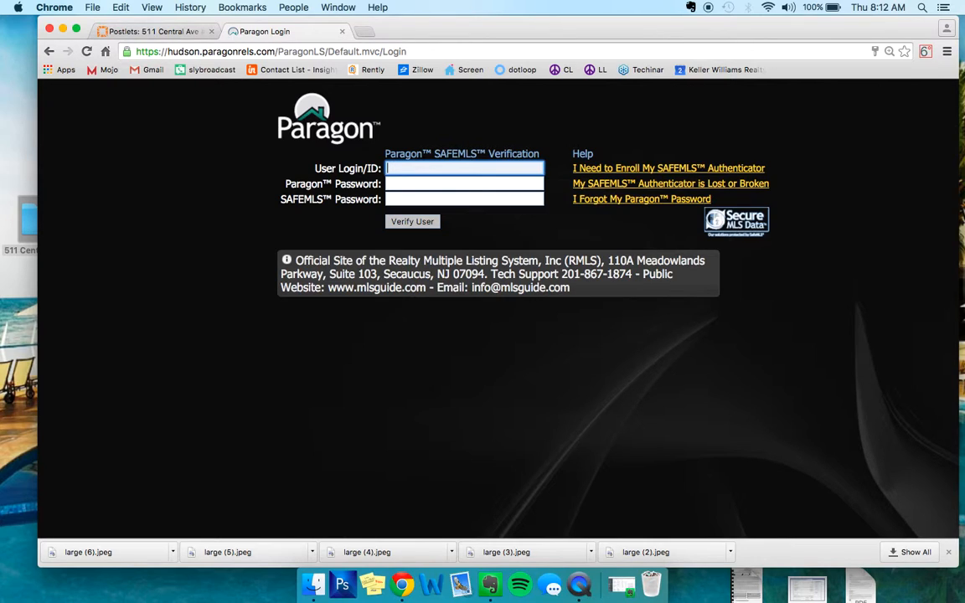
- Log in to Paragon with the agent's user login, the Paragon password and the SAFEMLS password
key(Tab)
text(••)
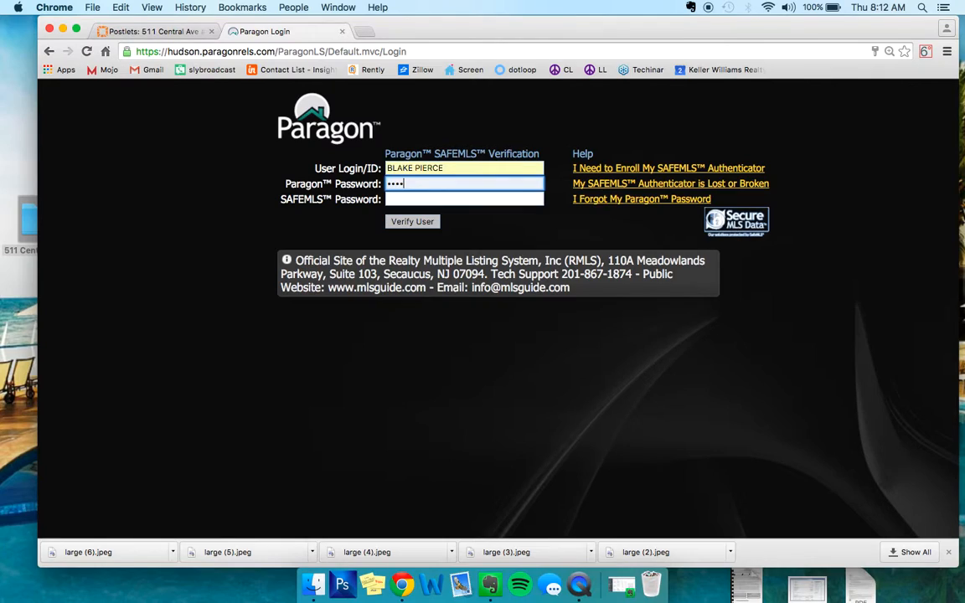
key(Tab)
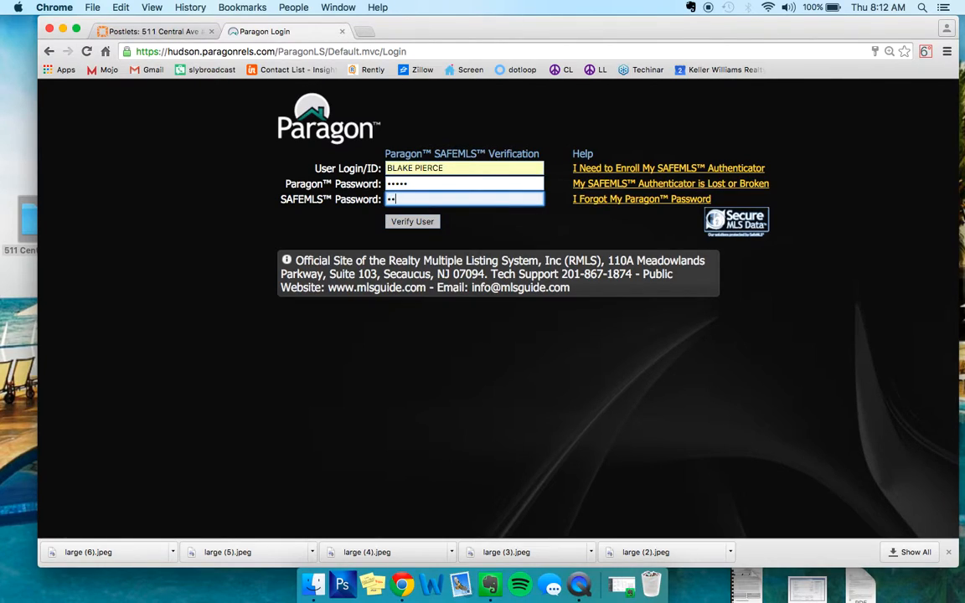
text(••••••)
click(402, 224)
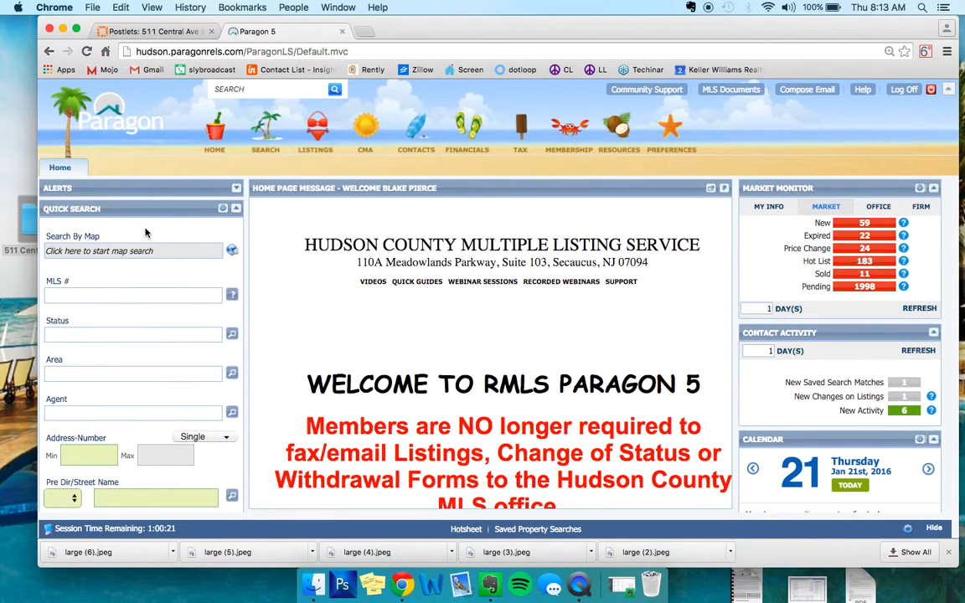
- Open the Quick Search customization and examine which available and selected fields it offers for the ONE FAMILY class
scroll(144, 232, down, 3)
scroll(145, 231, up, 3)
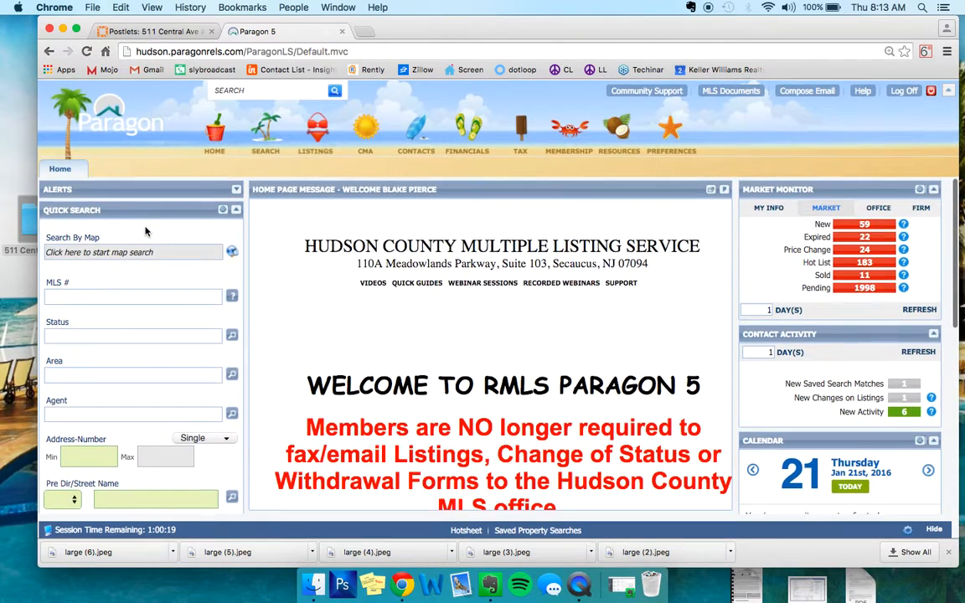
click(81, 291)
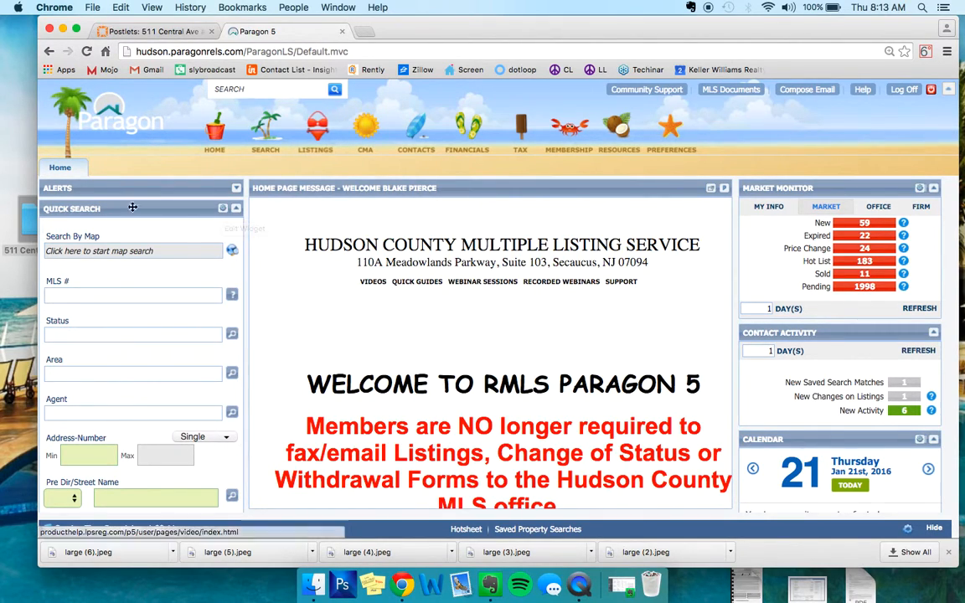
click(223, 208)
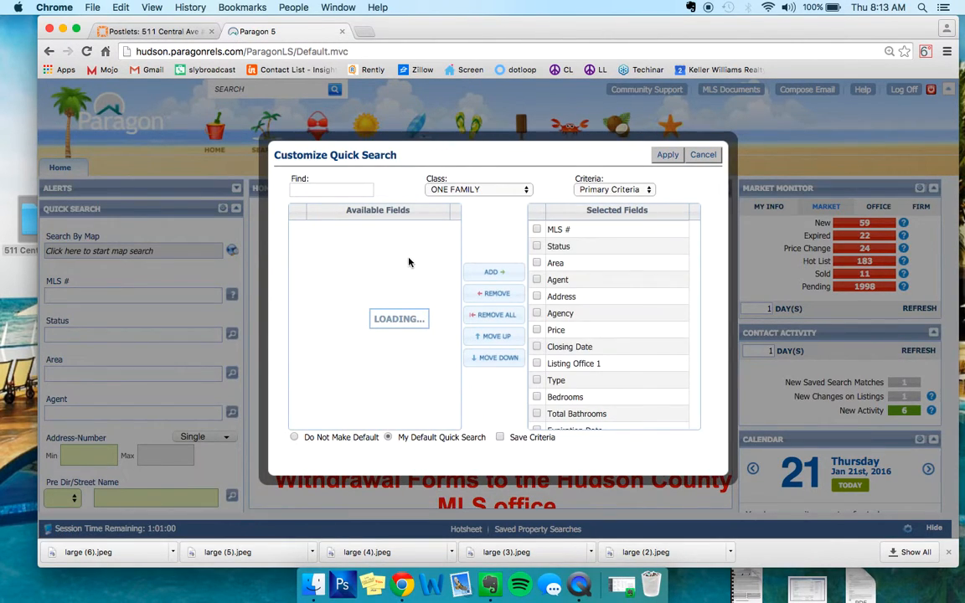
scroll(395, 273, down, 5)
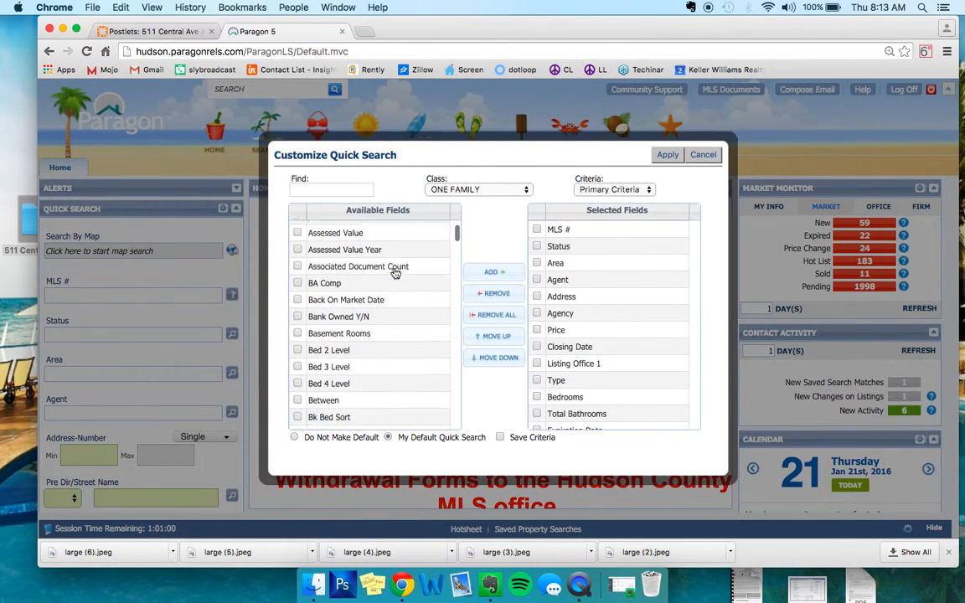
click(379, 297)
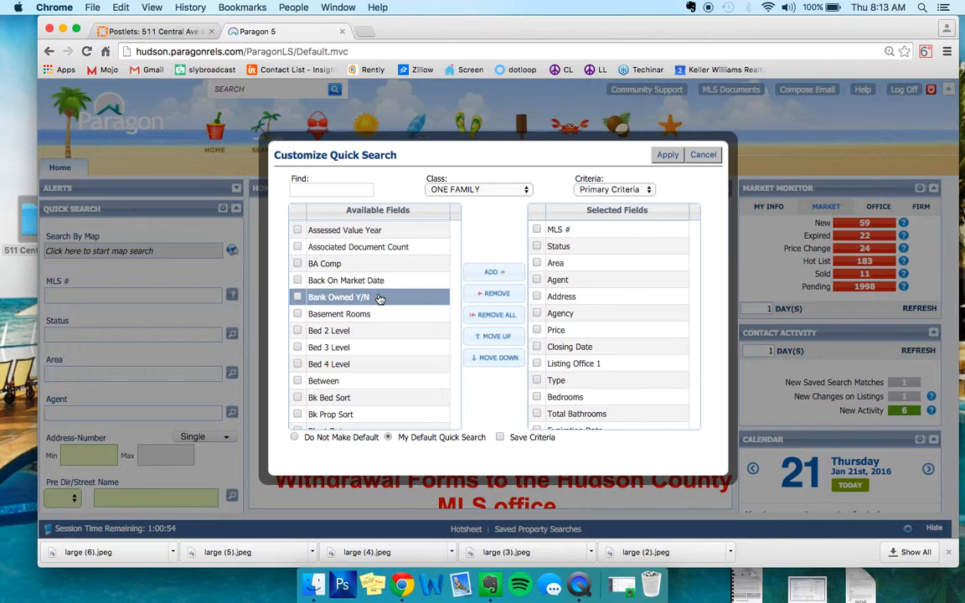
scroll(380, 298, down, 1)
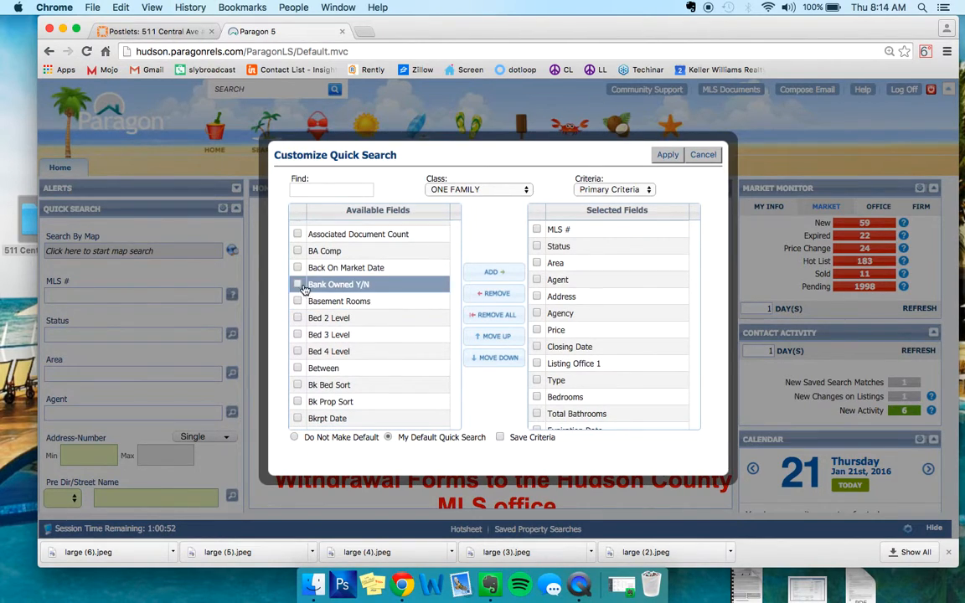
scroll(358, 286, down, 8)
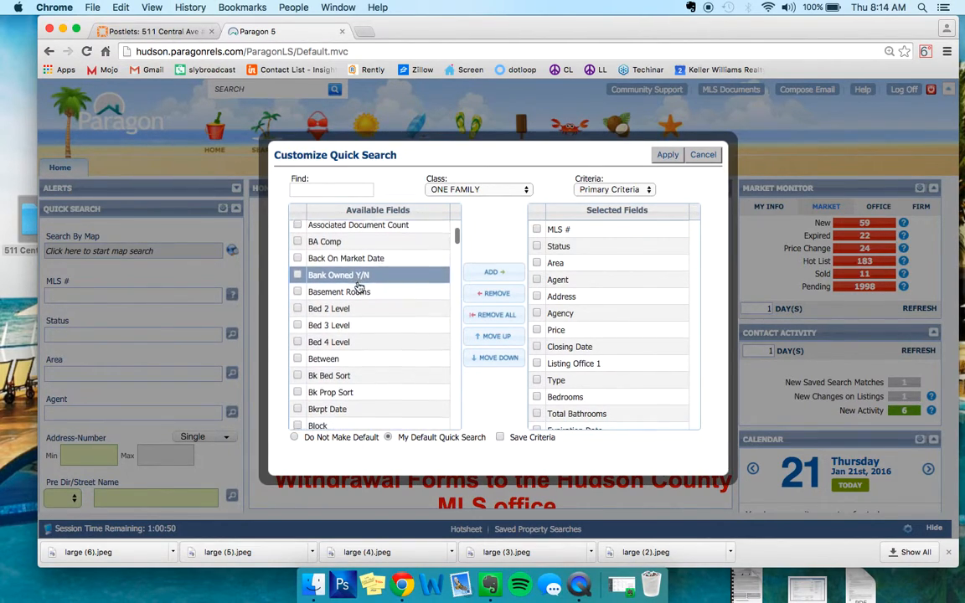
scroll(359, 286, down, 20)
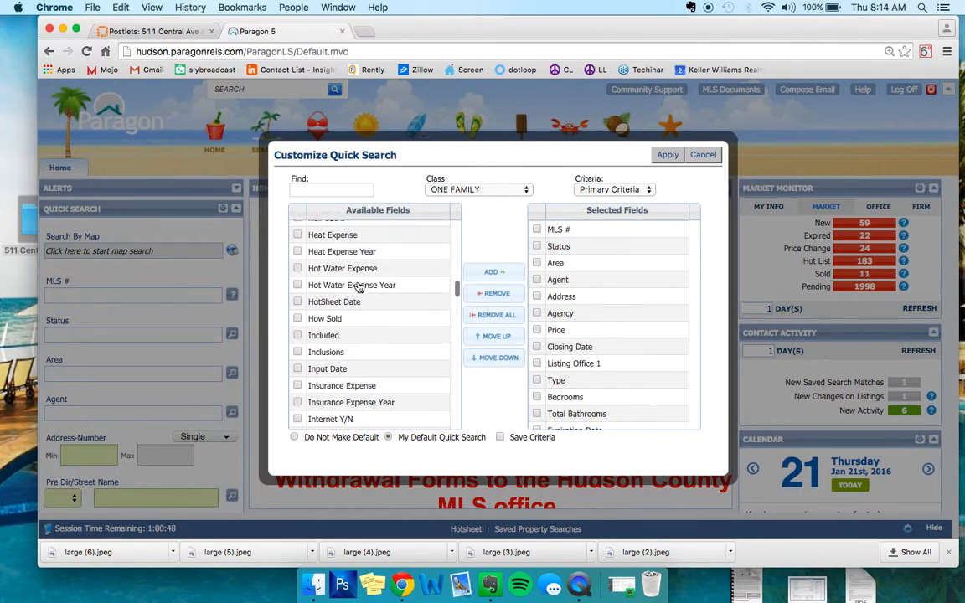
click(681, 318)
scroll(681, 325, down, 2)
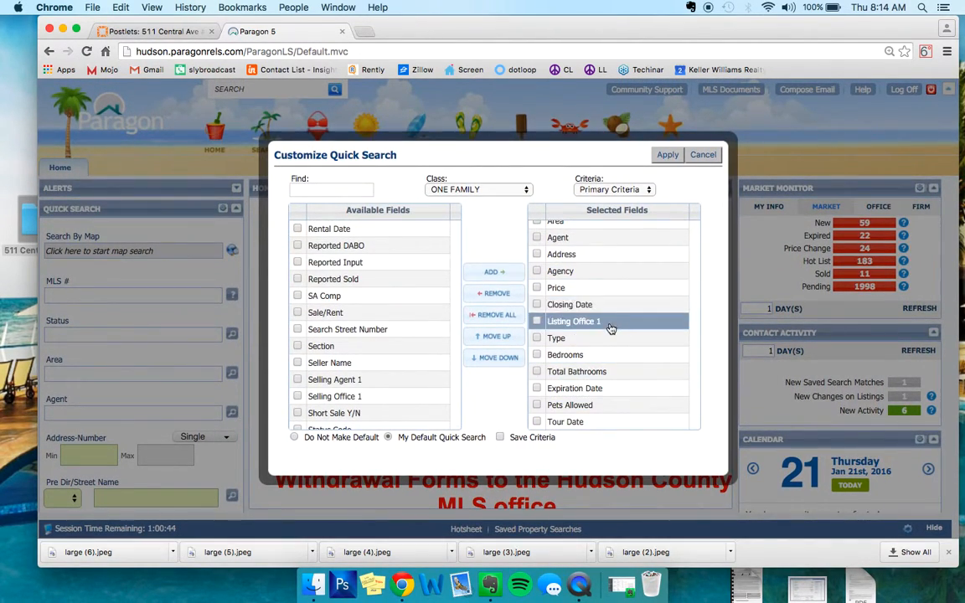
- Mark Listing Office 1 among the selected Quick Search fields, leave Zip unmarked, and apply the customization
click(330, 190)
scroll(345, 276, down, 15)
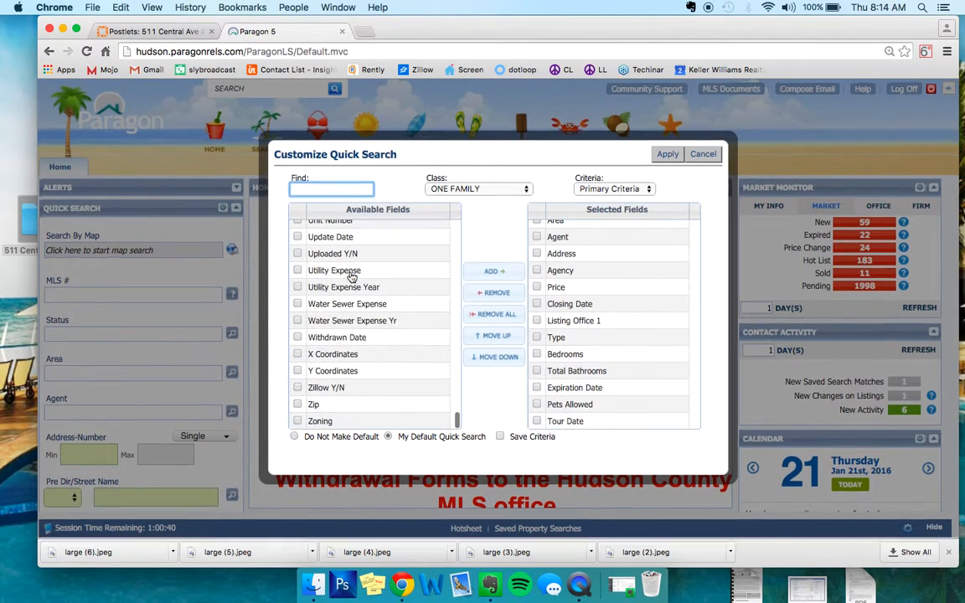
click(297, 406)
click(297, 405)
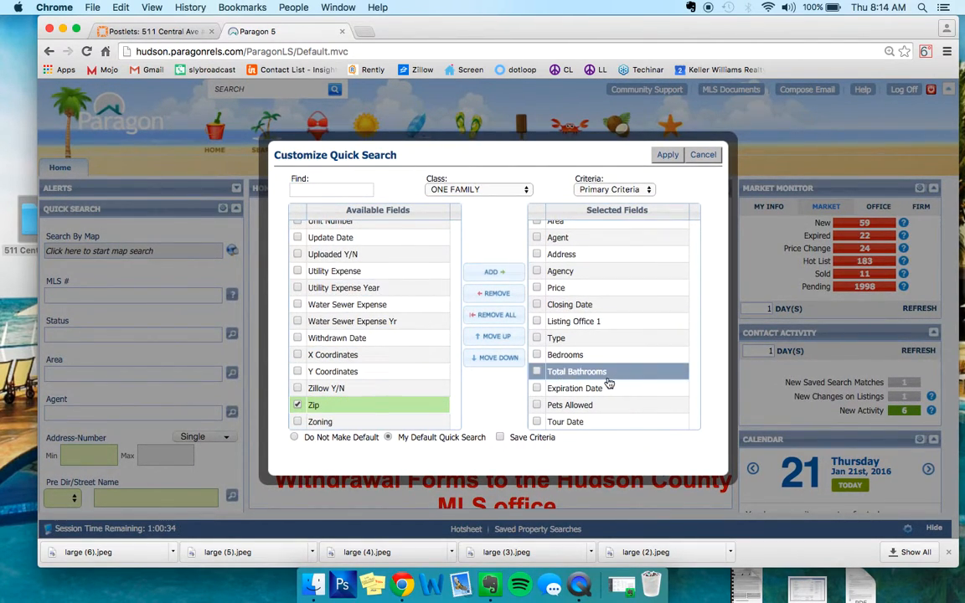
click(603, 323)
click(326, 405)
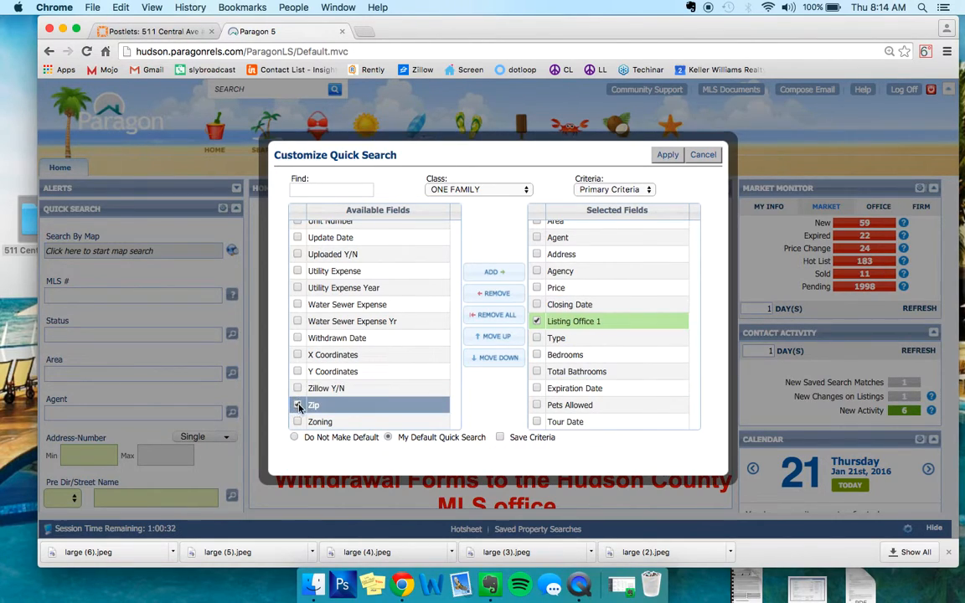
click(667, 156)
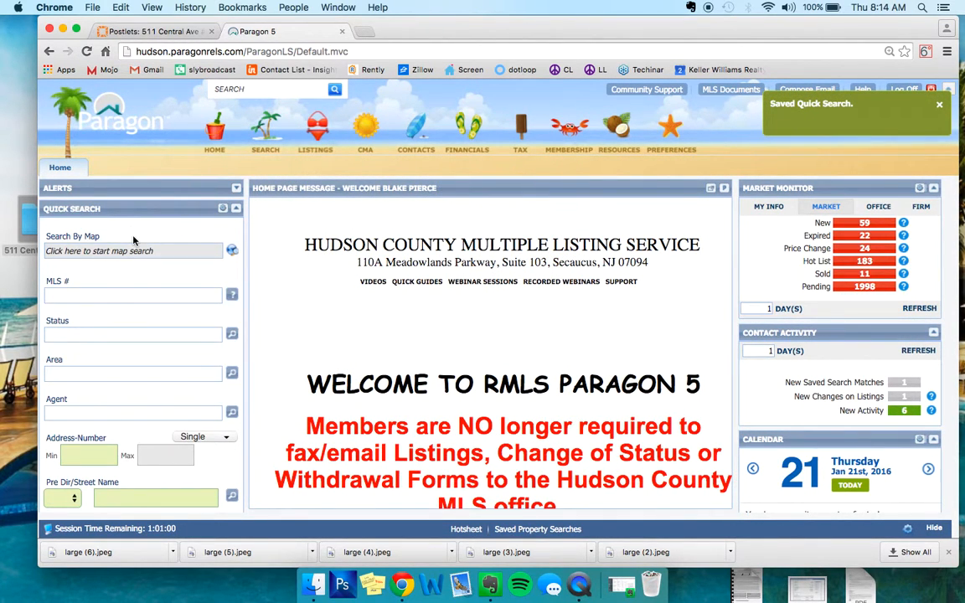
- Set the Quick Search status criterion to AR - Active Rental
scroll(126, 226, down, 10)
click(88, 240)
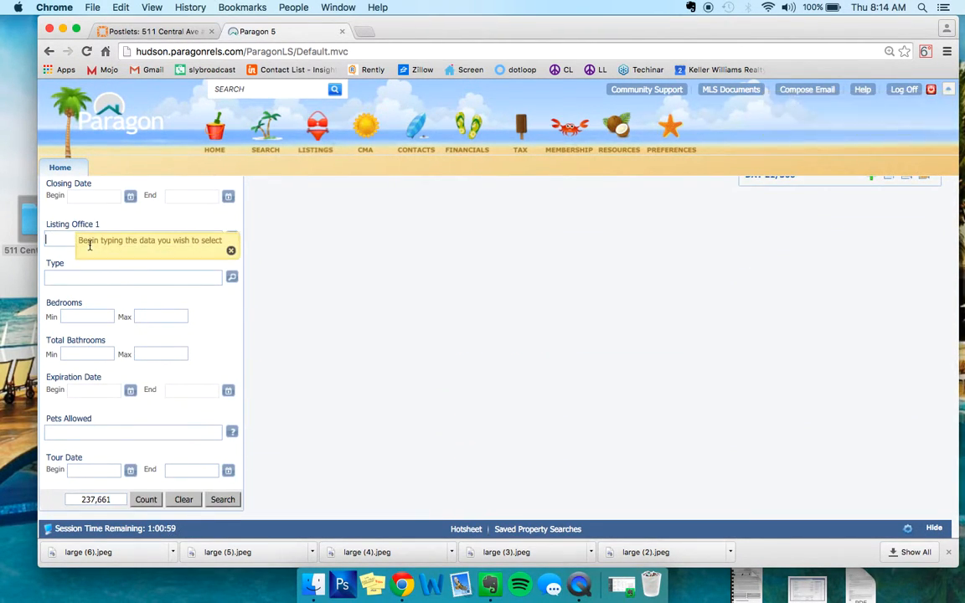
scroll(109, 220, up, 10)
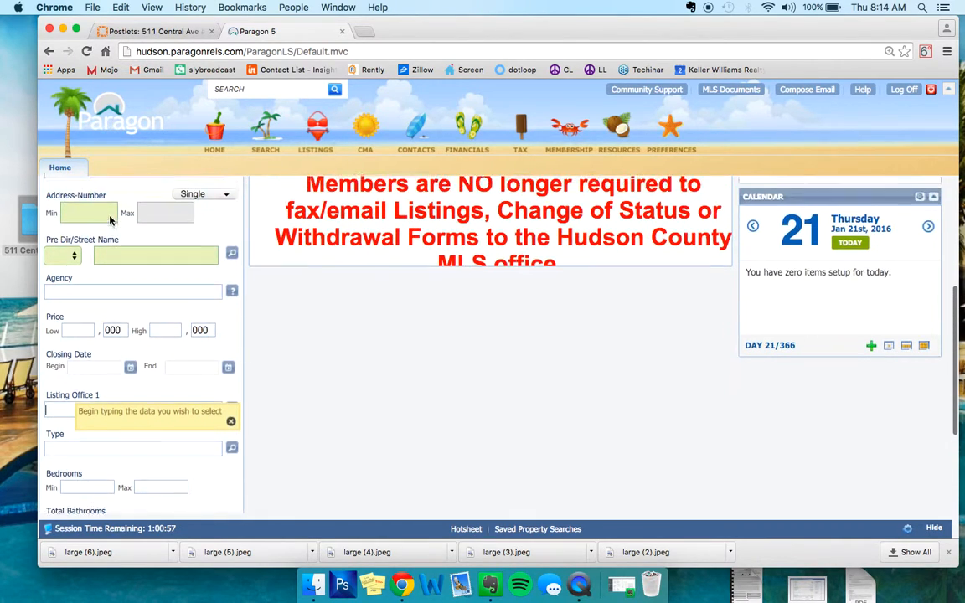
click(102, 275)
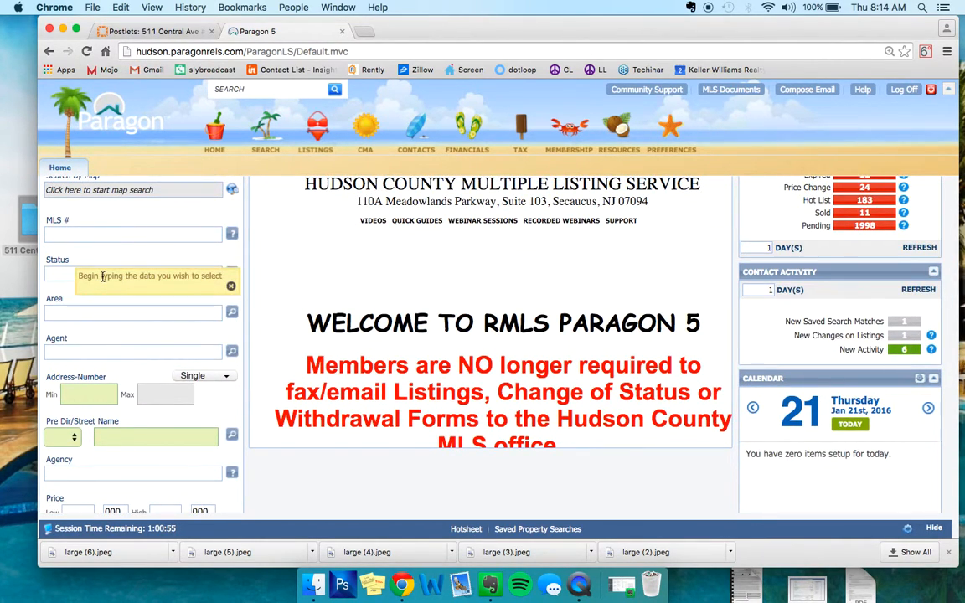
text(ar)
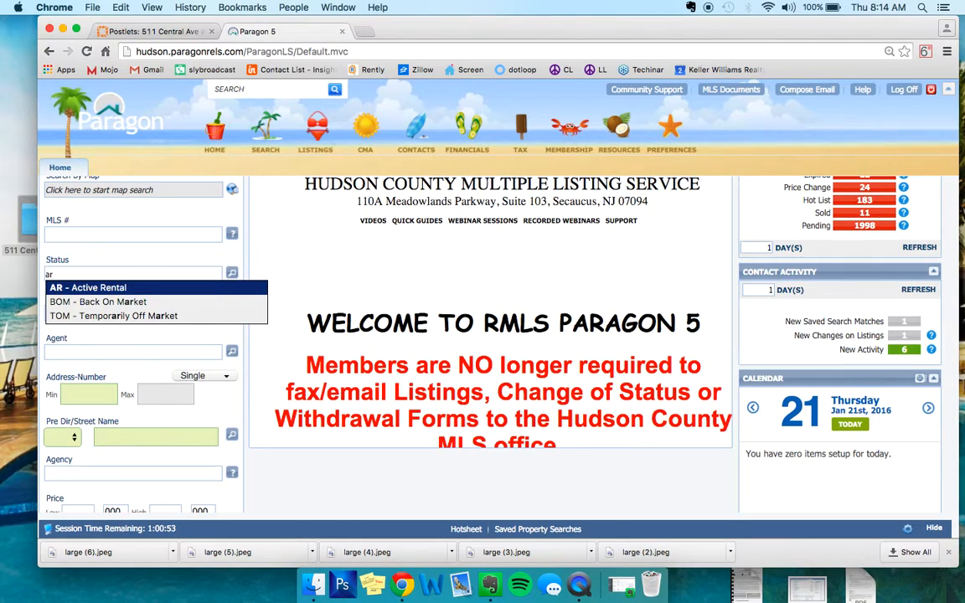
key(Return)
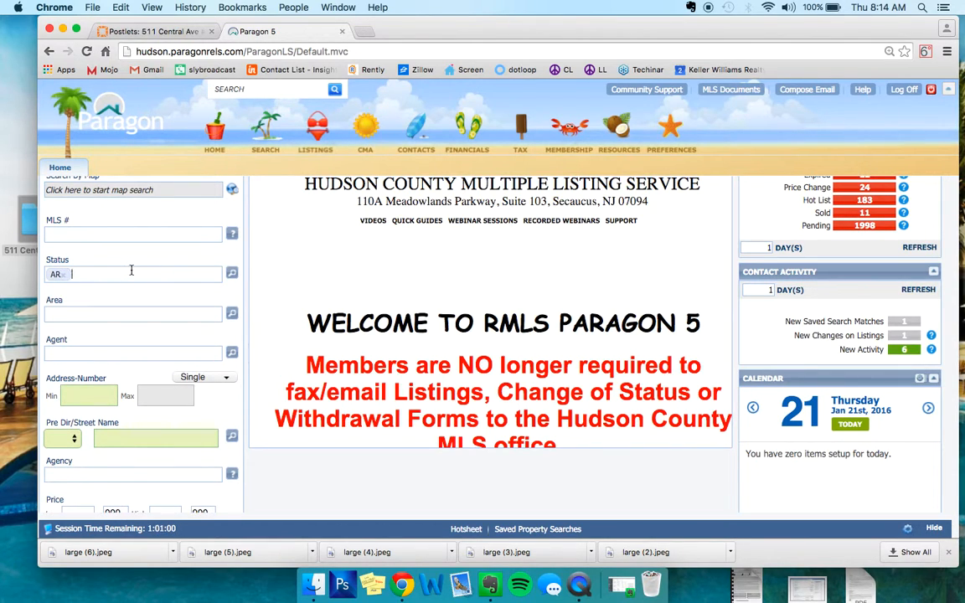
- Find offices matching "keller" for the Listing Office 1 criterion and choose KELLER WILLIAMS CITY LIFE REALTY
scroll(130, 270, down, 1)
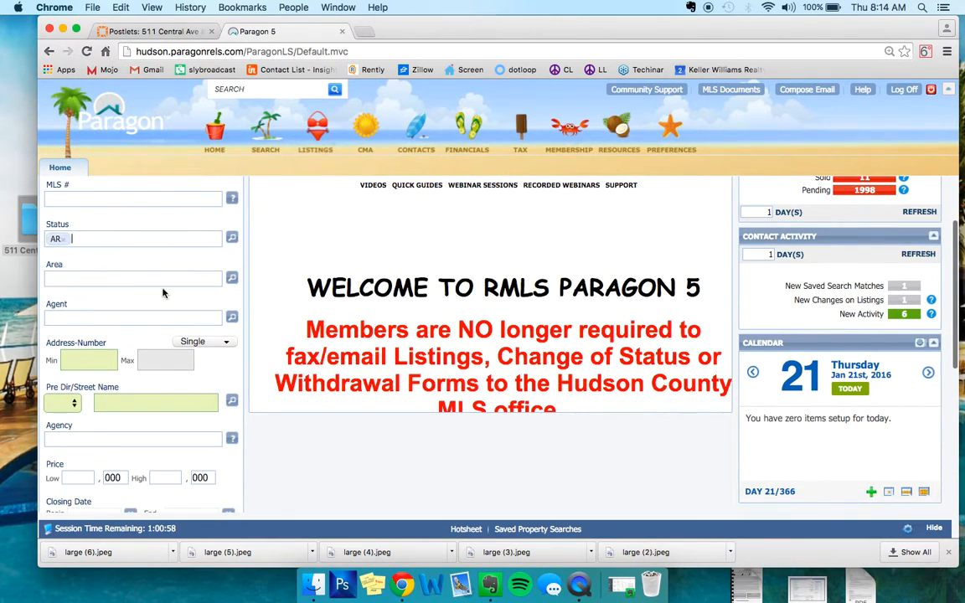
scroll(108, 283, down, 5)
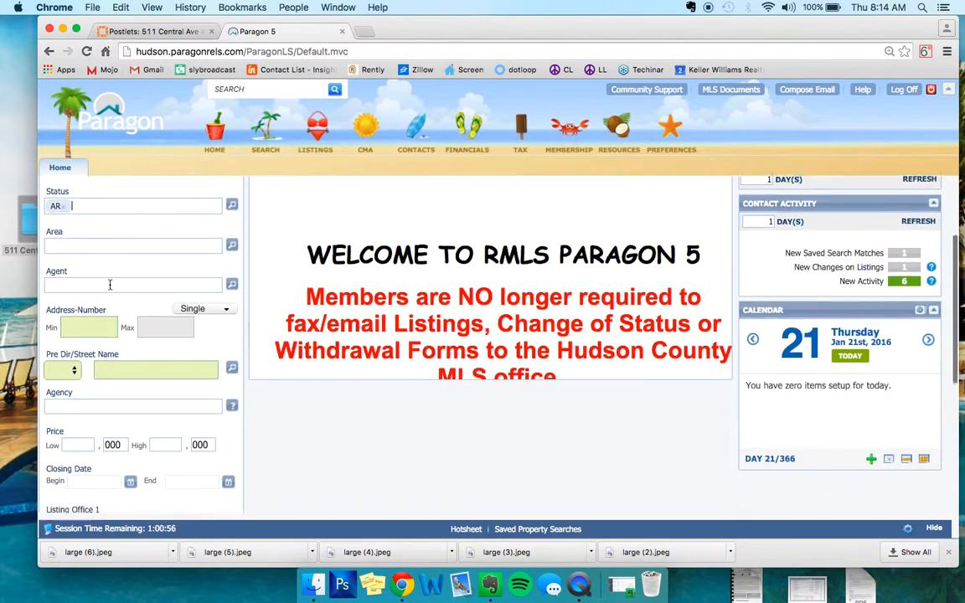
click(84, 334)
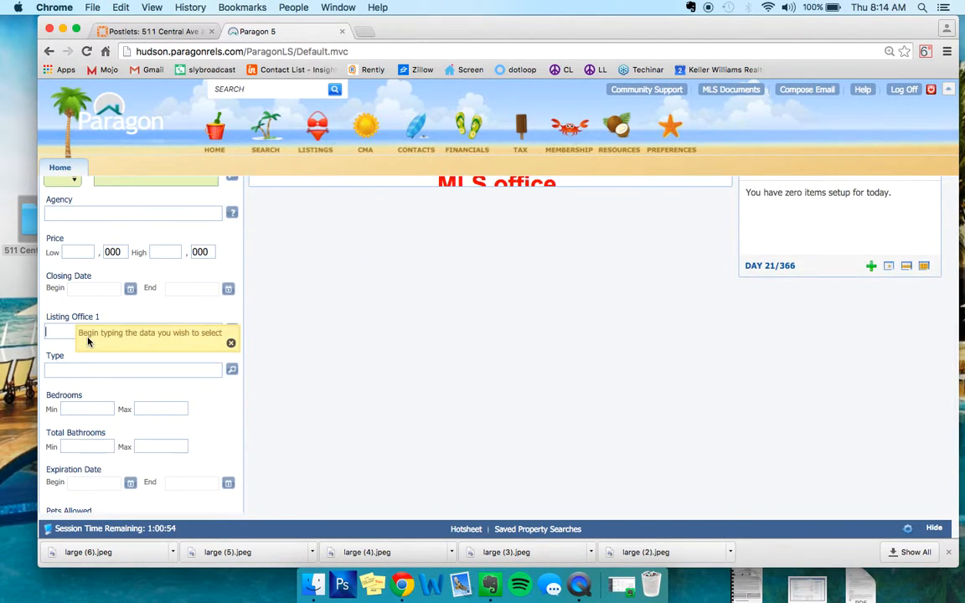
text(keller)
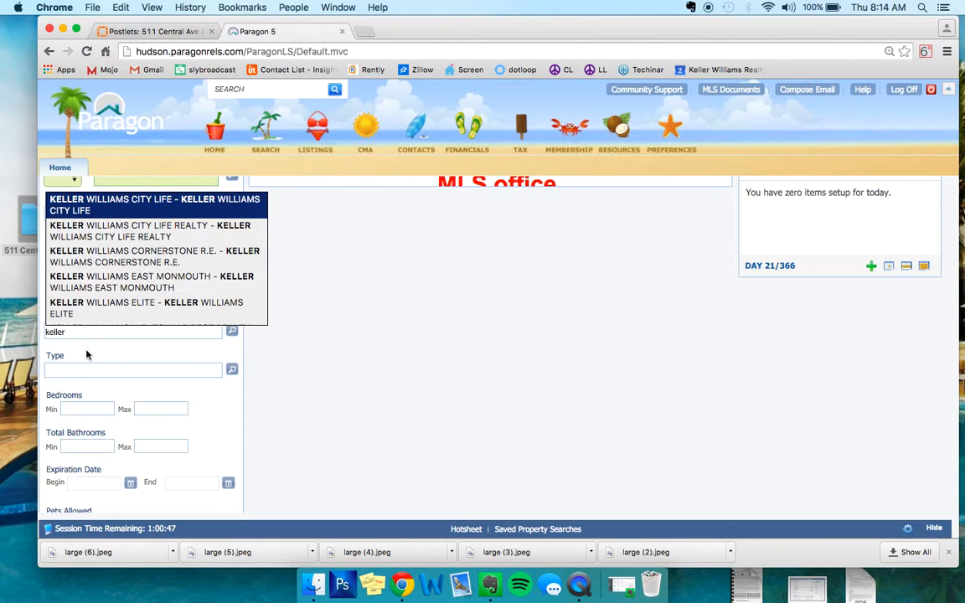
click(176, 231)
- Count the listings that match the Quick Search criteria and check the total
scroll(176, 231, down, 3)
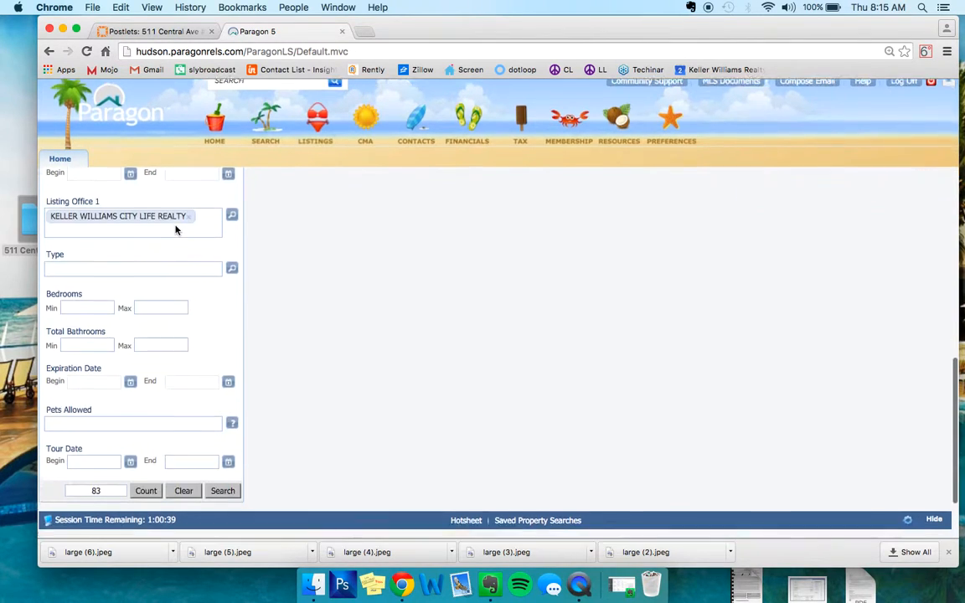
click(141, 499)
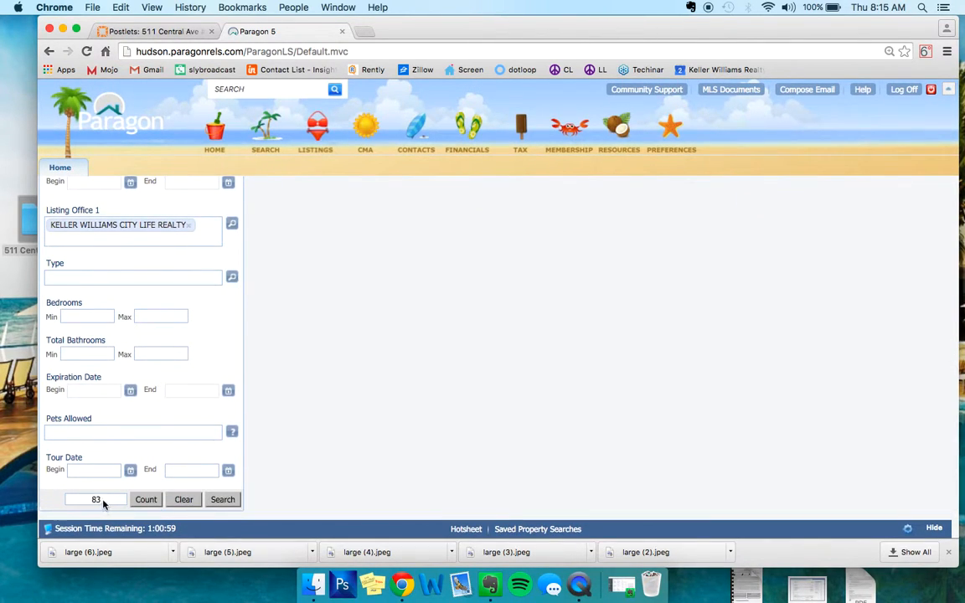
double_click(115, 498)
click(116, 500)
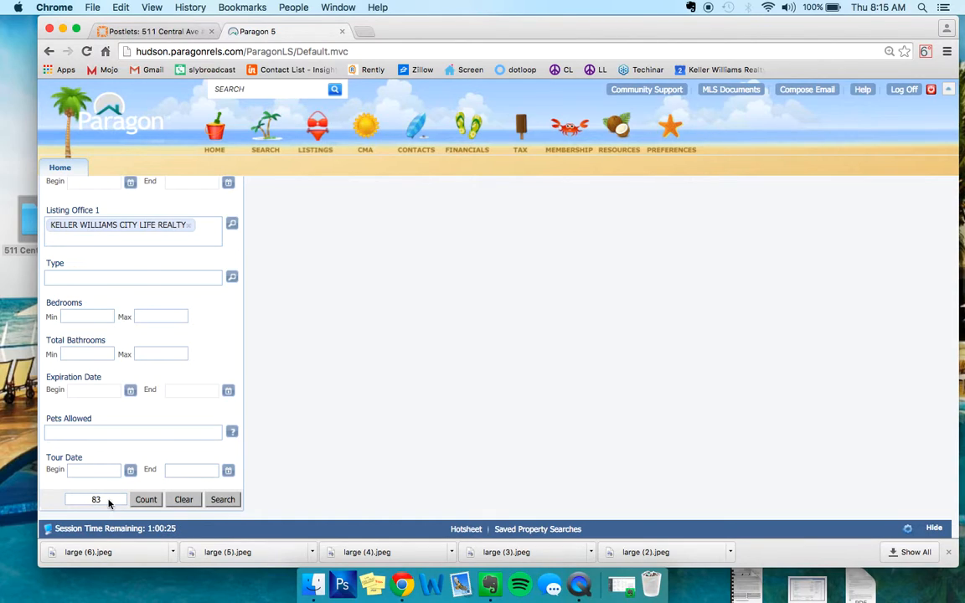
- Run the Quick Search with the set criteria and look through the matching active rentals
click(225, 499)
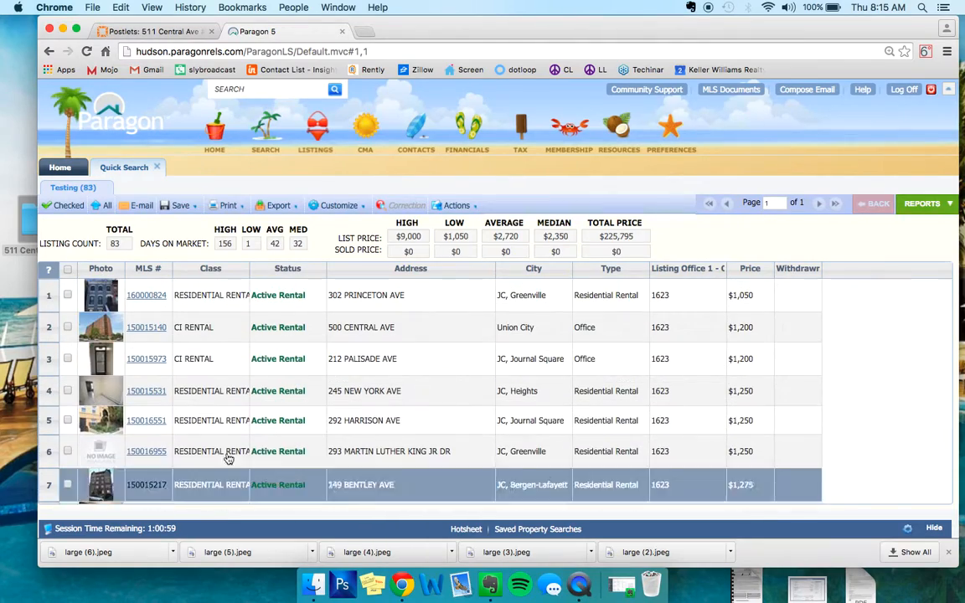
scroll(262, 310, down, 3)
scroll(262, 311, down, 20)
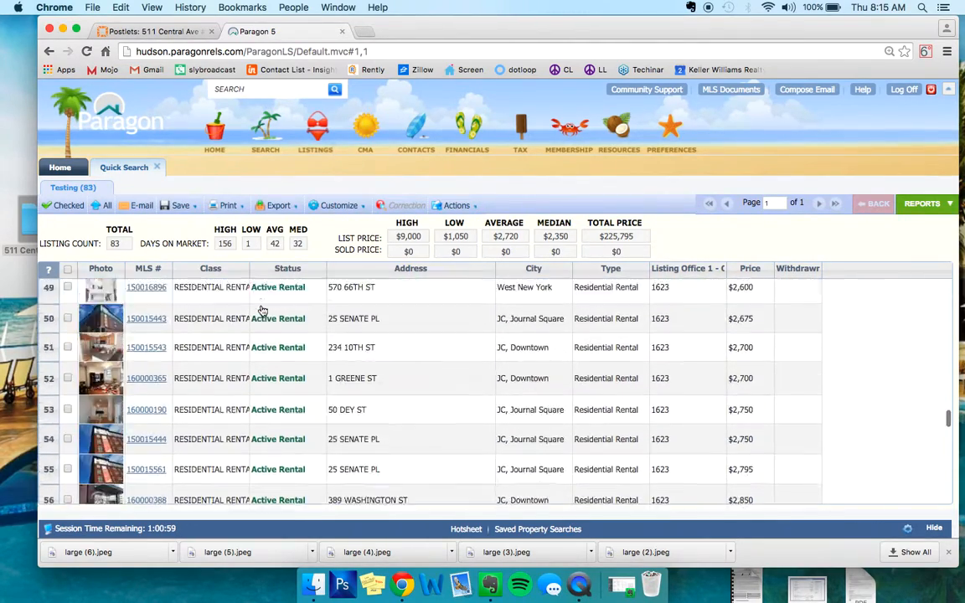
scroll(262, 310, up, 20)
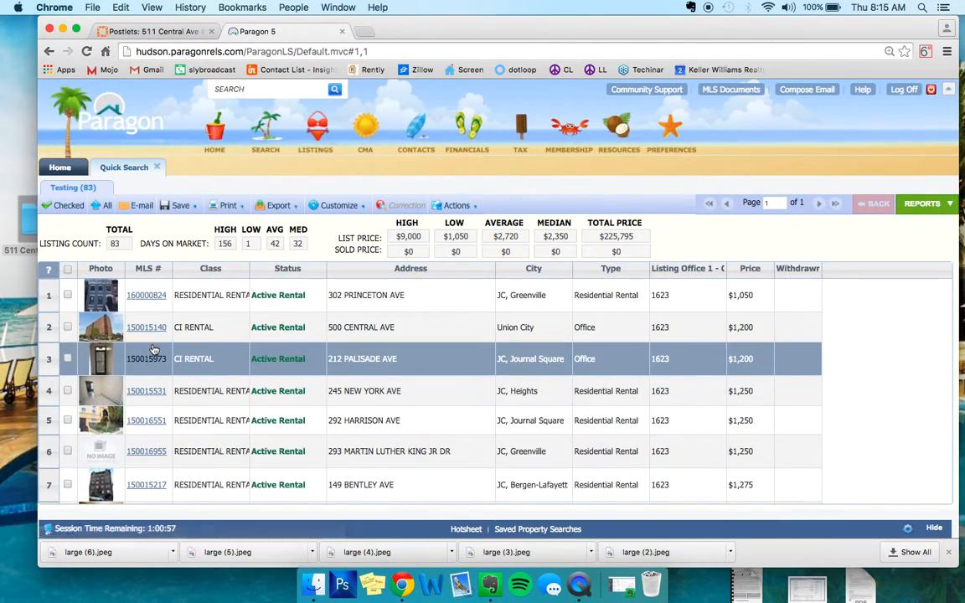
scroll(151, 352, down, 3)
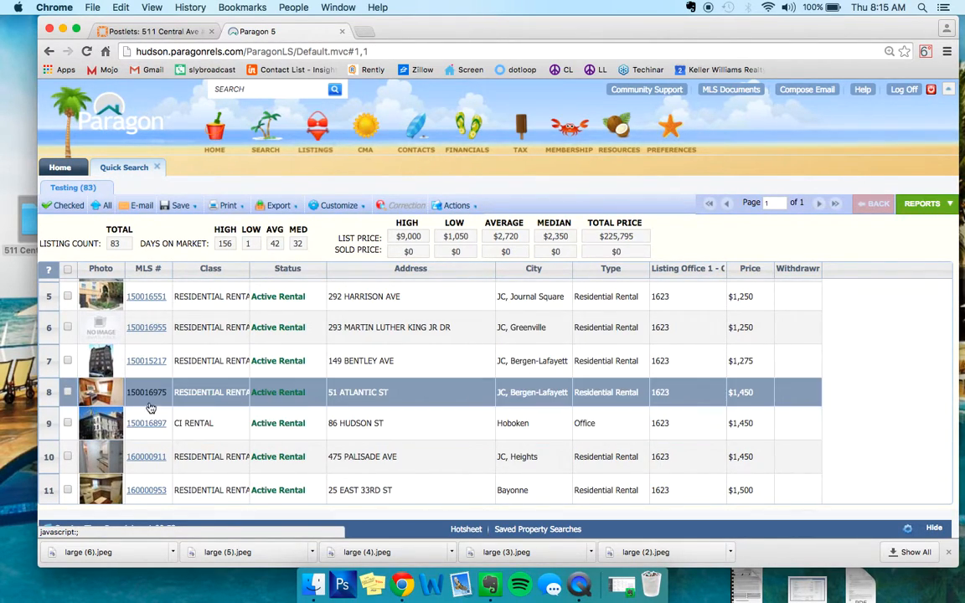
- Open the agent report of the $1,450 Bergen-Lafayette rental and review it and the Hoboken office listing that follows
click(145, 392)
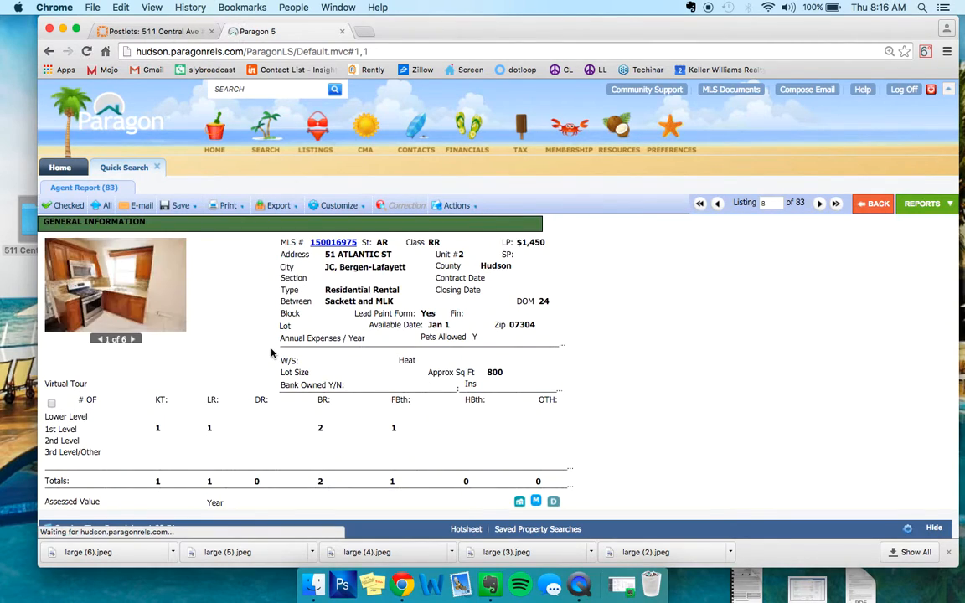
scroll(269, 349, down, 10)
scroll(271, 353, up, 4)
scroll(271, 353, up, 6)
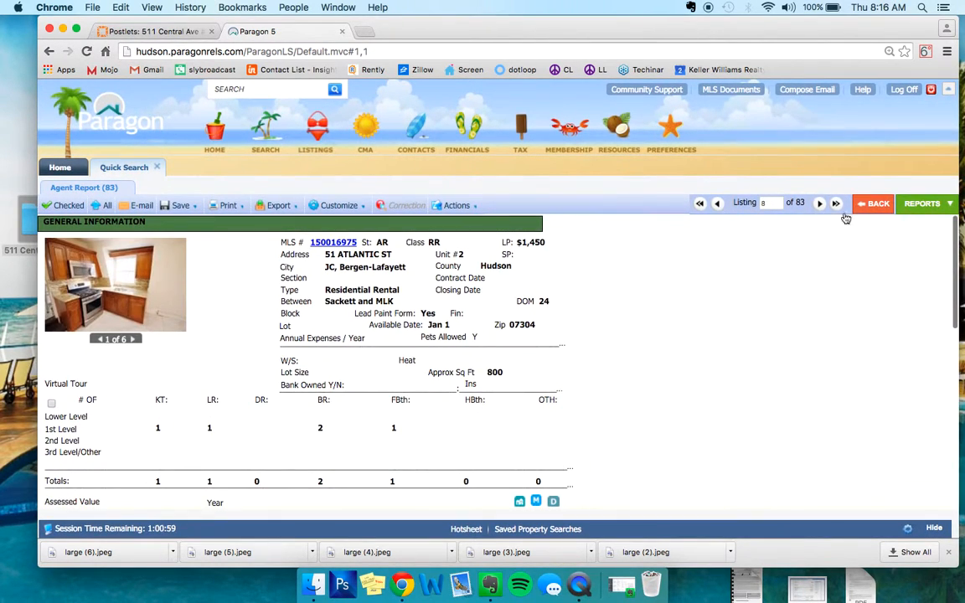
click(820, 203)
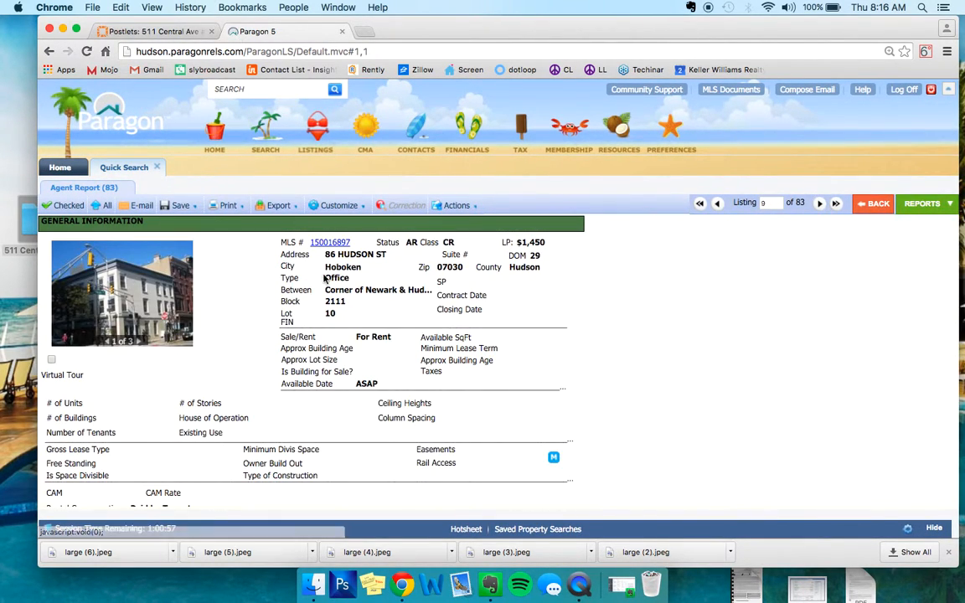
scroll(208, 448, down, 10)
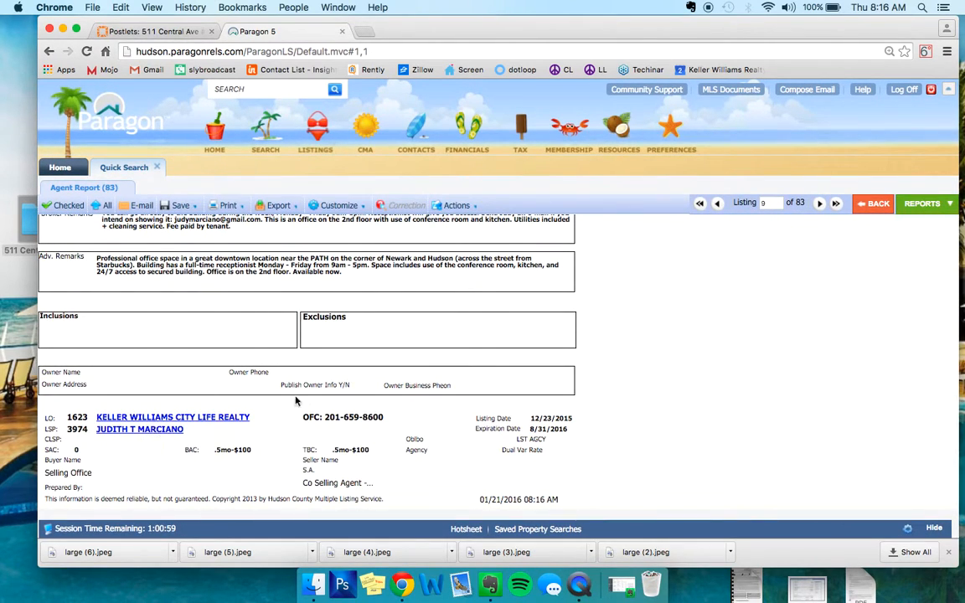
- Advance to the $1,450 Jersey City Heights rental and review its details, remarks, listing agent and photos
click(820, 204)
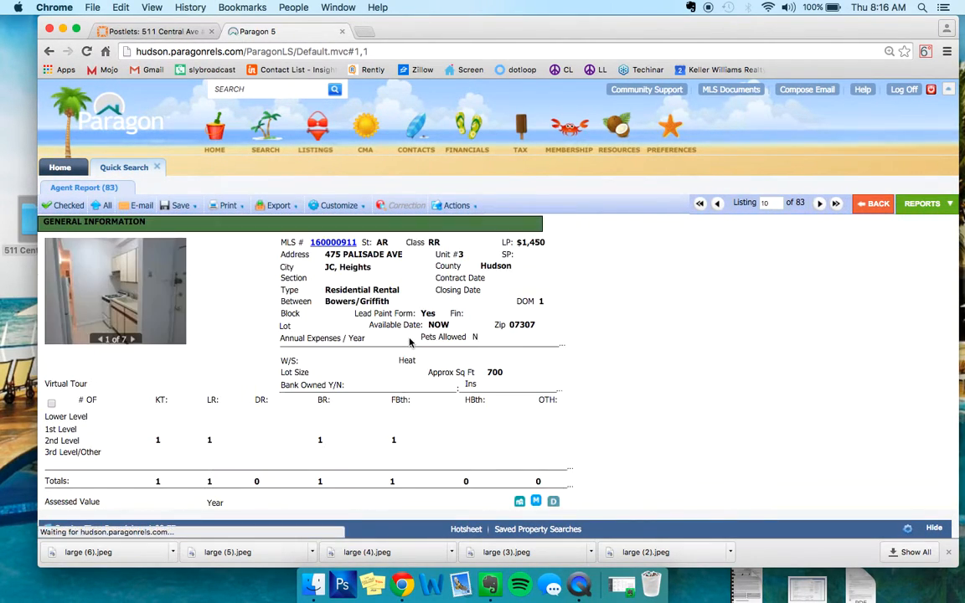
scroll(178, 434, down, 10)
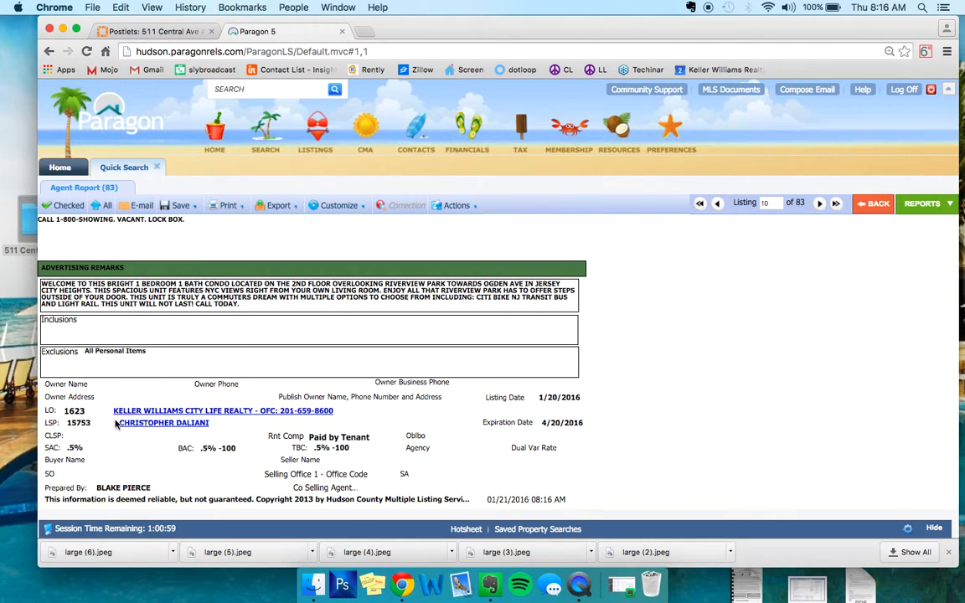
scroll(226, 430, up, 10)
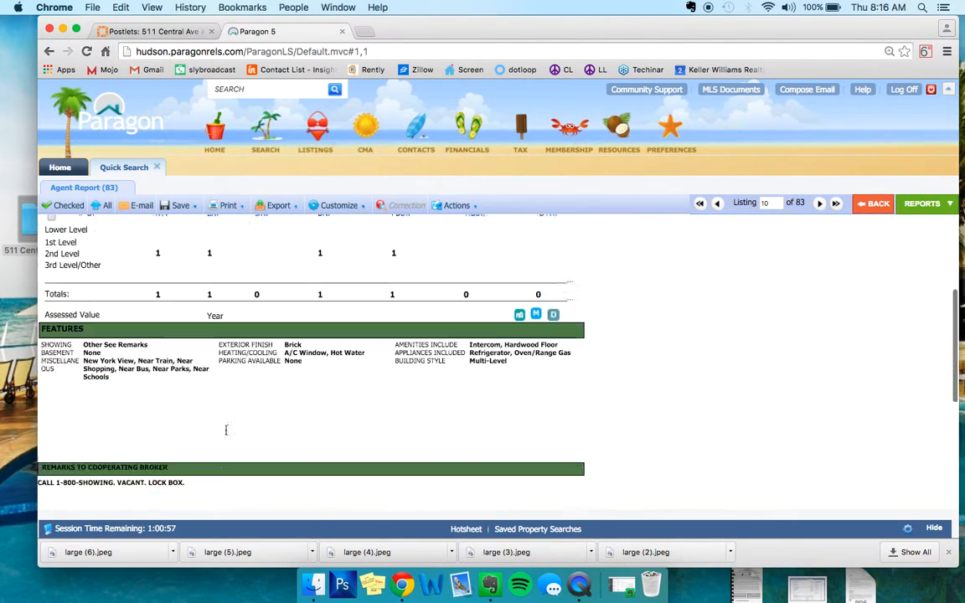
click(132, 340)
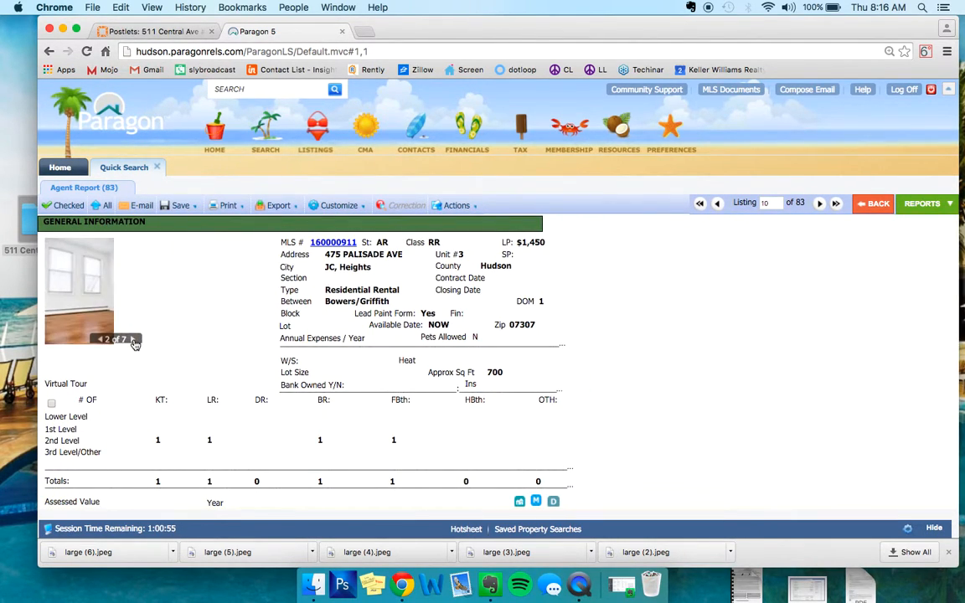
click(133, 340)
click(132, 340)
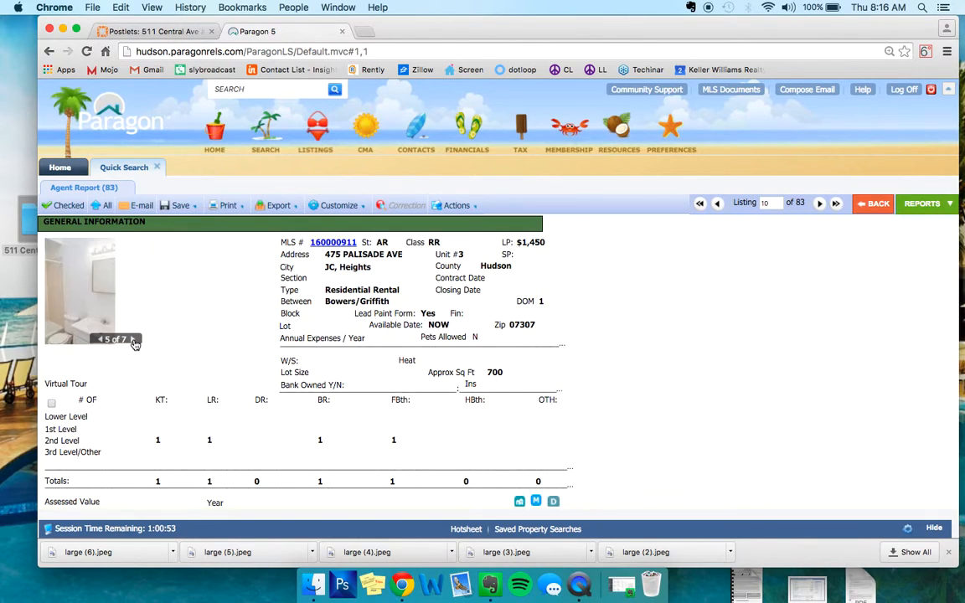
click(132, 340)
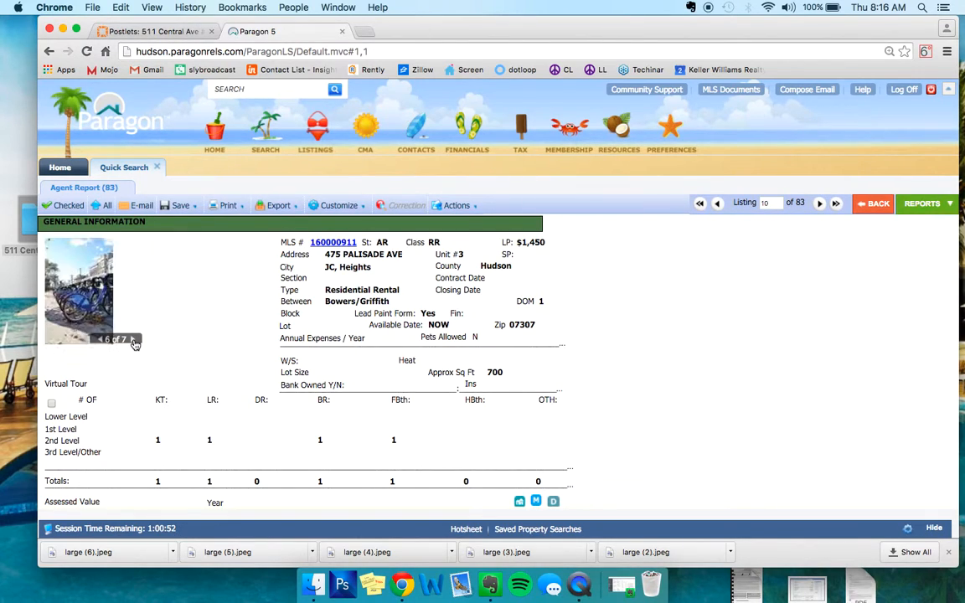
- Create a new folder on the desktop and name it after the Jersey City Heights listing's street address
right_click(12, 317)
click(33, 325)
click(14, 323)
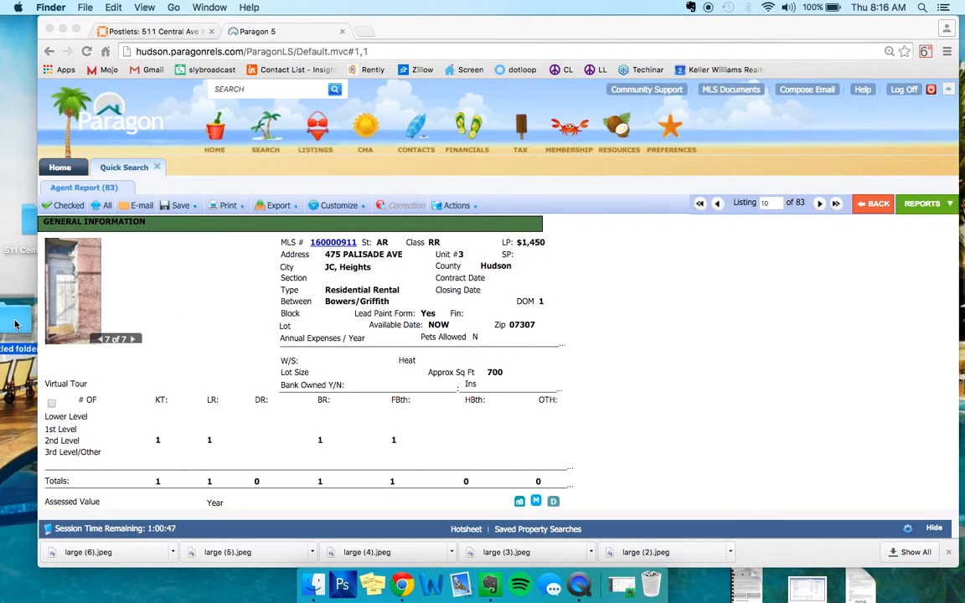
key(super+i)
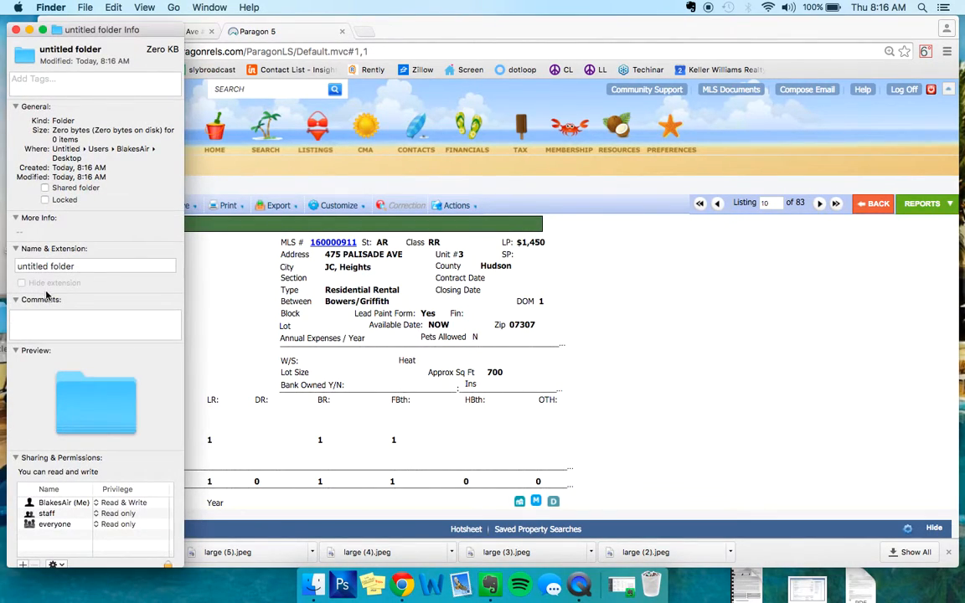
drag(99, 267, 1, 268)
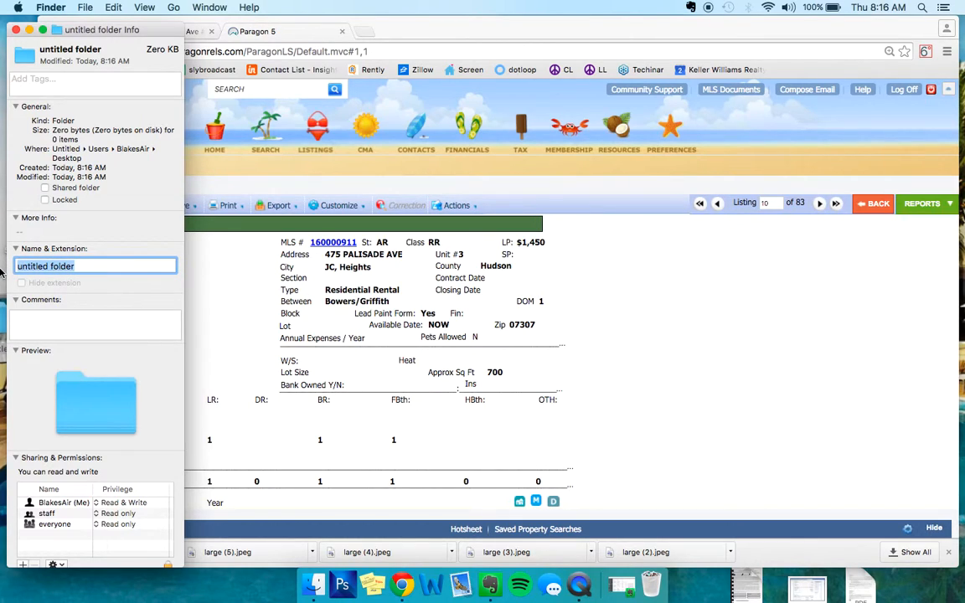
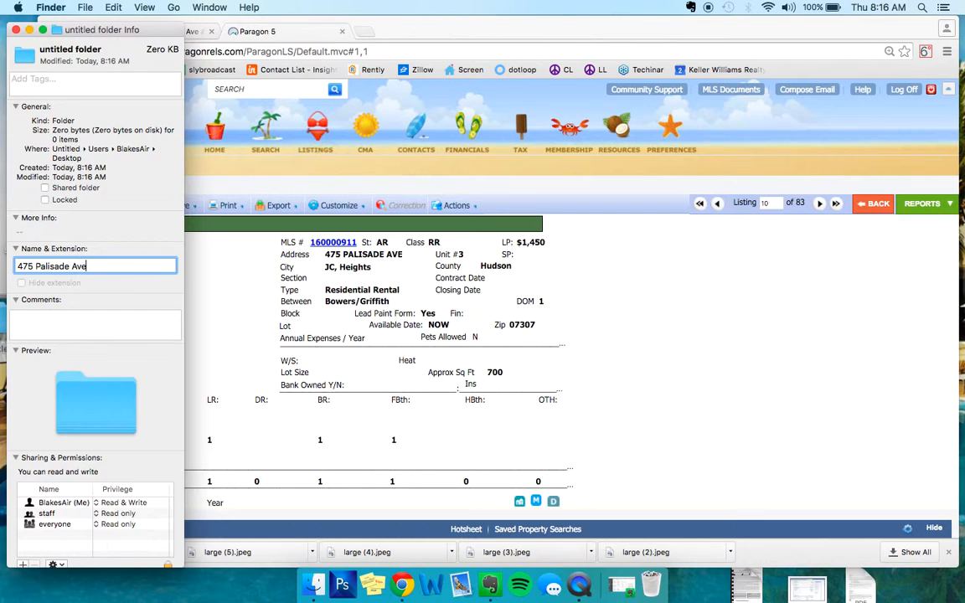
key(Return)
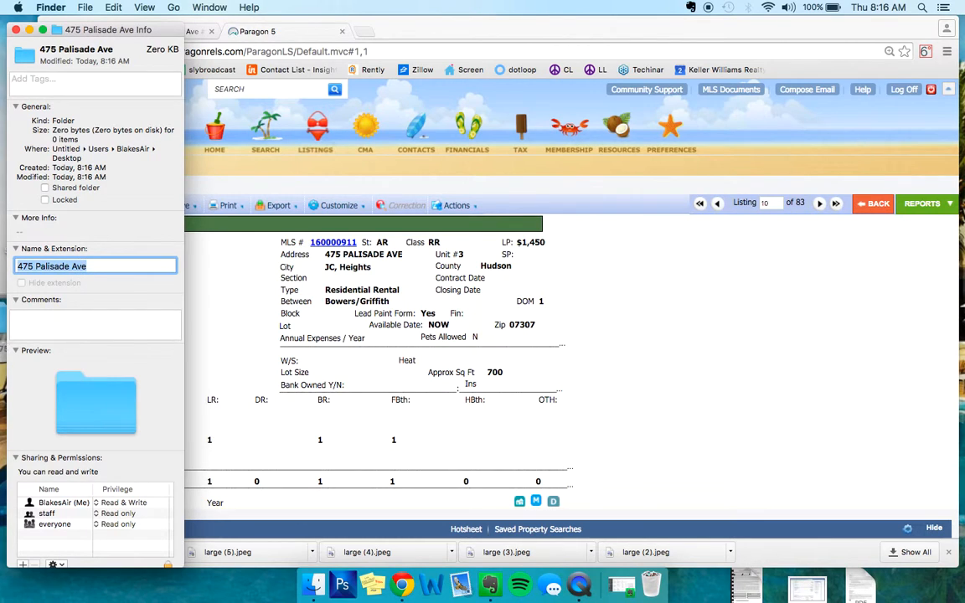
click(15, 31)
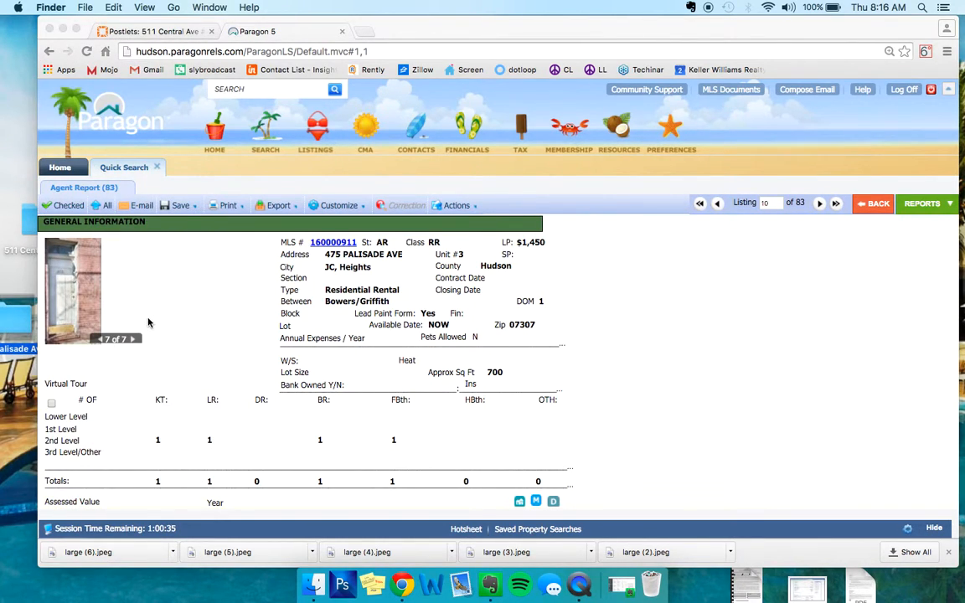
- Save the listing's enlarged front door photo in the new desktop folder and advance to the kitchen photo
scroll(148, 323, down, 5)
scroll(148, 322, up, 5)
click(82, 286)
click(74, 291)
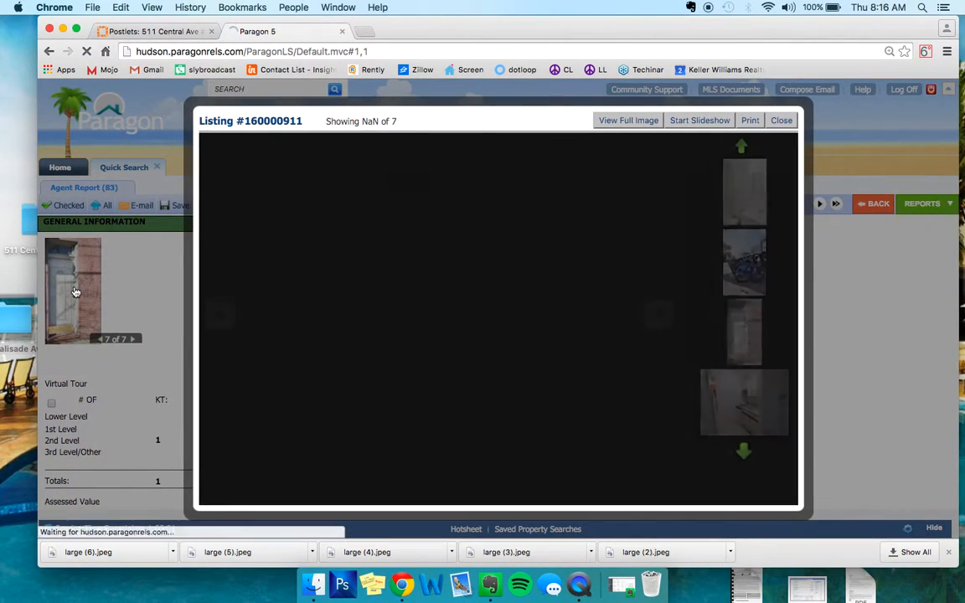
right_click(453, 205)
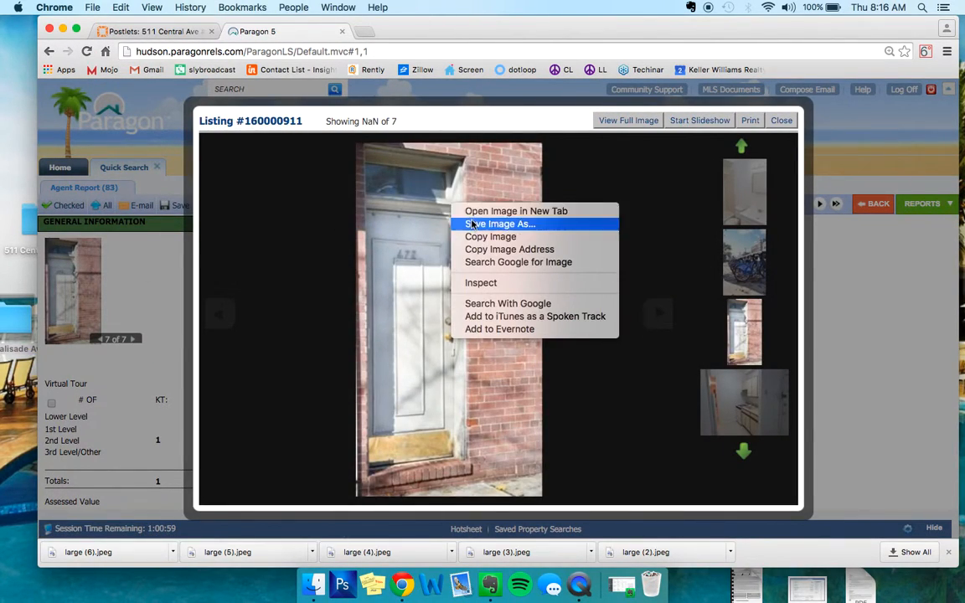
click(475, 224)
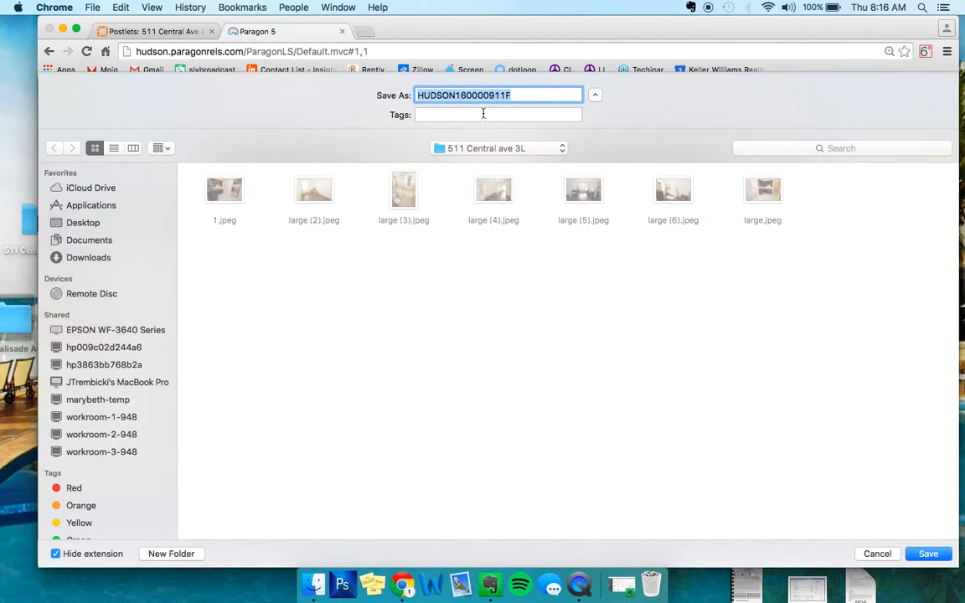
click(486, 148)
click(466, 164)
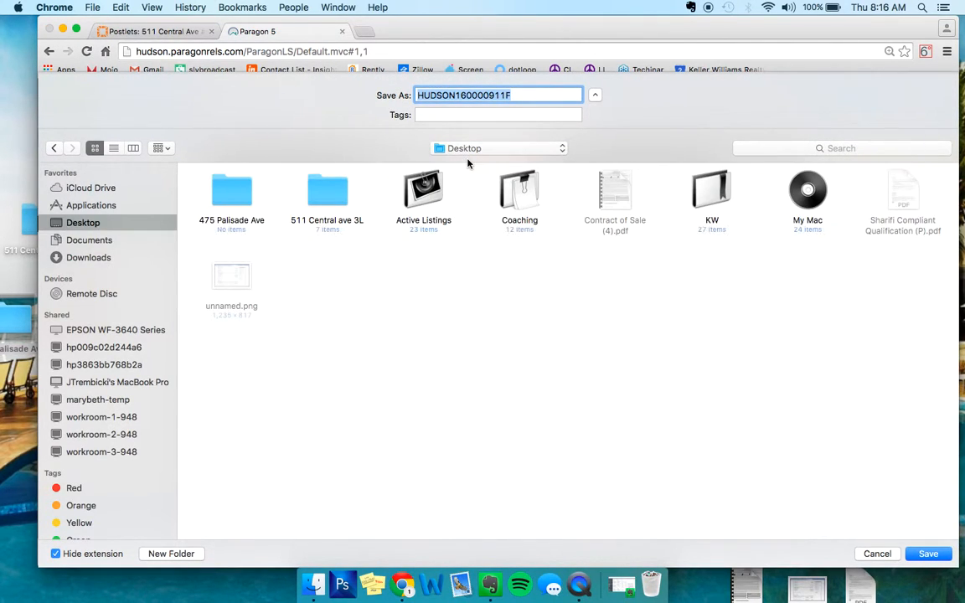
double_click(232, 194)
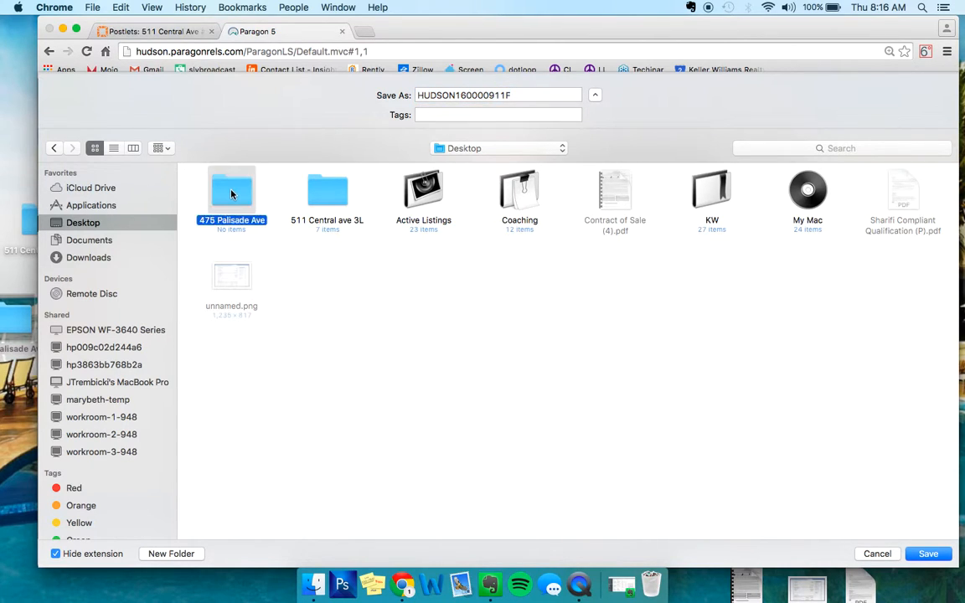
click(926, 553)
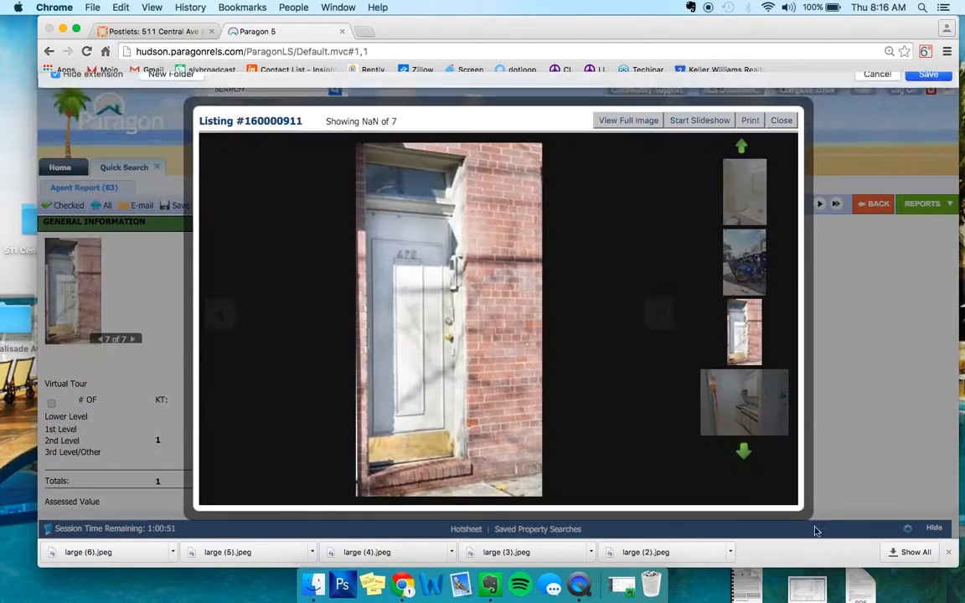
click(657, 313)
right_click(381, 279)
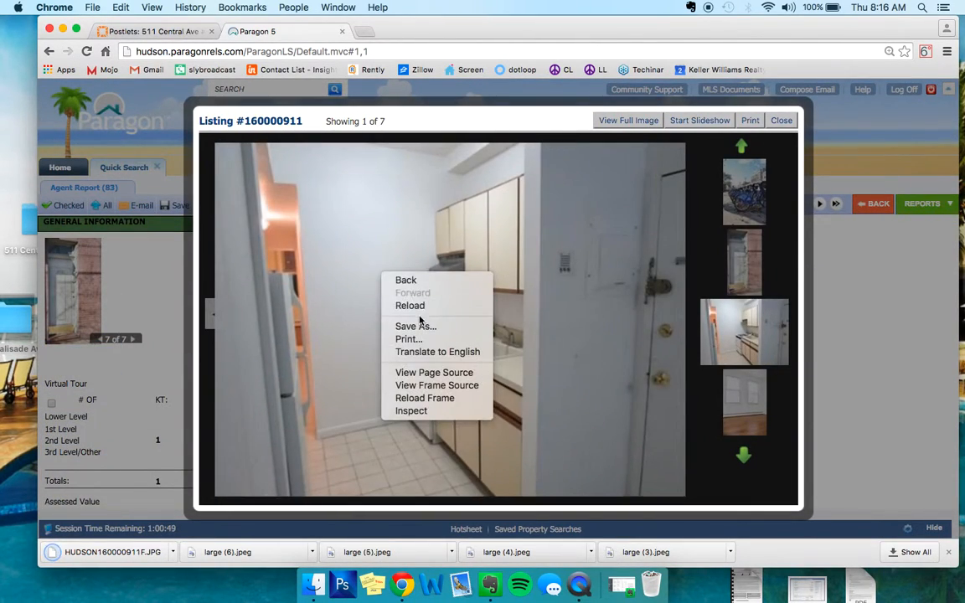
click(416, 327)
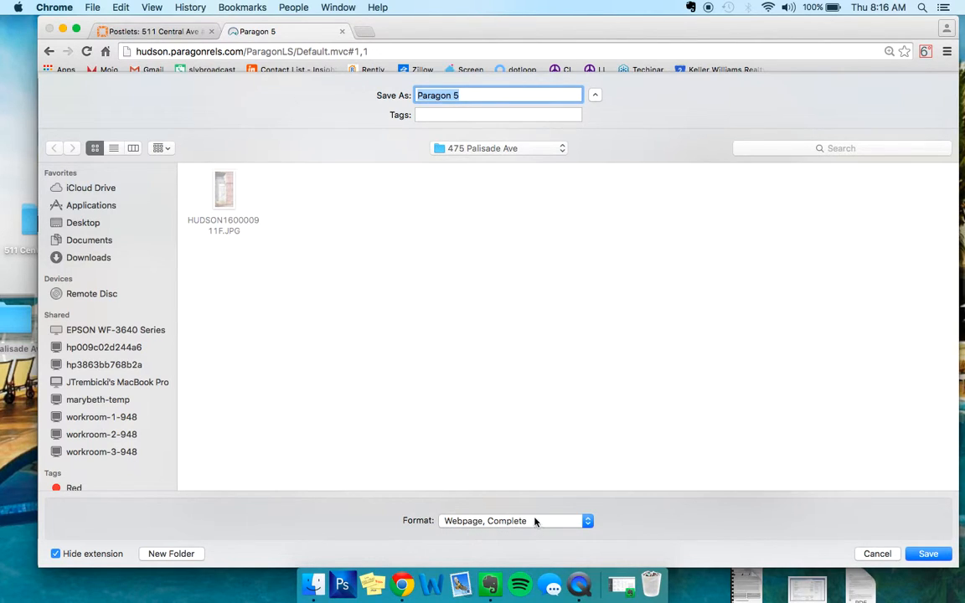
click(878, 554)
right_click(346, 192)
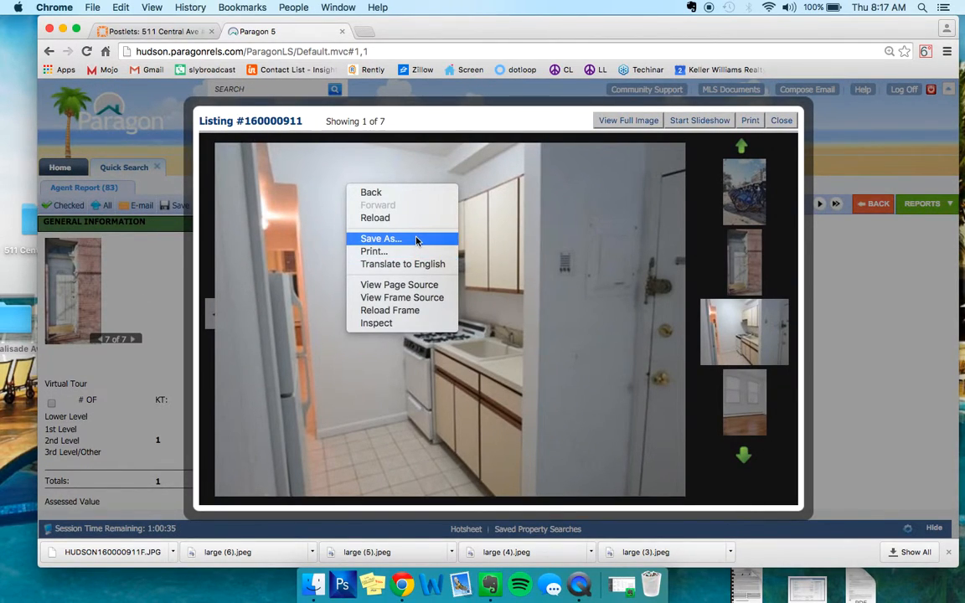
right_click(517, 326)
click(619, 186)
right_click(620, 183)
right_click(544, 186)
- Save the kitchen photo and the following photo of the room with two windows in the listing's folder
right_click(480, 217)
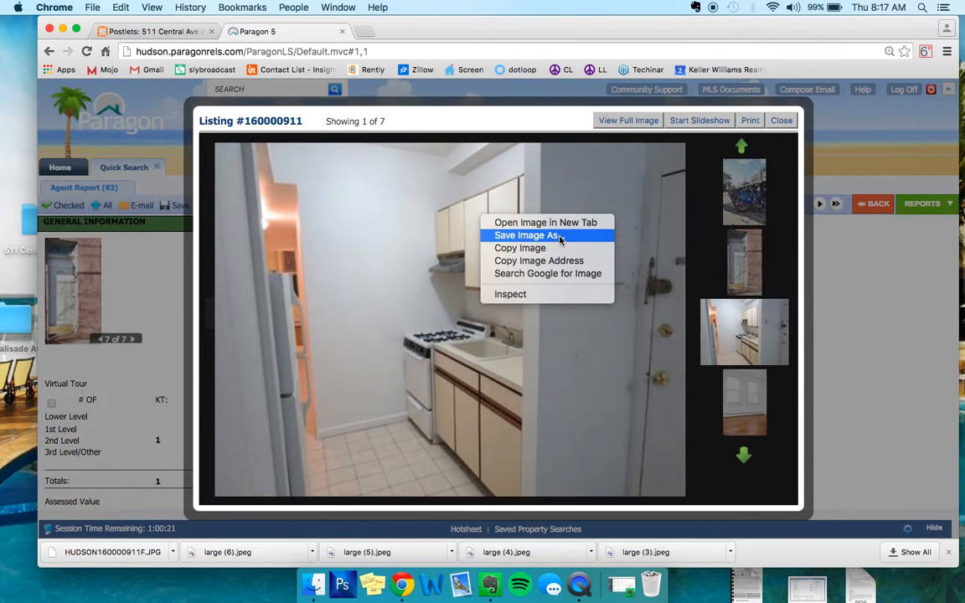
click(559, 240)
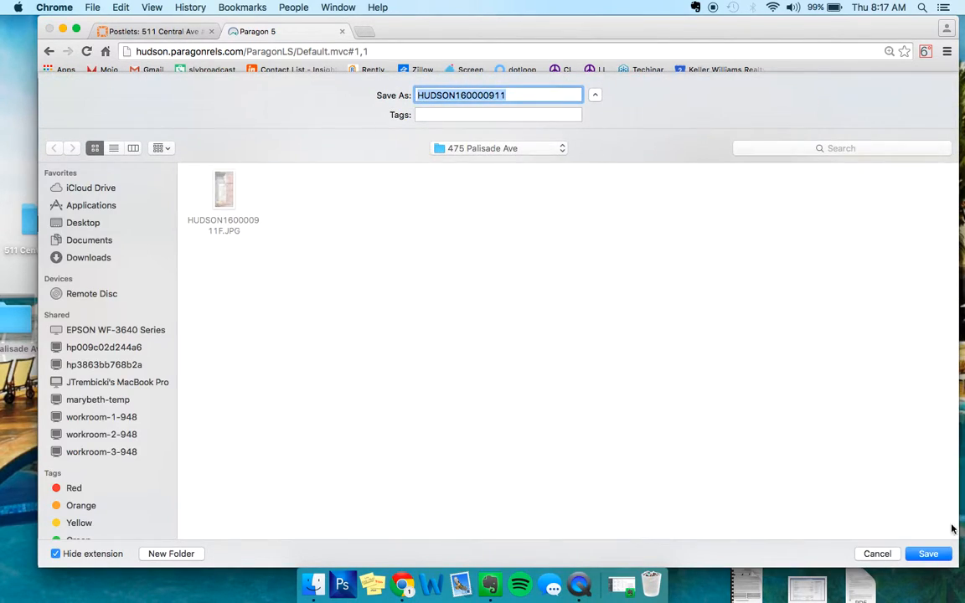
key(Return)
click(657, 312)
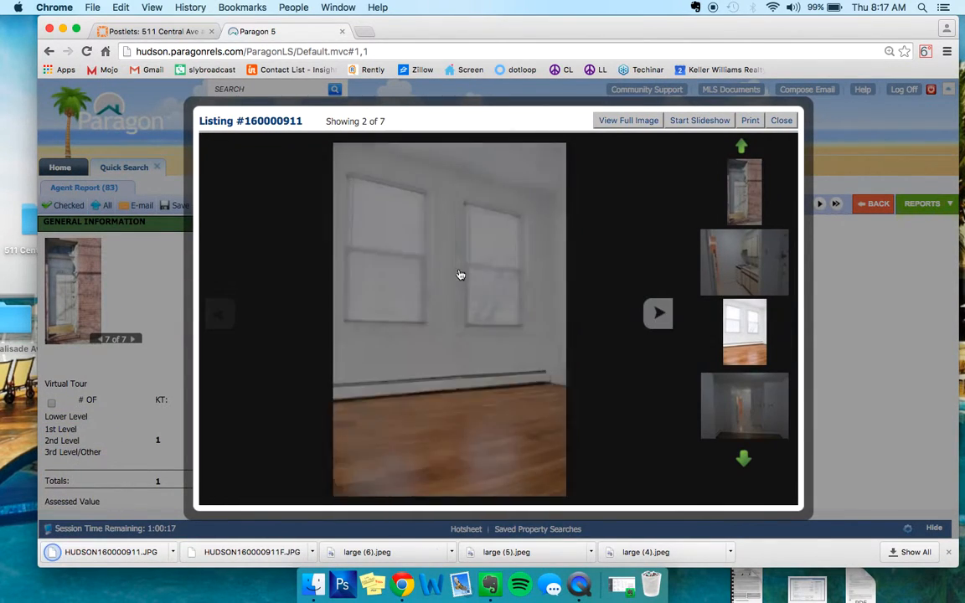
right_click(438, 265)
click(465, 285)
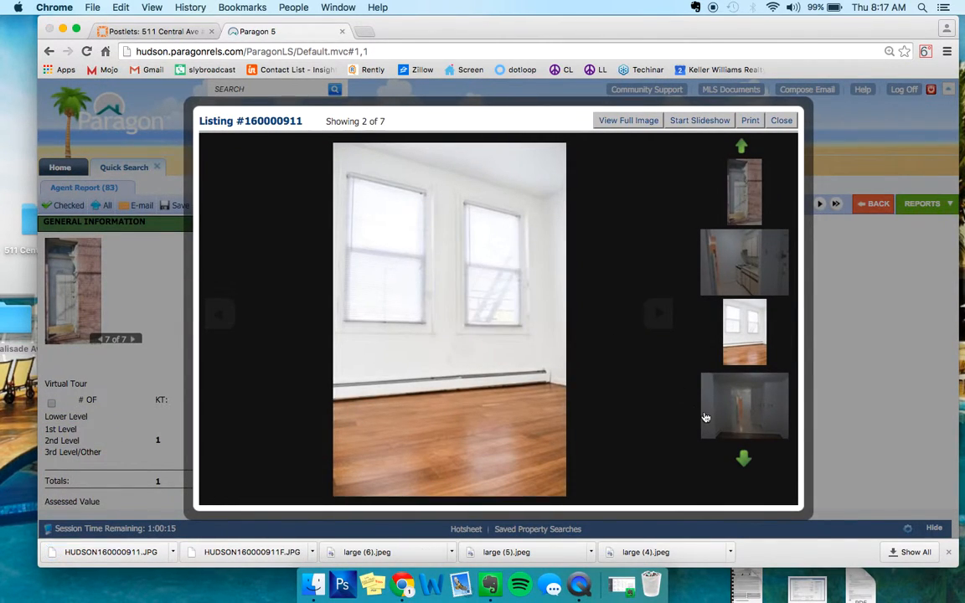
key(Return)
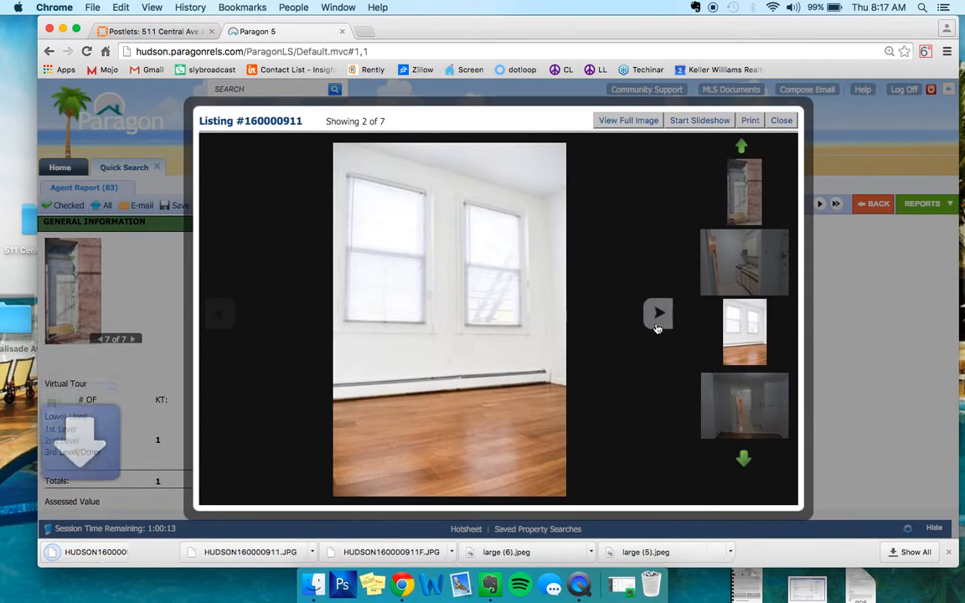
- Advance to the photo looking through to the tiled kitchen, save it in the listing's folder and close the photo viewer
click(657, 315)
right_click(422, 299)
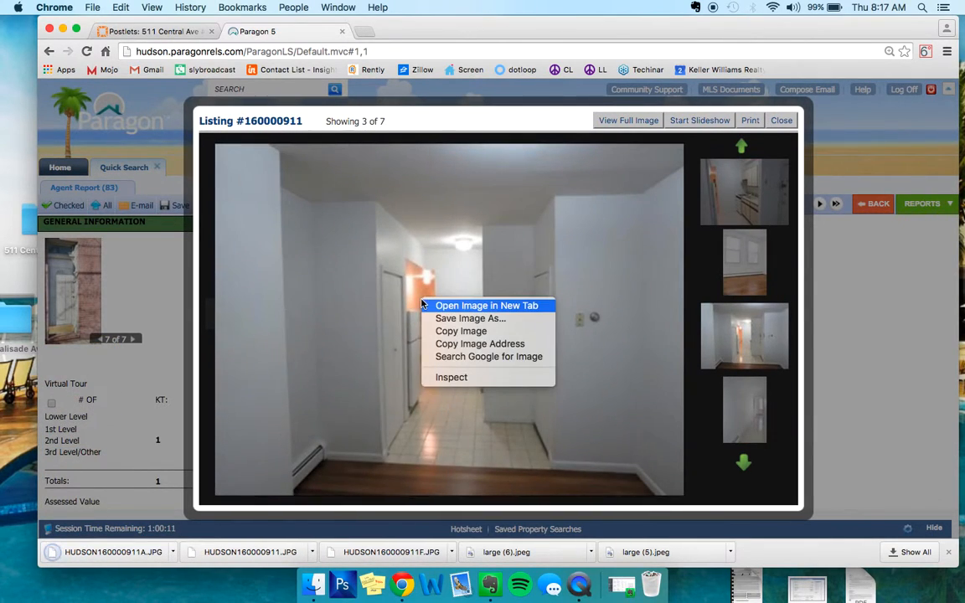
click(462, 320)
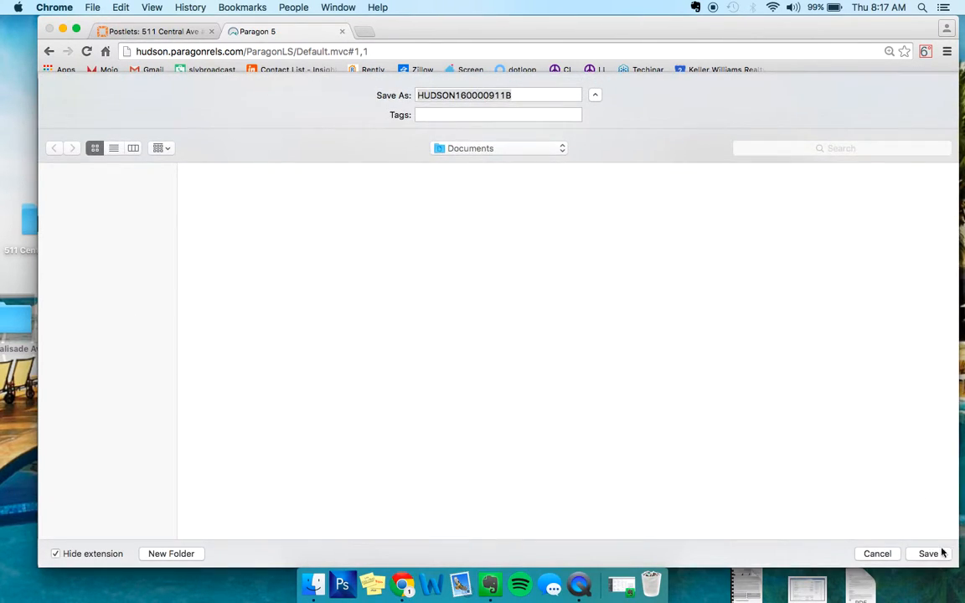
click(929, 551)
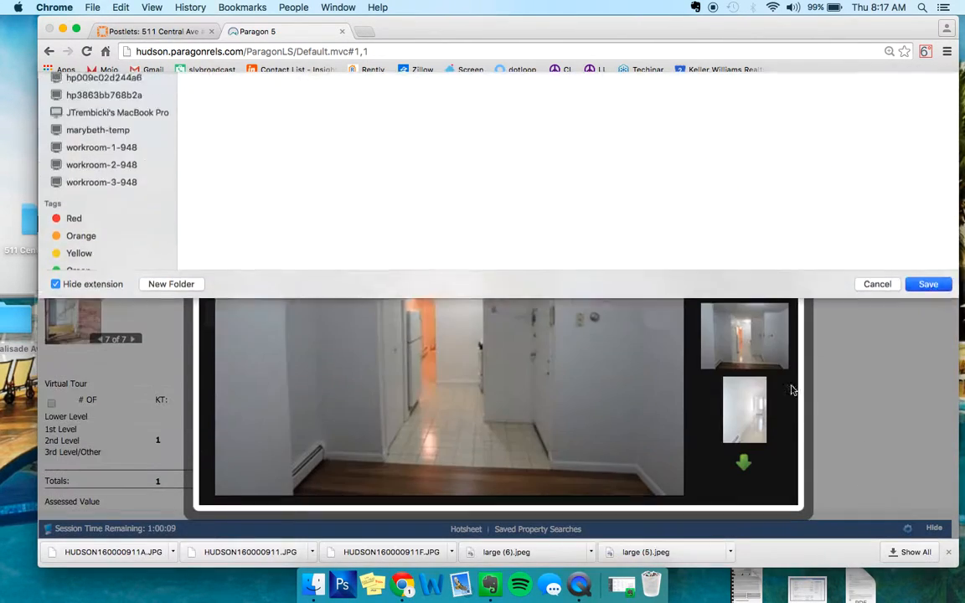
click(781, 121)
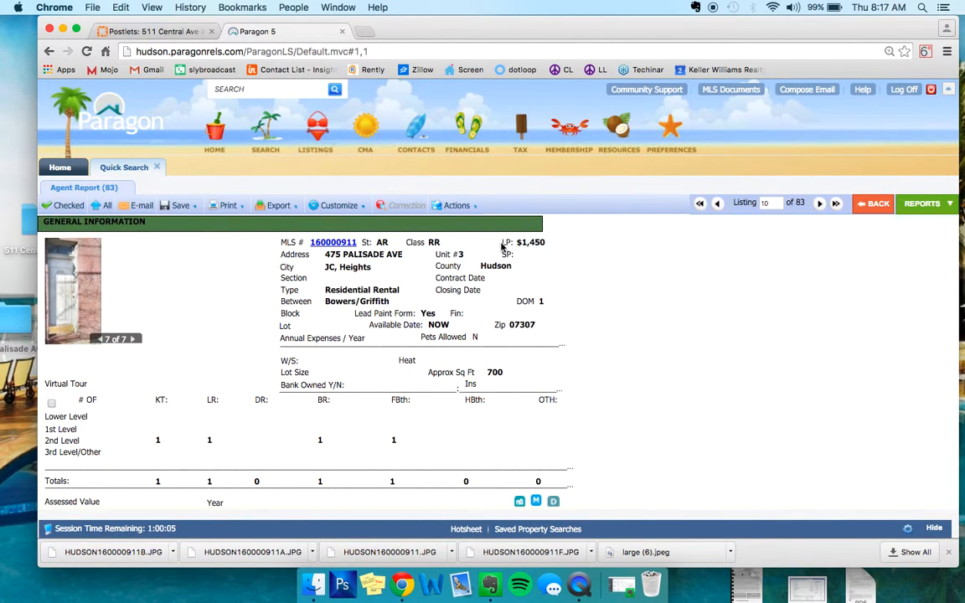
- Examine the Jersey City Heights rental's price, availability, features, advertising remarks and showing instructions for cooperating brokers
drag(503, 245, 550, 242)
click(423, 234)
scroll(422, 235, down, 1)
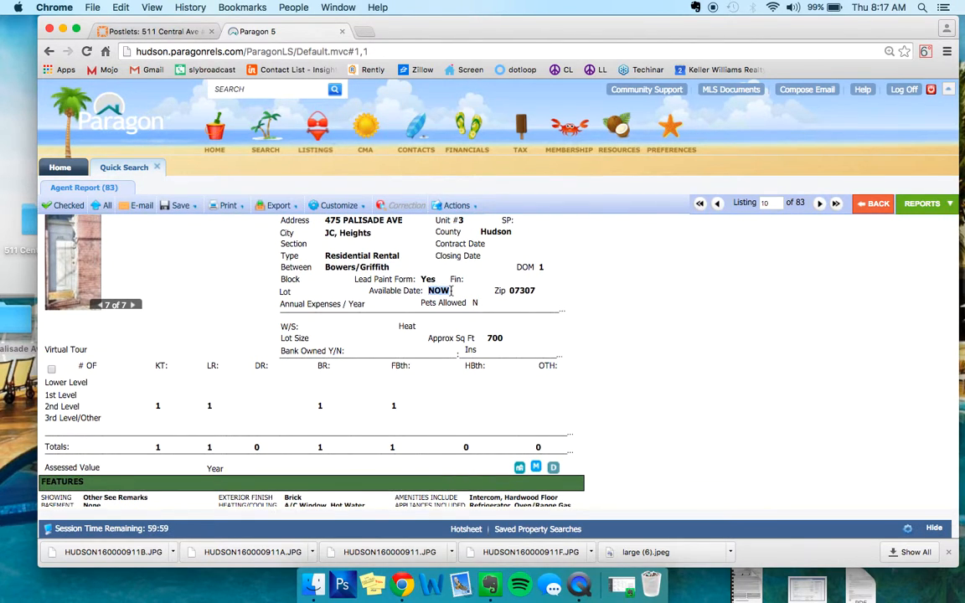
scroll(408, 264, down, 3)
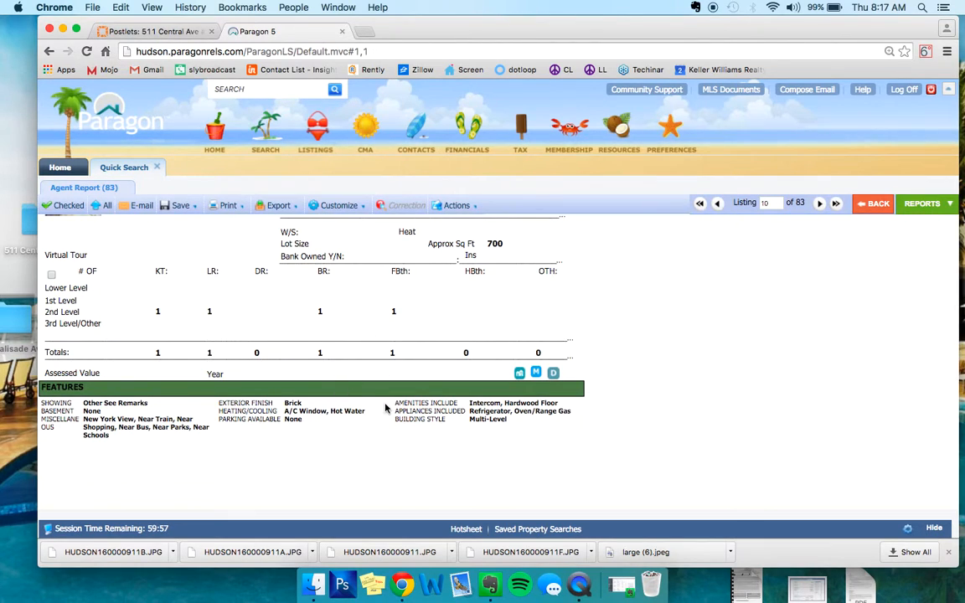
scroll(388, 403, down, 4)
scroll(526, 393, down, 5)
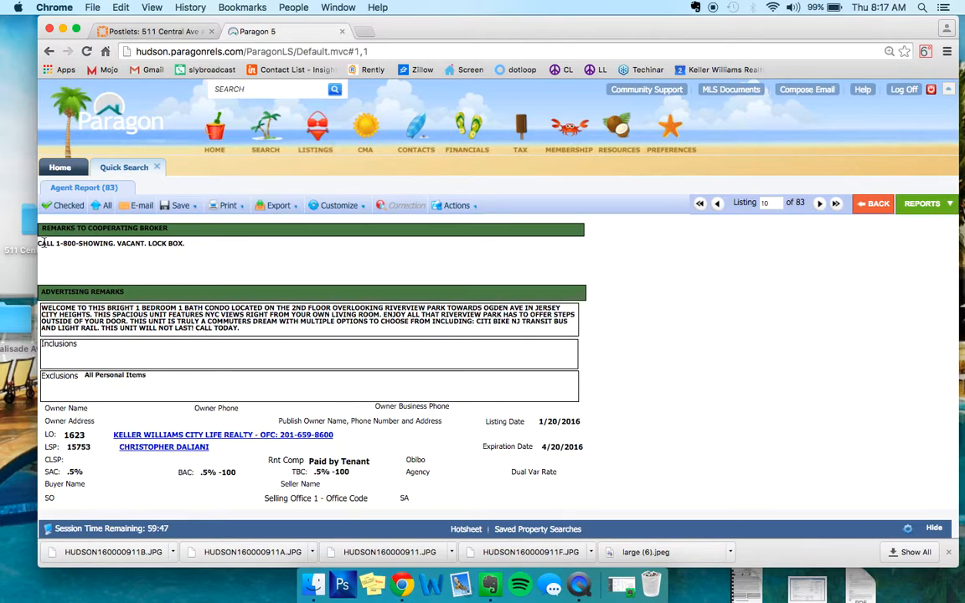
drag(53, 244, 126, 242)
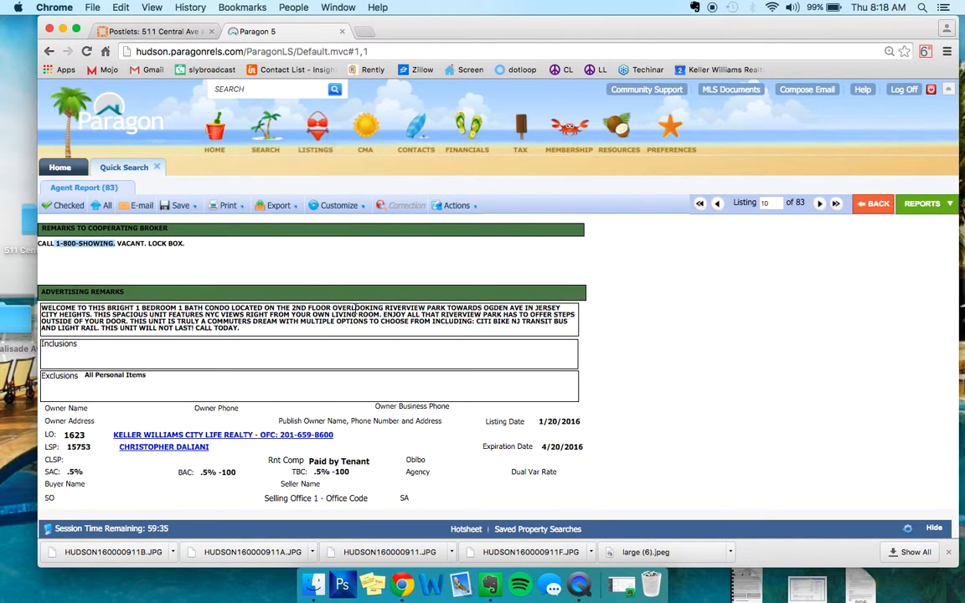
scroll(356, 309, up, 10)
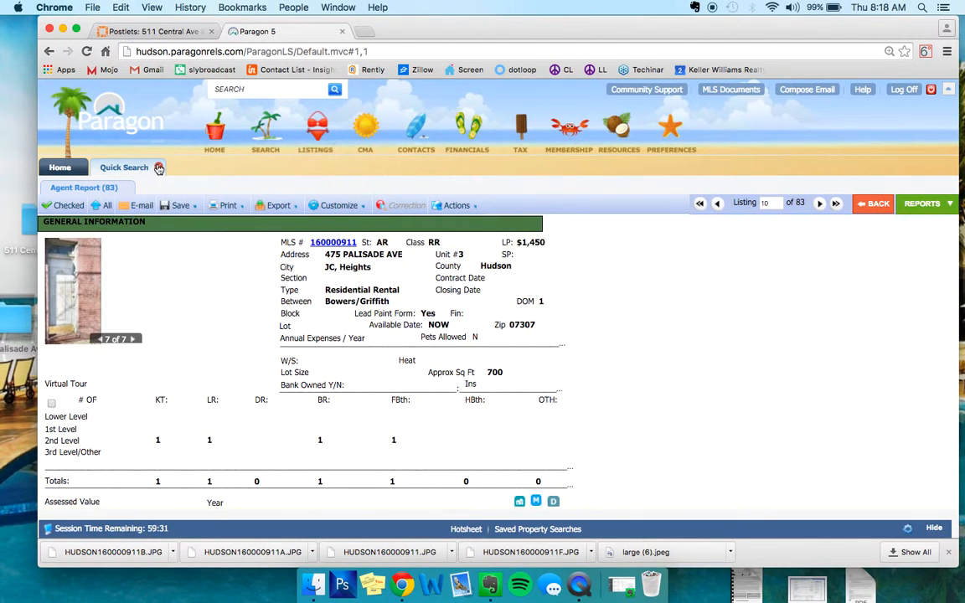
- Switch to the Postlets site and open the My Postlets overview
click(155, 31)
scroll(352, 293, up, 15)
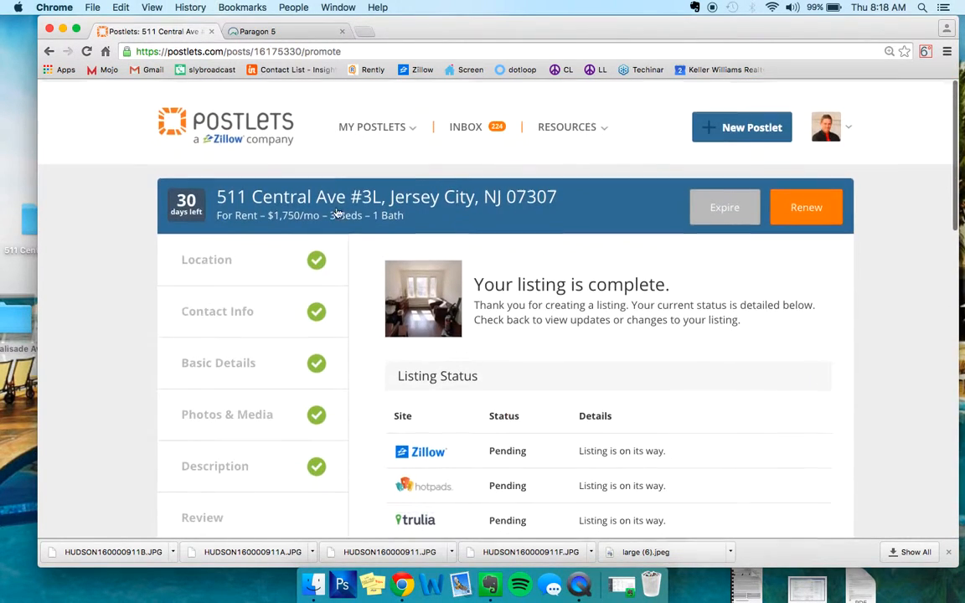
click(376, 124)
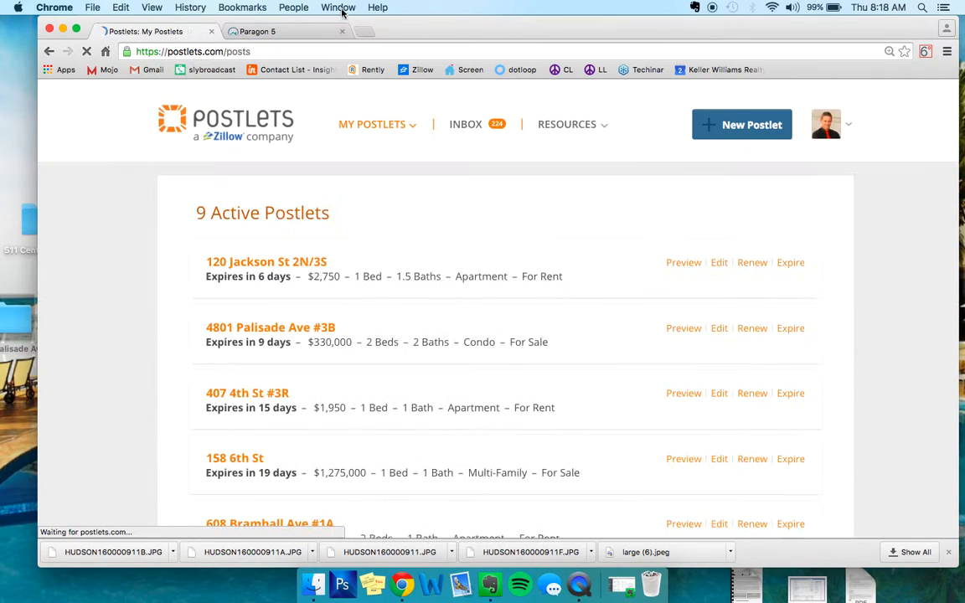
- Open the Pierce Properties business page on Facebook in place of Paragon and check the new notifications
click(240, 33)
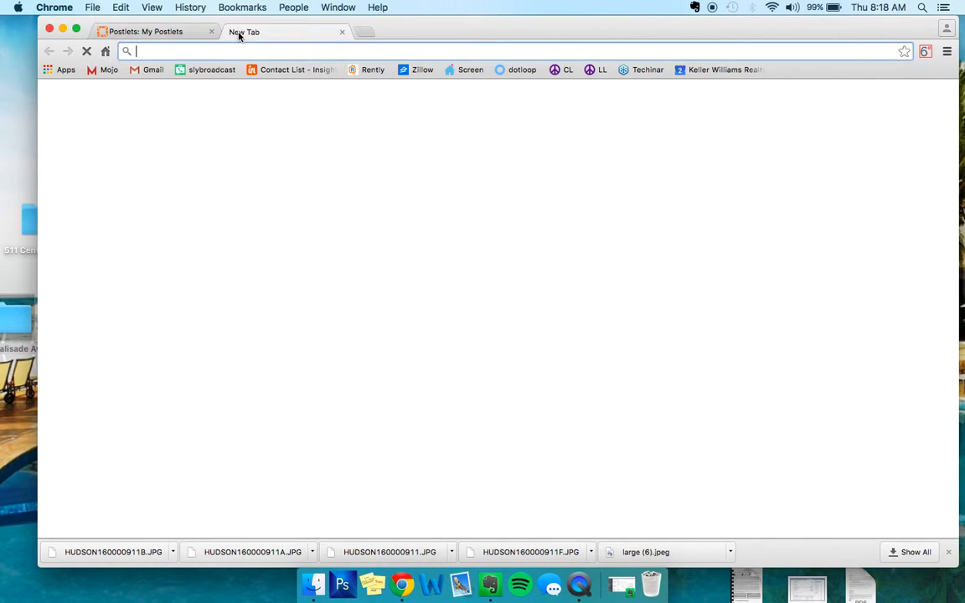
text(facebook.com)
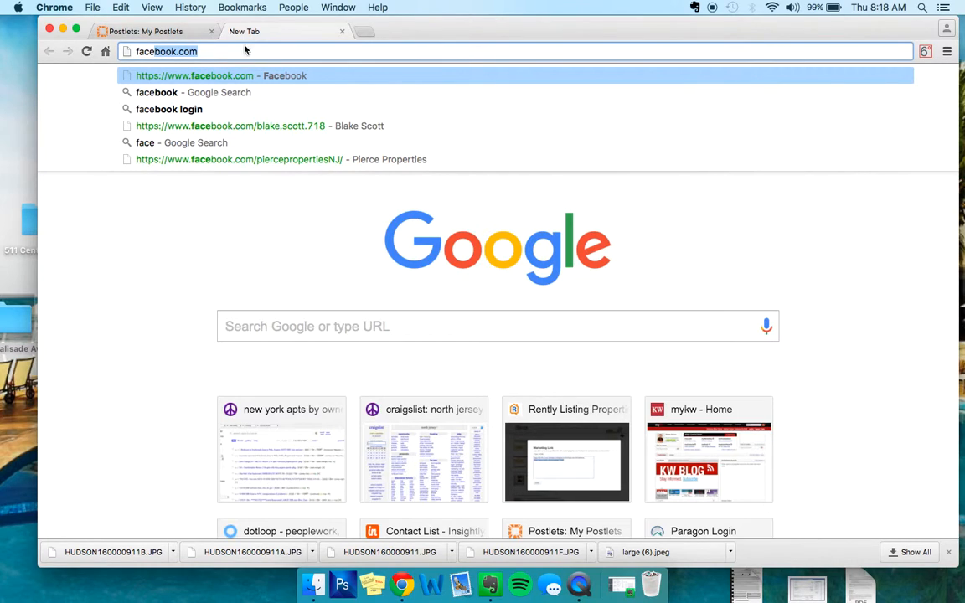
click(280, 162)
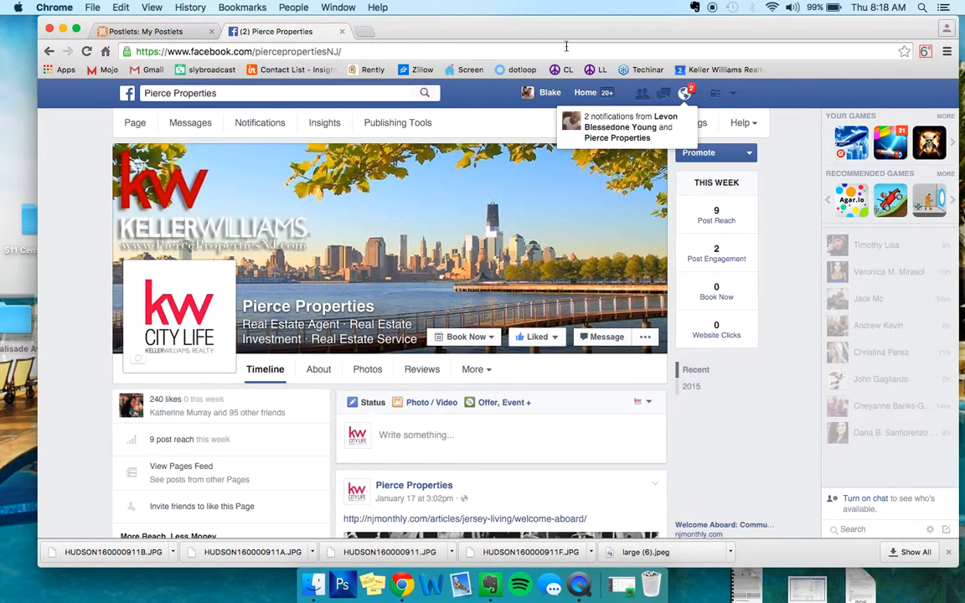
click(684, 92)
click(688, 97)
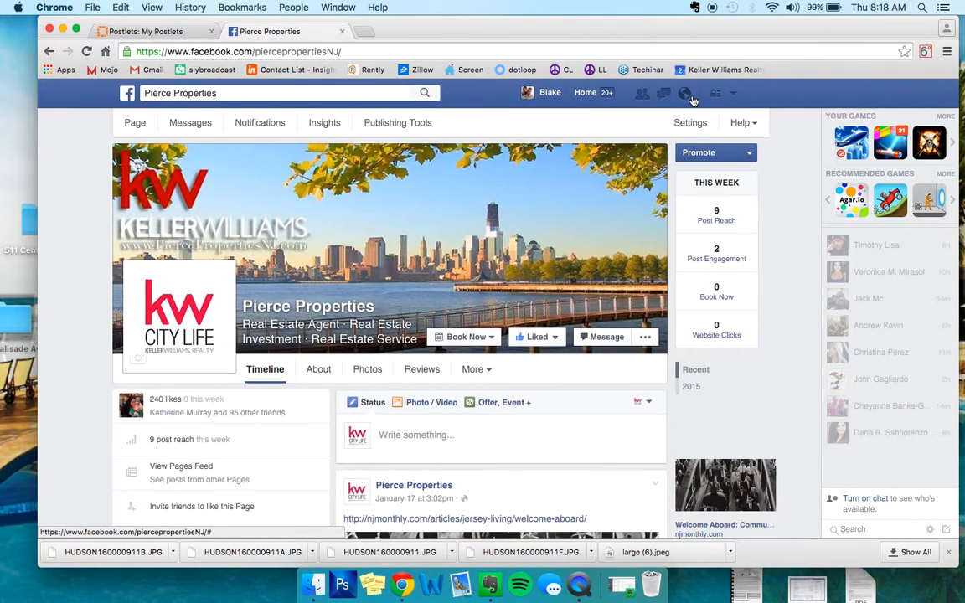
- Look through the Pierce Properties timeline to examine the kinds of articles, listings and greetings already posted
scroll(541, 229, down, 10)
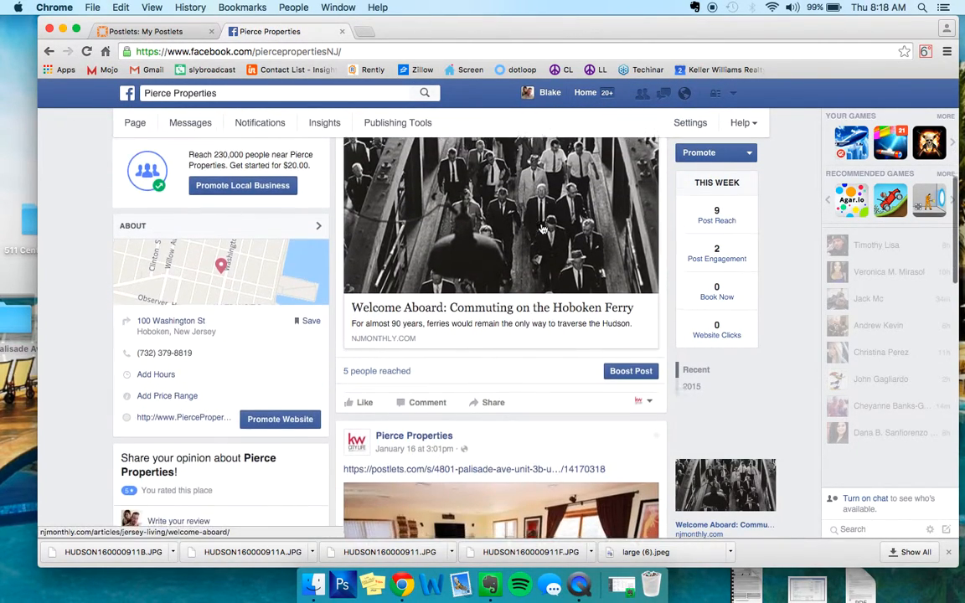
scroll(542, 228, down, 9)
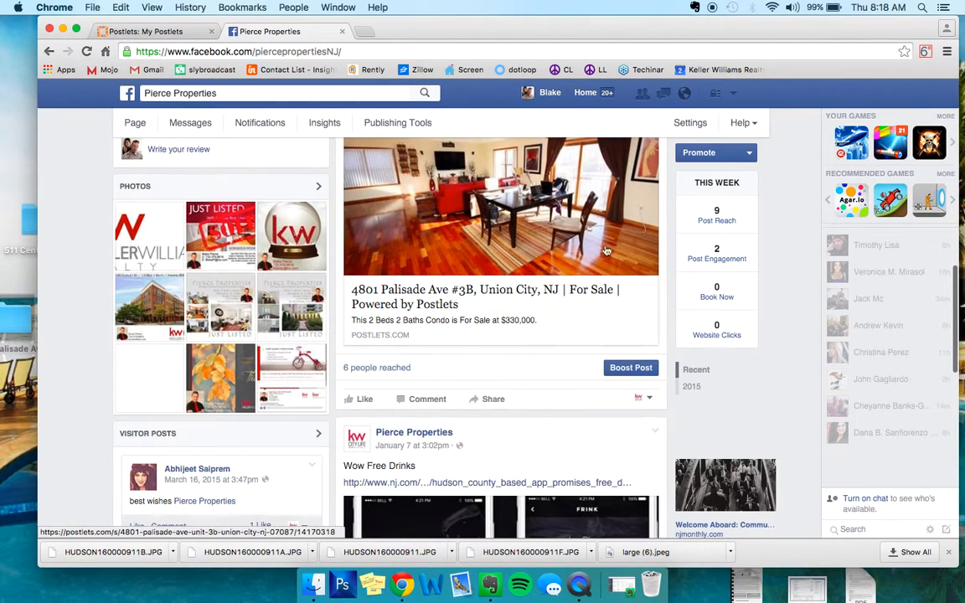
scroll(478, 328, down, 6)
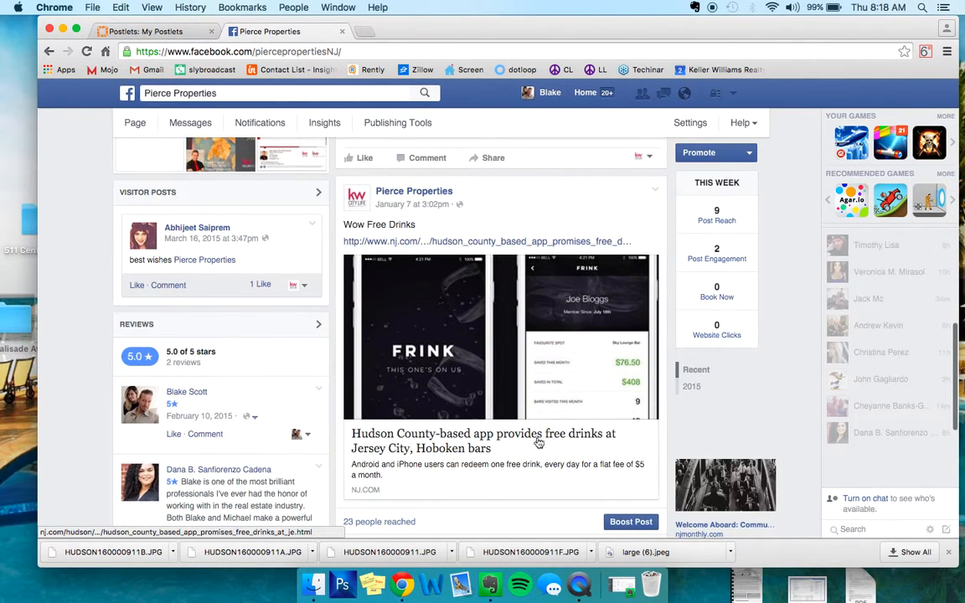
scroll(553, 427, down, 9)
scroll(550, 437, down, 9)
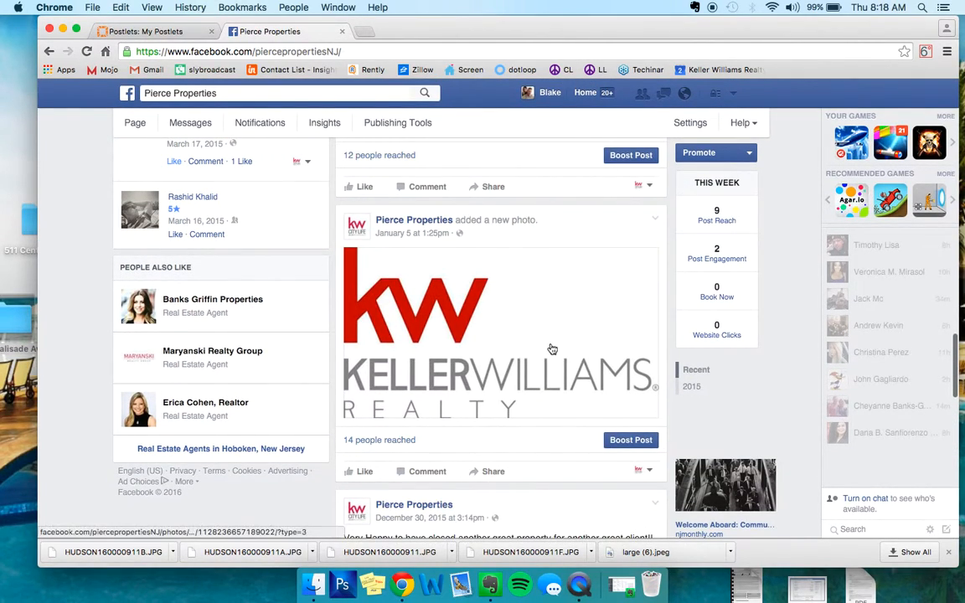
scroll(557, 351, down, 10)
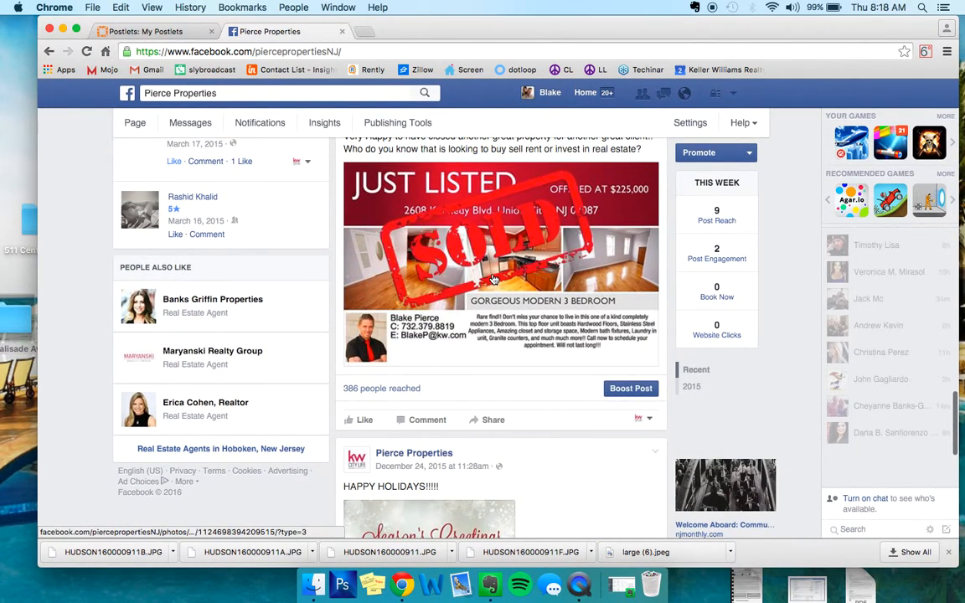
scroll(493, 279, down, 10)
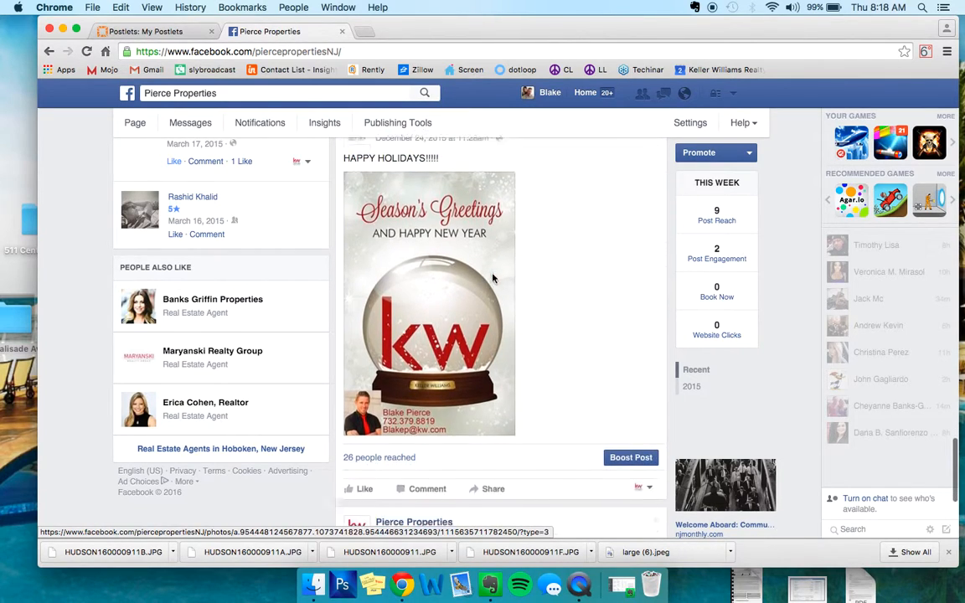
scroll(492, 279, down, 20)
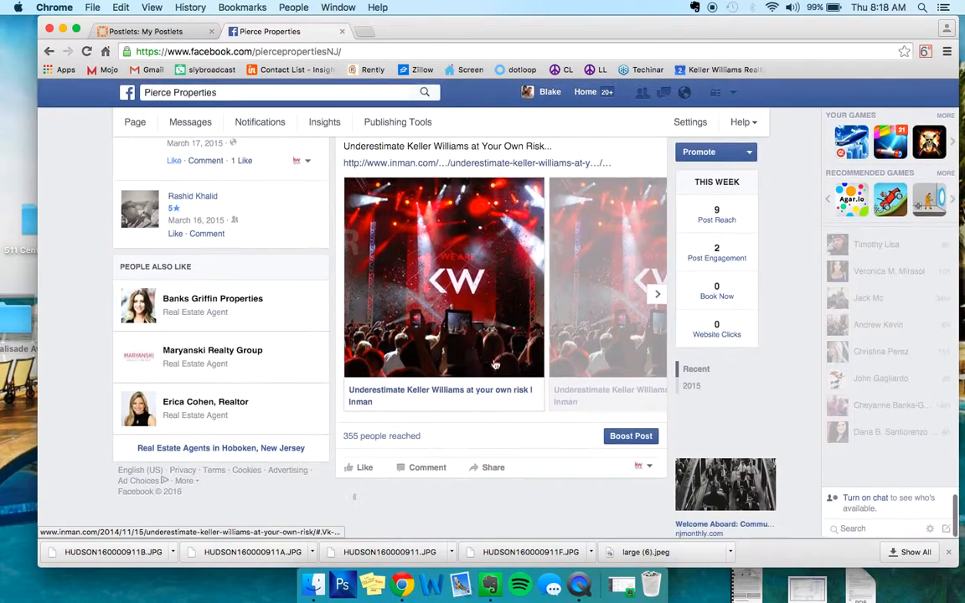
scroll(450, 352, down, 15)
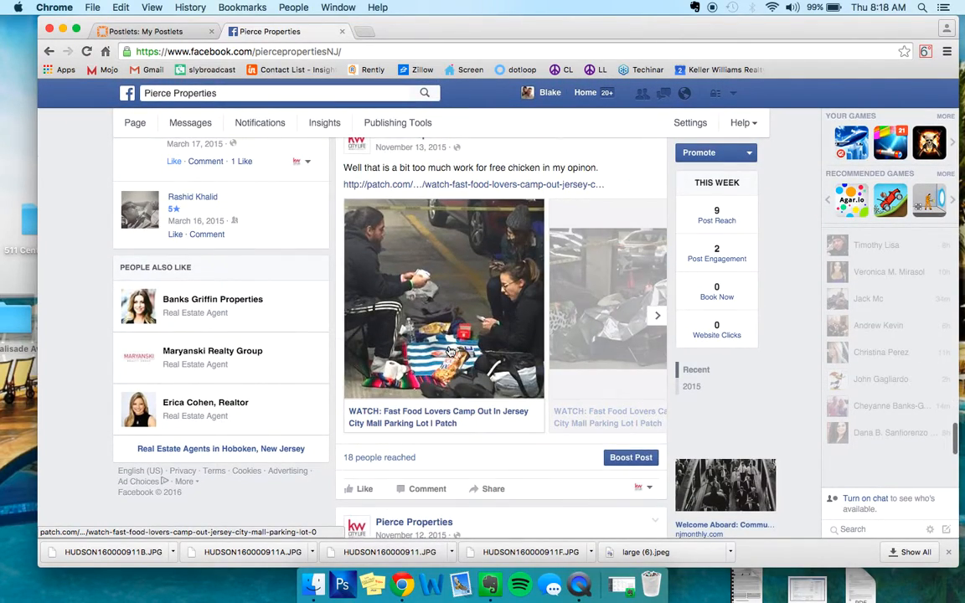
scroll(450, 352, down, 15)
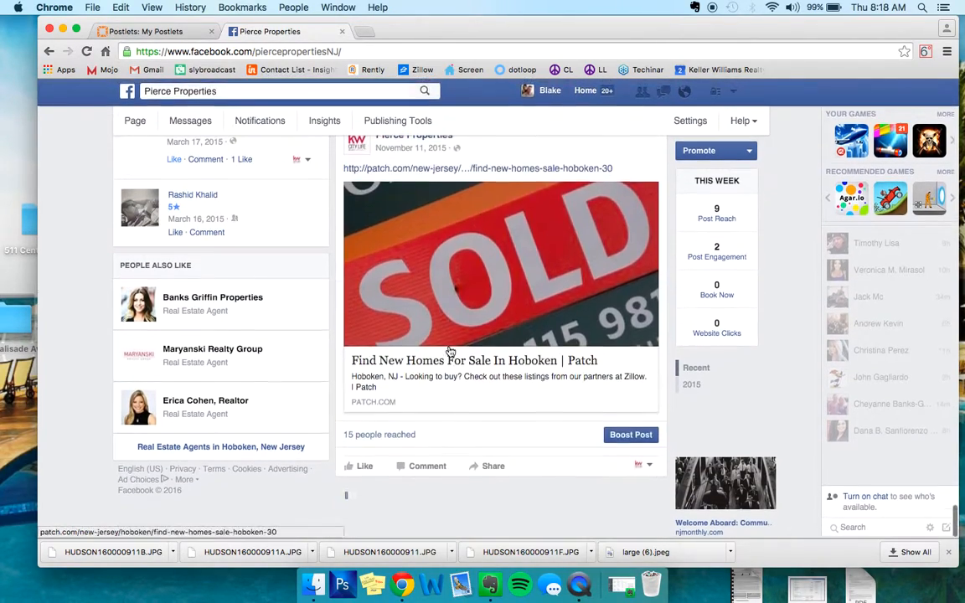
scroll(450, 352, up, 20)
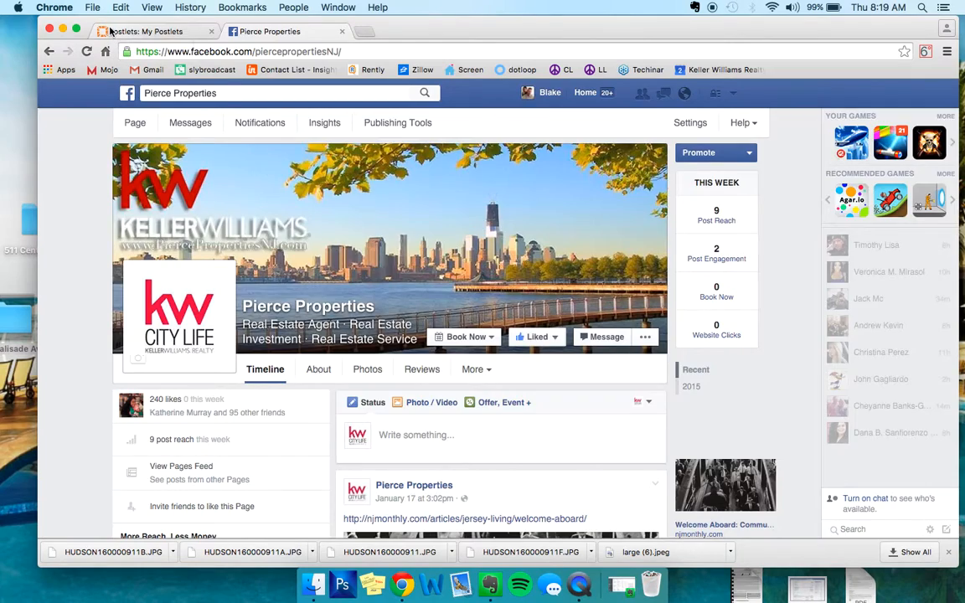
- Show all active postlets, preview the $1,750 three-bedroom apartment and copy its web address
click(110, 31)
scroll(305, 209, down, 4)
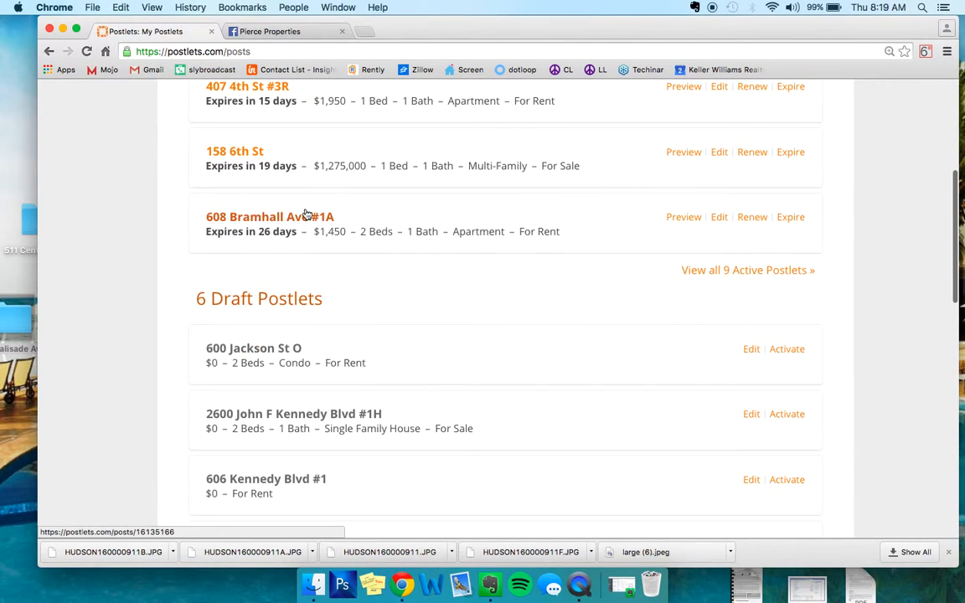
click(734, 272)
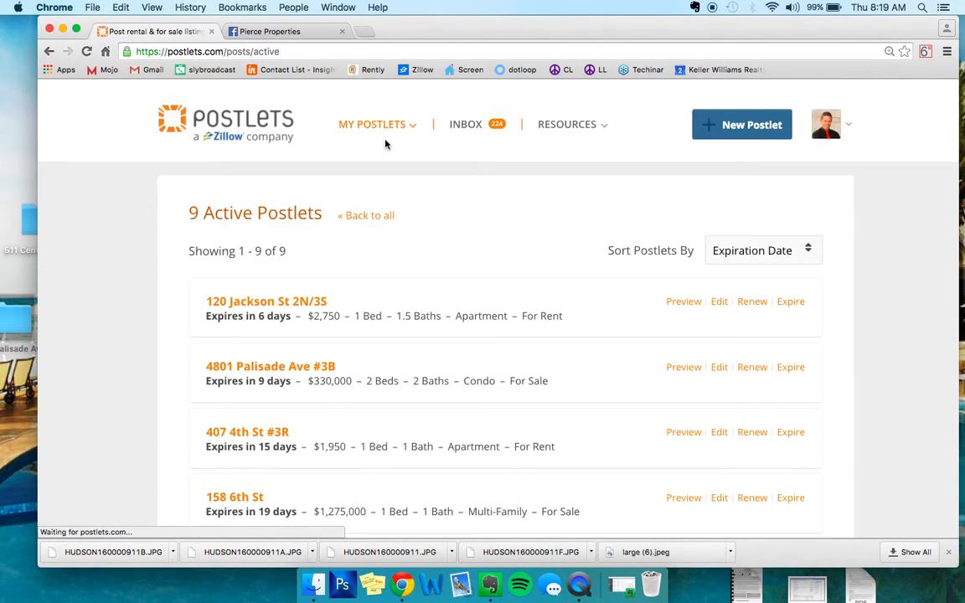
scroll(385, 144, down, 5)
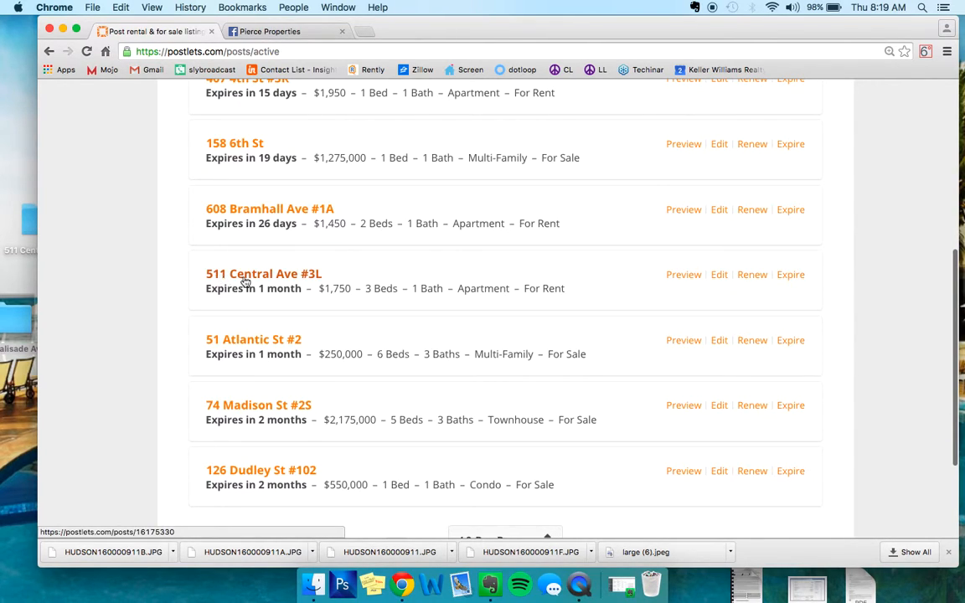
click(675, 279)
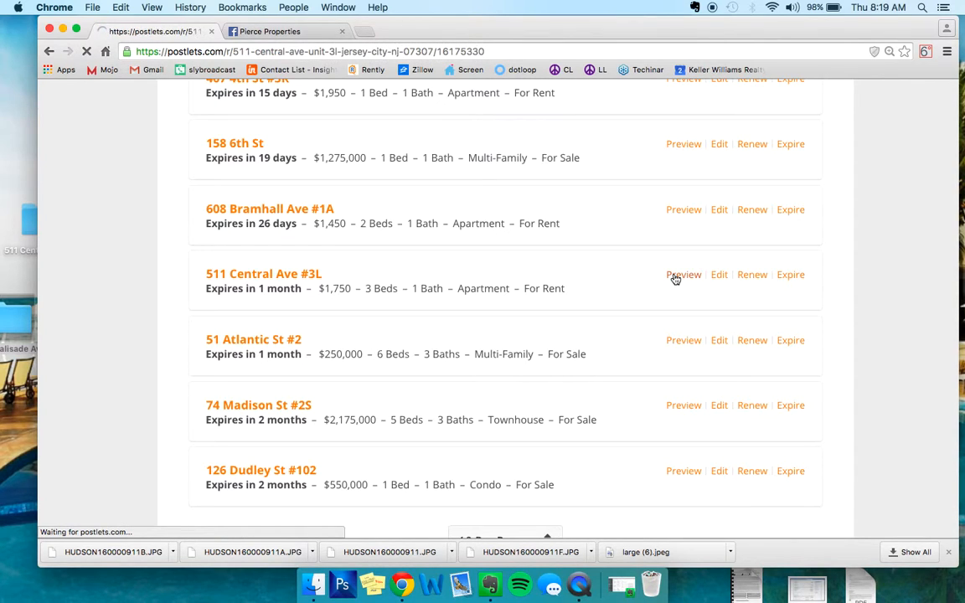
click(287, 52)
key(super+c)
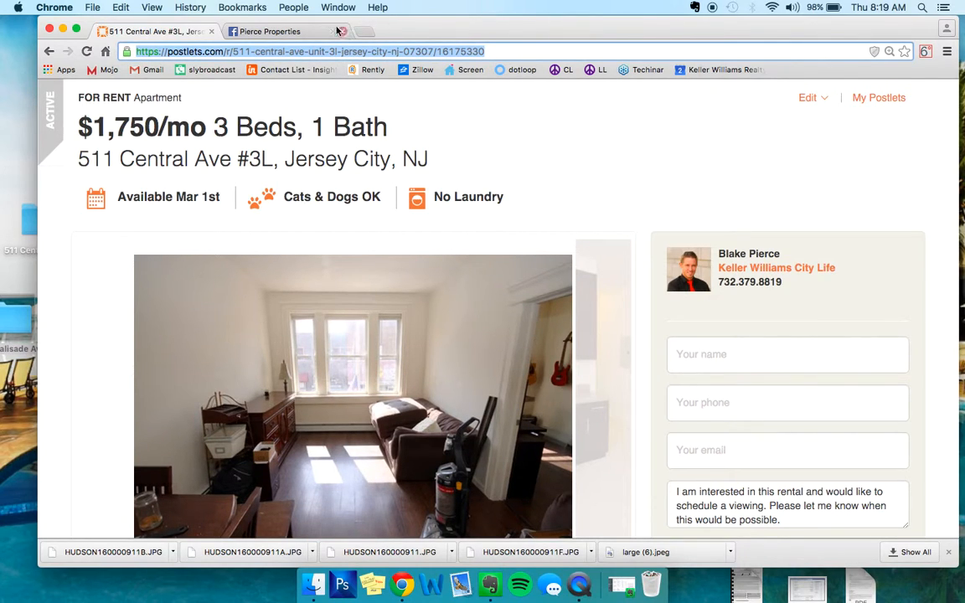
- Draft a Pierce Properties Facebook post reading "Beautiful 3 Bedroom for rent !!" with the copied Postlets link on a new line
click(310, 32)
click(435, 435)
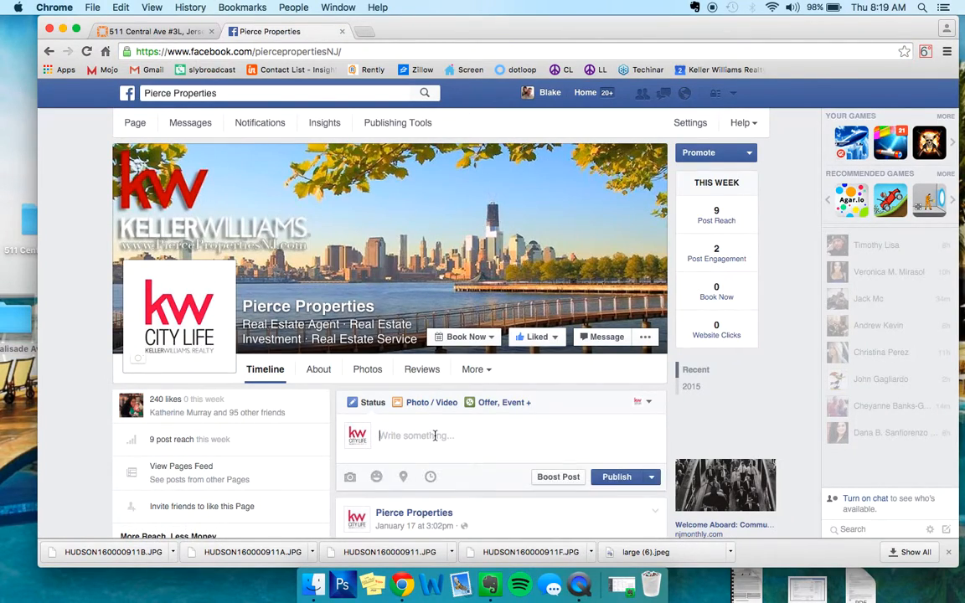
text(Beautiful 3 Bedroom for rent)
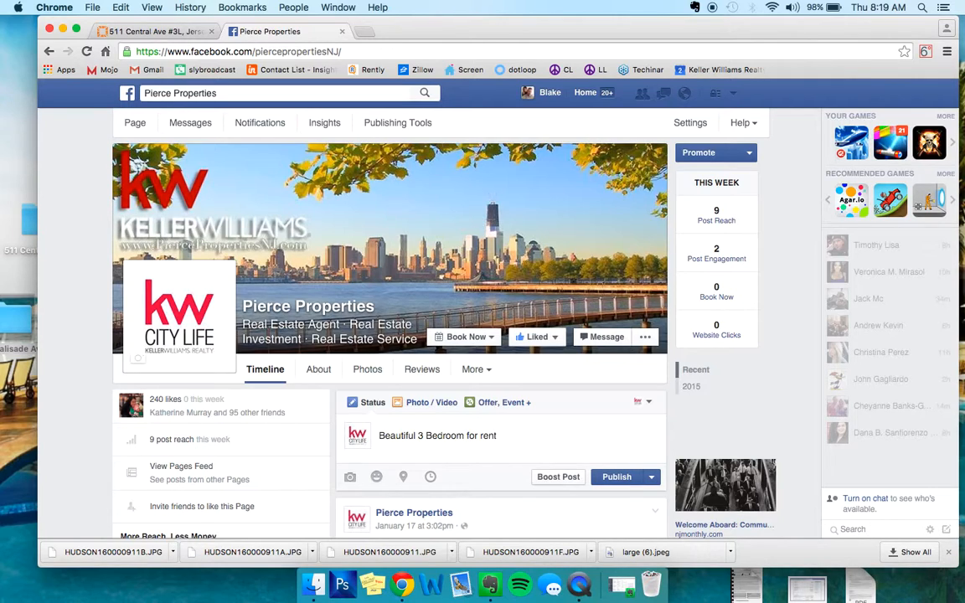
text(!)
key(Return)
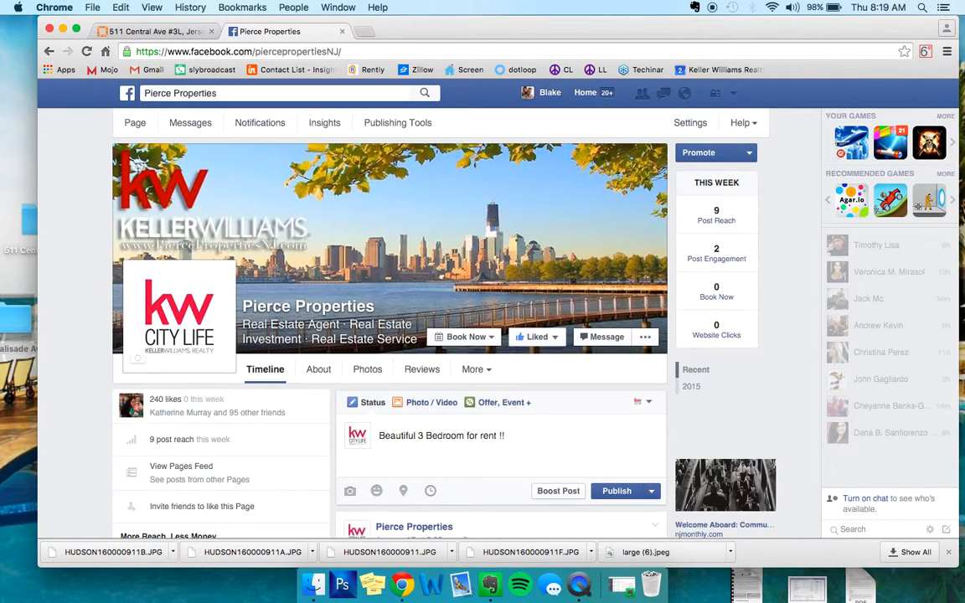
key(super+v)
scroll(570, 335, down, 2)
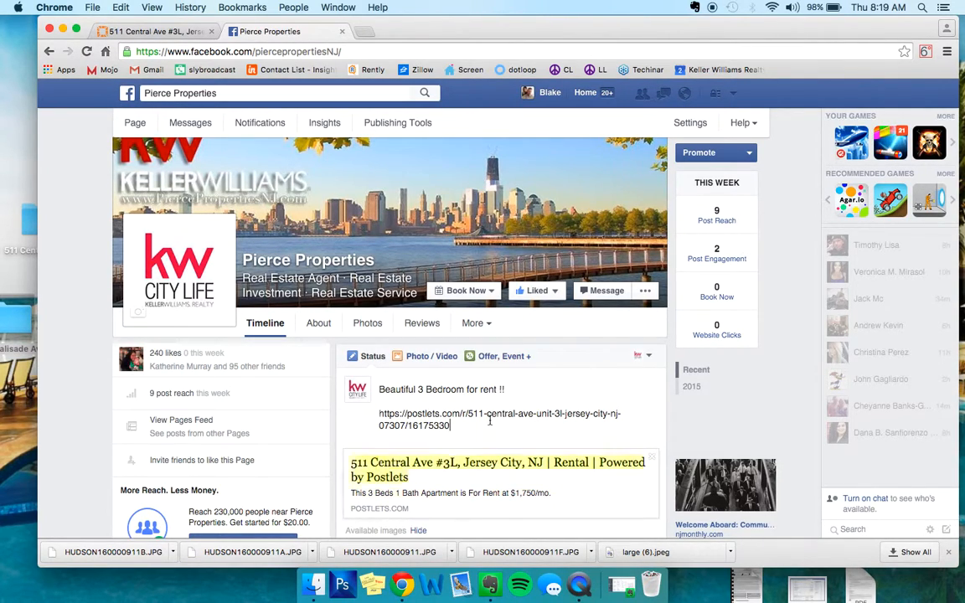
scroll(554, 390, down, 6)
scroll(501, 335, down, 4)
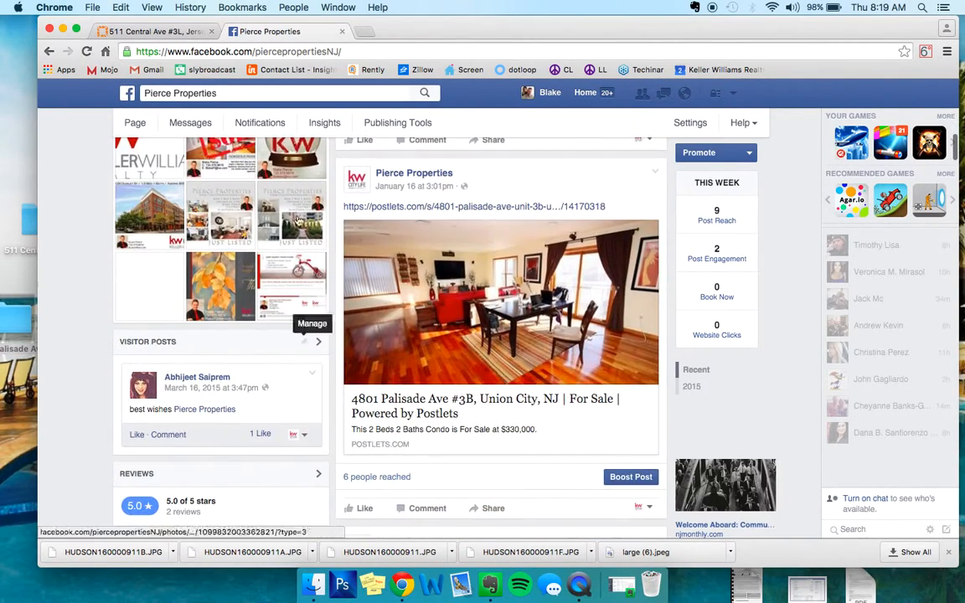
scroll(587, 251, up, 8)
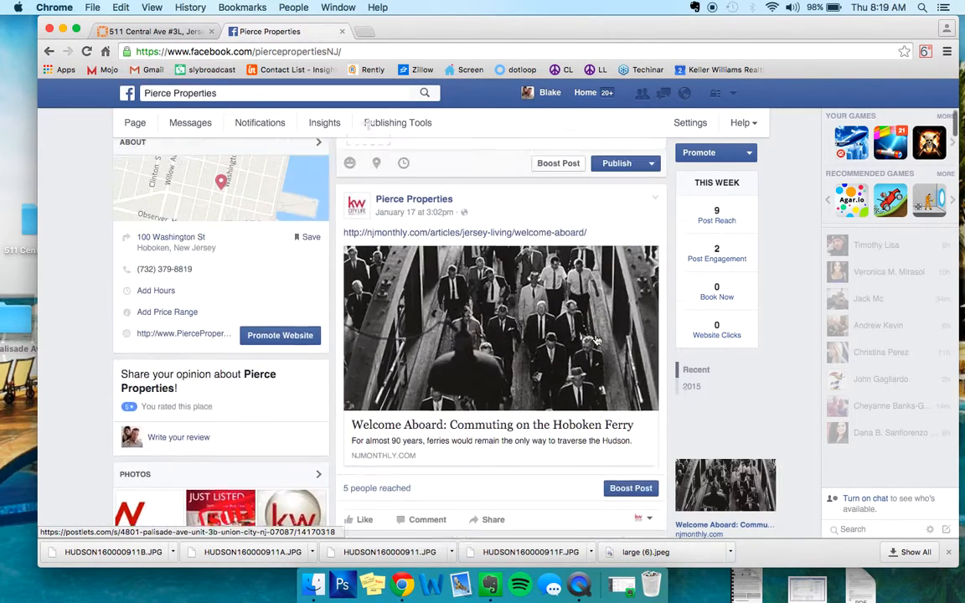
- Schedule the drafted three-bedroom rental post to publish on 1/22/2016 at 8:30 AM
scroll(594, 258, up, 1)
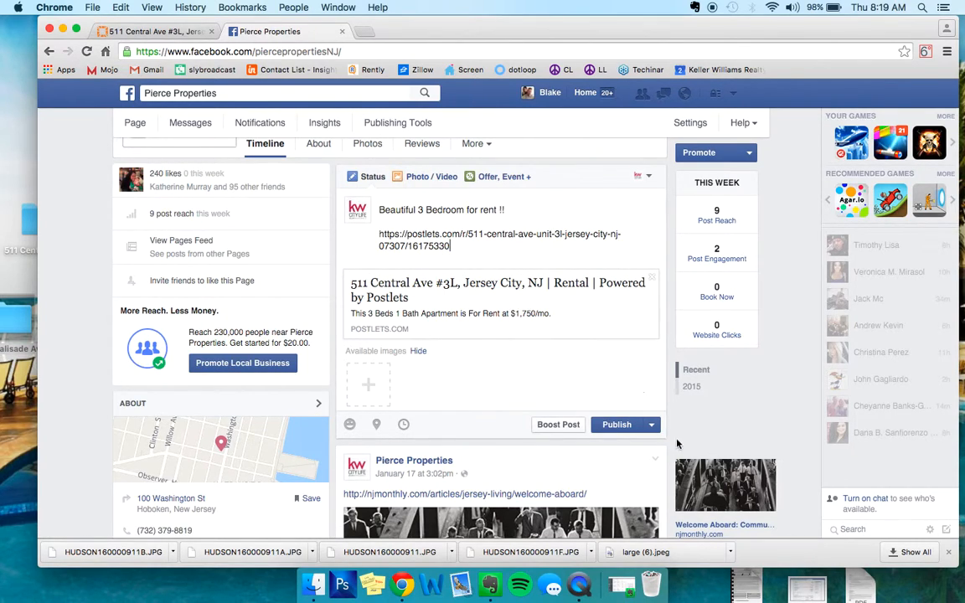
click(652, 426)
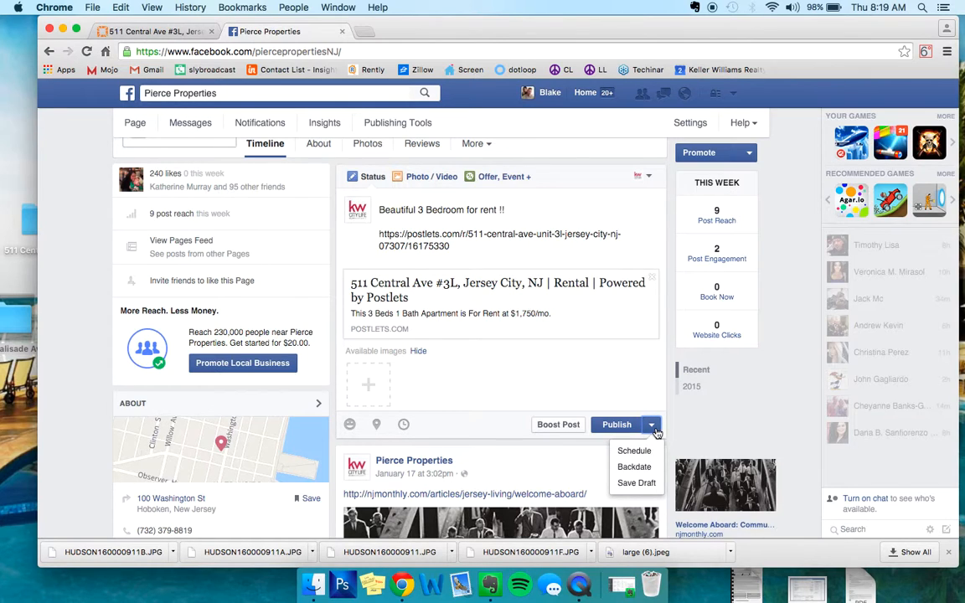
click(634, 451)
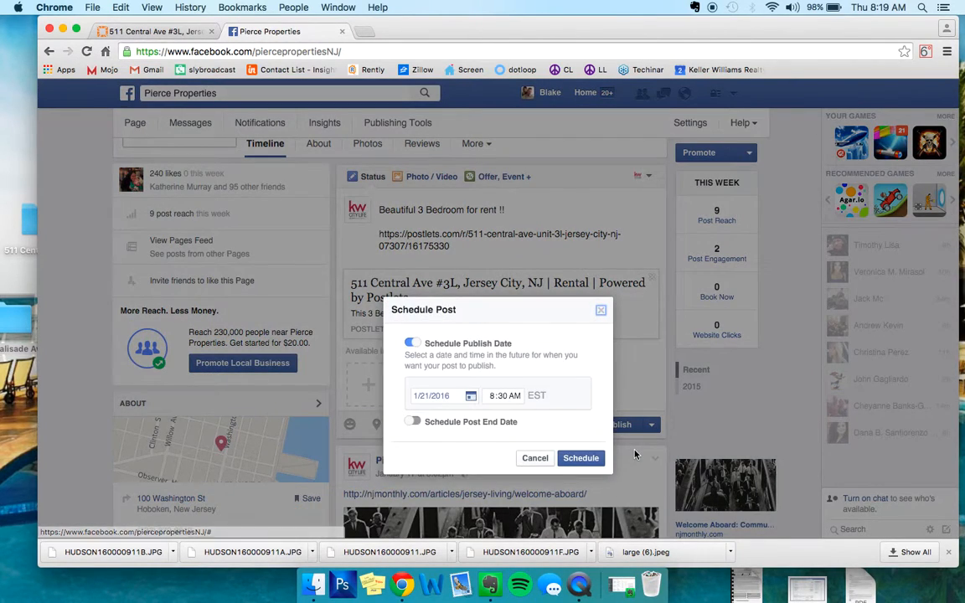
click(424, 404)
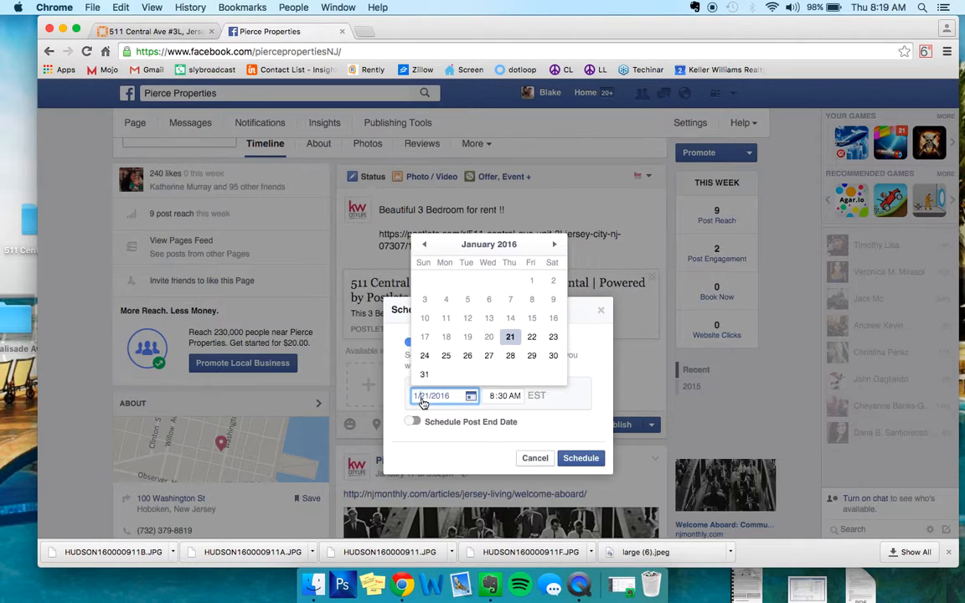
click(533, 338)
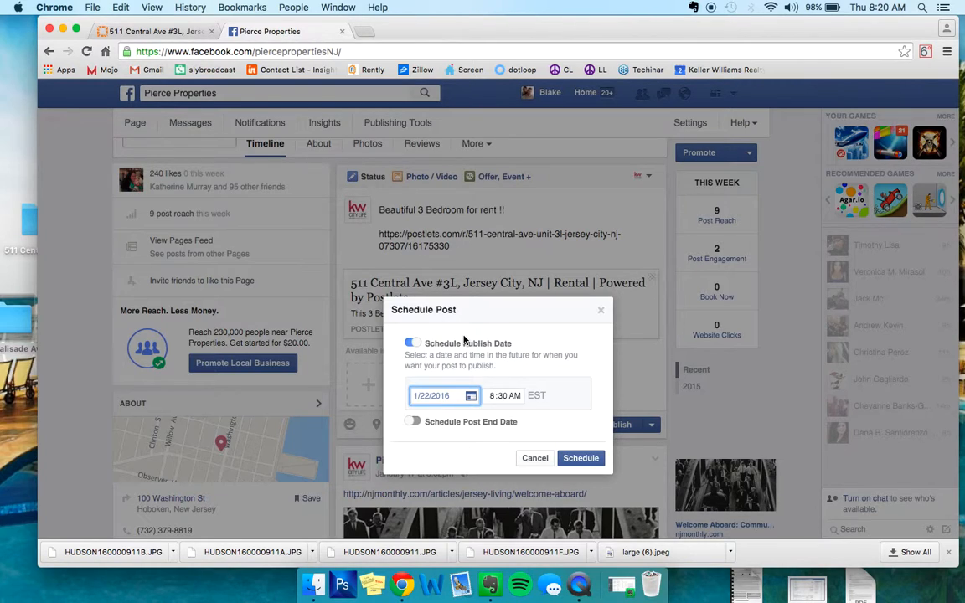
click(581, 457)
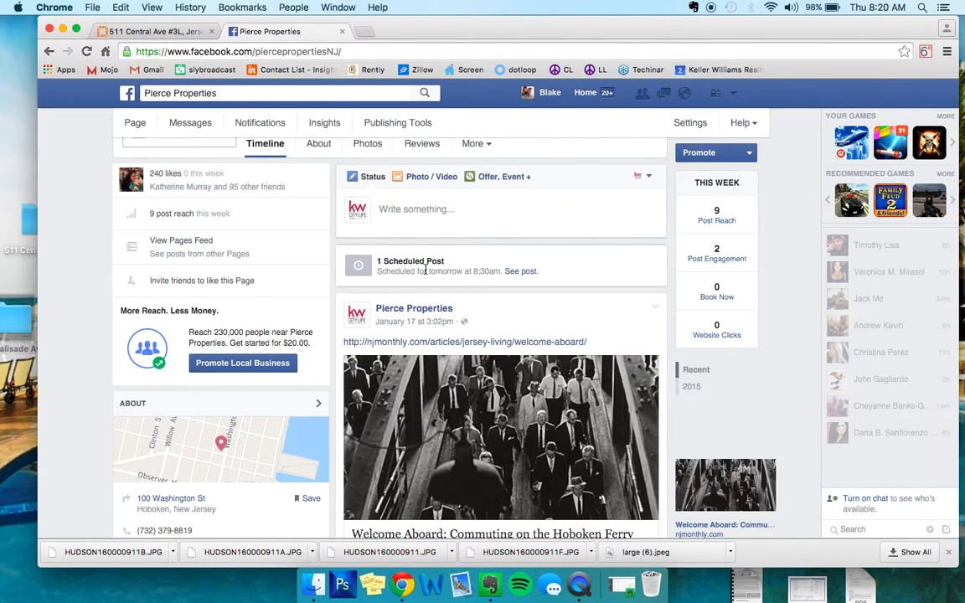
- Search Google for "hoboken news" in a new browser tab and show the full list of news results
scroll(426, 270, down, 15)
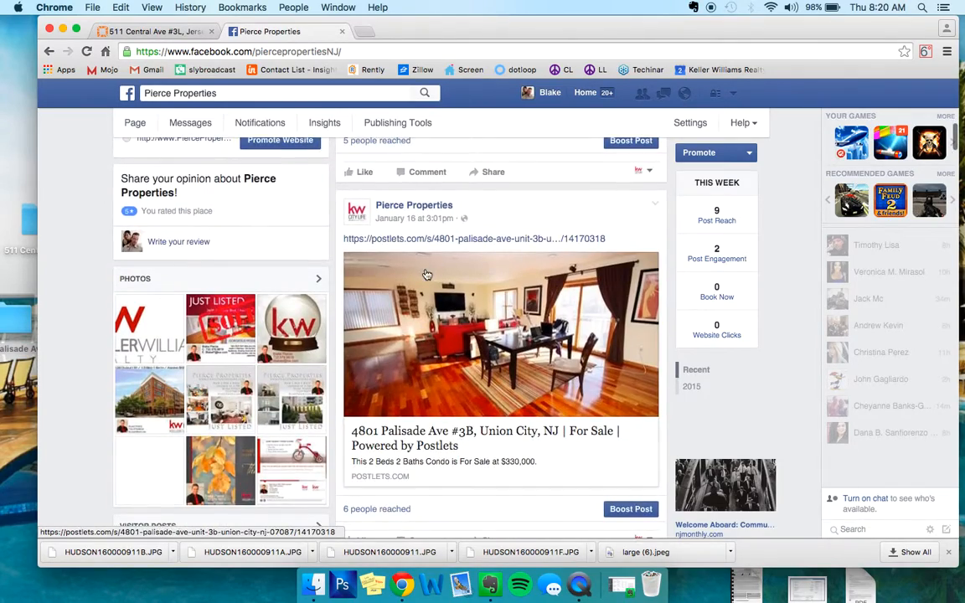
scroll(425, 273, up, 15)
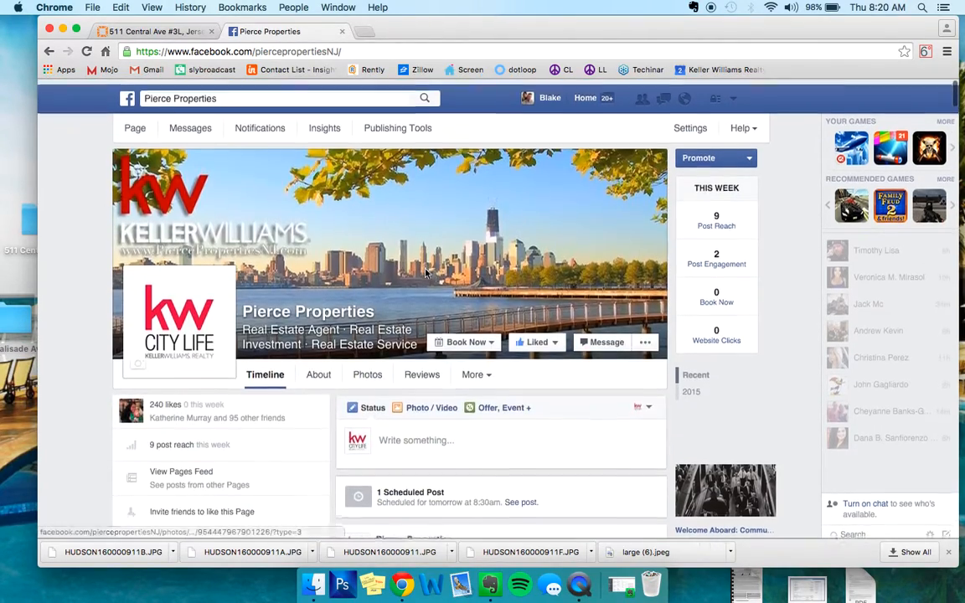
click(363, 31)
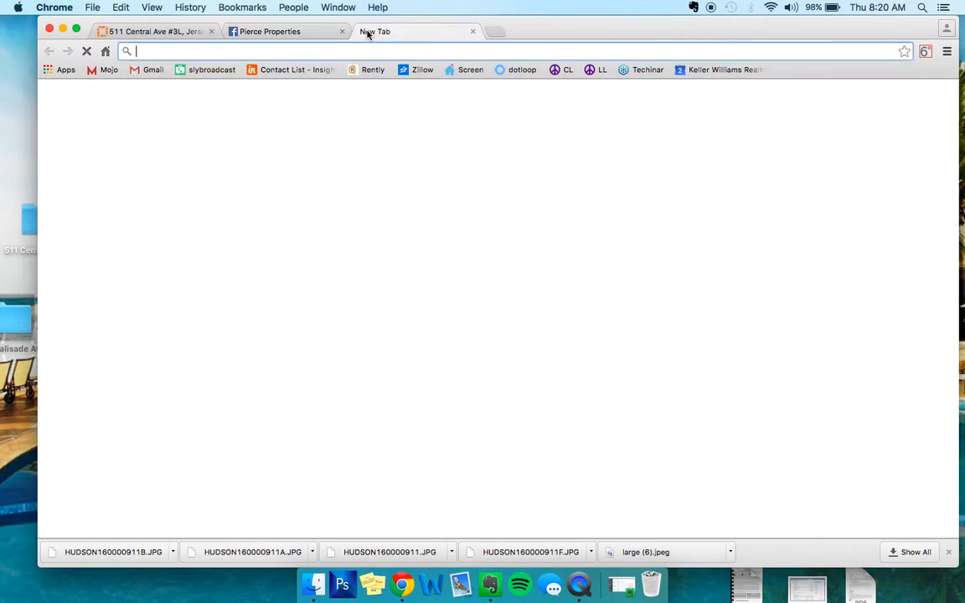
text(hoboken)
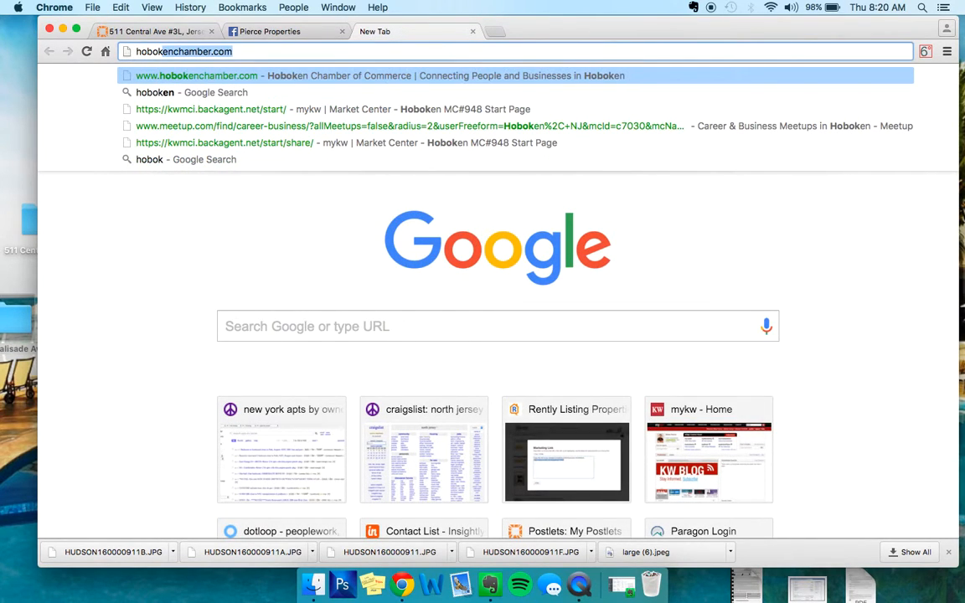
text(en)
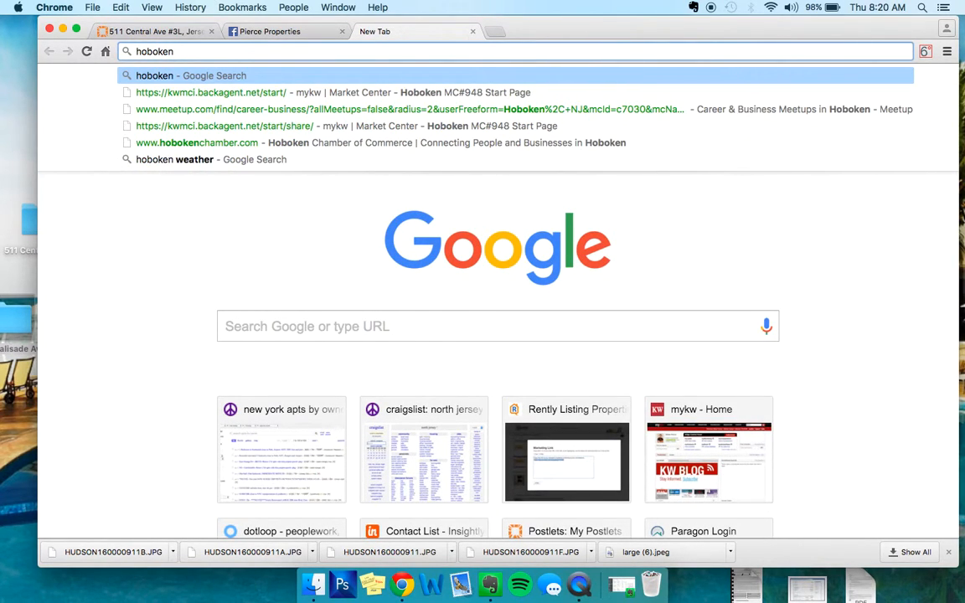
text( news)
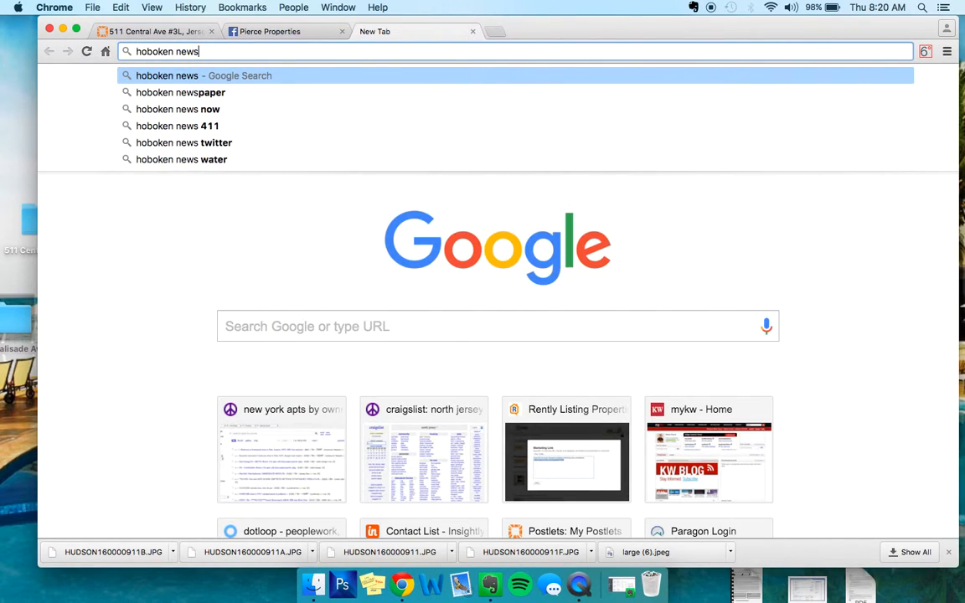
key(Return)
scroll(218, 253, down, 2)
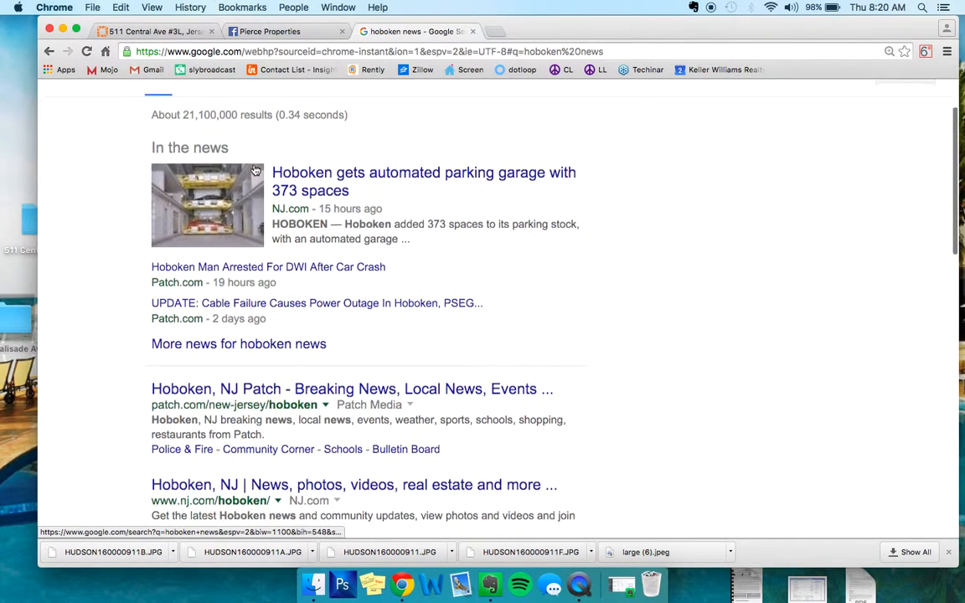
click(213, 344)
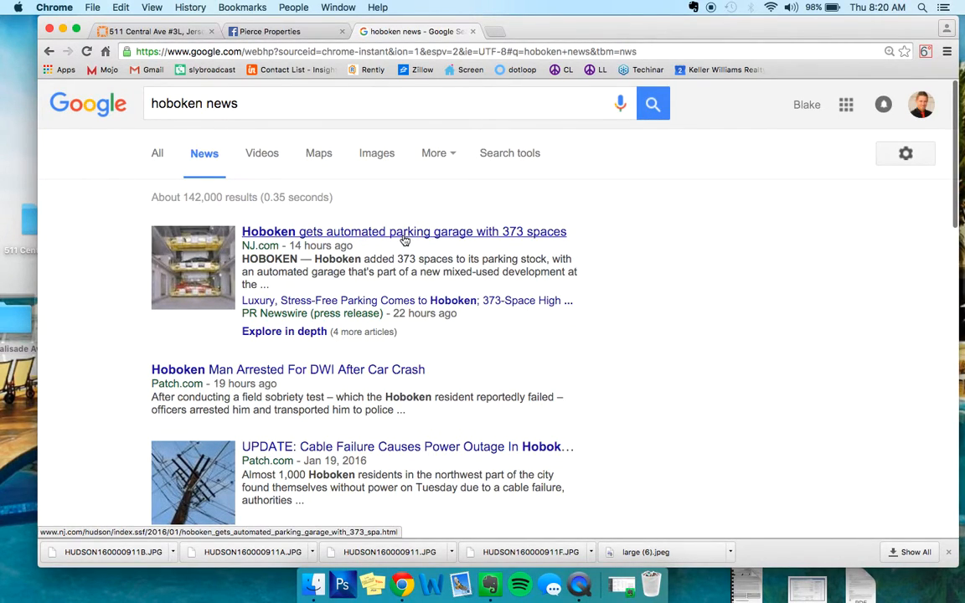
- Browse the Hoboken news results and open the NJ.com article "Hoboken gets automated parking garage with 373 spaces"
scroll(404, 240, down, 3)
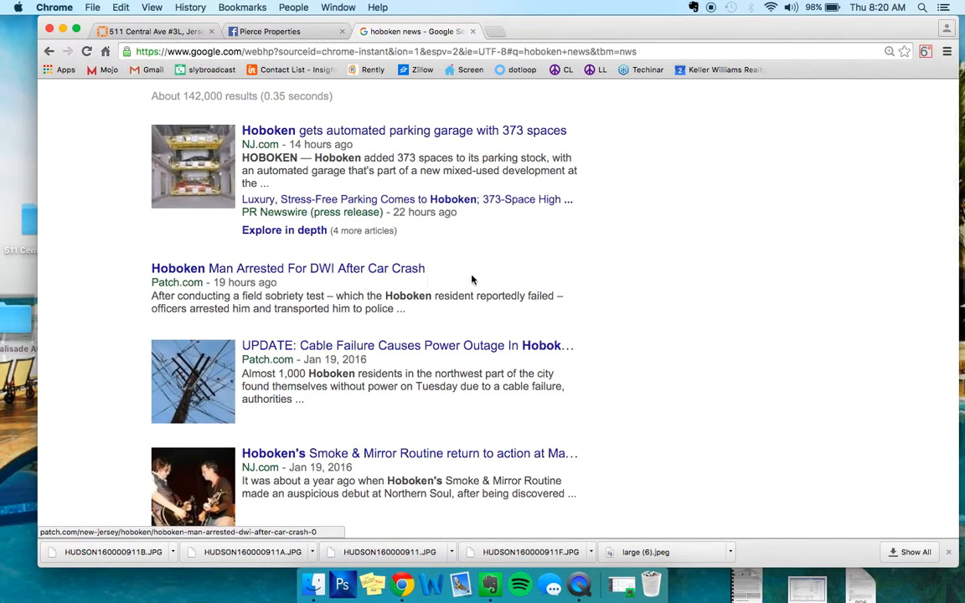
scroll(350, 280, down, 2)
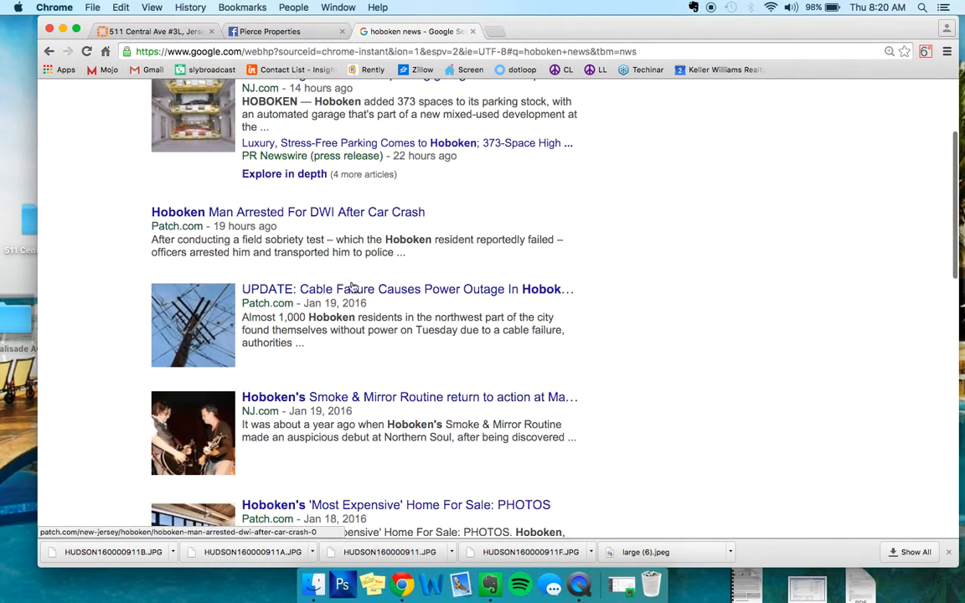
scroll(345, 368, up, 5)
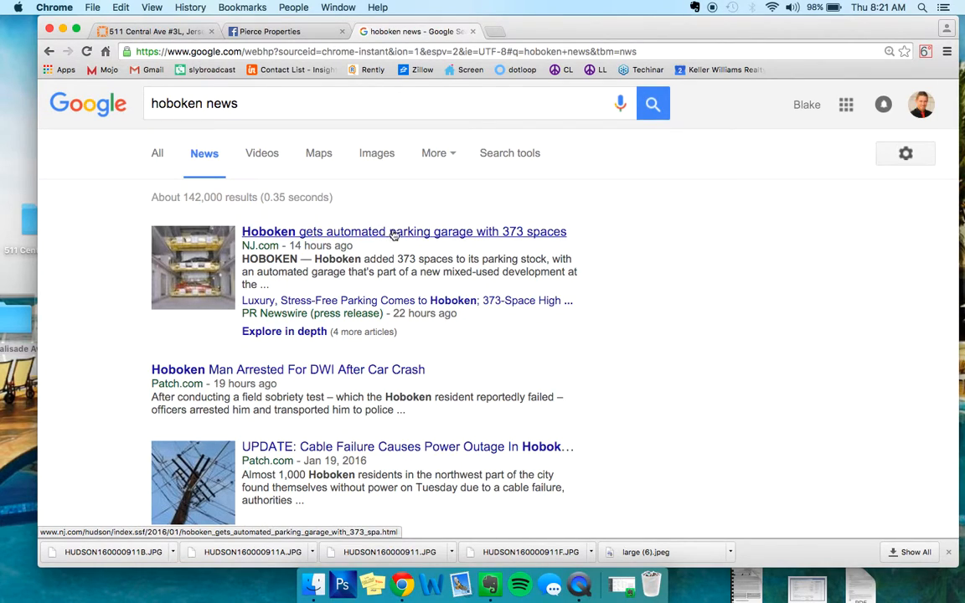
click(288, 233)
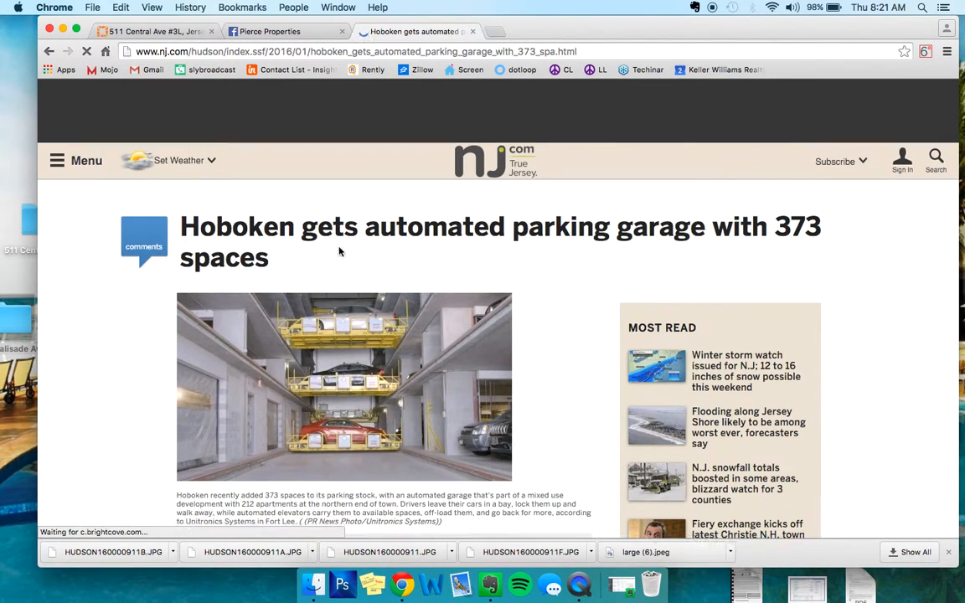
- Skim the parking garage article and copy its web address
scroll(339, 251, down, 5)
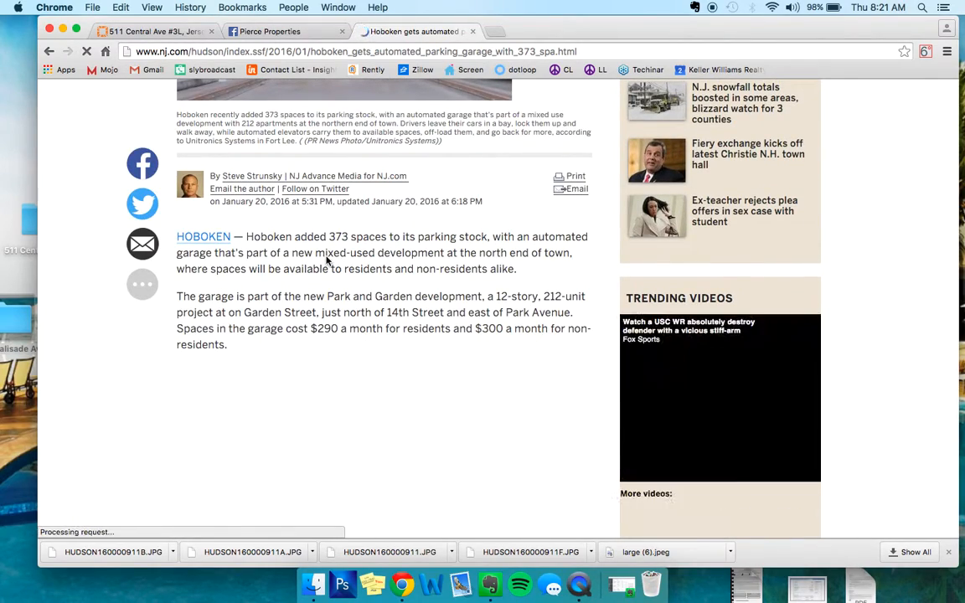
scroll(327, 261, down, 5)
scroll(327, 261, up, 4)
scroll(326, 261, up, 10)
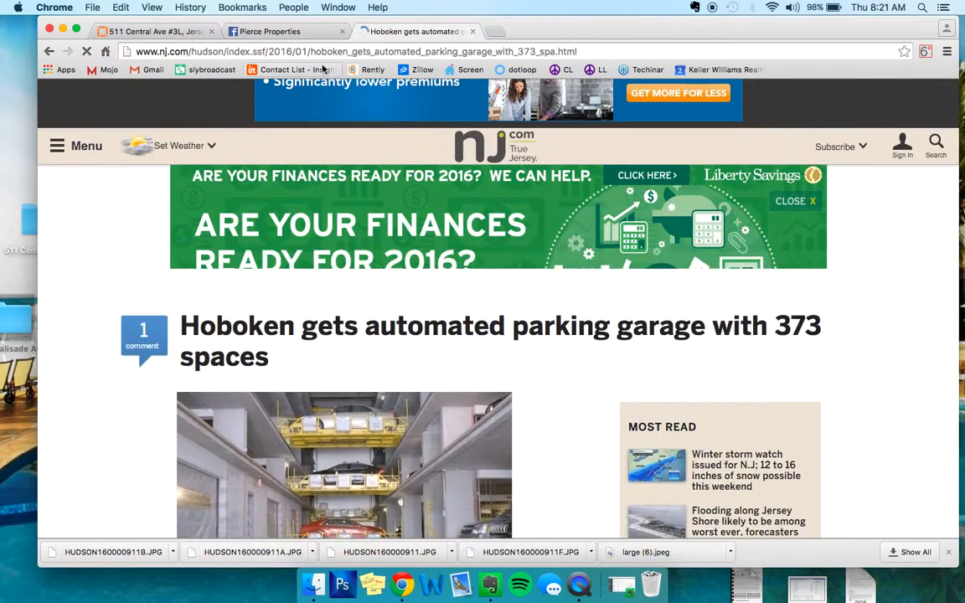
click(294, 52)
key(super+c)
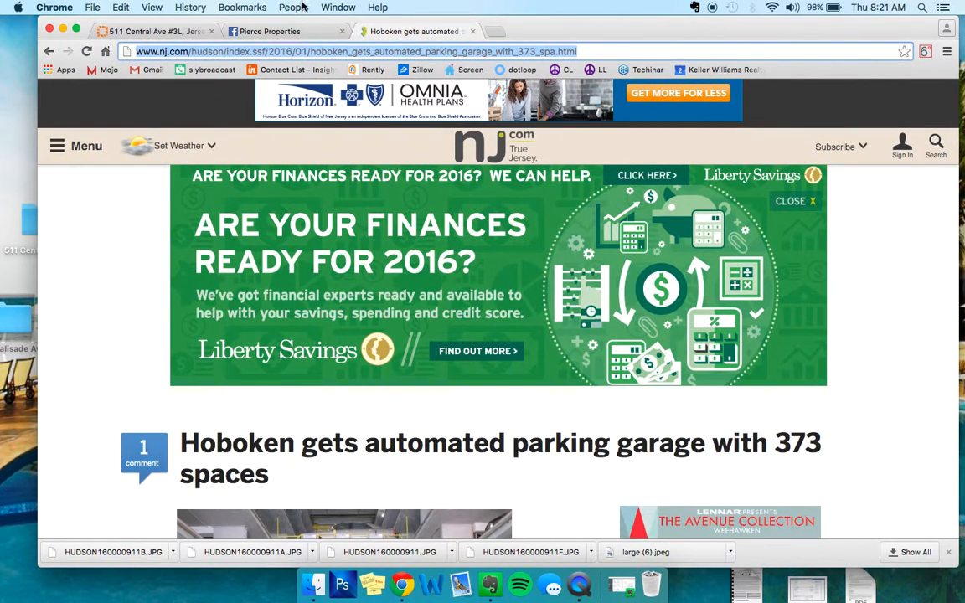
- Draft a Pierce Properties Facebook post reading "Parking issues in Hoboken finally solved?!?!?!" with the copied article link below the text
click(270, 31)
mouse_move(536, 337)
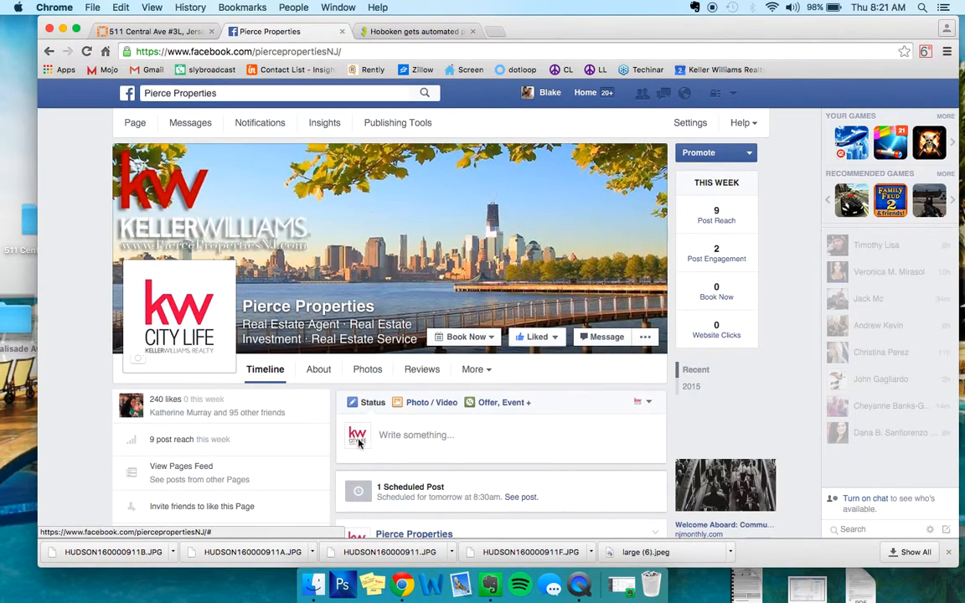
click(399, 433)
text(Parking i)
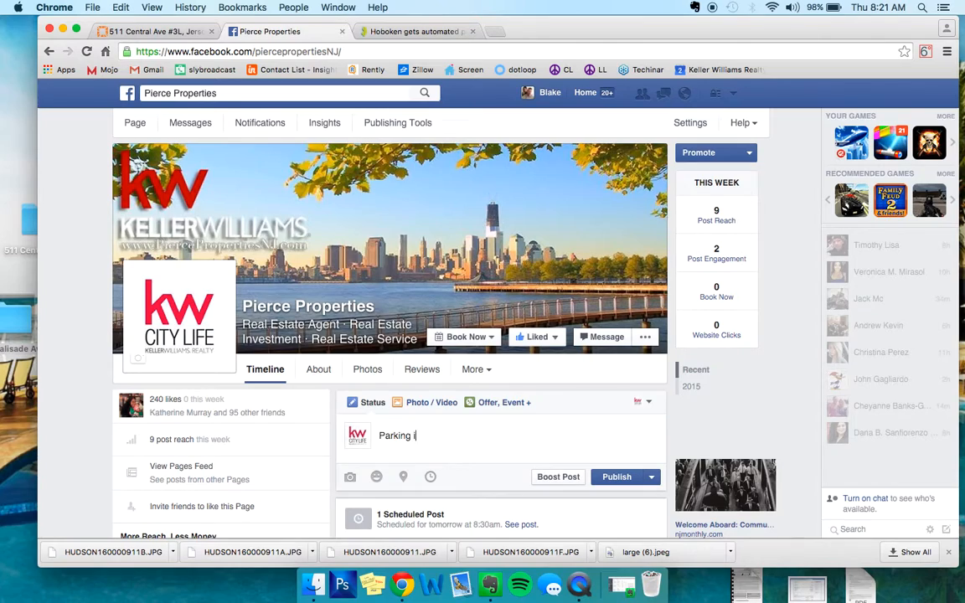
text(ssues in Hoboken finally solved?!)
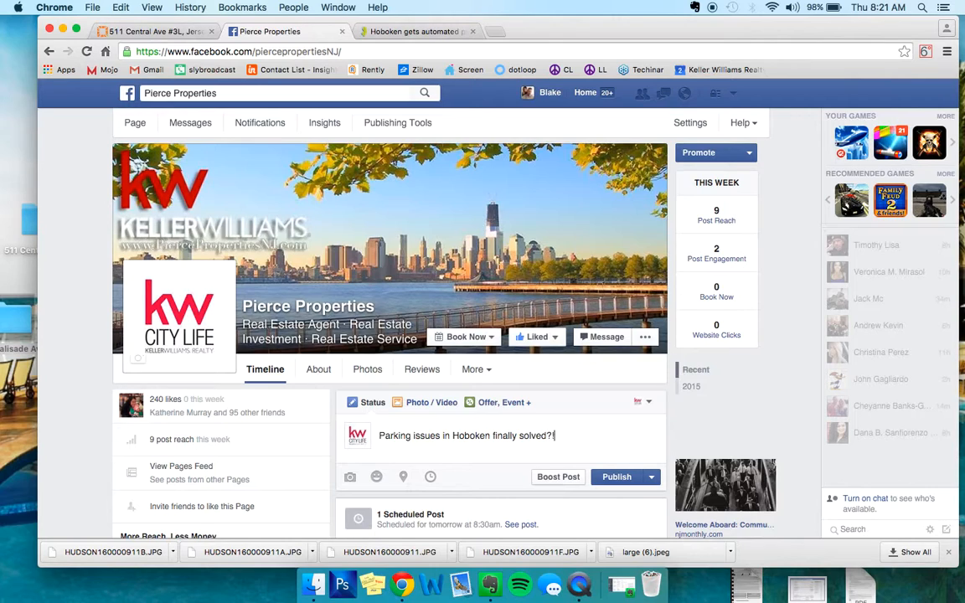
key(Return)
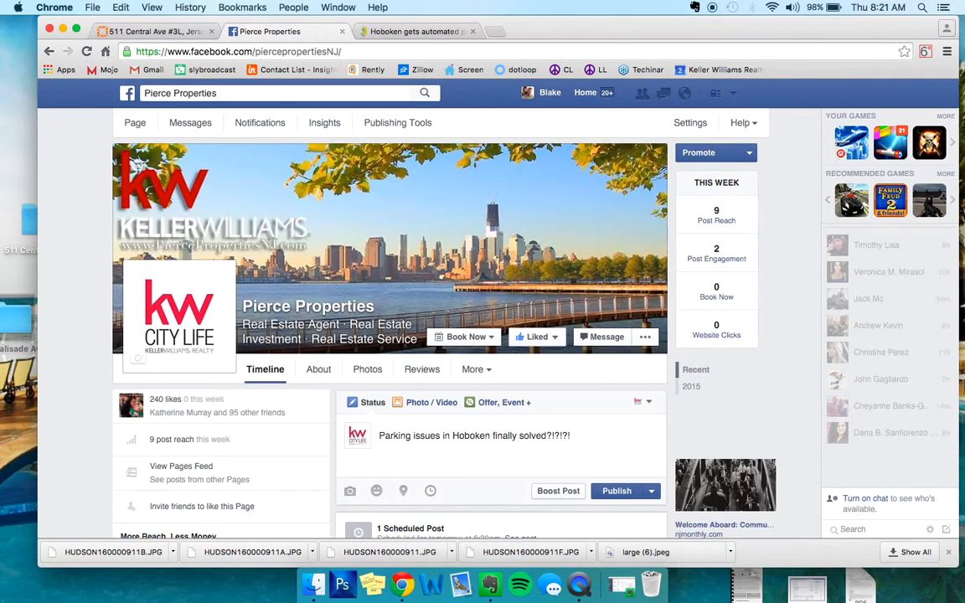
key(super+v)
- Schedule the parking garage article post to publish on 1/23/2016 at 8:32 AM
scroll(582, 521, down, 5)
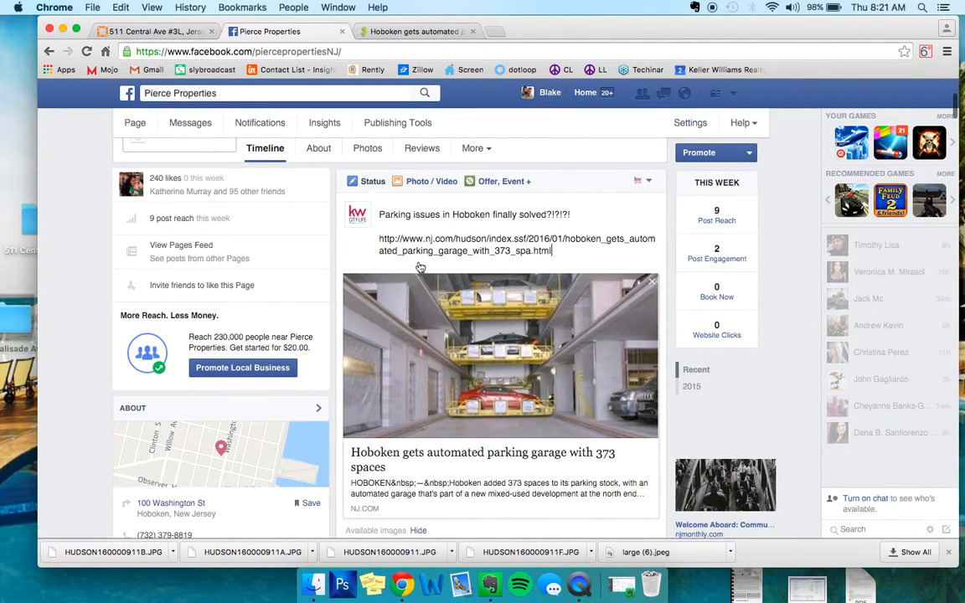
scroll(620, 224, down, 4)
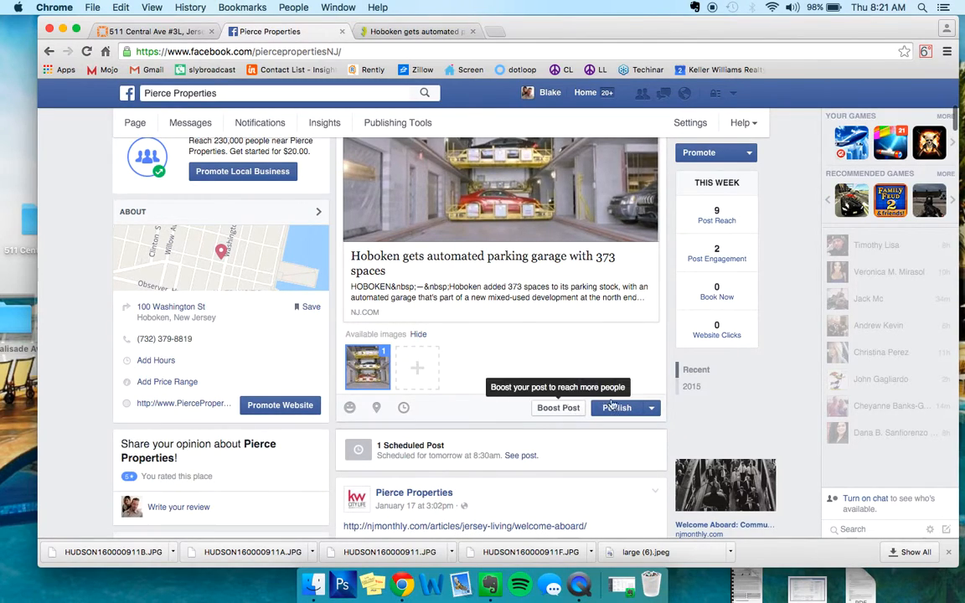
click(653, 409)
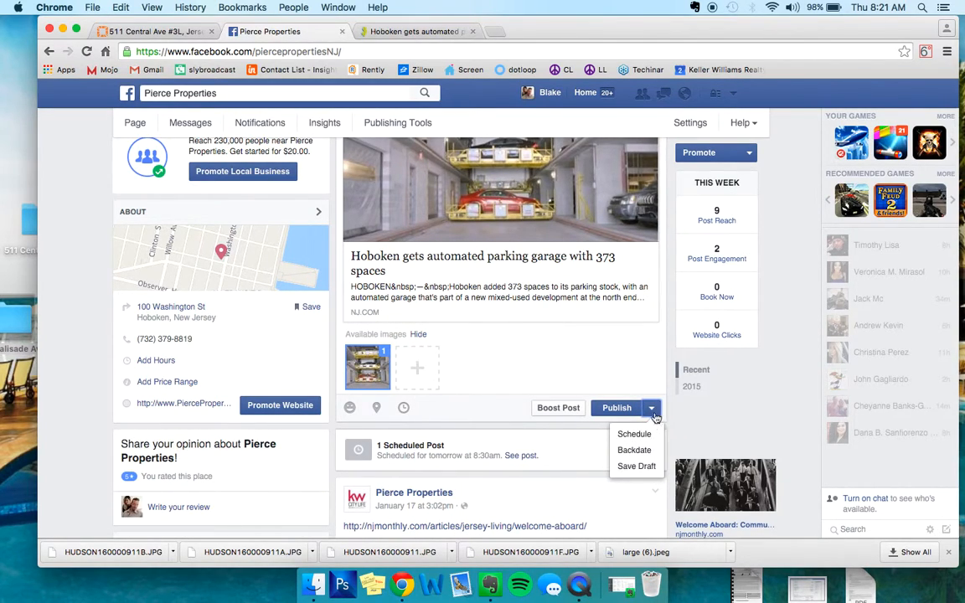
click(647, 434)
click(441, 396)
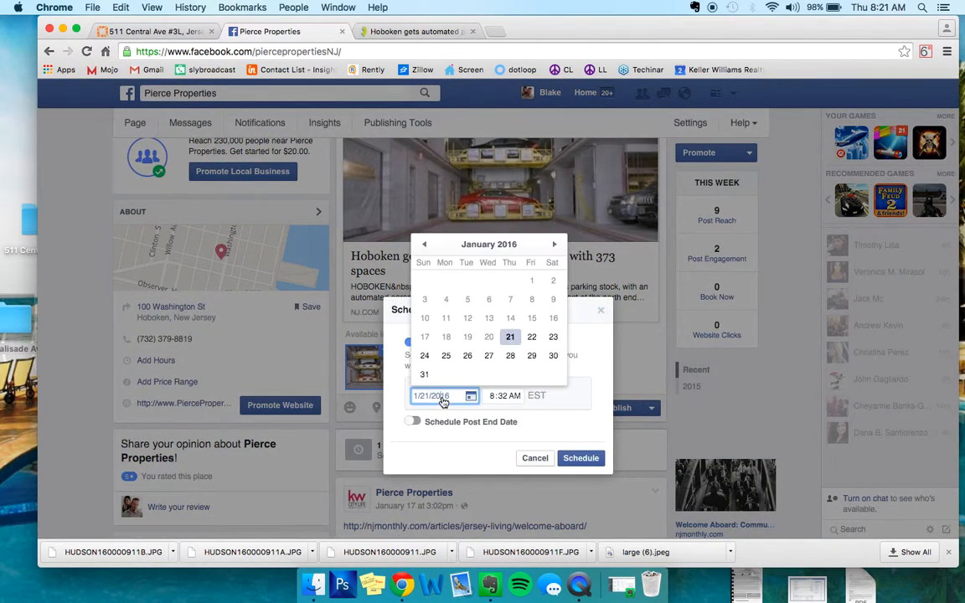
click(557, 338)
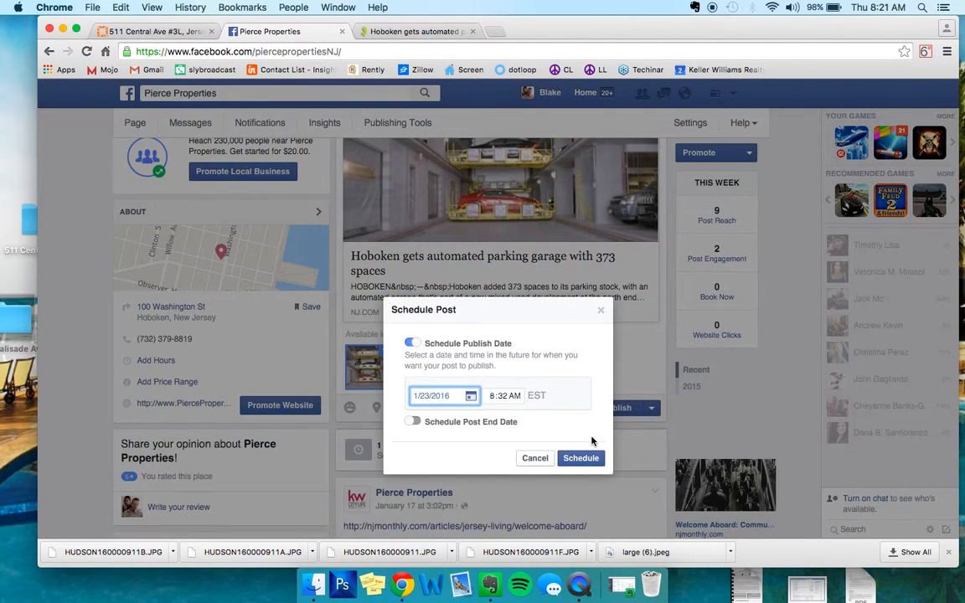
click(590, 460)
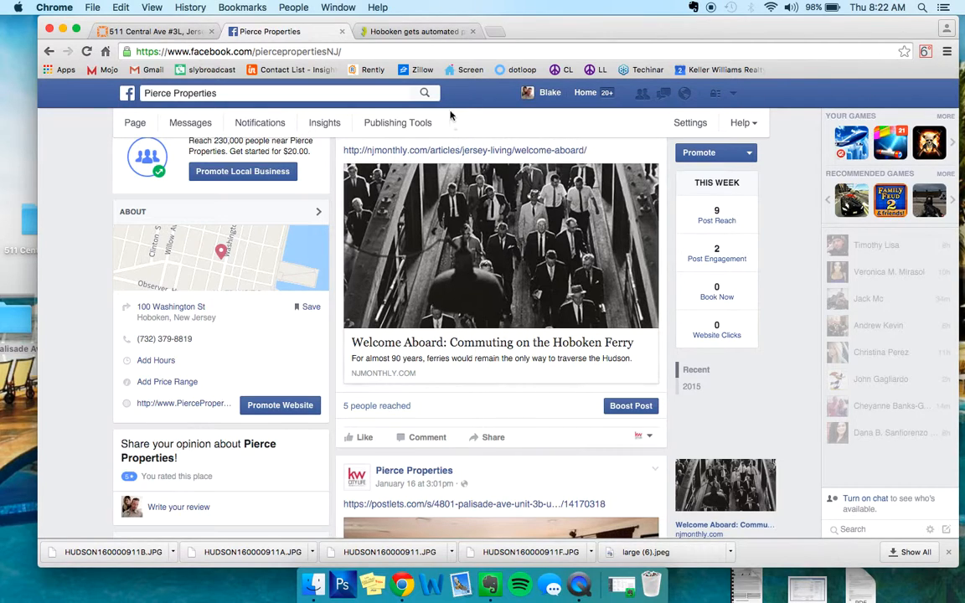
- Load mykw.kw.com in place of the parking garage article
click(436, 33)
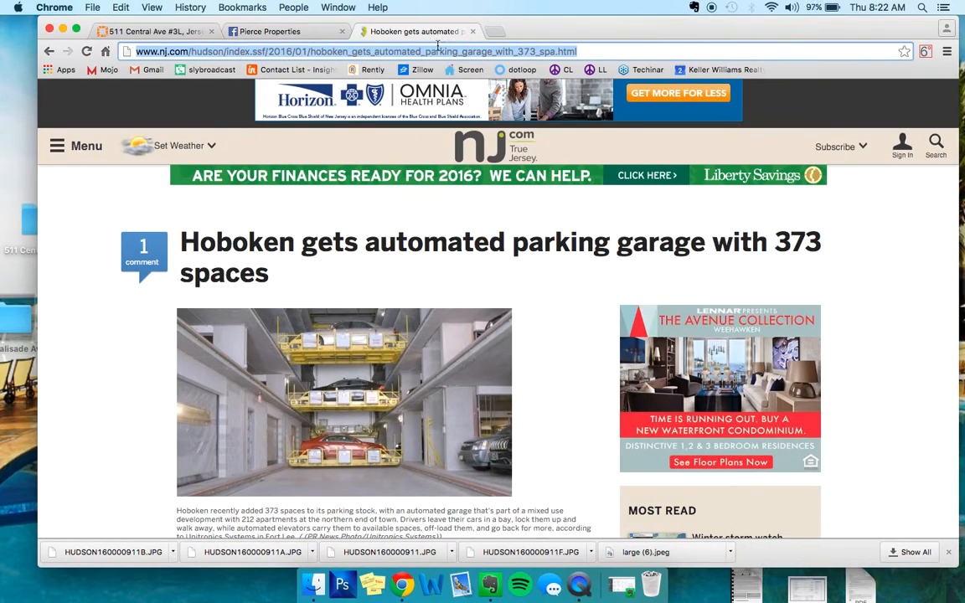
text(my)
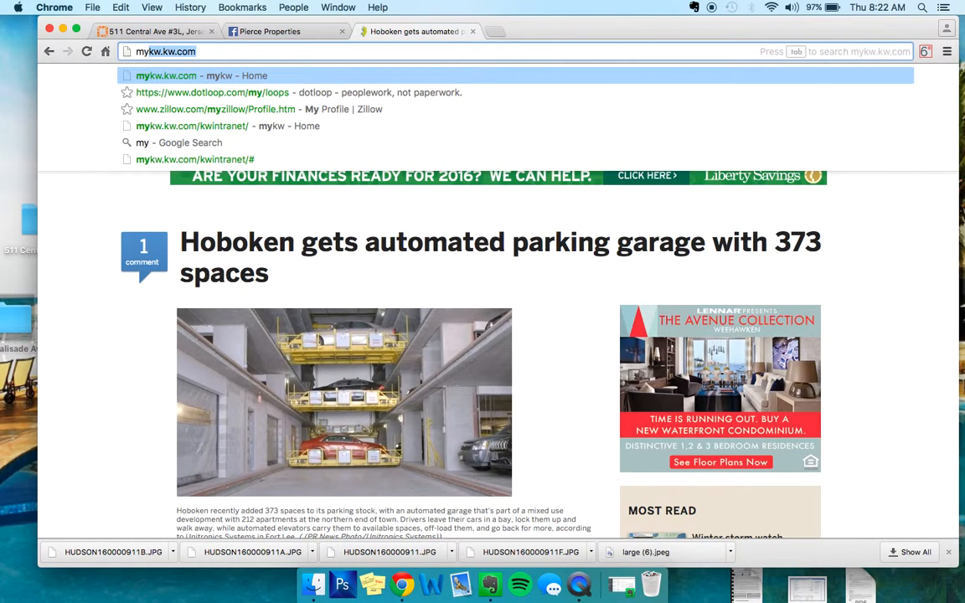
key(Return)
- Try to log in to the Keller Williams intranet with the saved username and the account password
text(B')
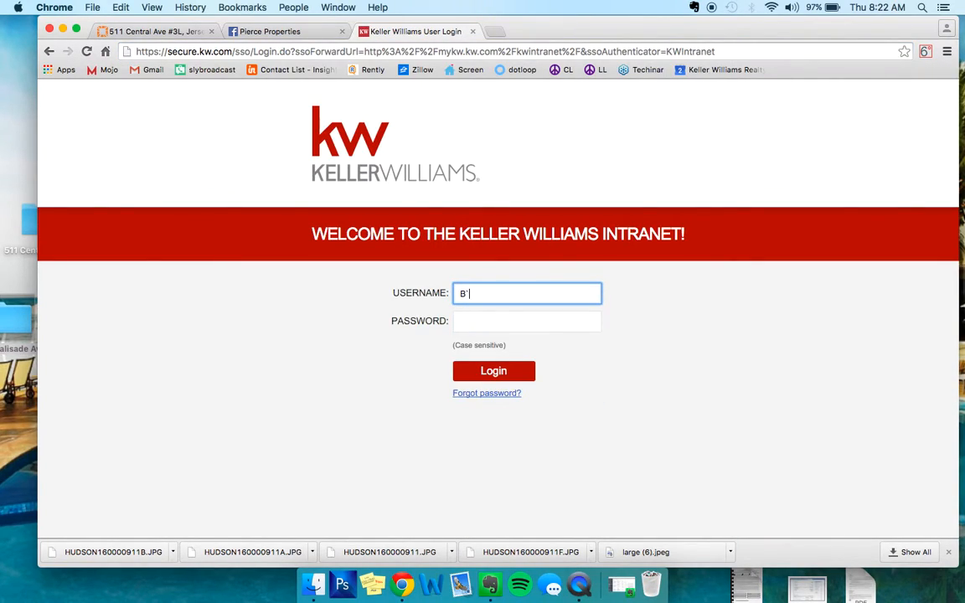
key(BackSpace)
text(`)
key(BackSpace)
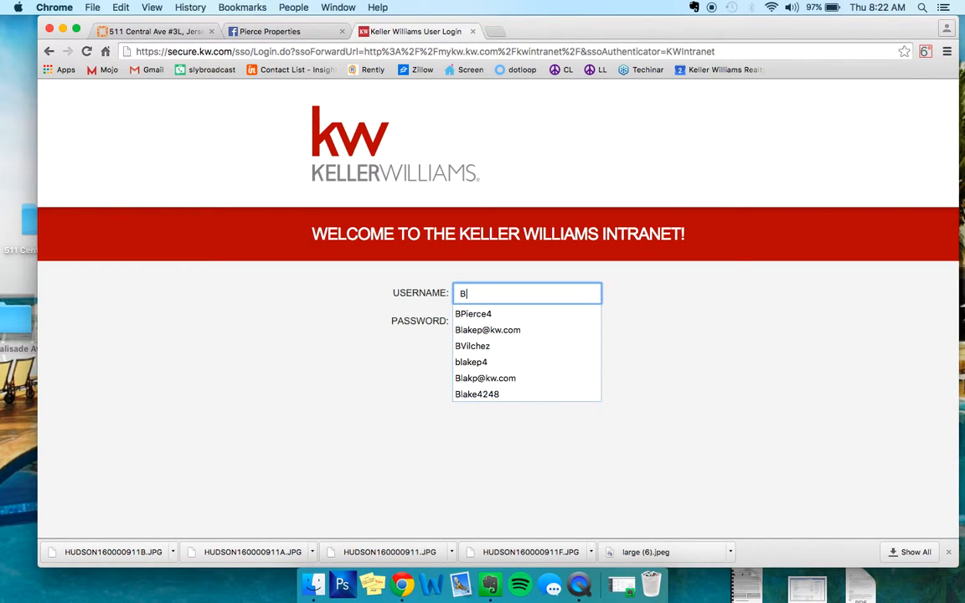
key(Down)
key(Tab)
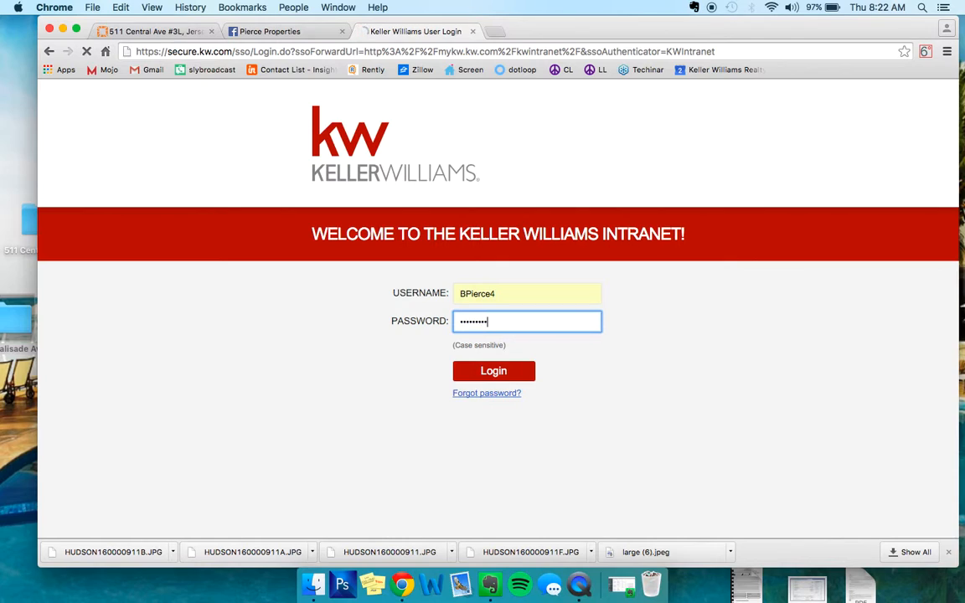
key(Return)
- Re-enter the account password and submit the Keller Williams intranet login
key(Tab)
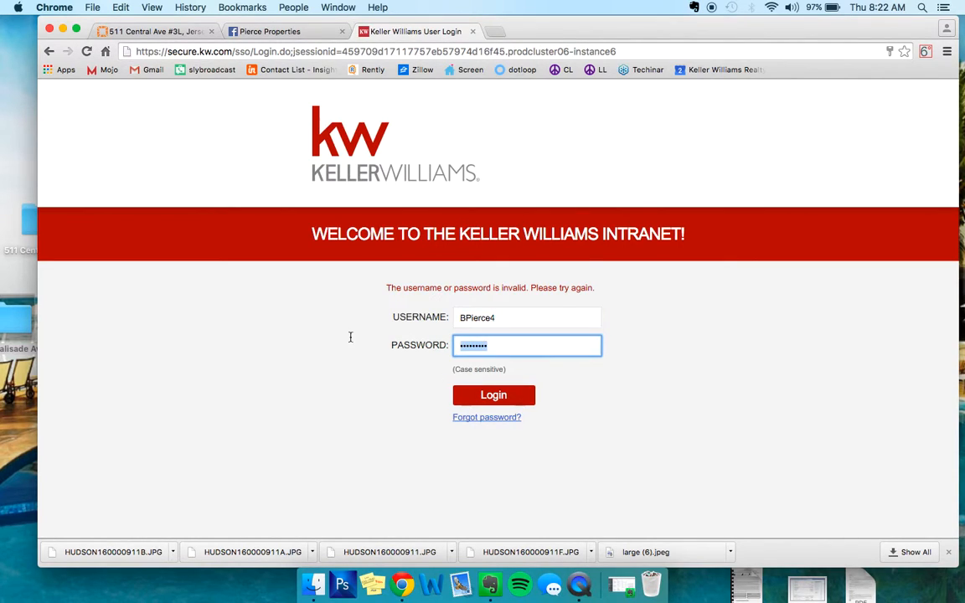
text(••••••••)
key(Return)
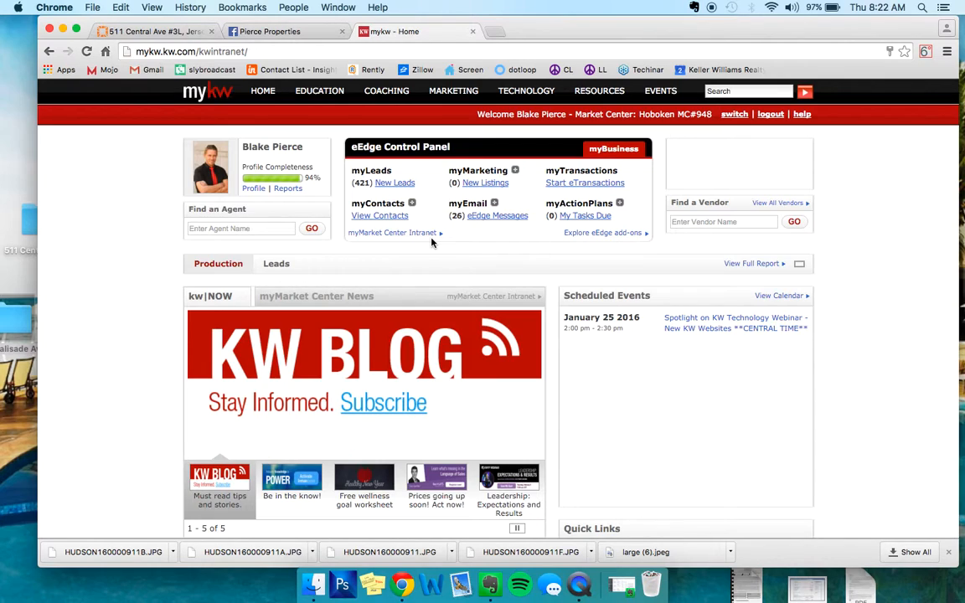
- Open Create Marketing Materials from the myMarketing options of the eEdge Control Panel
mouse_move(453, 92)
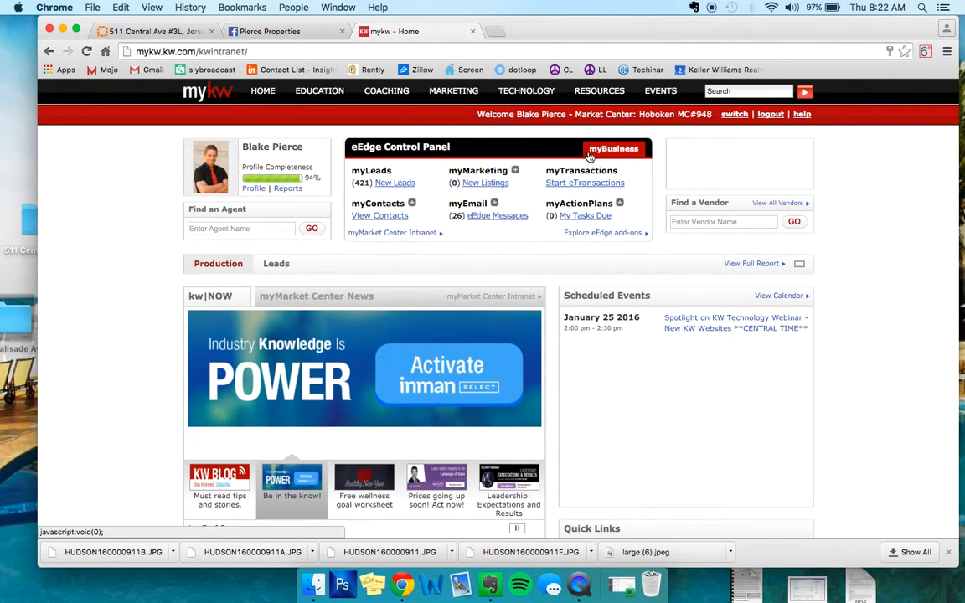
click(515, 172)
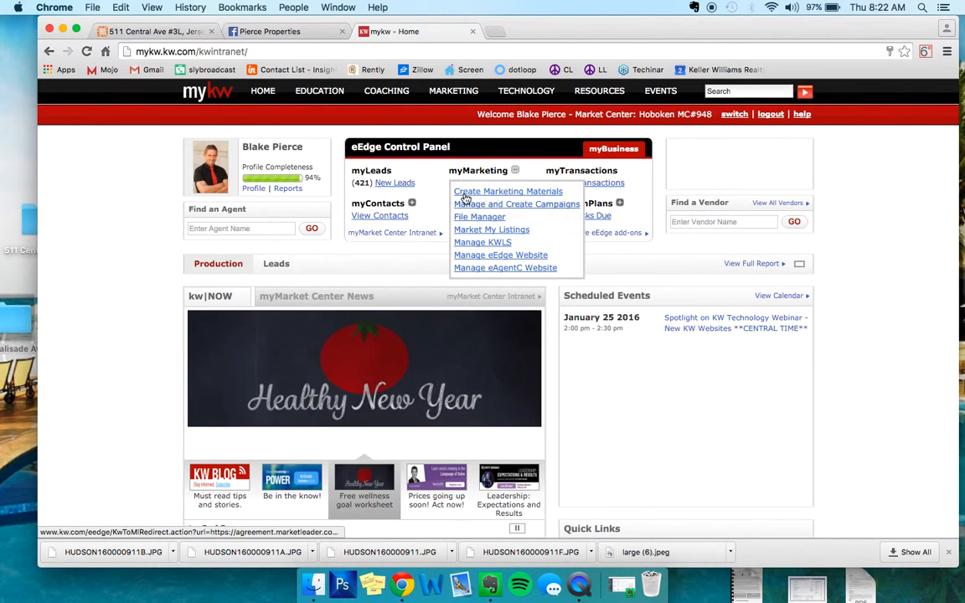
click(561, 194)
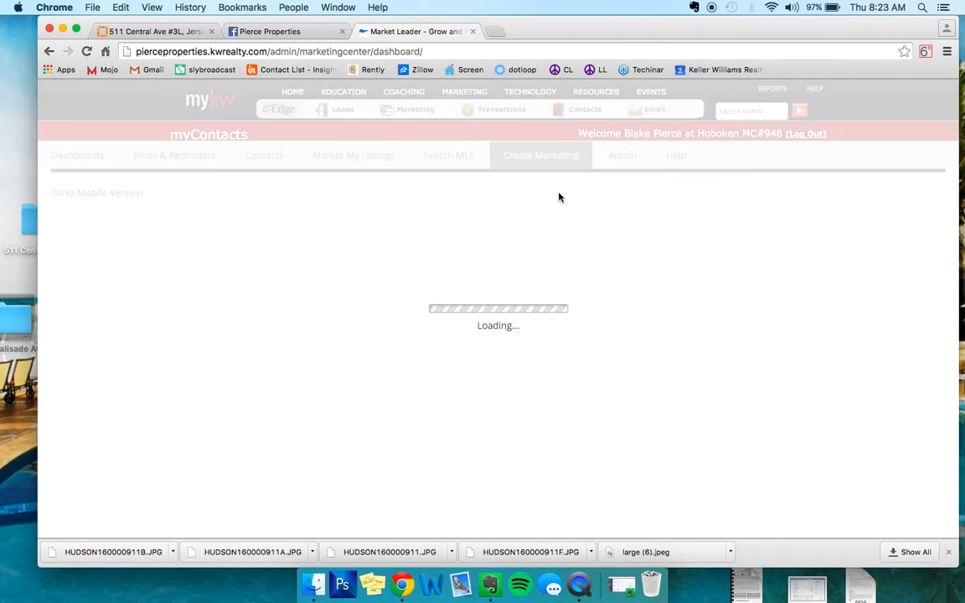
- Browse the featured This Month in Real Estate postcards and open the January 2016 design
scroll(560, 197, down, 2)
scroll(560, 196, down, 3)
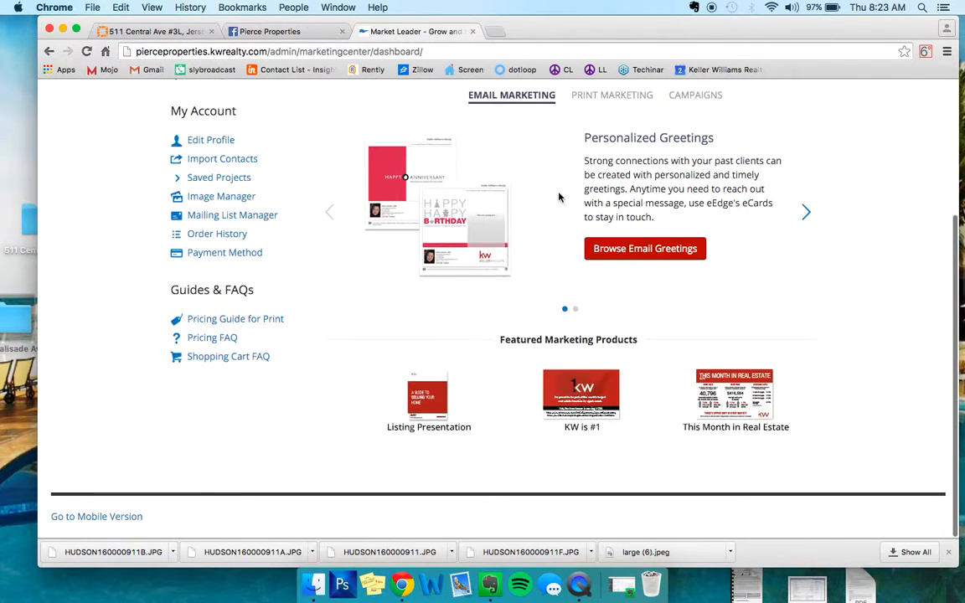
click(731, 396)
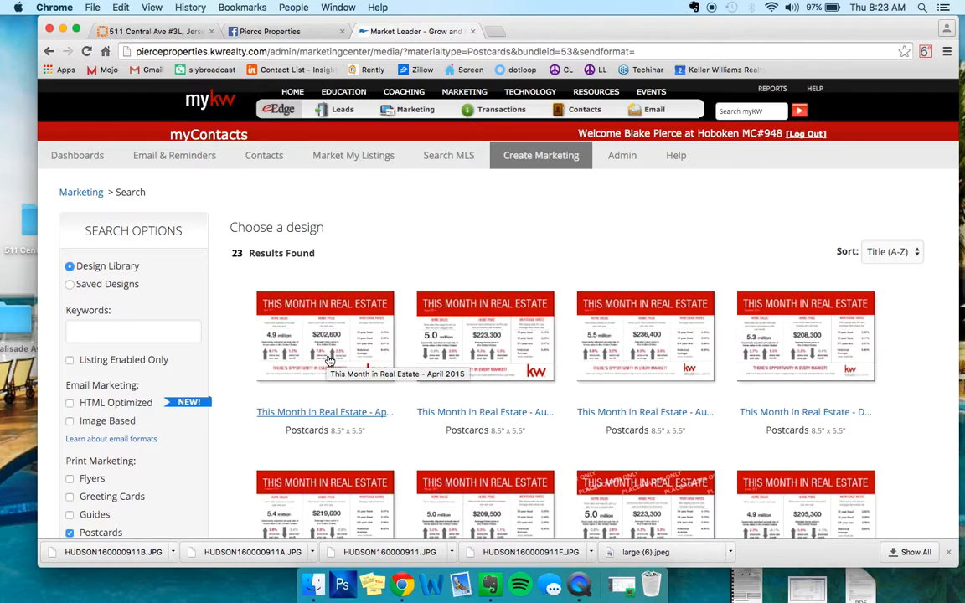
scroll(329, 360, down, 10)
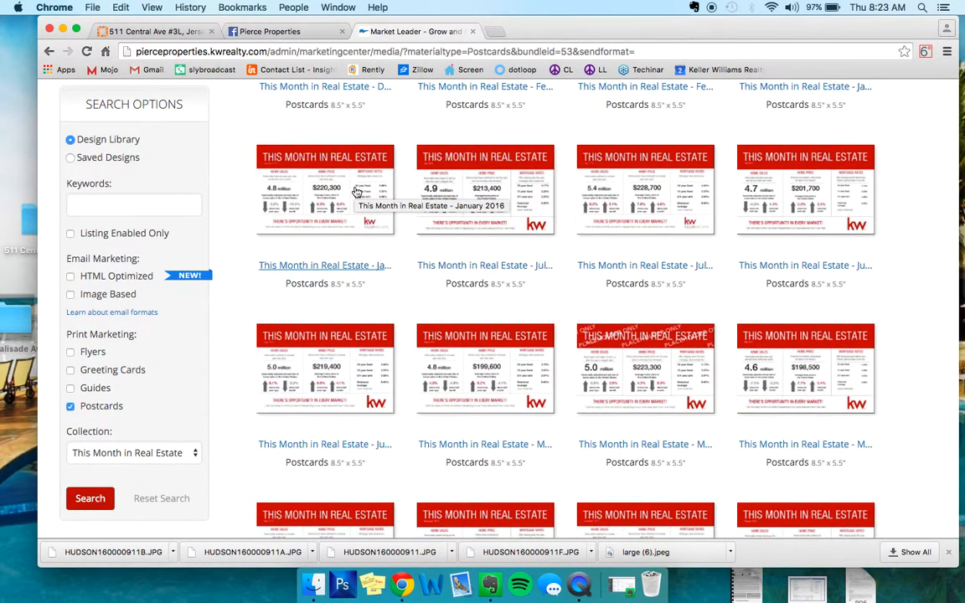
click(330, 195)
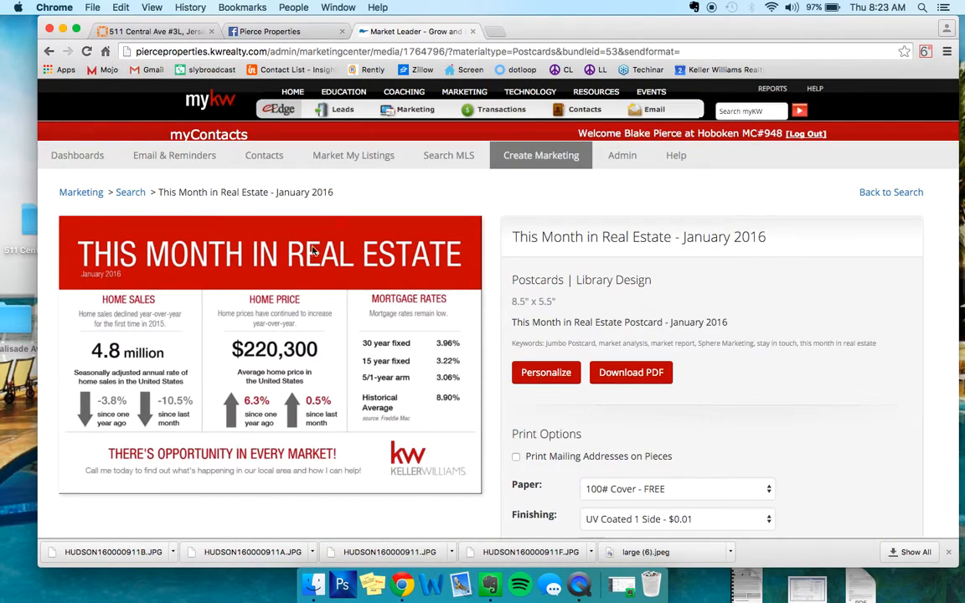
- Save the January 2016 postcard preview image to the Desktop under the name 1764796_f
scroll(146, 331, down, 1)
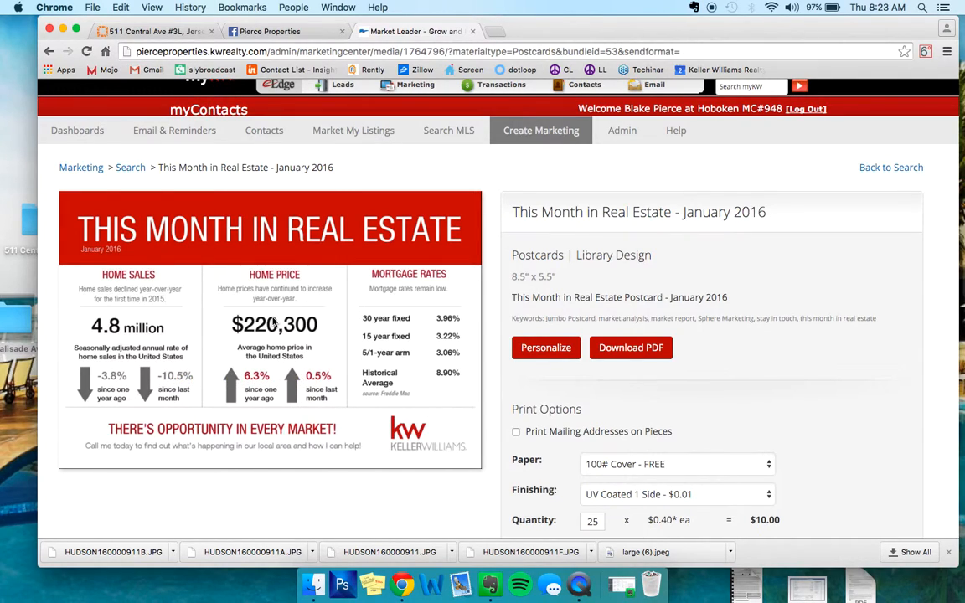
mouse_move(232, 259)
mouse_down()
mouse_move(174, 317)
mouse_move(219, 268)
mouse_up()
drag(591, 18, 645, 19)
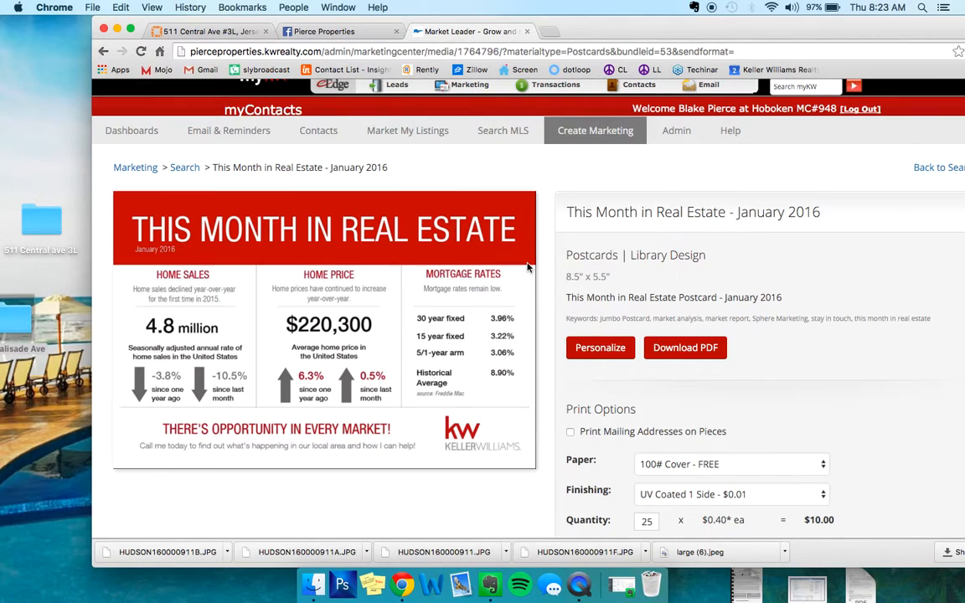
right_click(317, 226)
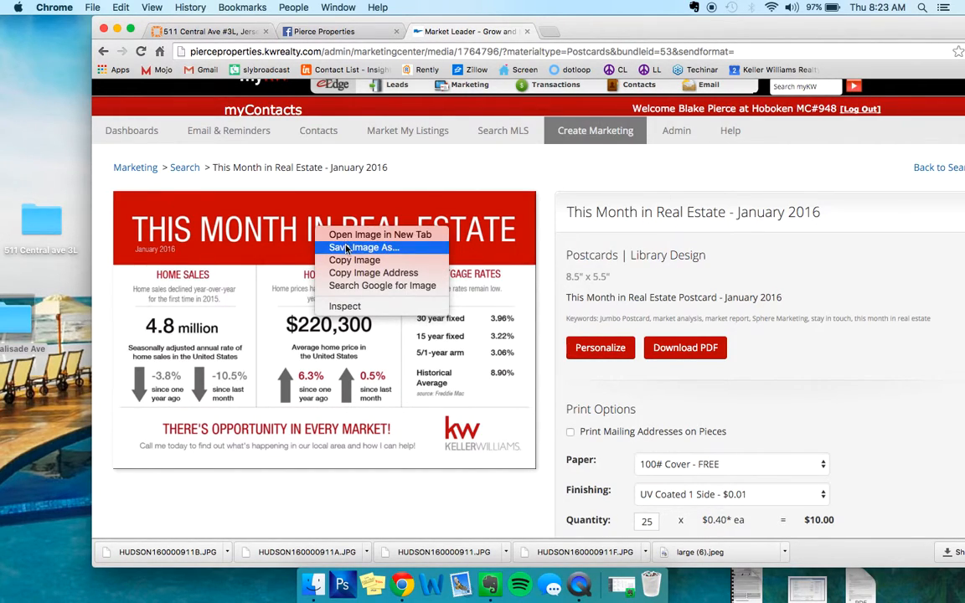
click(345, 248)
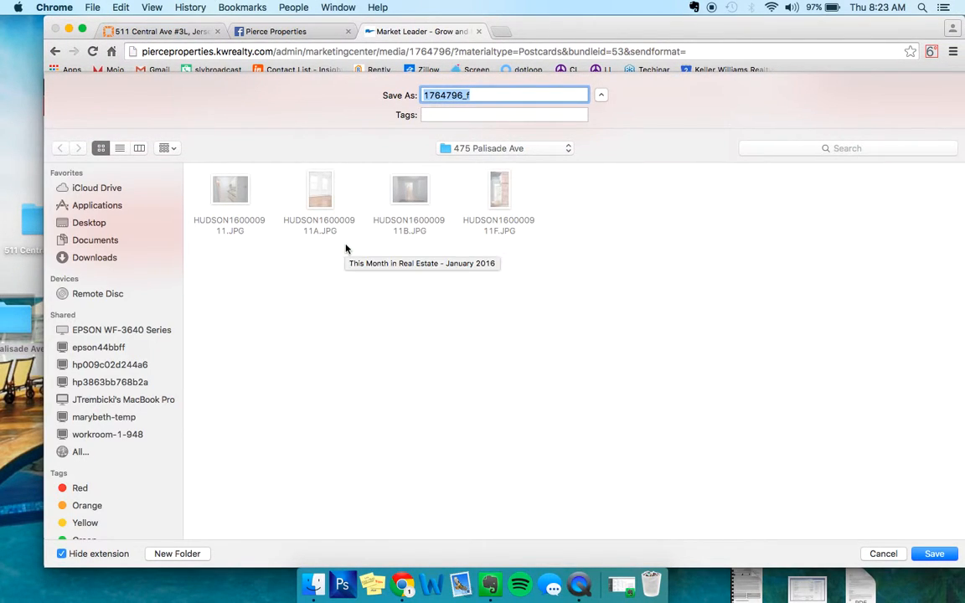
click(87, 222)
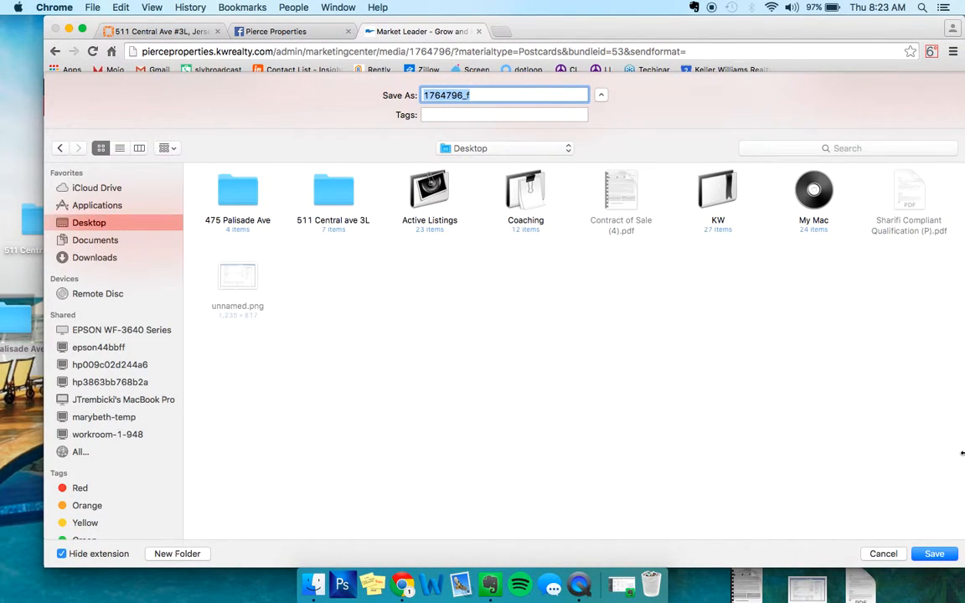
key(Return)
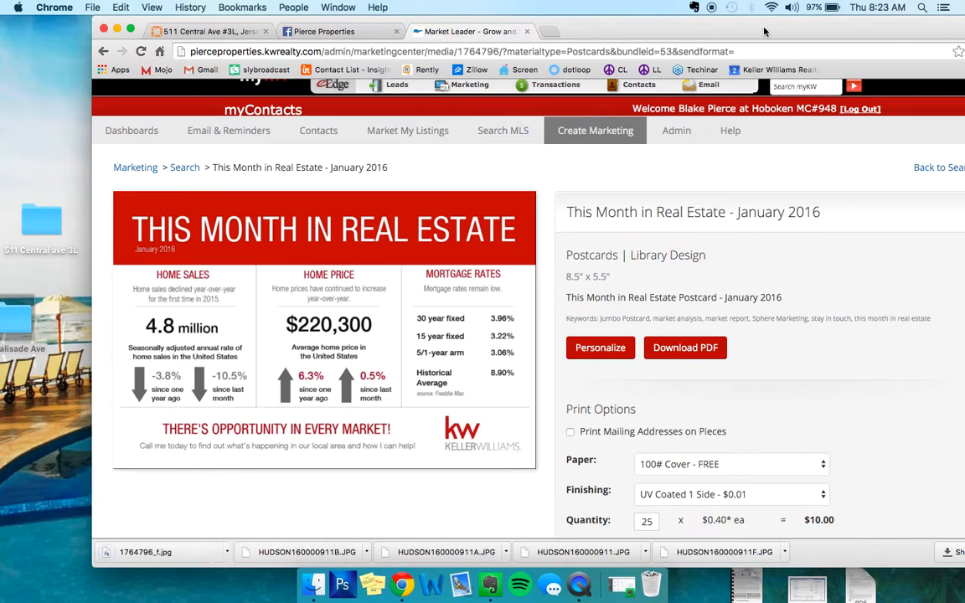
- Start a photo post on the Pierce Properties Facebook page and attach the image 1764796_f.jpg
drag(763, 31, 632, 31)
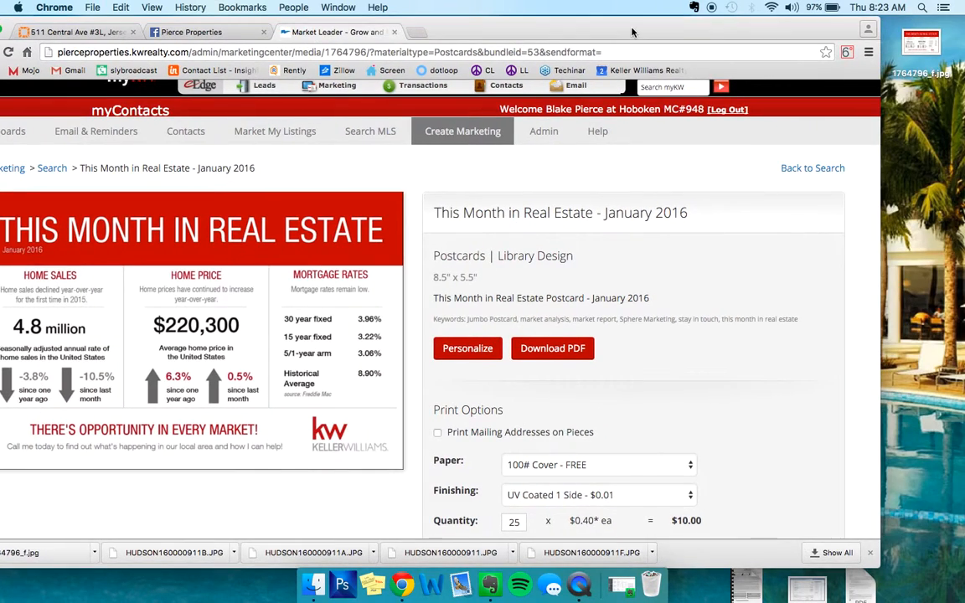
click(192, 33)
drag(496, 31, 536, 31)
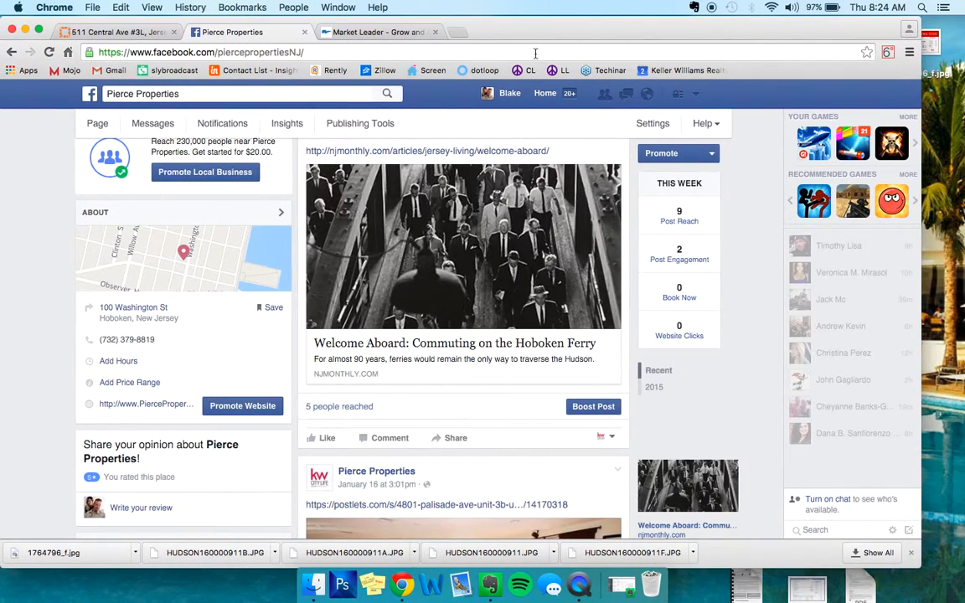
scroll(393, 310, up, 5)
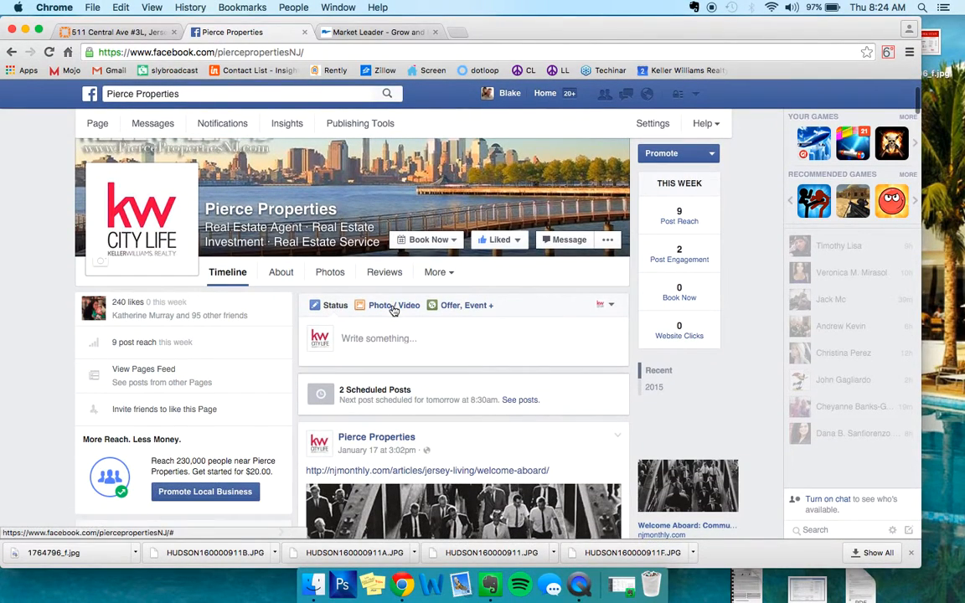
click(393, 309)
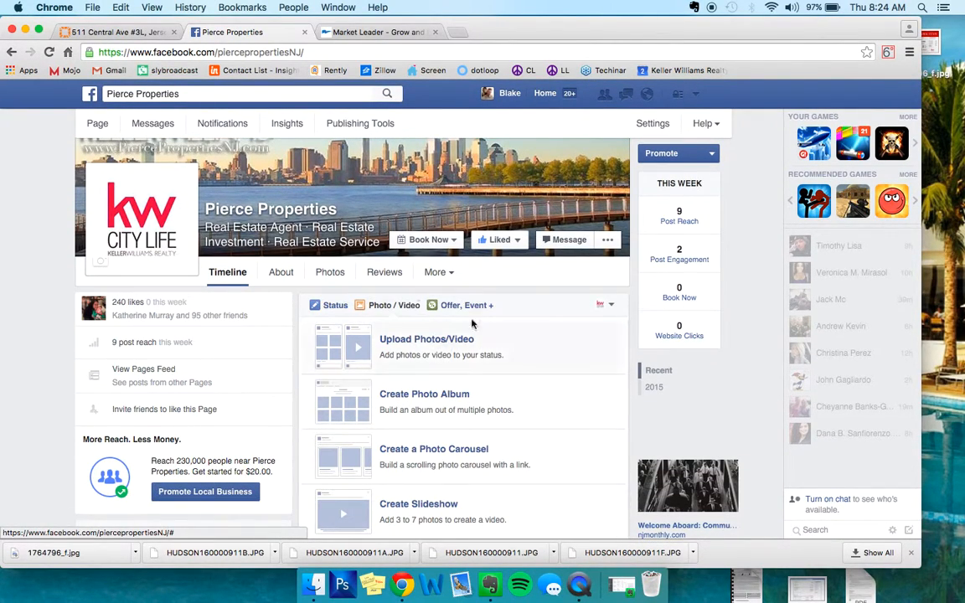
scroll(575, 314, down, 2)
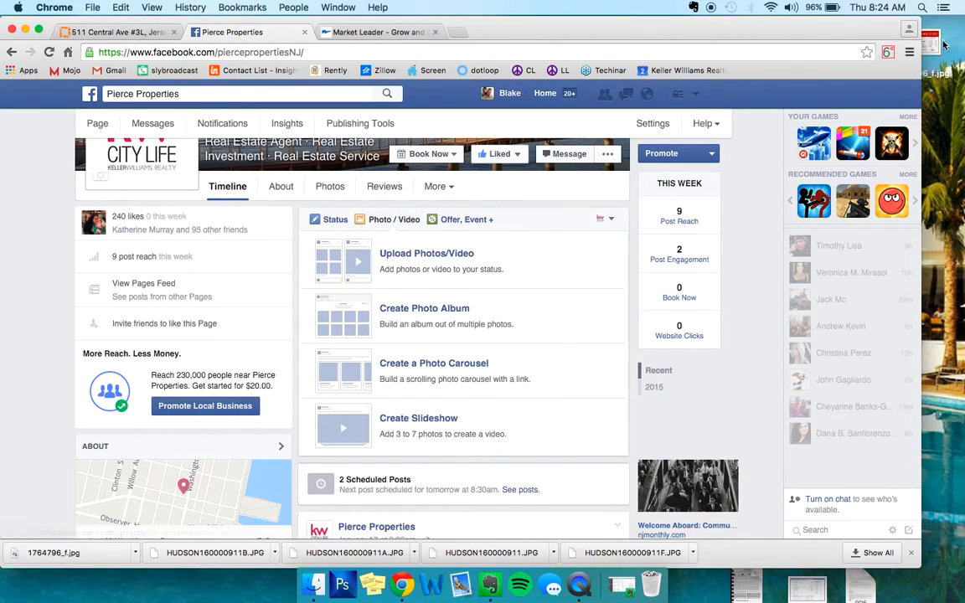
drag(54, 553, 474, 312)
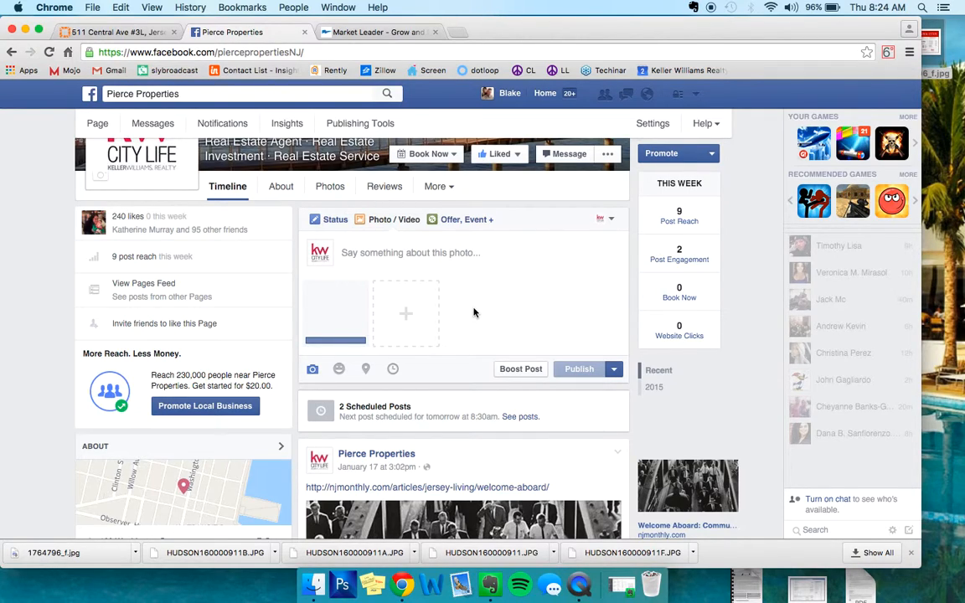
- Write "National Stats on Real Estate this month" as the photo post's text
click(430, 262)
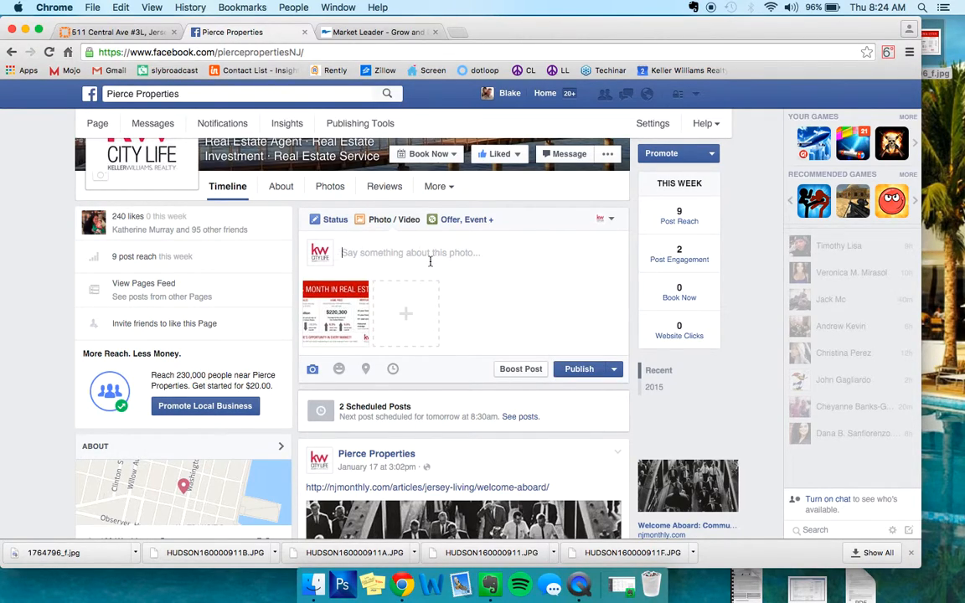
text(National Stats on Real estate this mo)
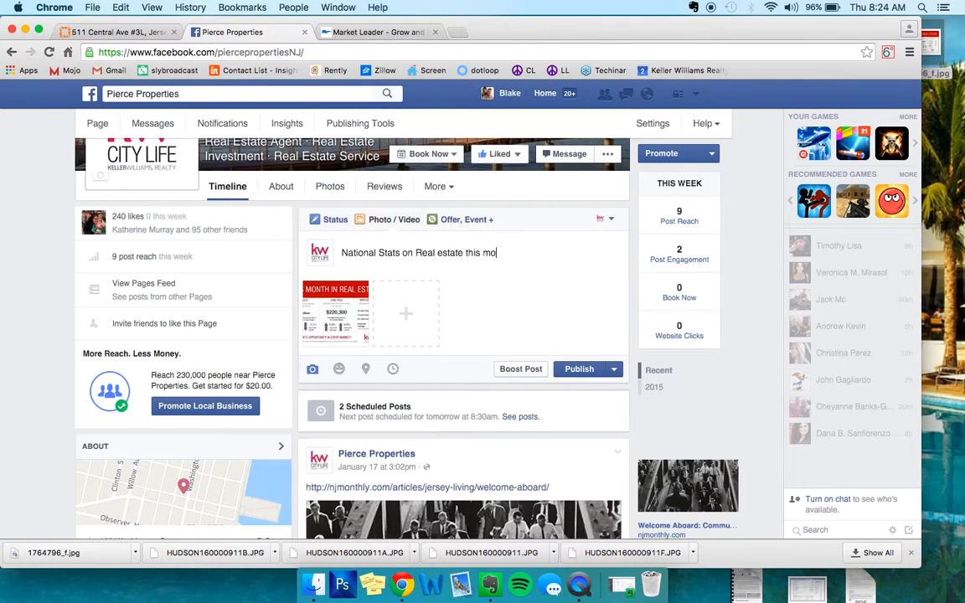
click(440, 253)
key(BackSpace)
text(E)
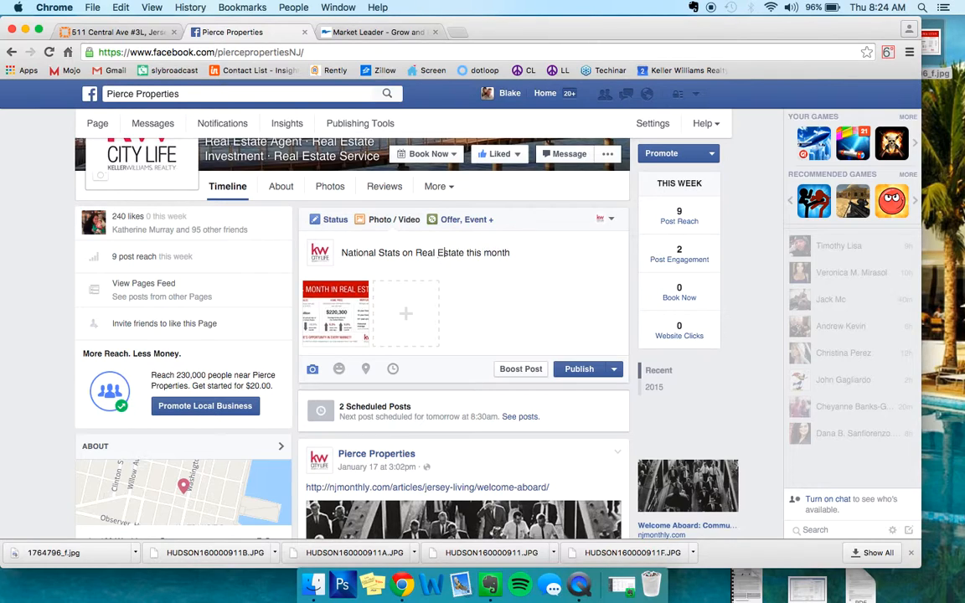
- Schedule the national stats photo post to publish on 1/24/2016 at 8:35 AM
click(614, 369)
click(611, 397)
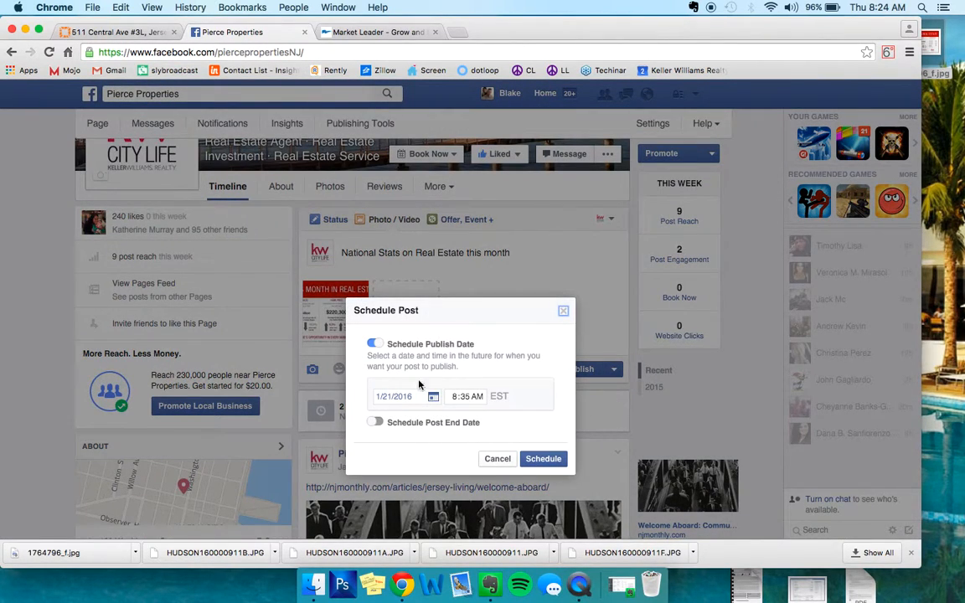
click(406, 396)
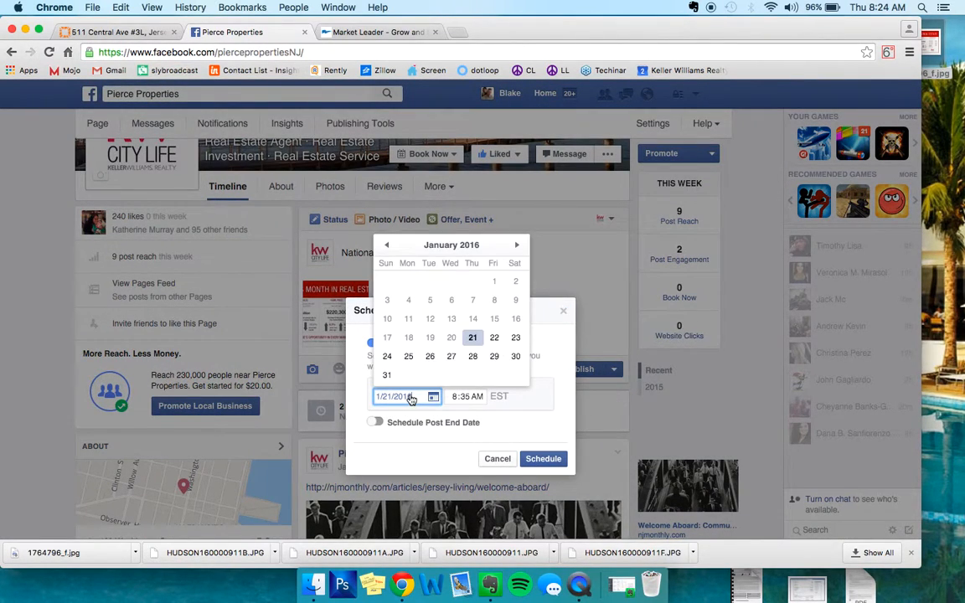
click(386, 360)
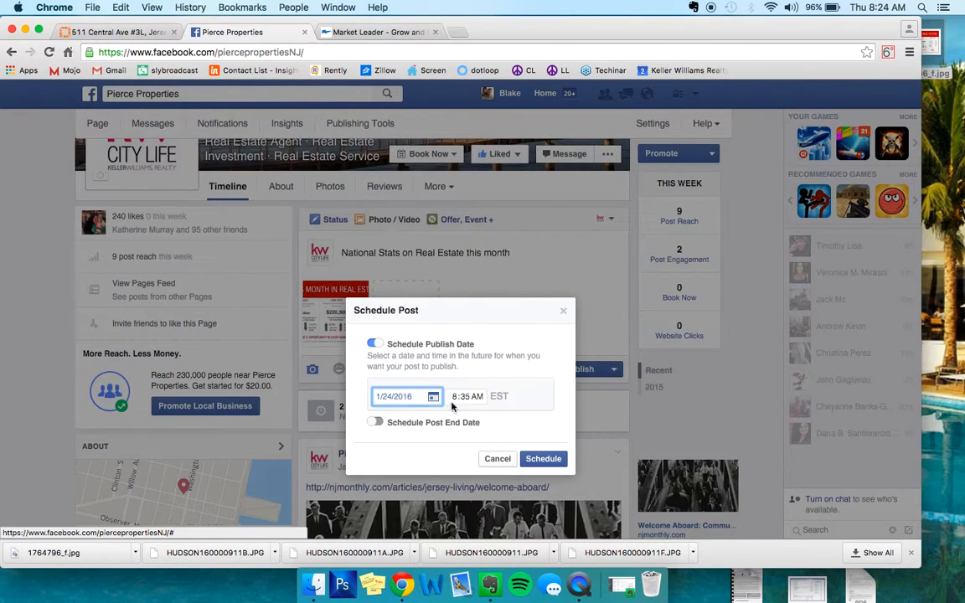
click(551, 465)
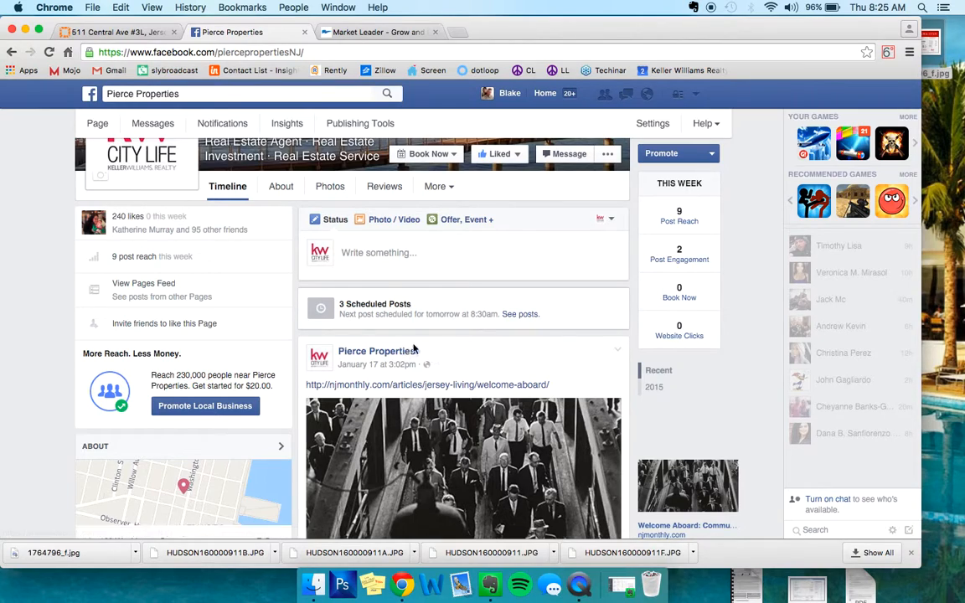
scroll(449, 263, down, 10)
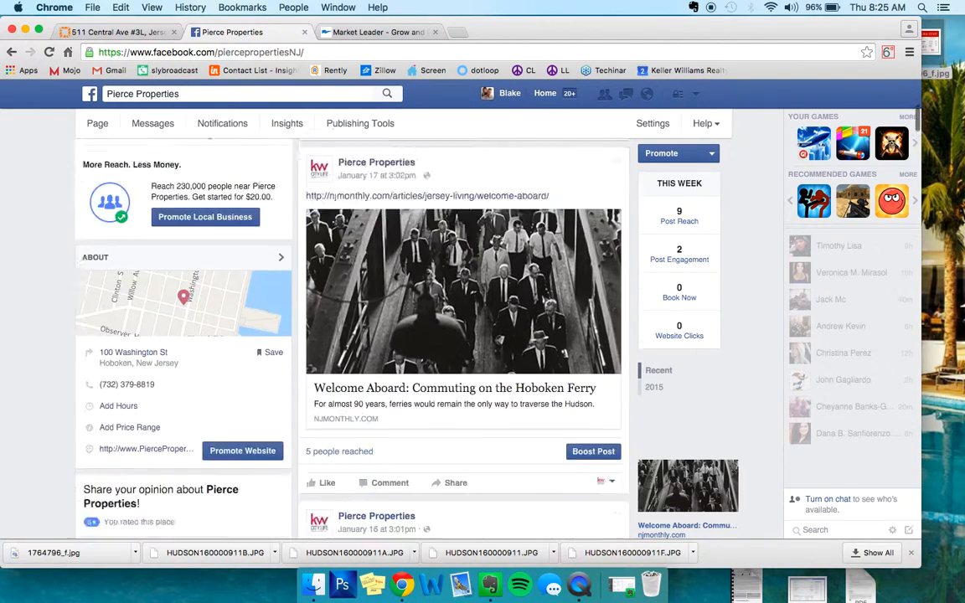
scroll(450, 262, down, 15)
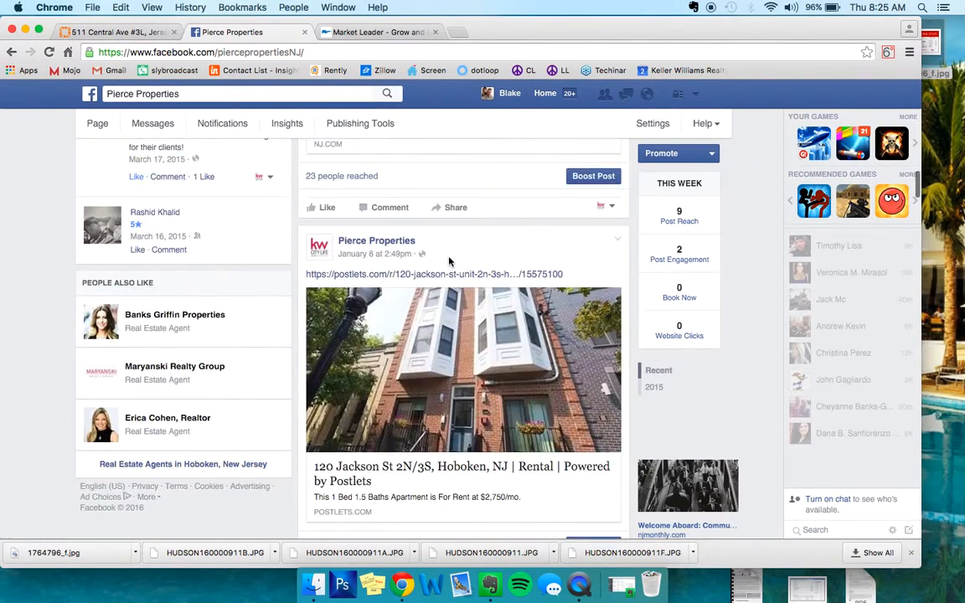
- Review the earlier listing, local-news and Keller Williams posts on the Pierce Properties page timeline
scroll(450, 262, down, 15)
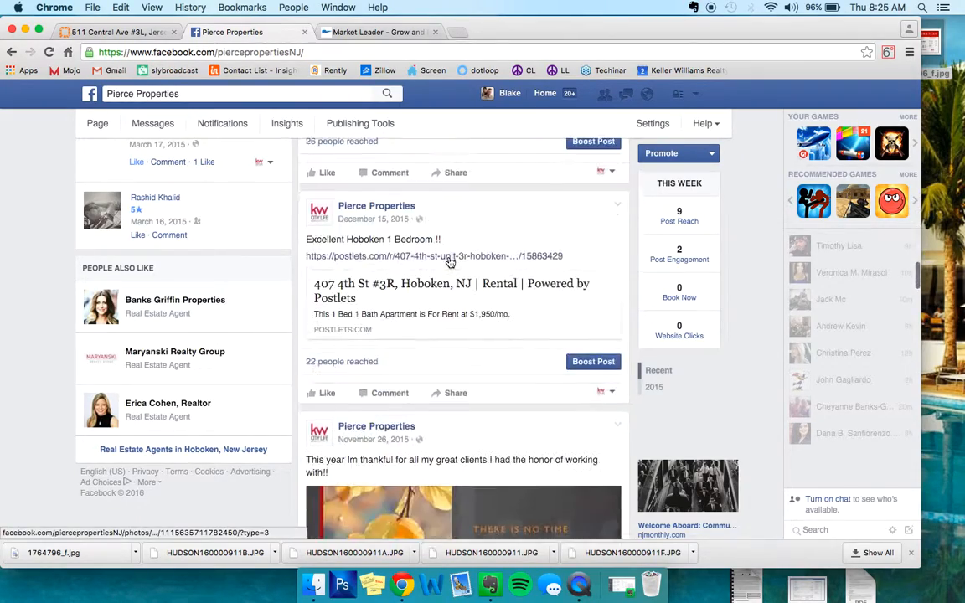
scroll(450, 260, down, 15)
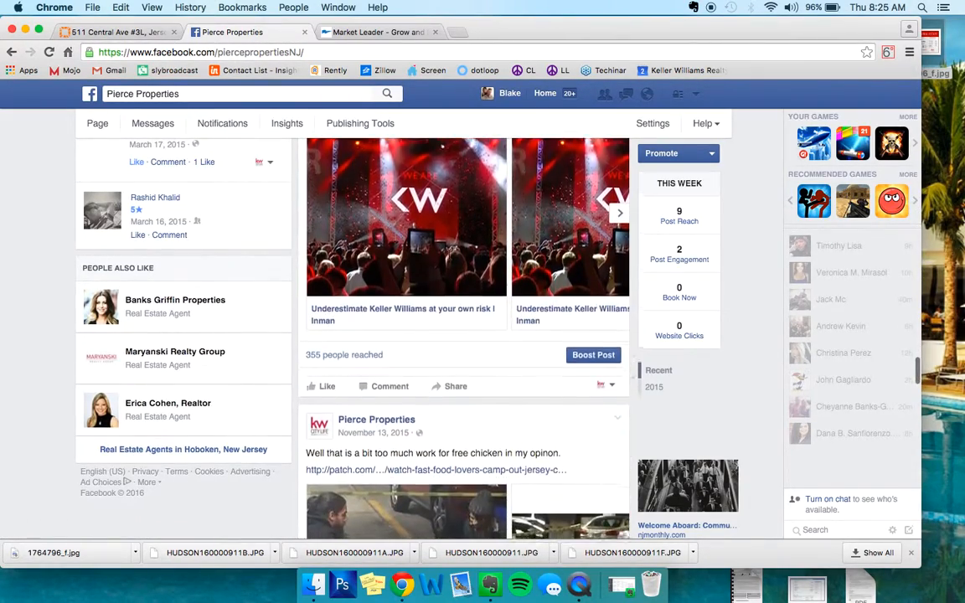
scroll(449, 262, down, 15)
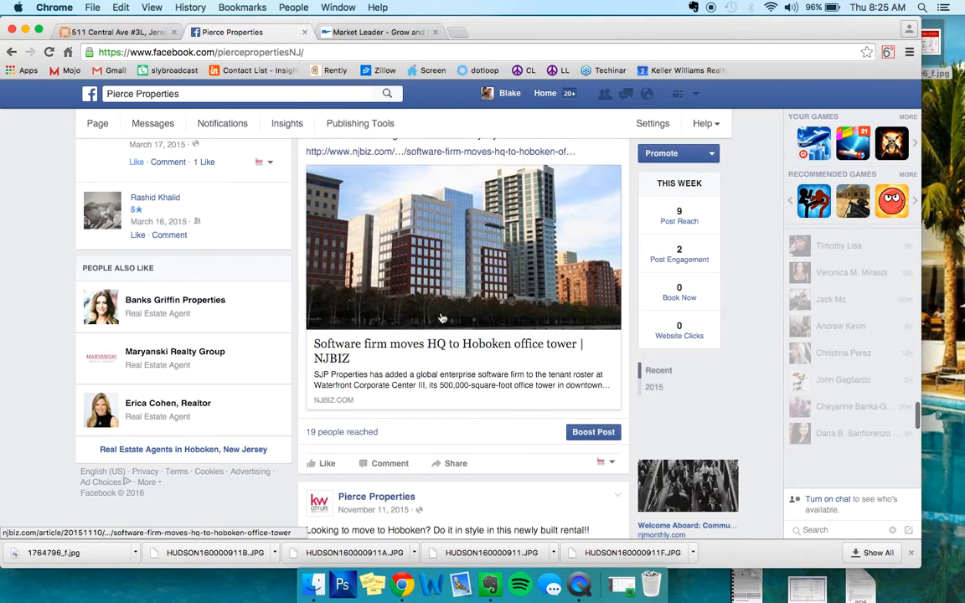
scroll(441, 316, down, 8)
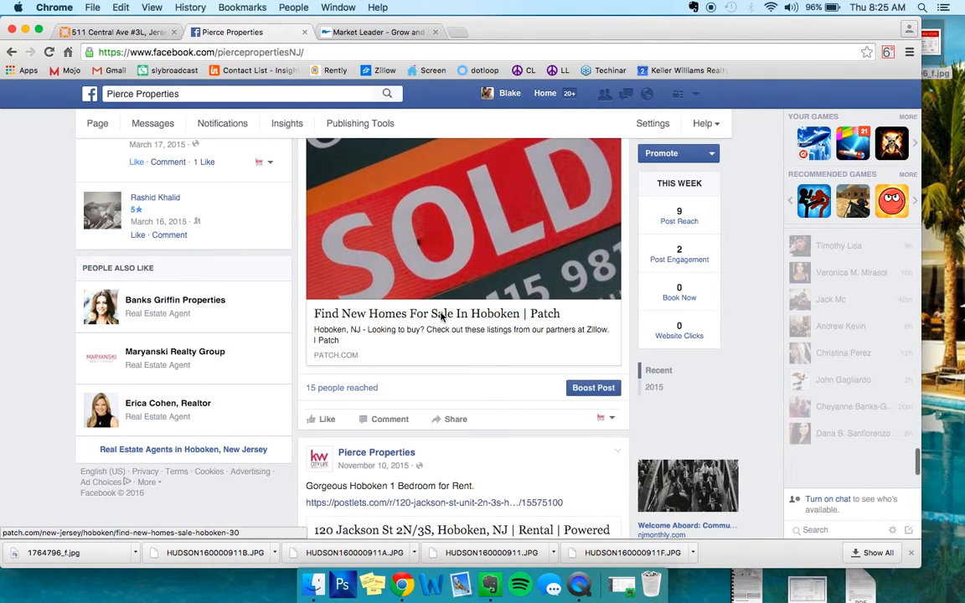
scroll(441, 316, down, 10)
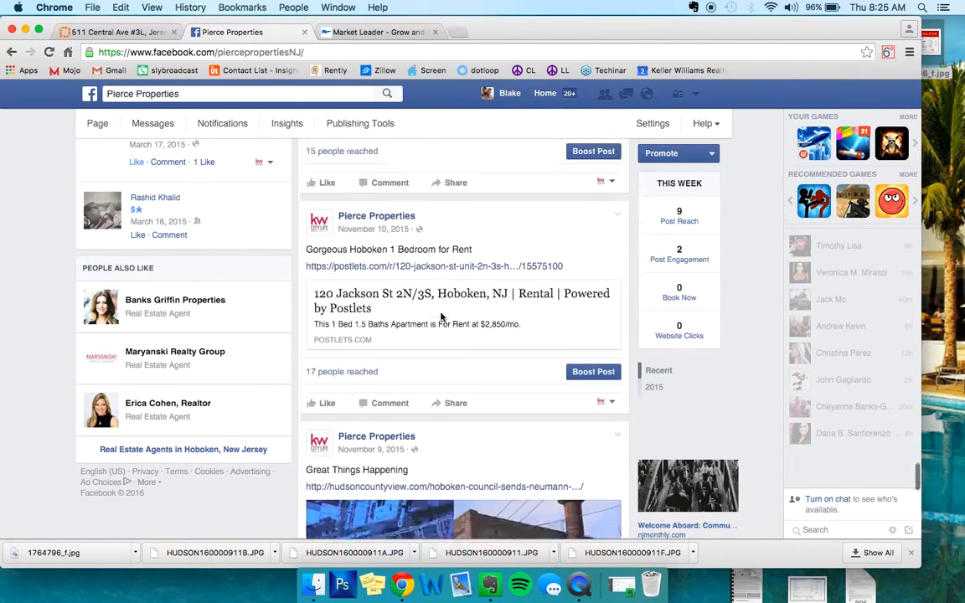
scroll(441, 316, down, 8)
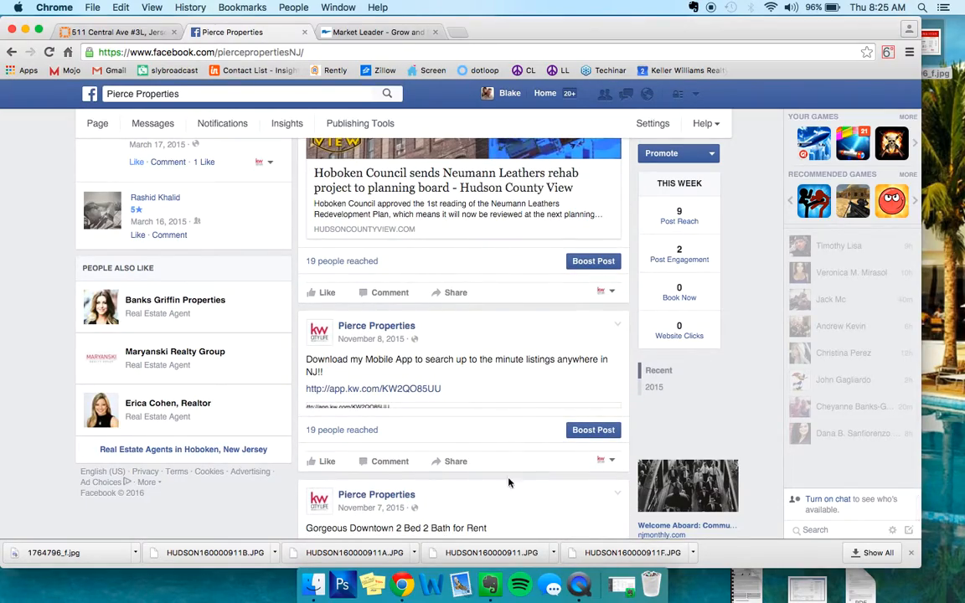
scroll(540, 348, down, 5)
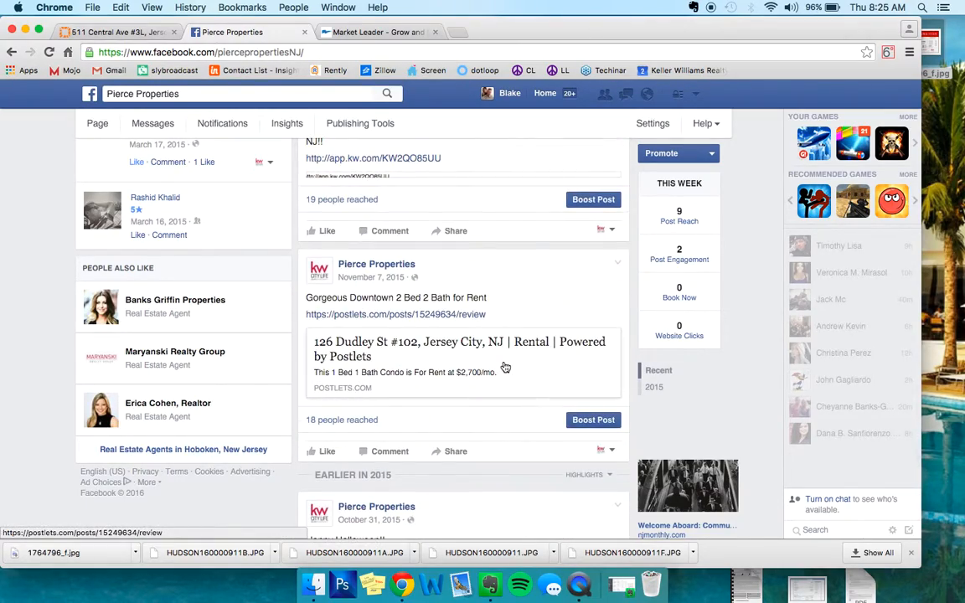
scroll(505, 367, up, 15)
scroll(505, 367, up, 10)
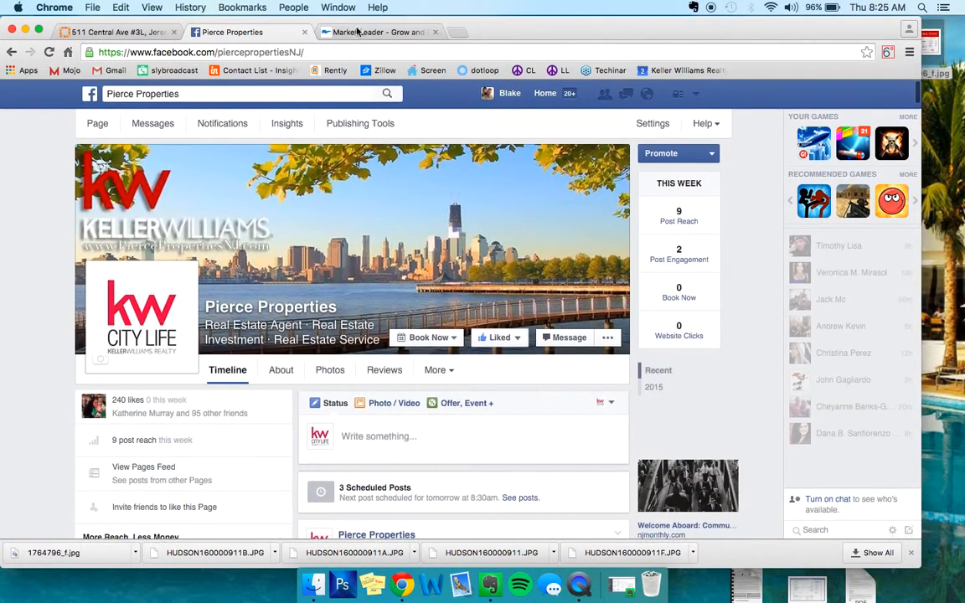
- Return to the This Month in Real Estate - January 2016 postcard page and close it
click(356, 34)
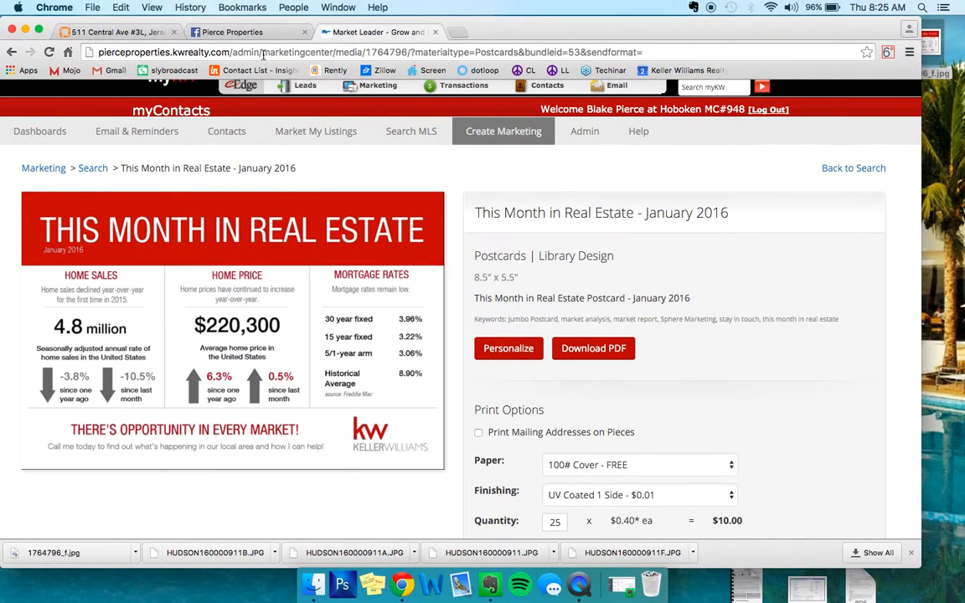
mouse_move(475, 136)
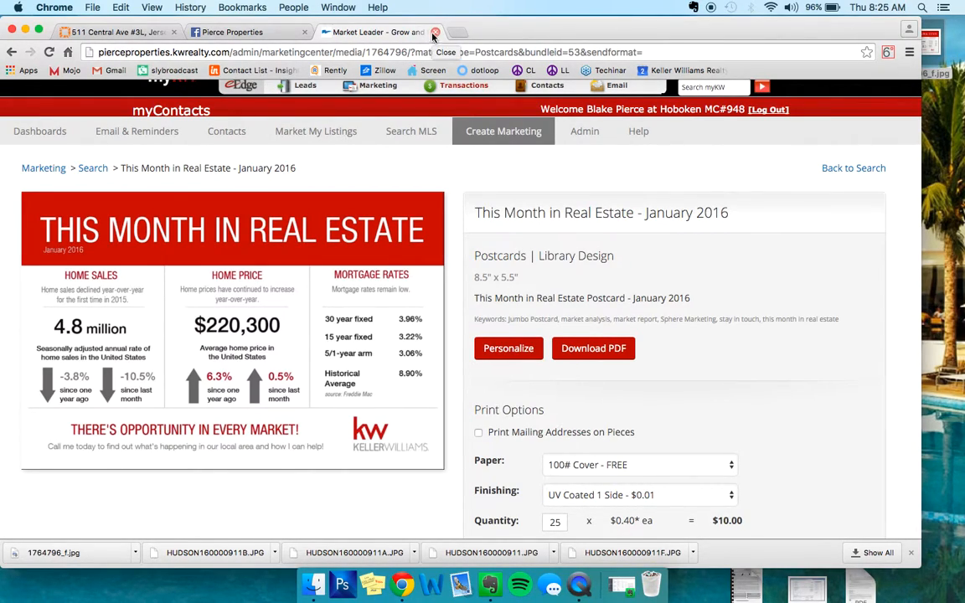
click(435, 33)
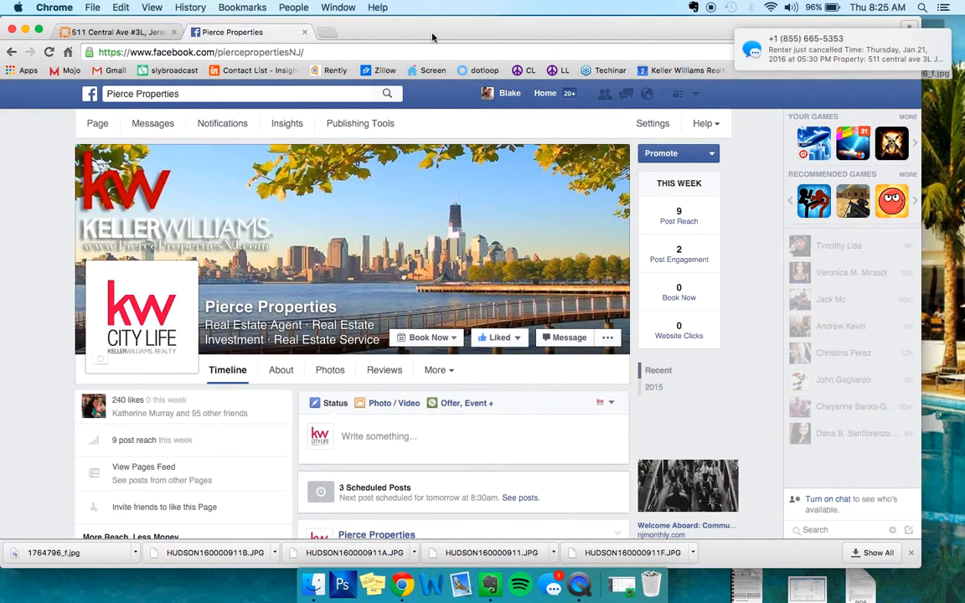
mouse_move(838, 46)
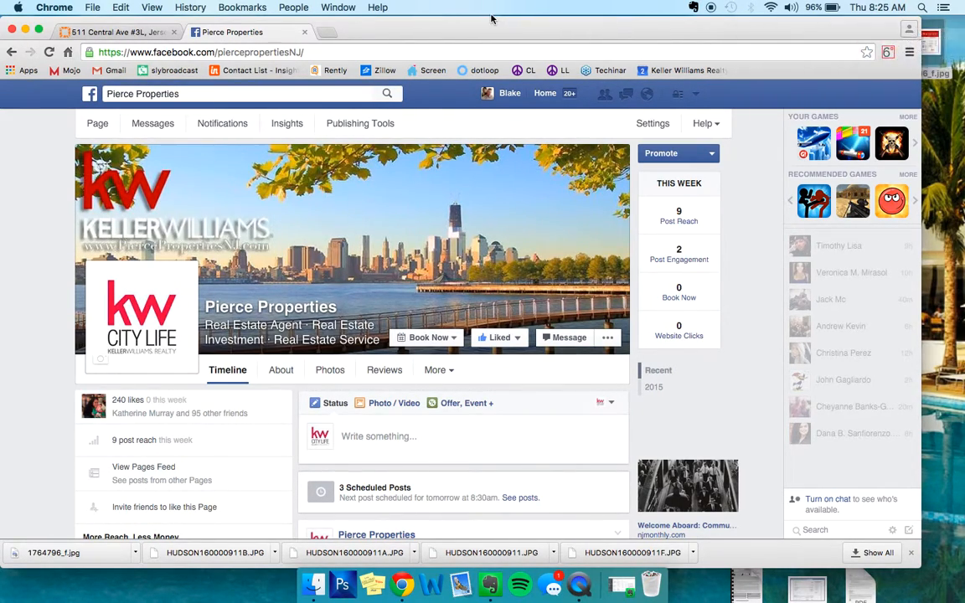
scroll(419, 223, down, 3)
scroll(414, 225, down, 15)
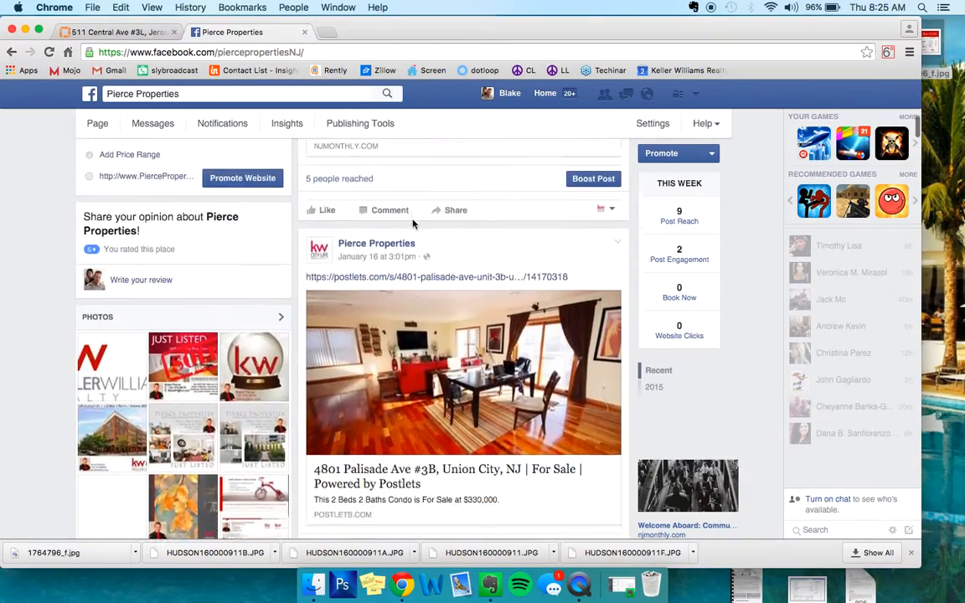
scroll(412, 224, up, 20)
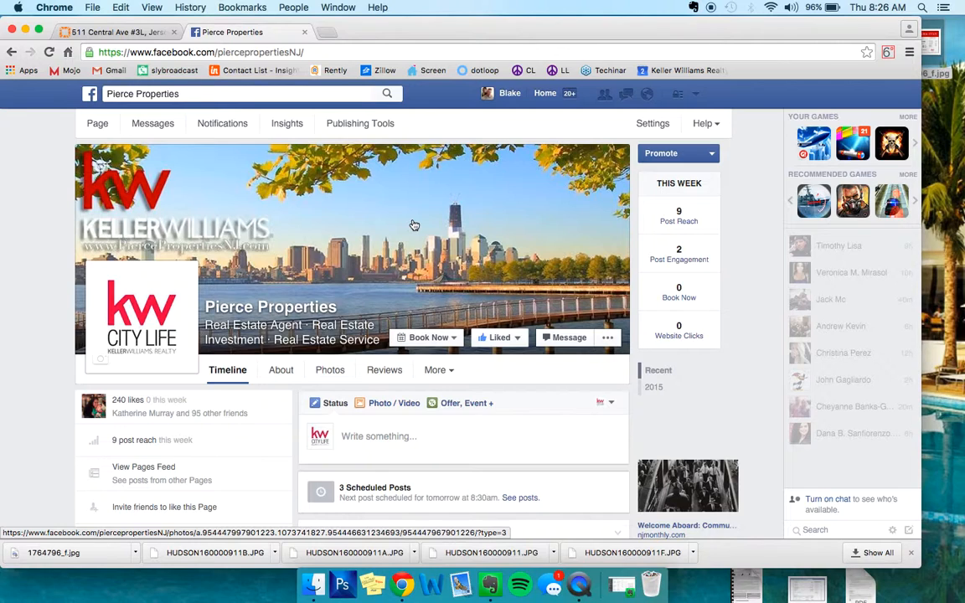
click(304, 32)
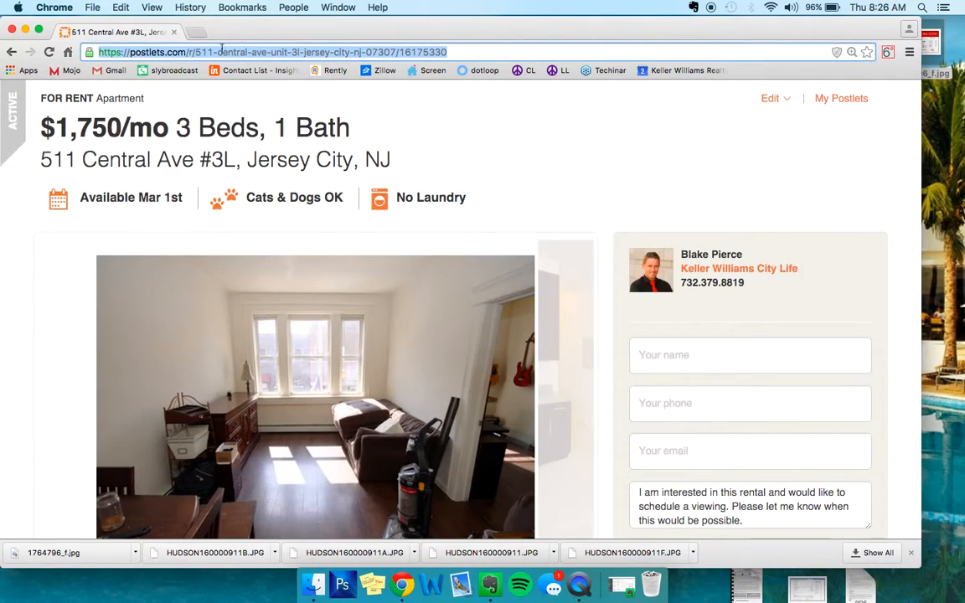
click(342, 131)
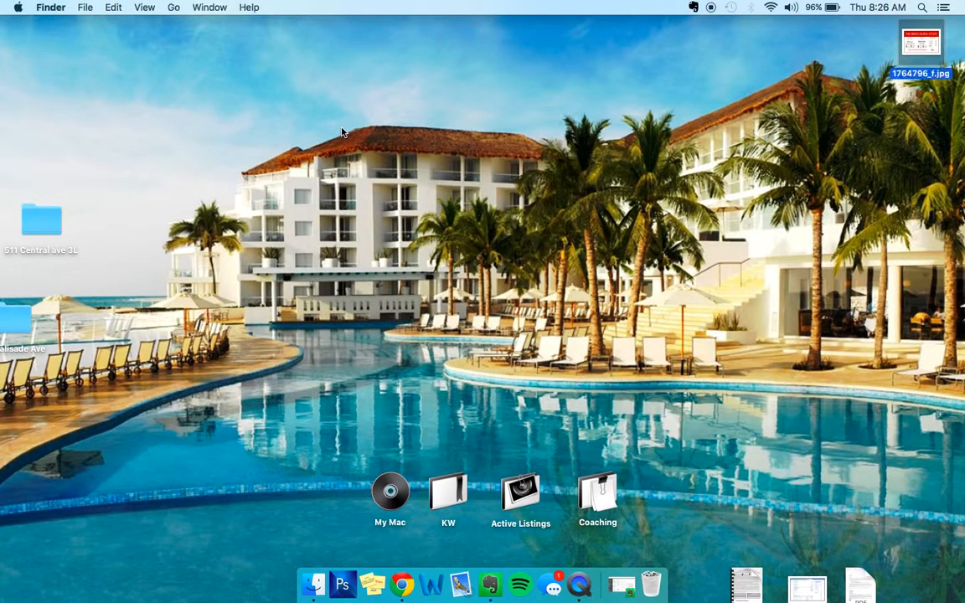
drag(86, 170, 536, 500)
drag(921, 40, 659, 589)
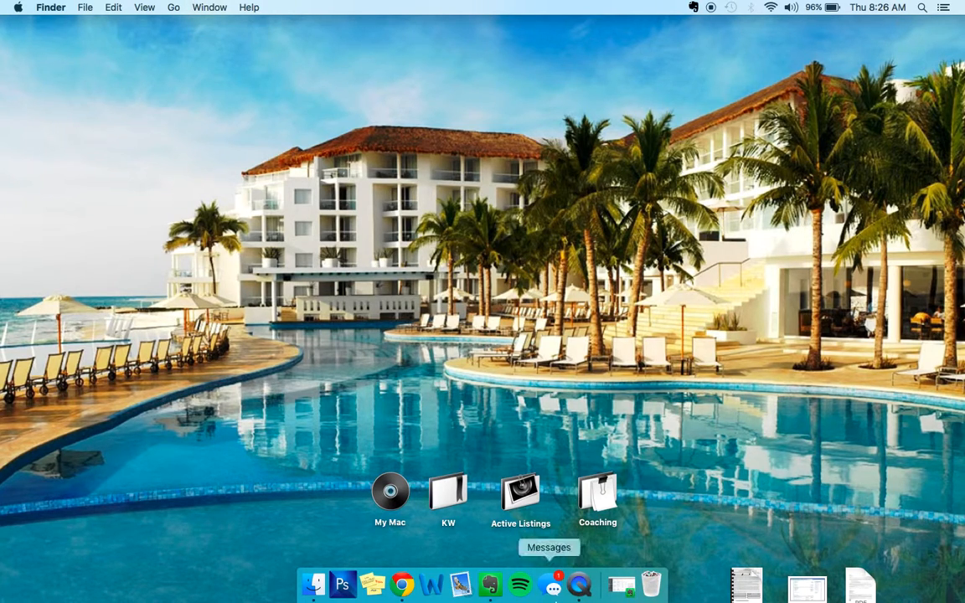
right_click(577, 589)
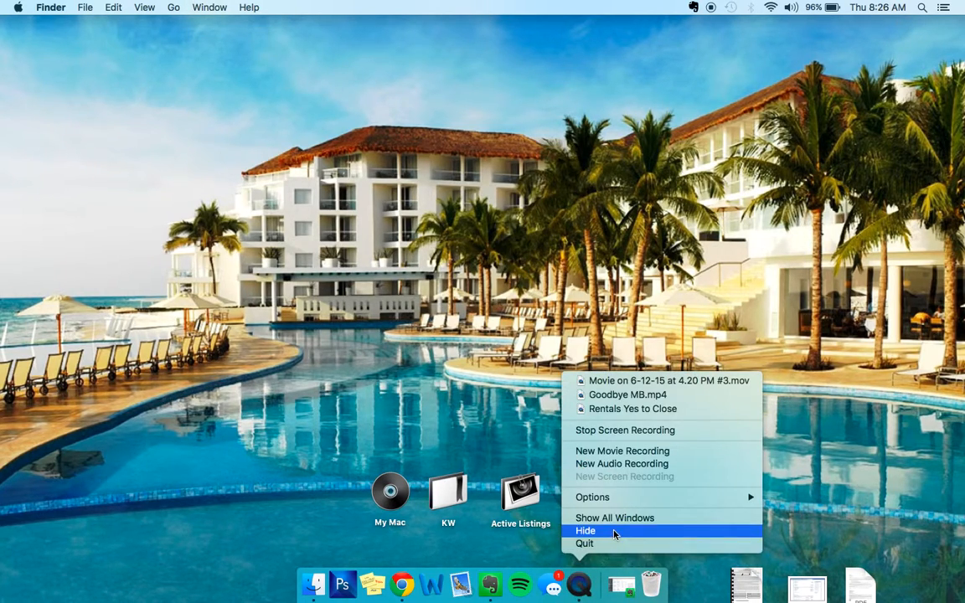